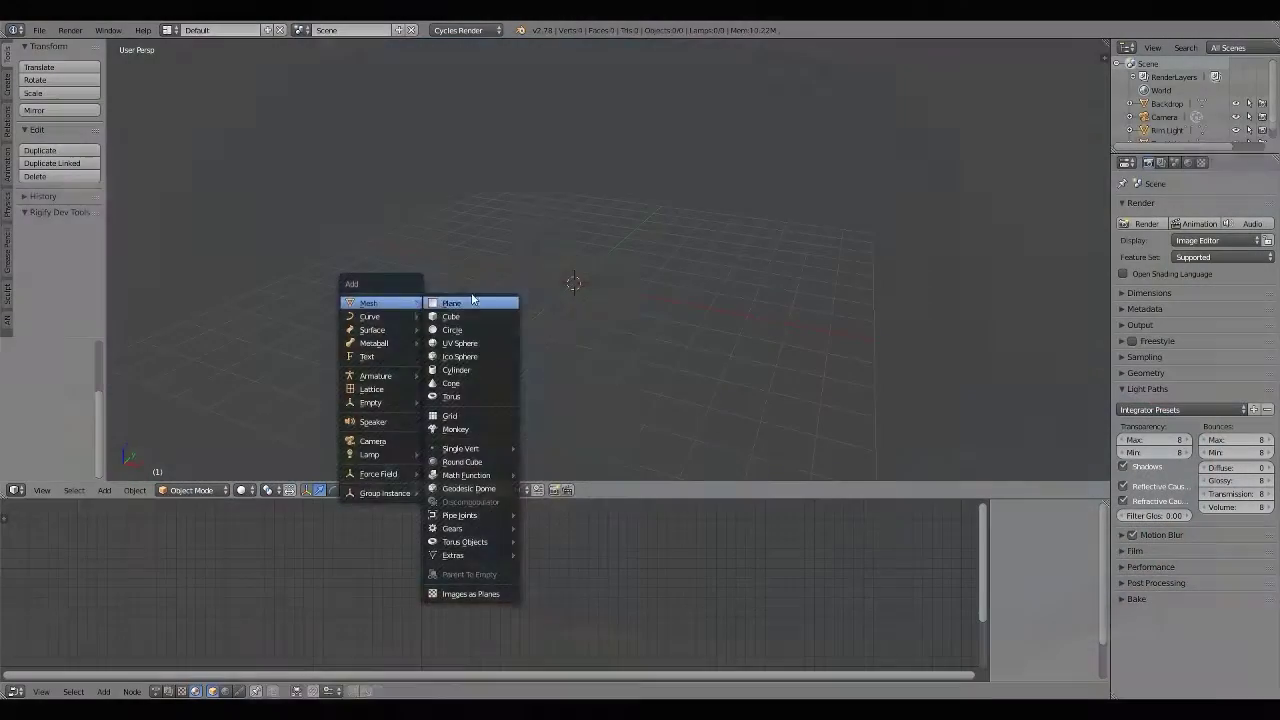
Give the plane a level-2 Subdivision Surface, round it with To Sphere, and flatten it to zero height
key("ctrl+2")
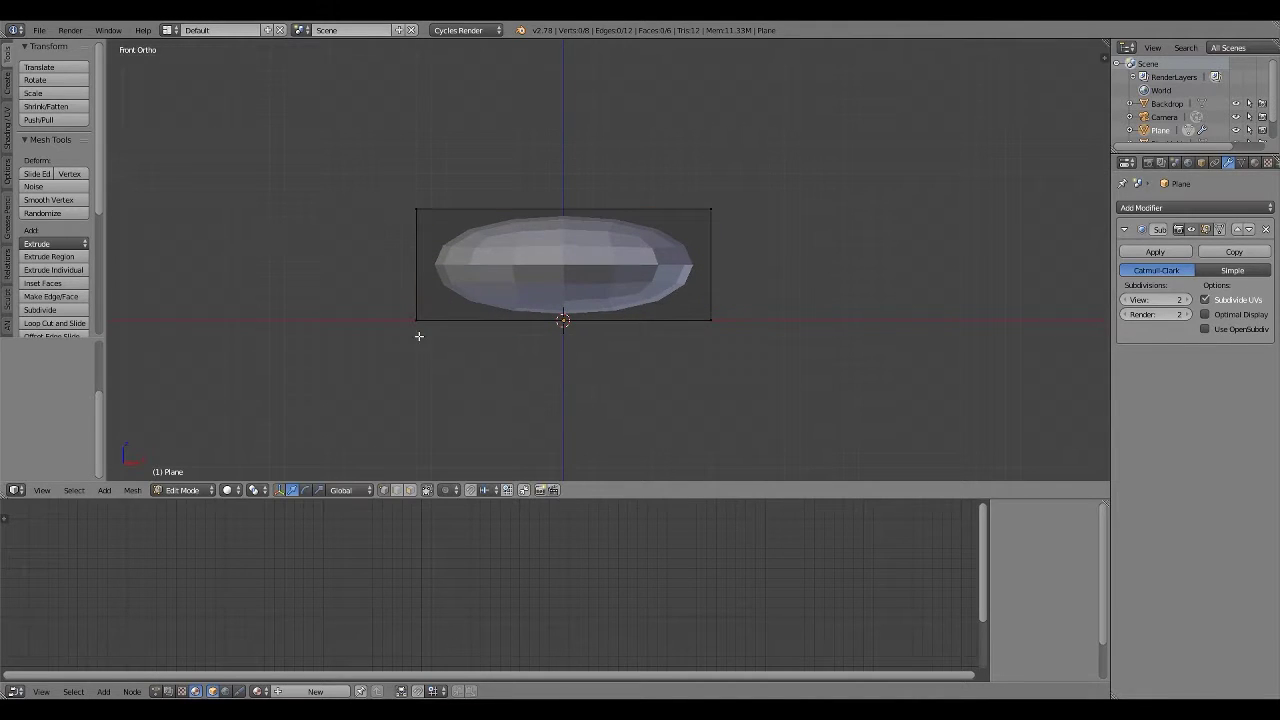
middle_click_drag(466, 459, 517, 373)
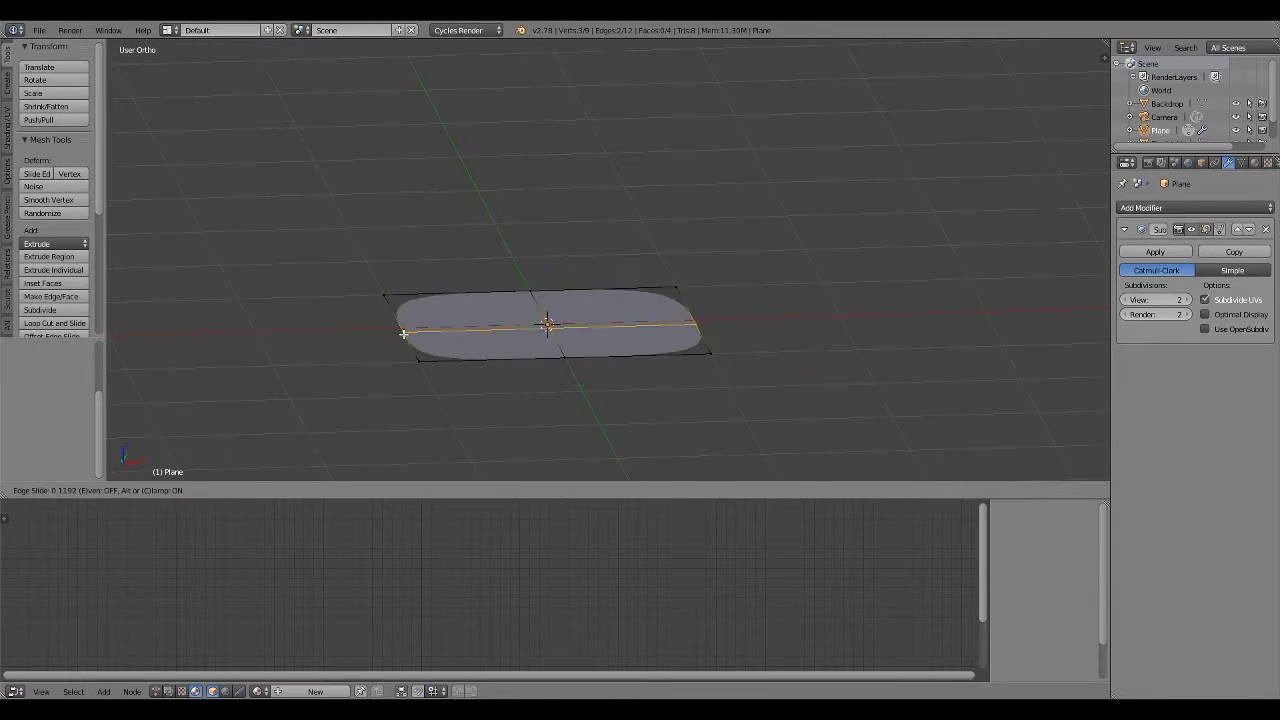
key("space")
type("sph")
key("Return")
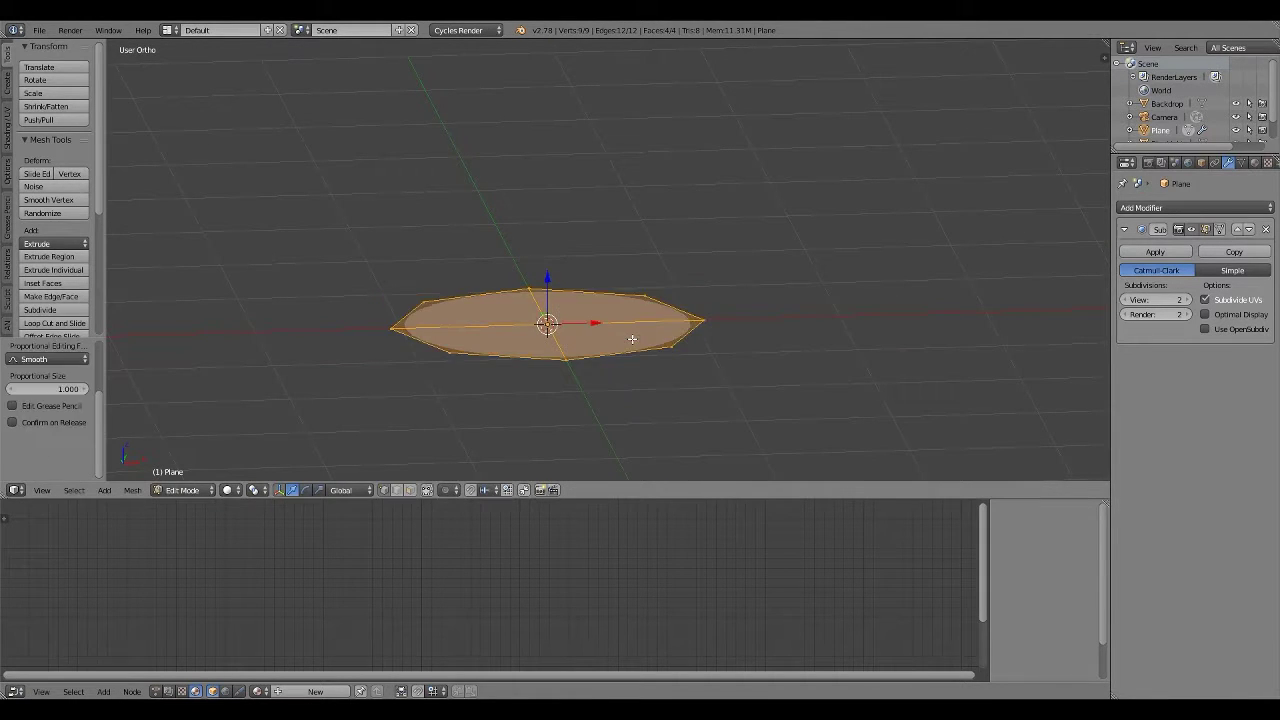
key("space")
key("Return")
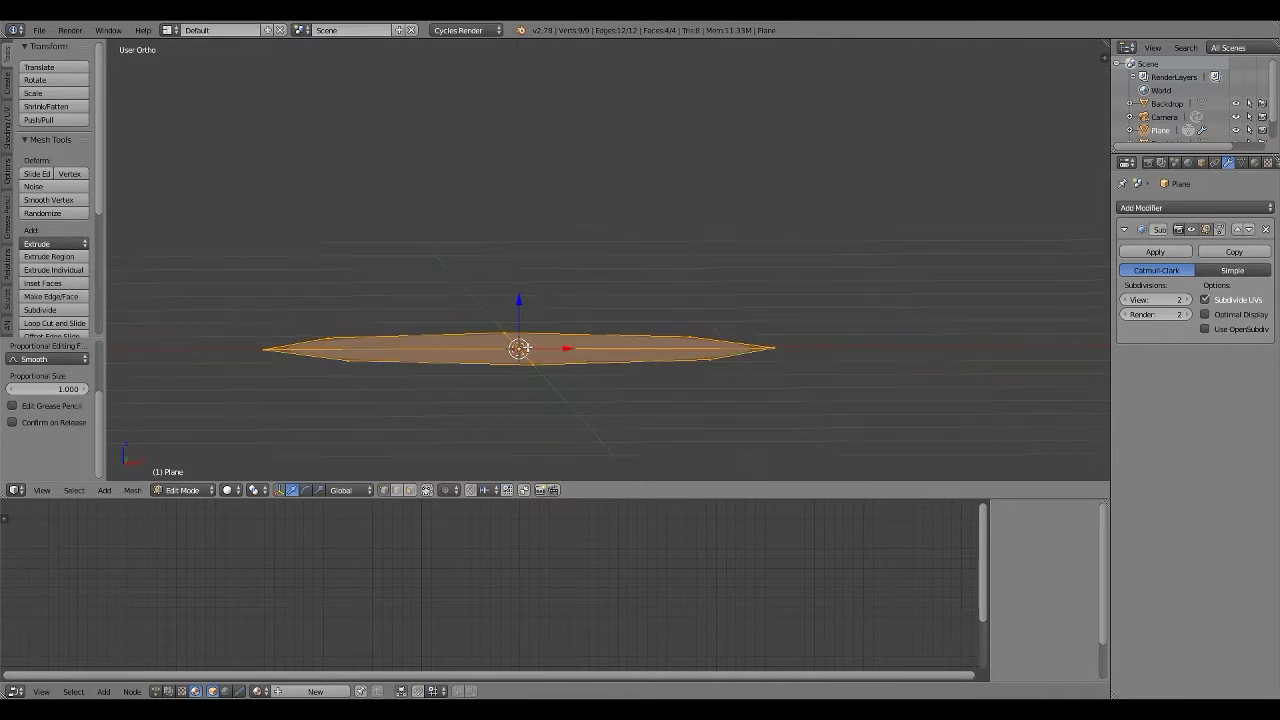
Extrude the flat disc upward, then extrude and shrink its bottom face
key("e")
left_click(517, 330)
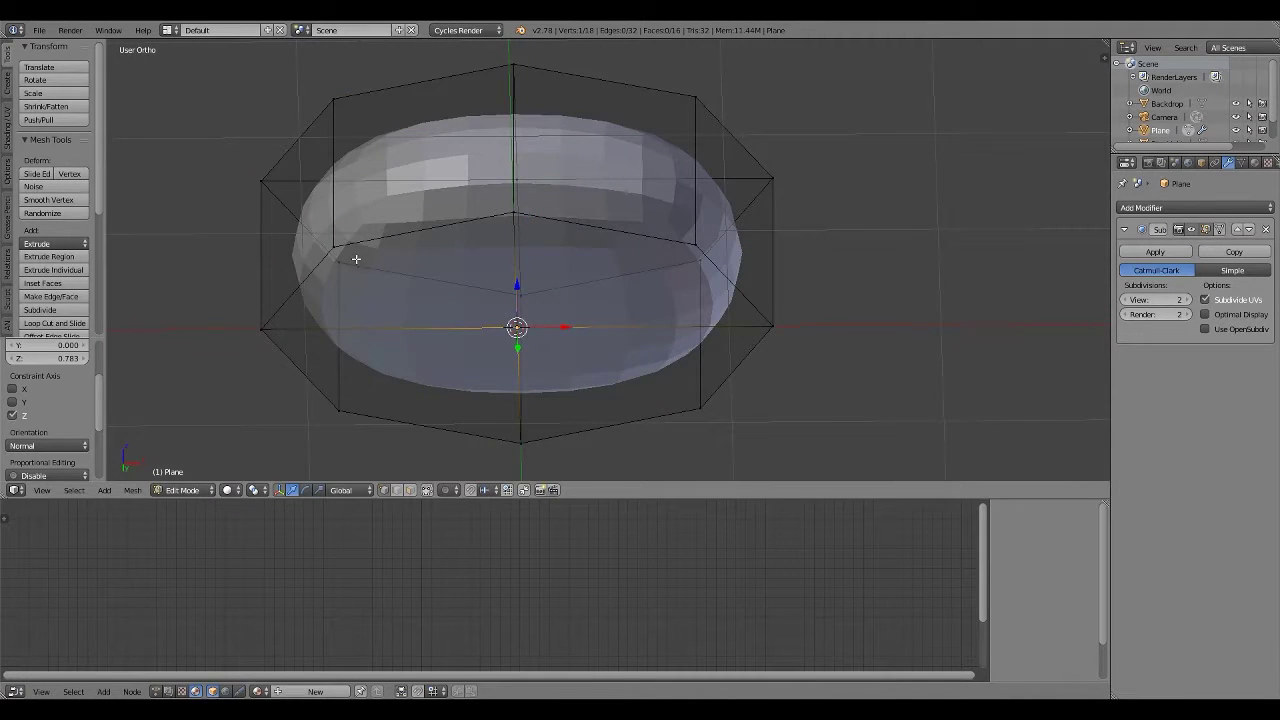
key("ctrl+KP_1")
key("ctrl+KP_7")
key("e")
key("s")
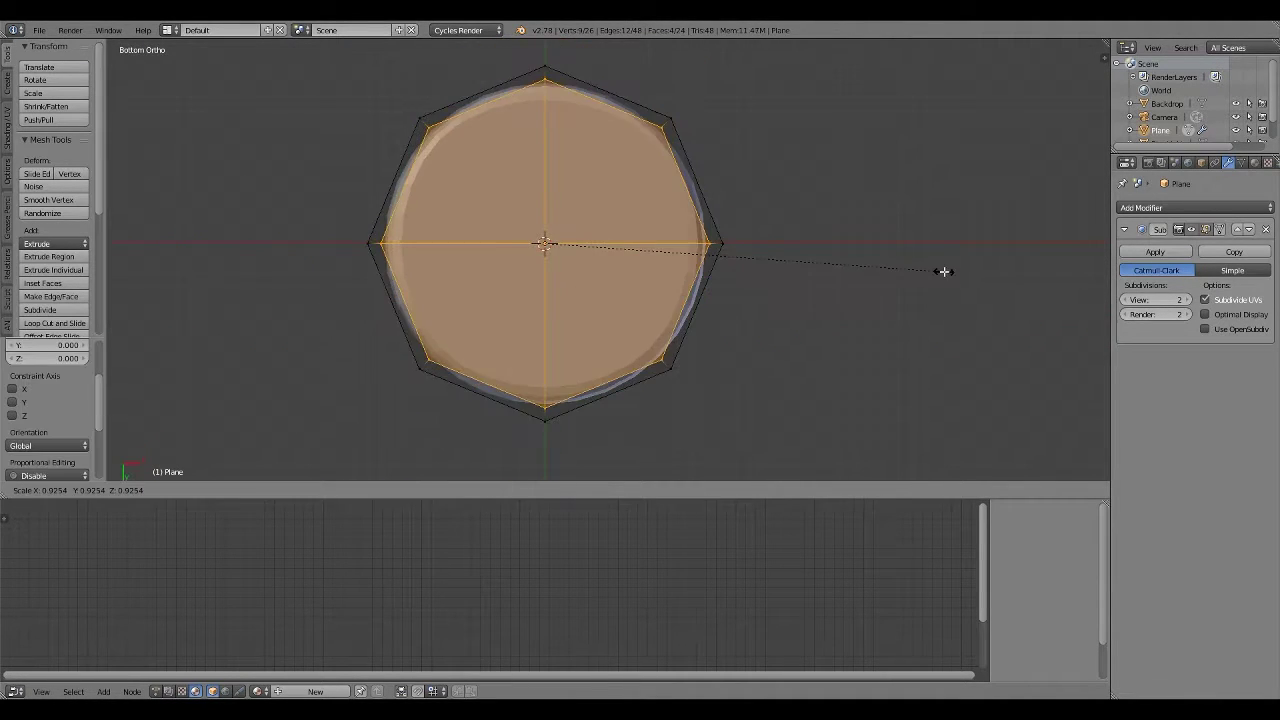
left_click(943, 271)
key("KP_1")
left_click(884, 229)
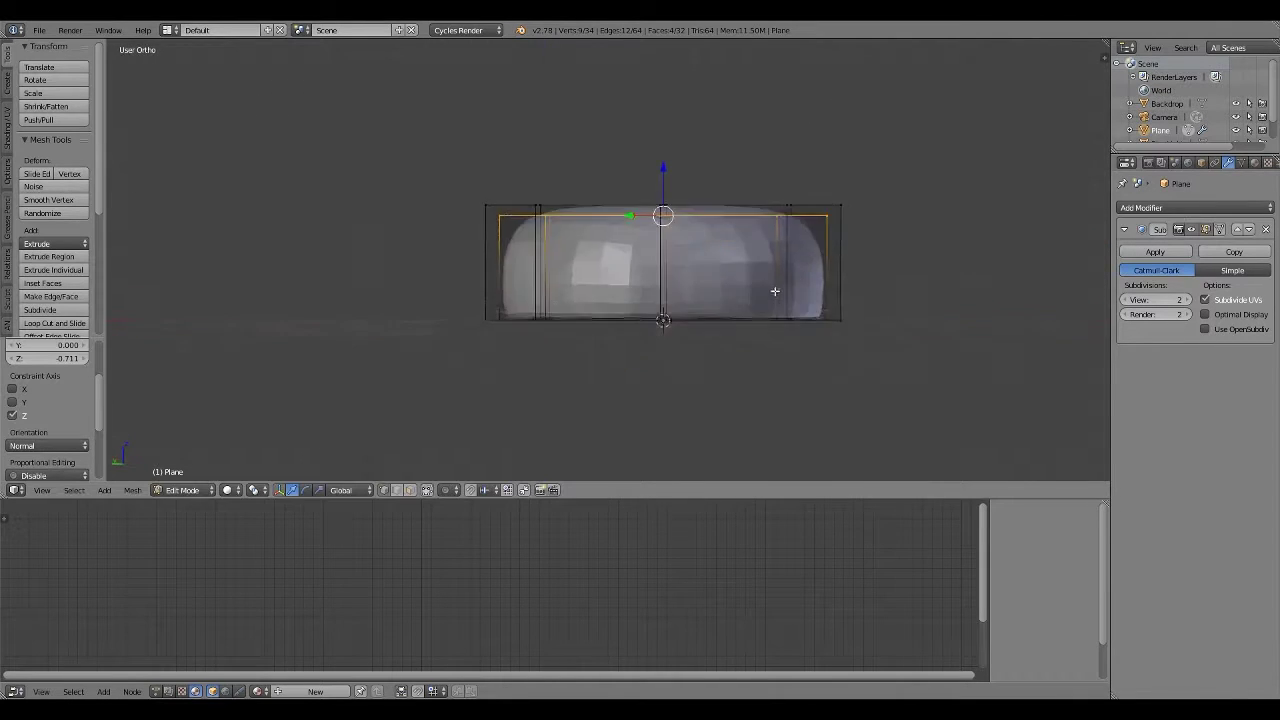
middle_click_drag(884, 229, 884, 330)
key("KP_1")
Box-select the dome's top vertices and scale them down to 0.7626 to taper it
key("a")
key("b")
left_click_drag(308, 168, 815, 240)
key("s")
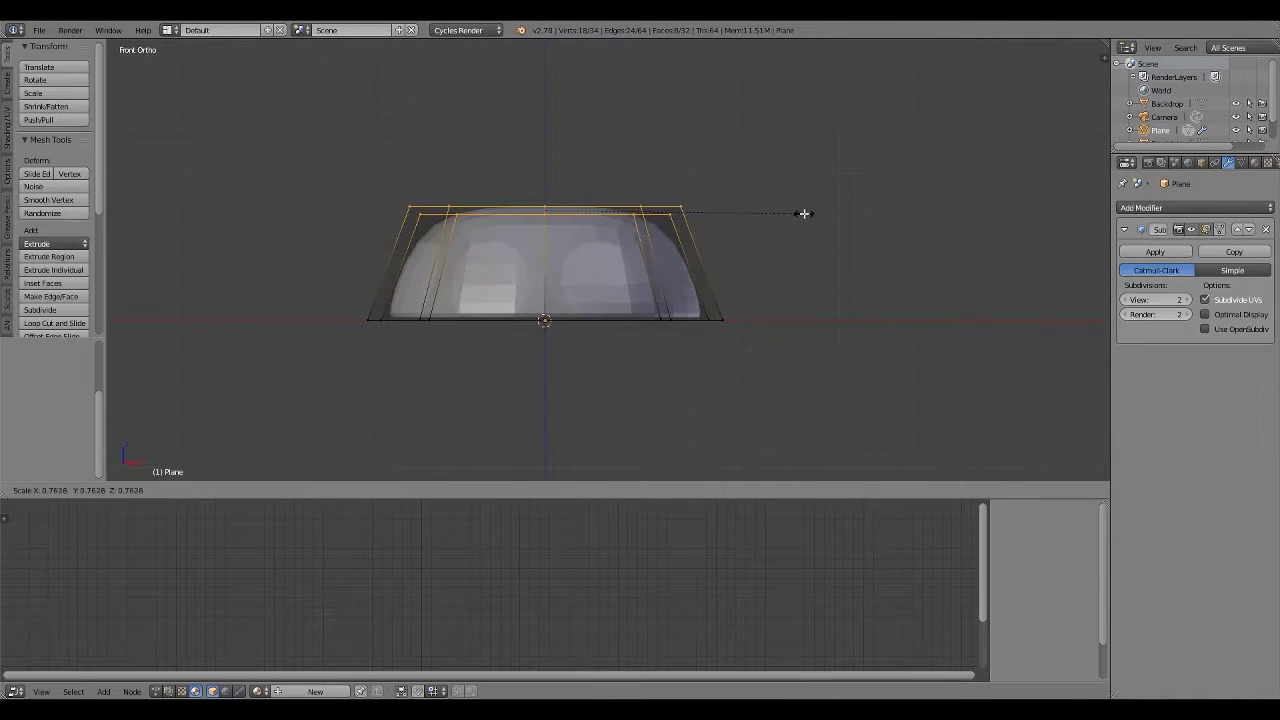
left_click(808, 227)
middle_click_drag(808, 227, 548, 224)
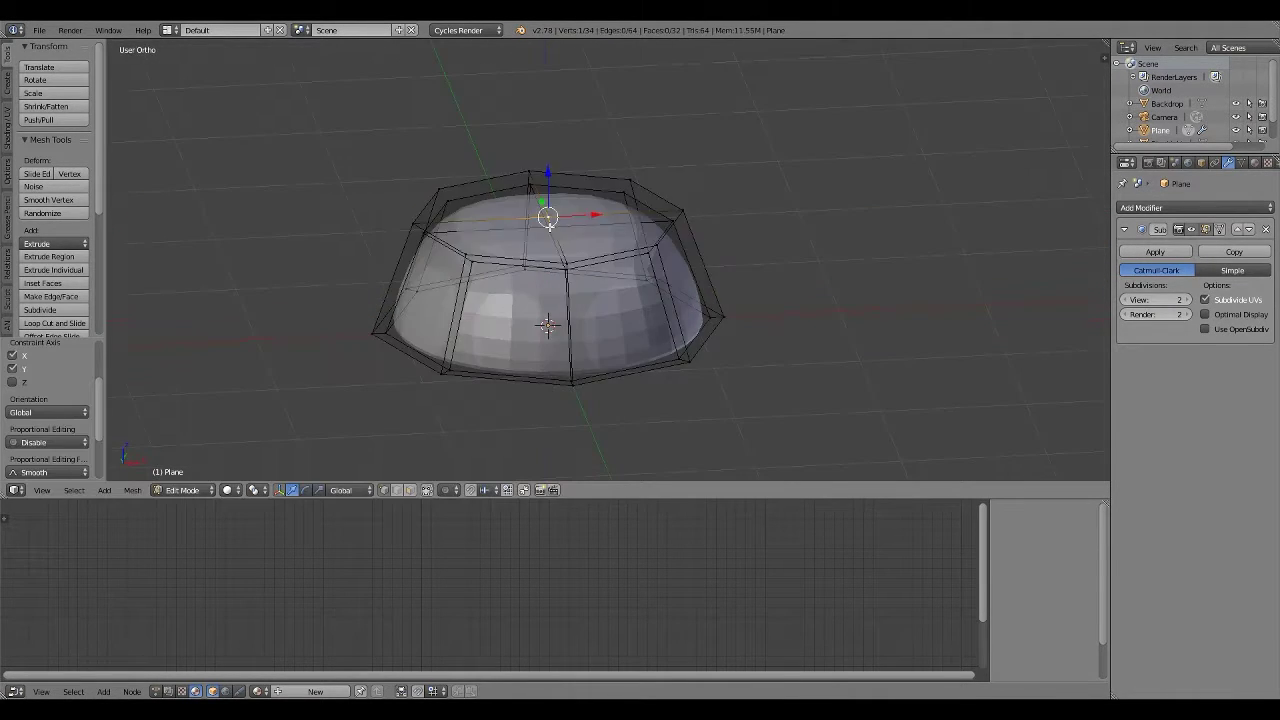
Raise the dome's subdivision to level 4 and stretch it along Y from the top view
key("a")
scroll(74, 199, "down", 5)
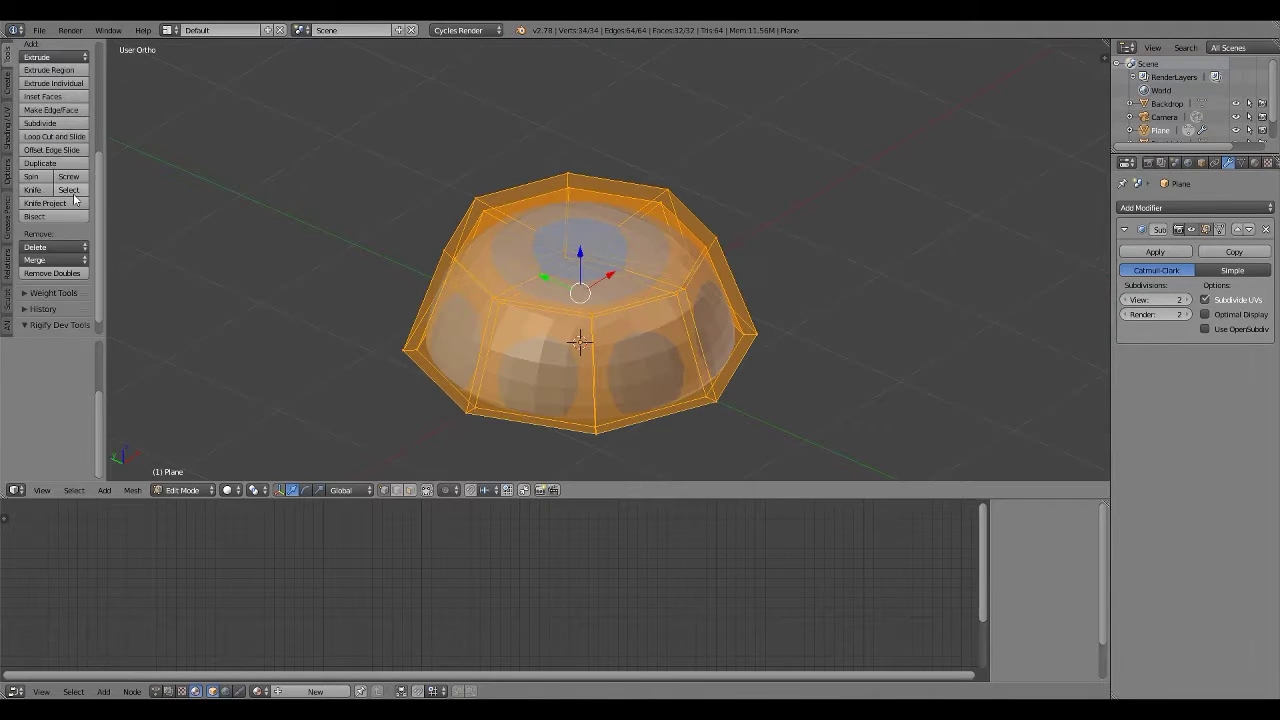
key("ctrl+4")
middle_click_drag(595, 232, 647, 318)
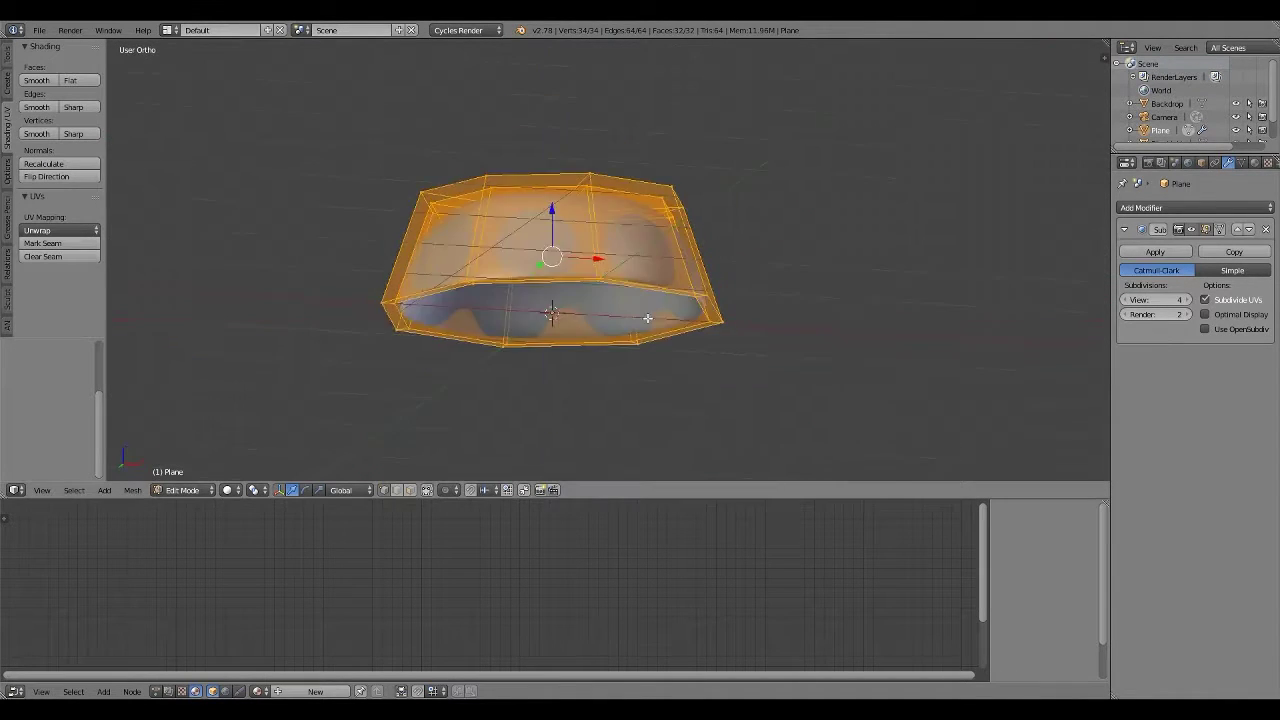
scroll(727, 212, "up", 3)
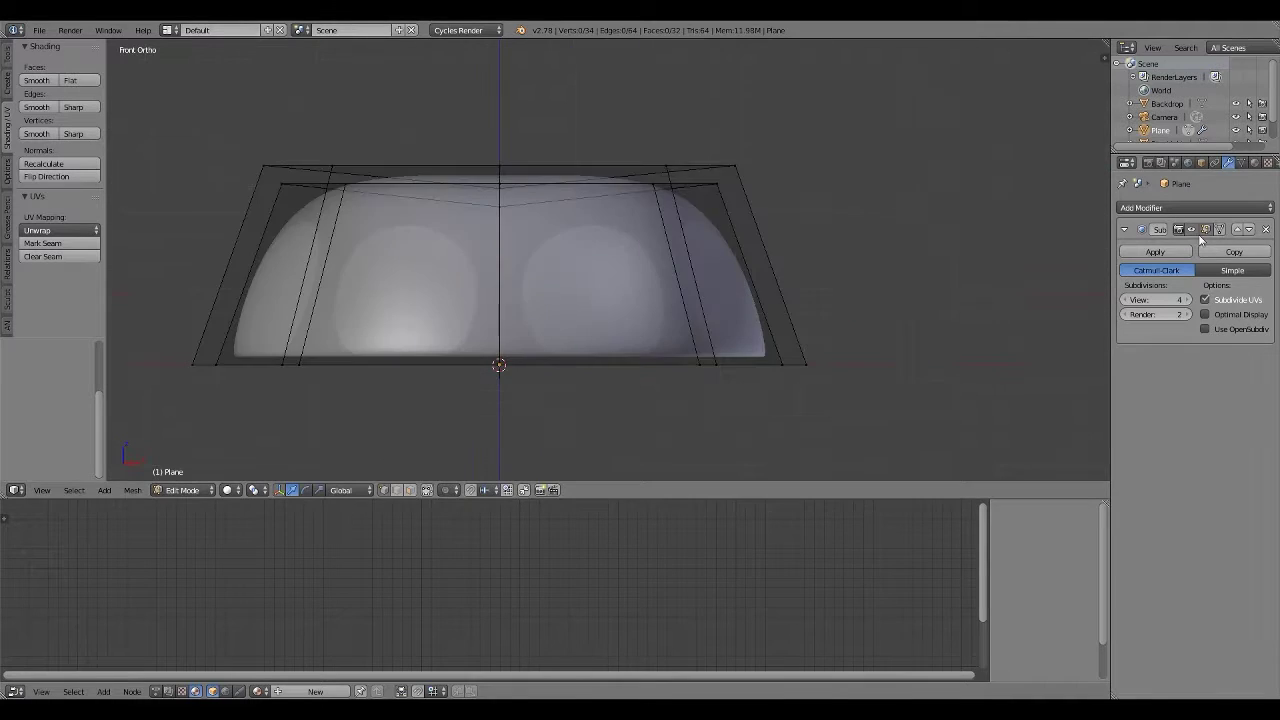
middle_click_drag(727, 212, 507, 297)
key("a")
key("KP_7")
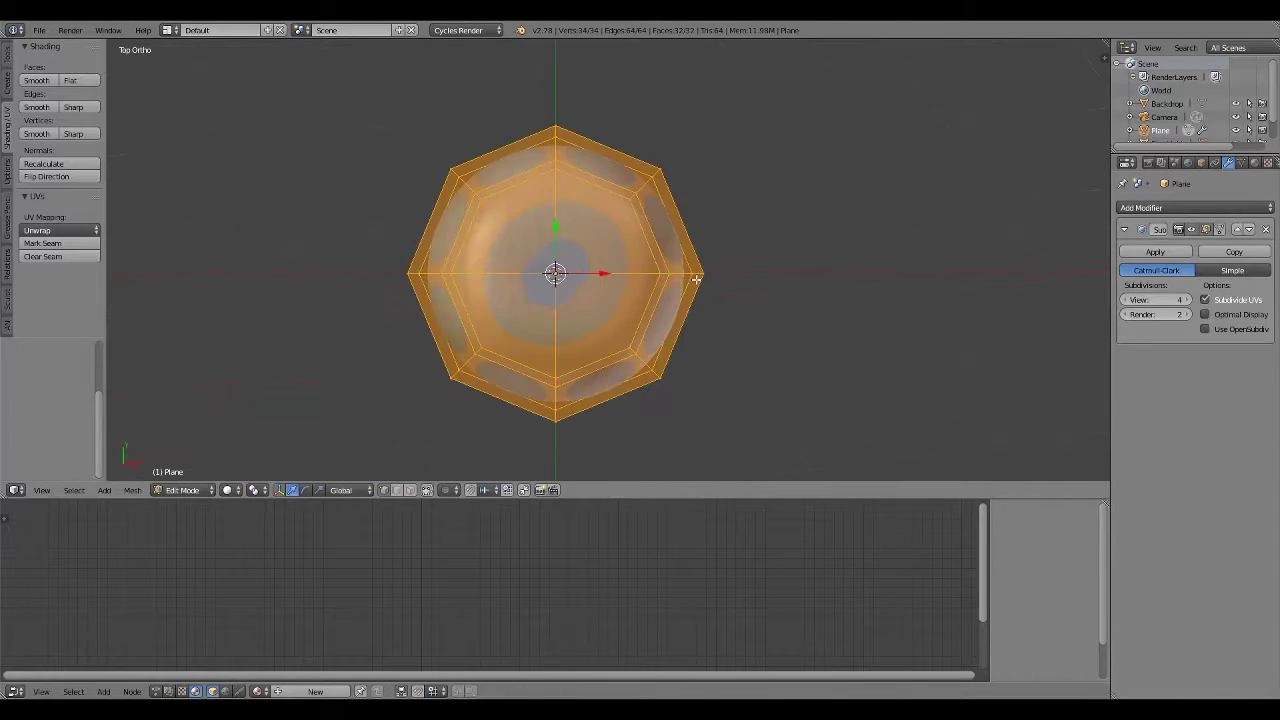
left_click(719, 287)
middle_click_drag(719, 287, 638, 128)
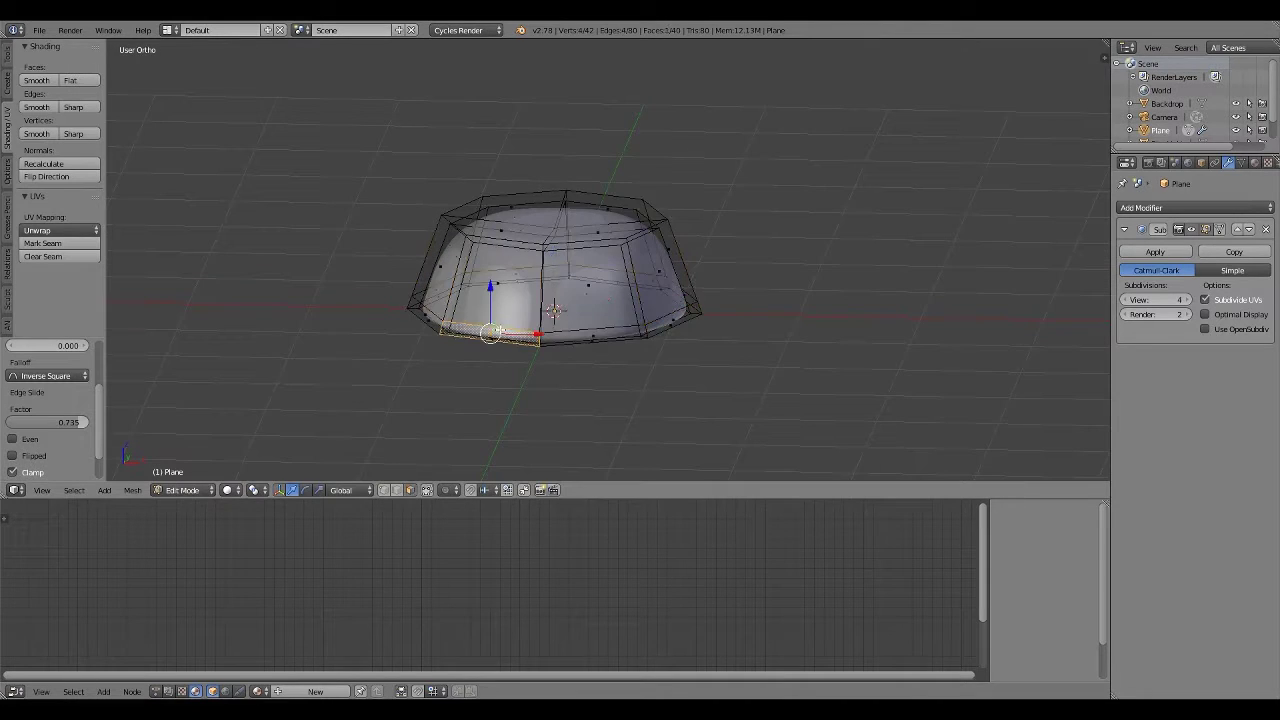
Move the cap geometry along Z and edit its median Z in the sidebar
key("z")
left_click(435, 379)
middle_click_drag(435, 379, 640, 300)
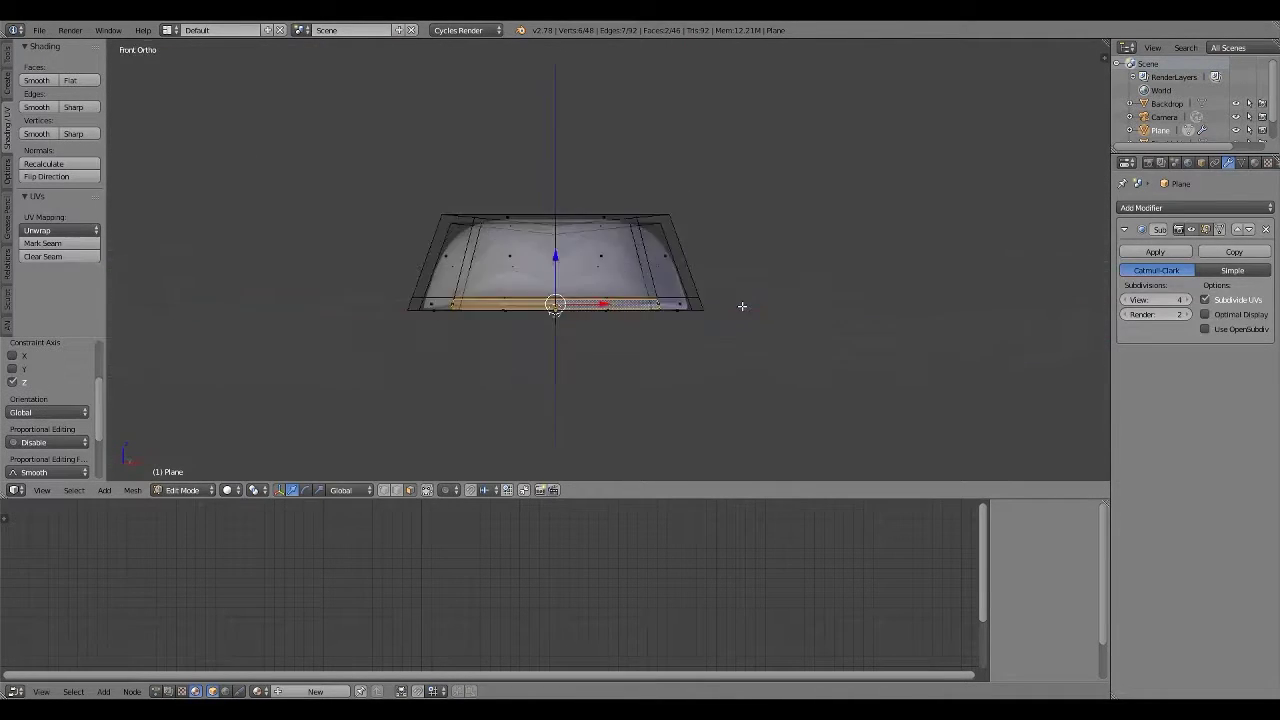
scroll(742, 306, "up", 5)
middle_click_drag(298, 309, 500, 280)
key("n")
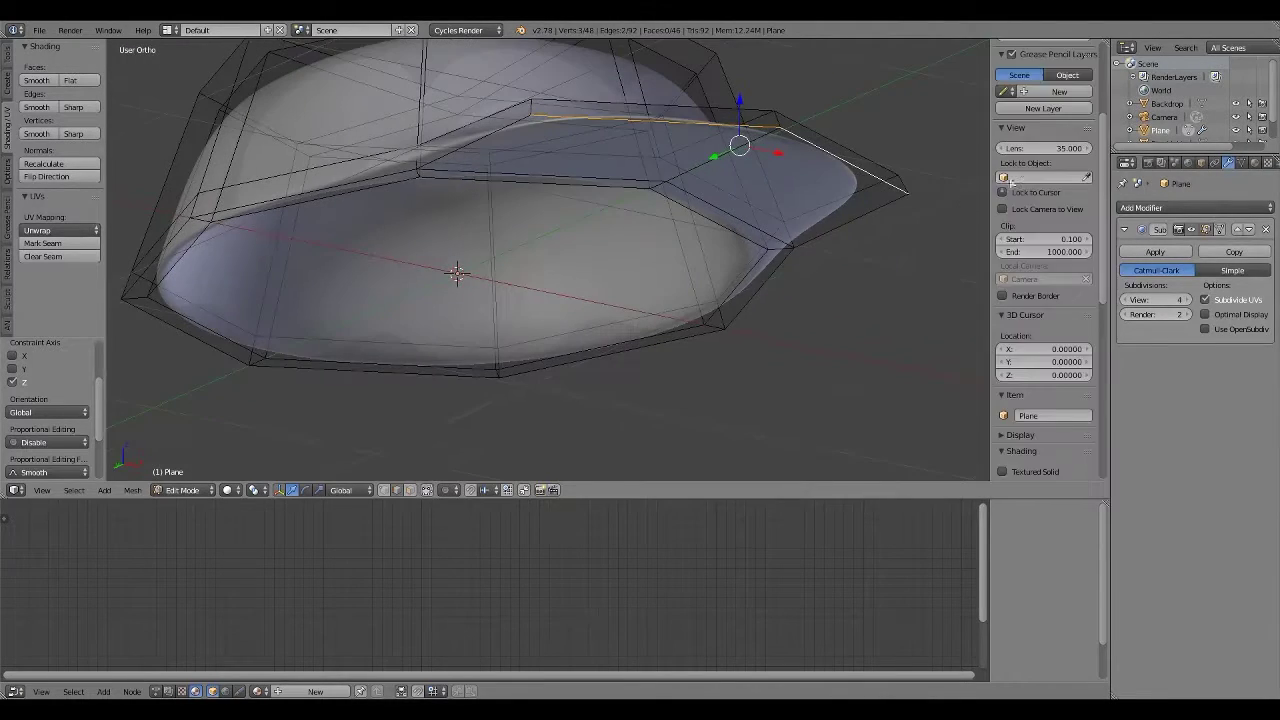
left_click(1031, 106)
Crease the cap's bottom edges to a 0.48 mean and preview the smoothed result
left_click(843, 263)
mouse_move(843, 263)
middle_mouse_down()
mouse_move(509, 313)
mouse_move(700, 320)
mouse_move(669, 286)
mouse_move(683, 374)
mouse_move(609, 337)
mouse_move(547, 411)
mouse_move(414, 349)
mouse_move(578, 327)
mouse_move(631, 334)
mouse_move(428, 306)
mouse_move(490, 320)
middle_mouse_up()
scroll(509, 313, "down", 4)
scroll(509, 313, "up", 4)
left_click(690, 327, "alt")
key("shift+e")
key("Tab")
key("Tab")
Select two front-bottom edges and raise them along Z in front view
key("a")
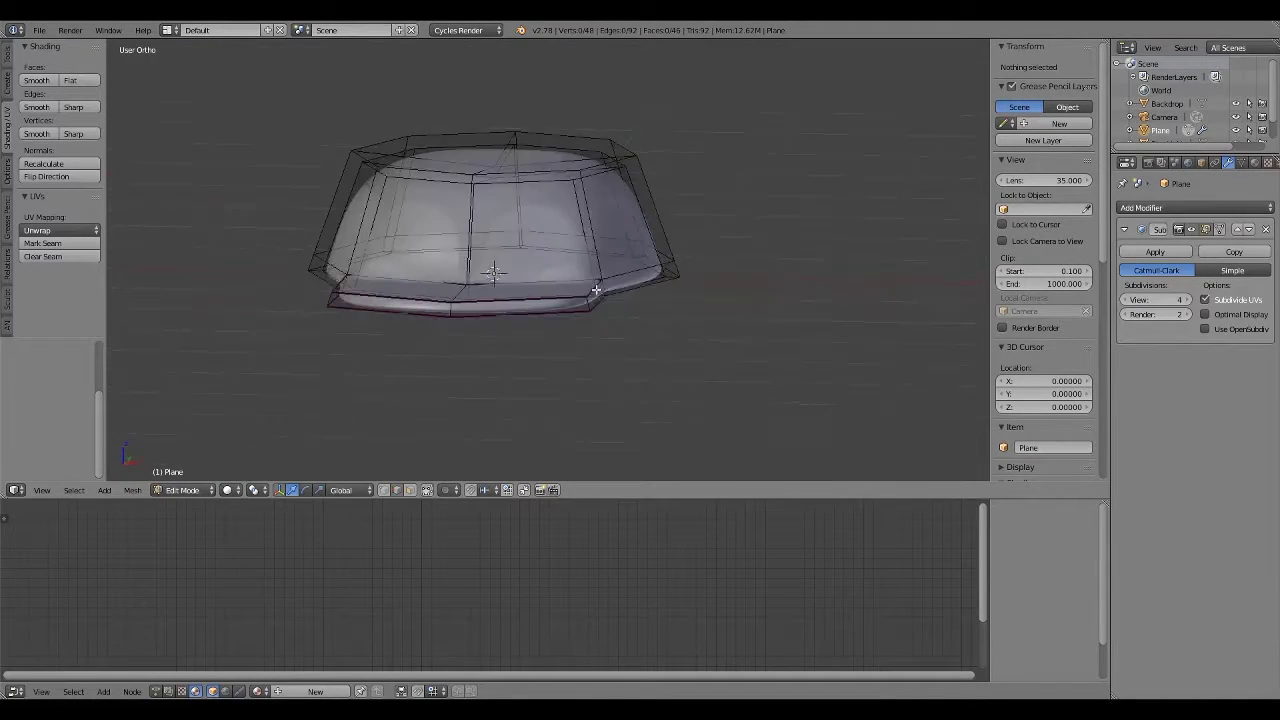
right_click(494, 325)
scroll(419, 450, "up", 5)
right_click(377, 359, "shift")
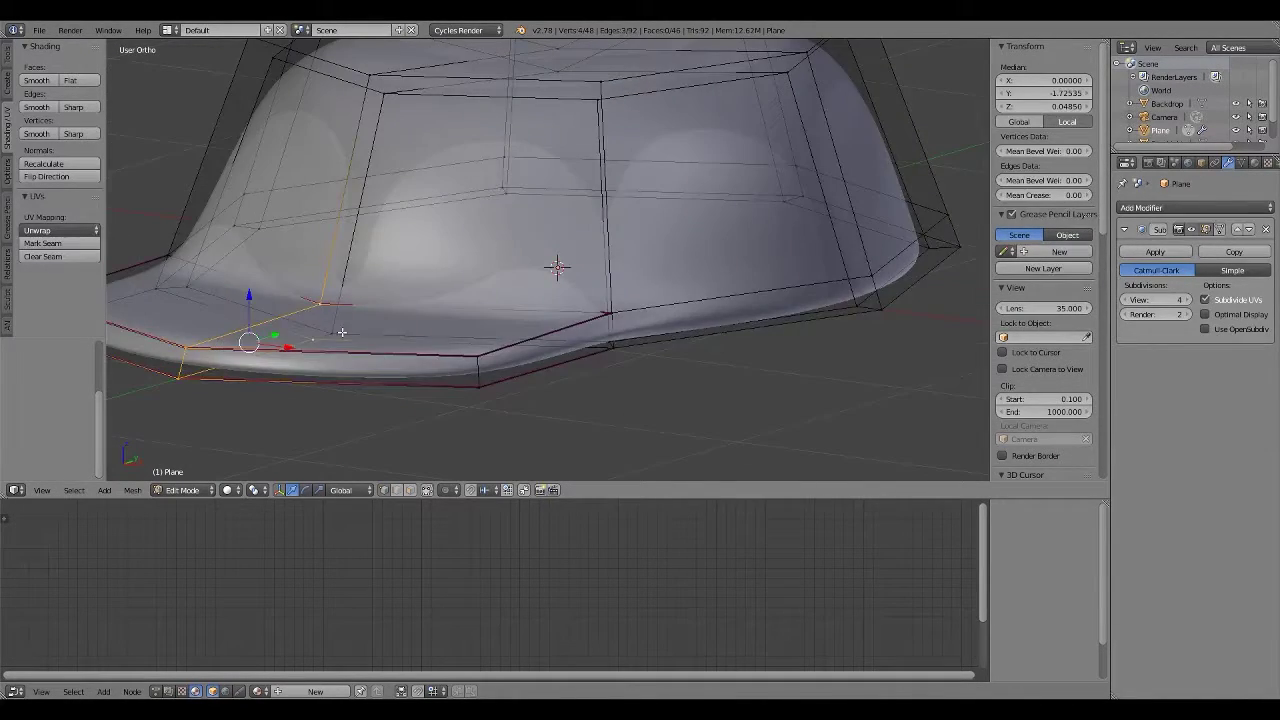
key("KP_1")
key("g")
key("z")
left_click(574, 286)
middle_click_drag(574, 286, 506, 334)
scroll(506, 334, "down", 3)
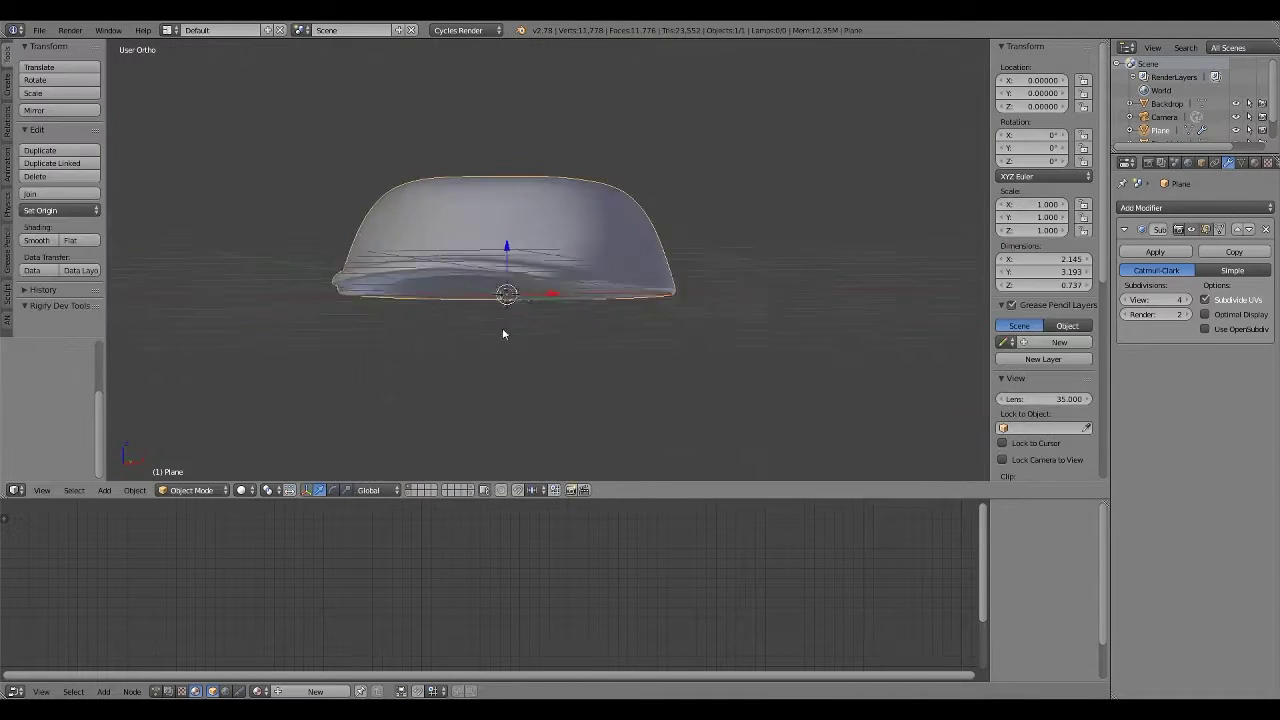
scroll(515, 350, "up", 1)
Lift the brim edges higher from the side and pull the brim forward from the top
key("ctrl+KP_1")
scroll(674, 397, "up", 4)
key("g")
key("z")
left_click(680, 337)
scroll(674, 354, "down", 4)
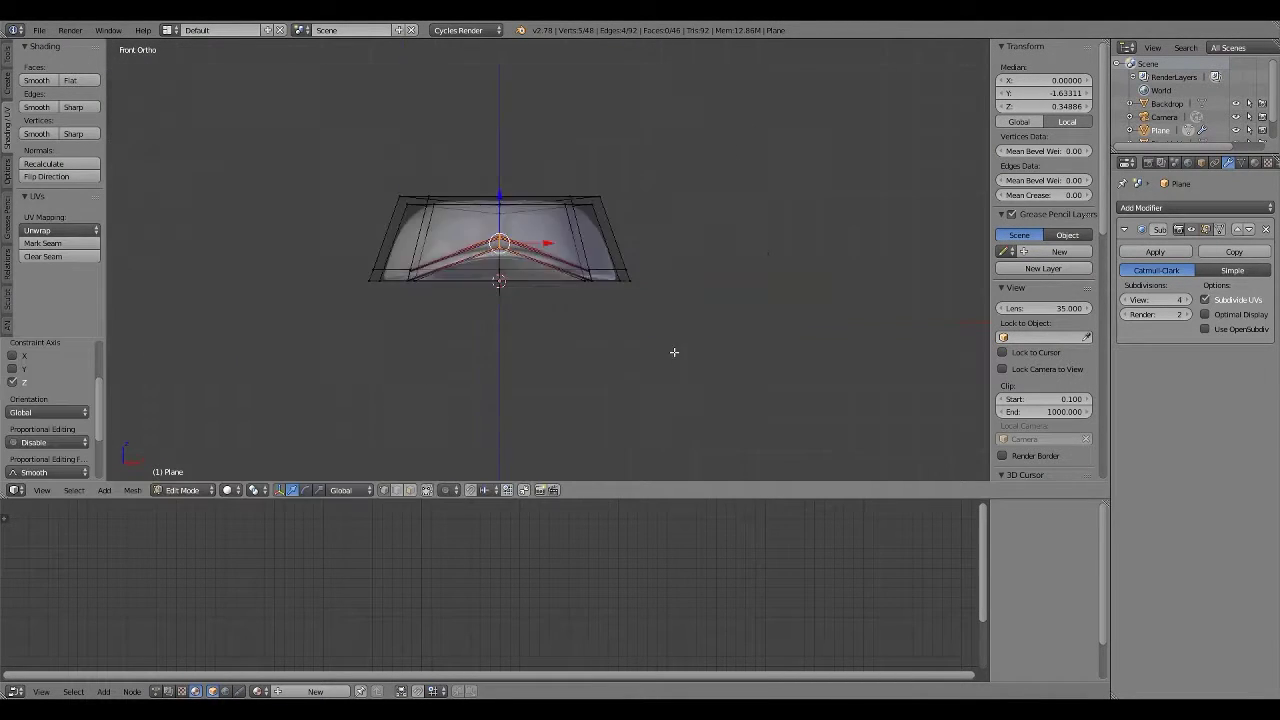
middle_click_drag(674, 354, 744, 389)
key("KP_7")
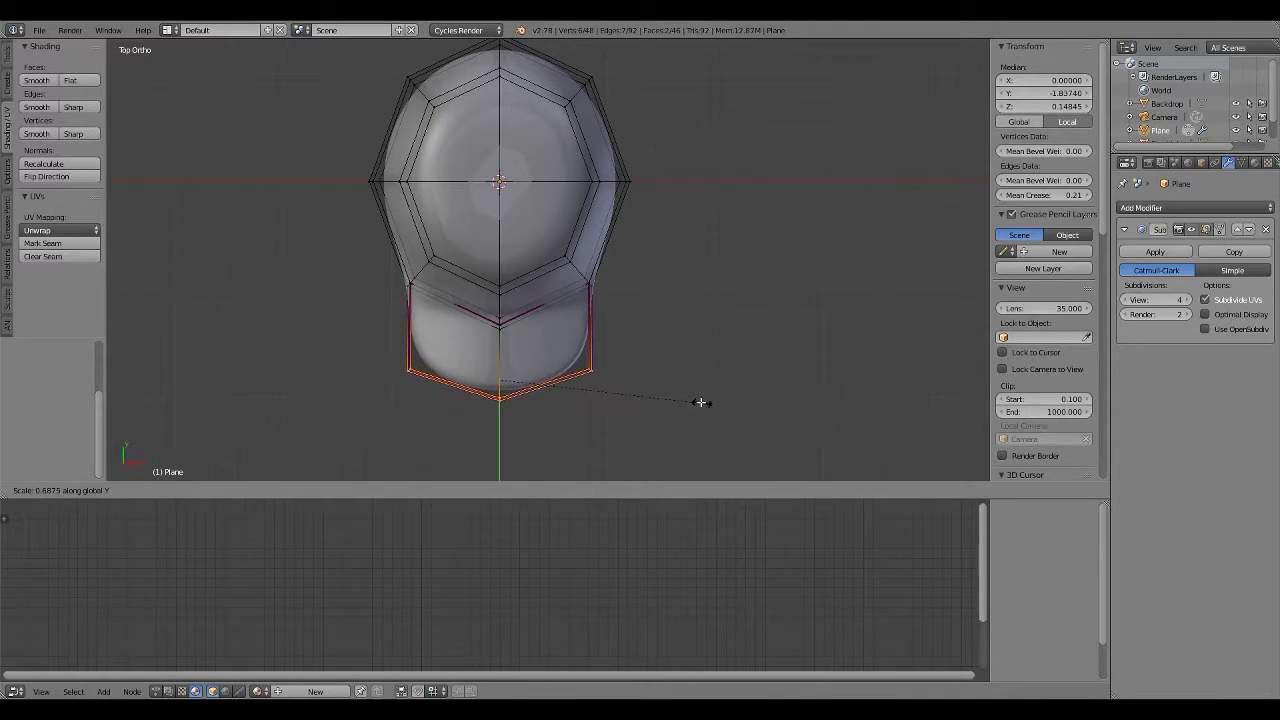
left_click(674, 377)
middle_click_drag(674, 377, 509, 329)
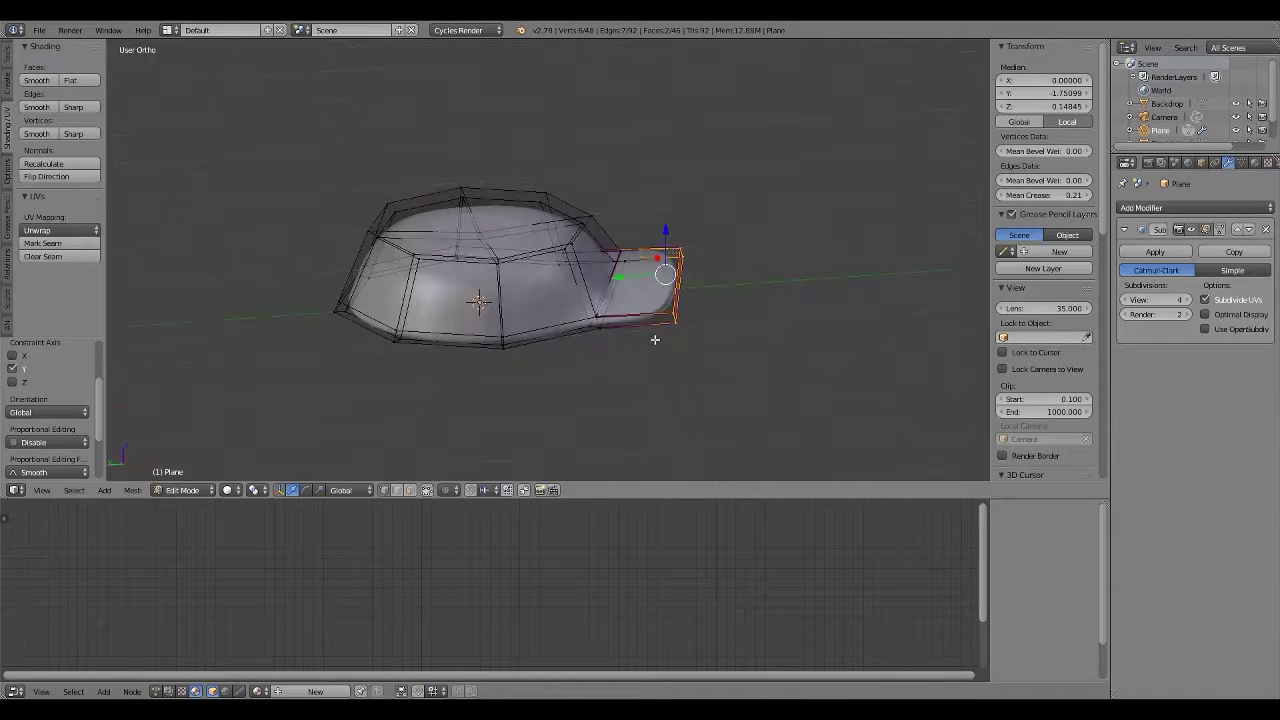
key("KP_3")
Move the brim-tip edge loop vertically to curve the brim, then preview the smoothed cap
right_click(758, 255, "alt")
key("g")
key("z")
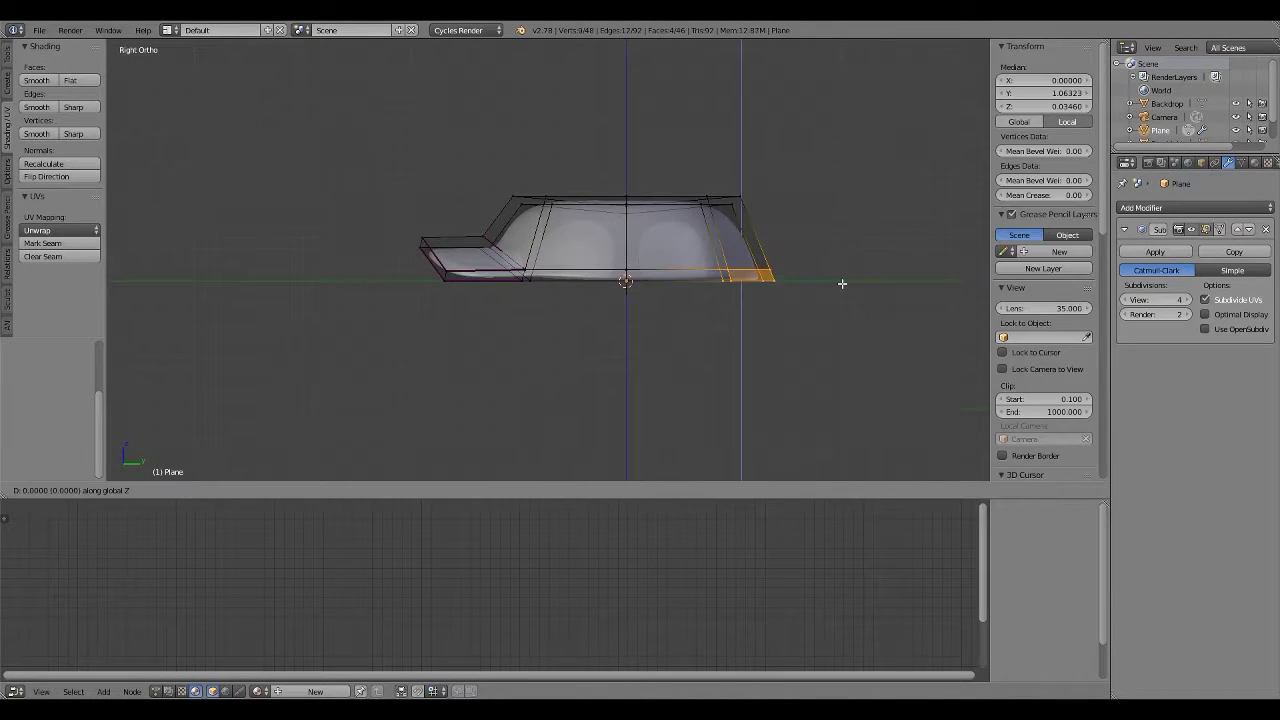
right_click(844, 293, "shift")
key("g")
key("z")
scroll(659, 363, "down", 2)
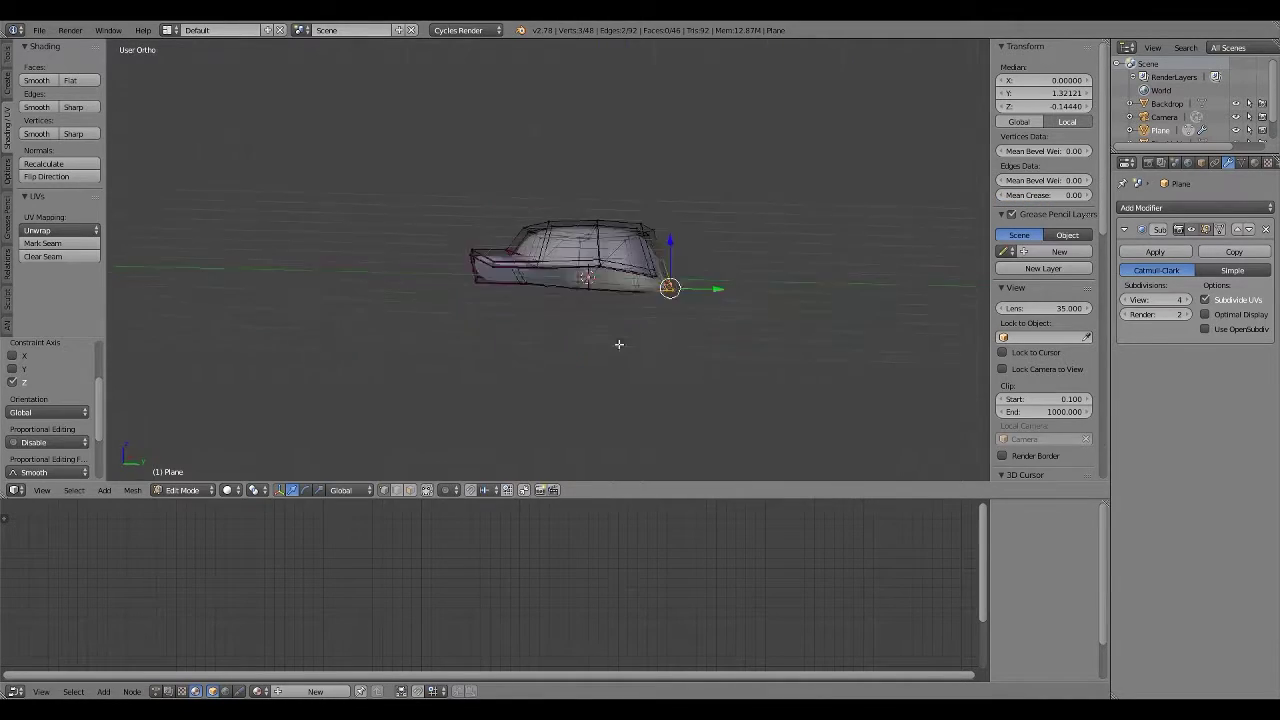
key("Tab")
mouse_move(617, 346)
middle_mouse_down()
mouse_move(712, 315)
mouse_move(766, 451)
mouse_move(590, 304)
middle_mouse_up()
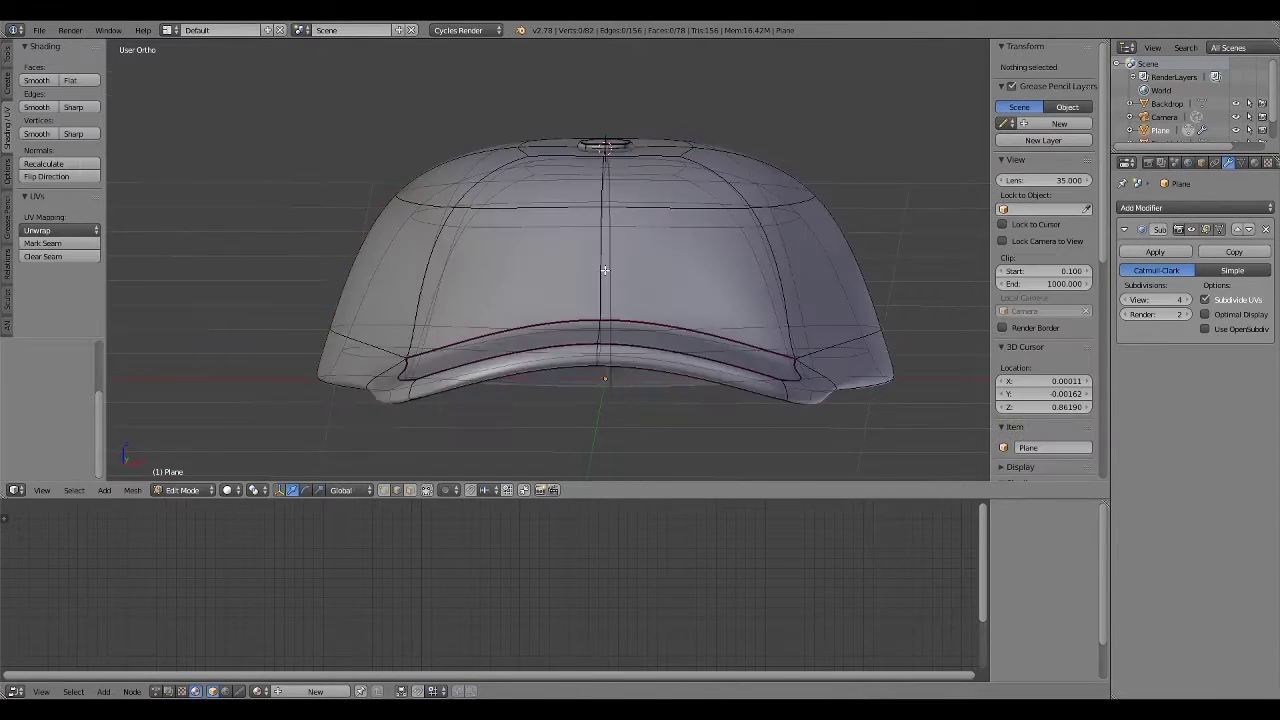
Select the crown's front faces, extrude them, and scale the front panel in front view
mouse_move(604, 270)
middle_mouse_down()
mouse_move(600, 300)
mouse_move(640, 257)
mouse_move(560, 290)
middle_mouse_up()
right_click(655, 290)
key("e")
key("KP_1")
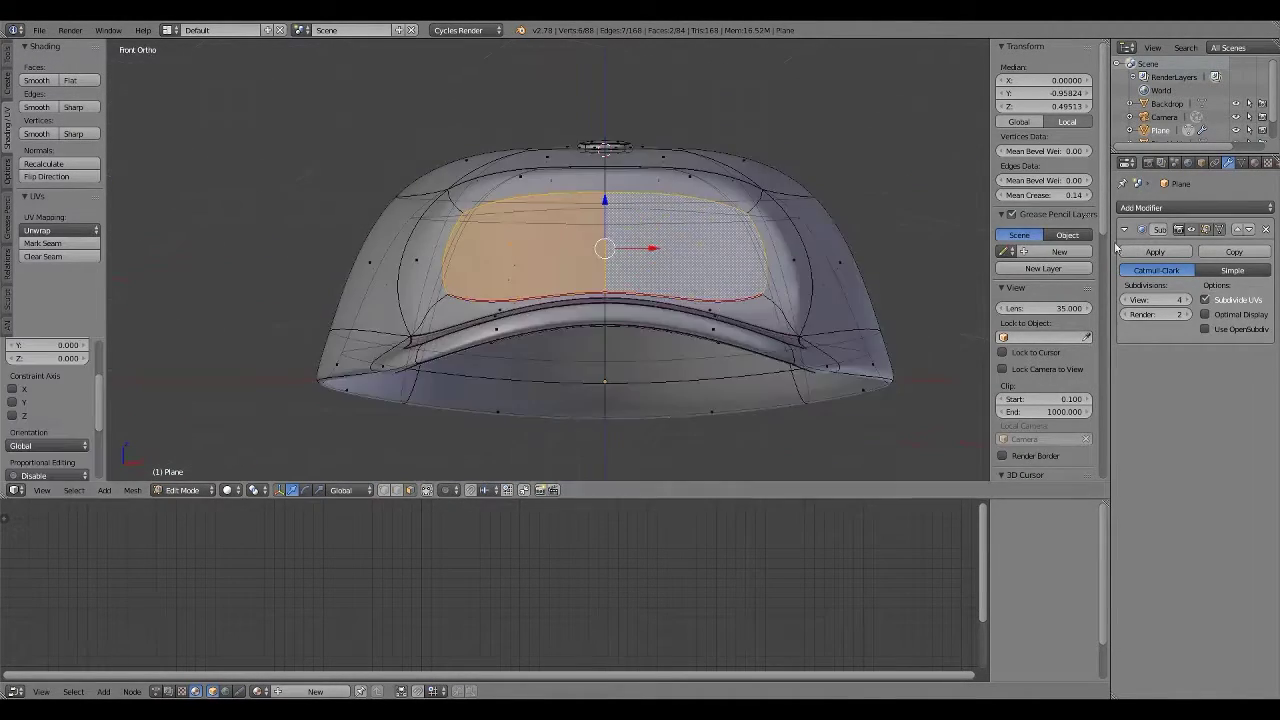
key("s")
left_click(733, 270)
middle_click_drag(733, 270, 645, 348)
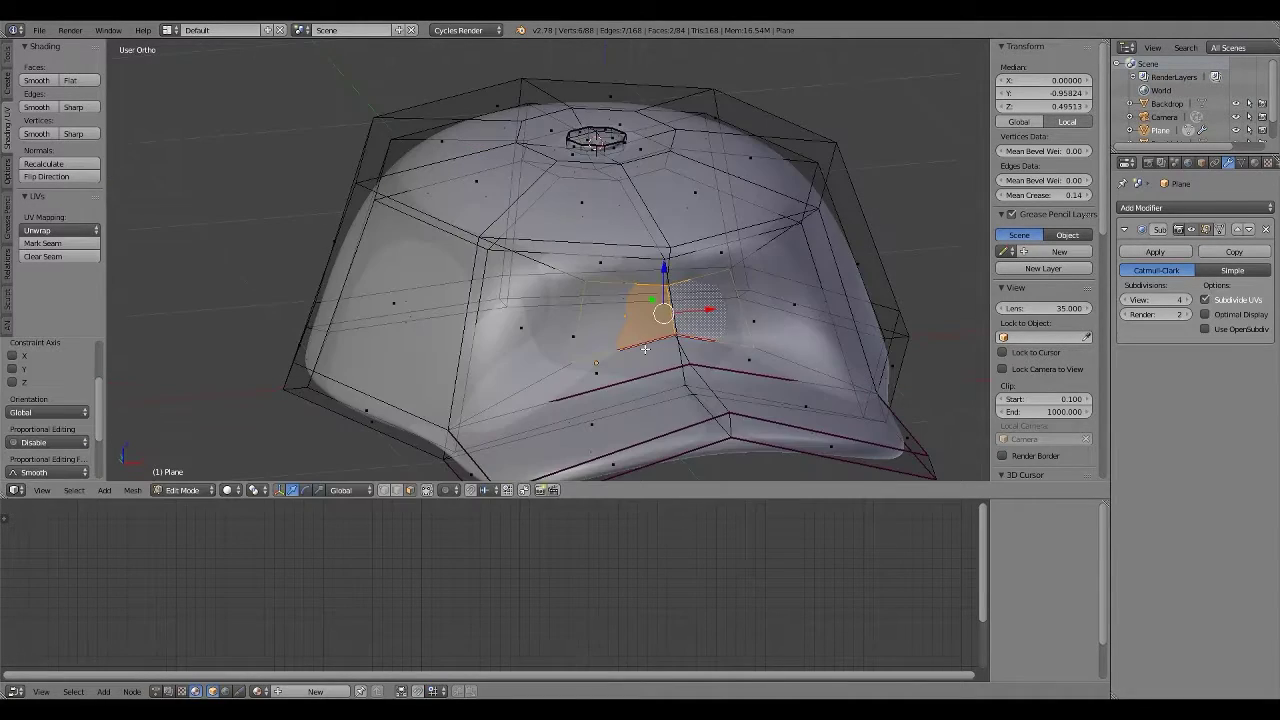
right_click(762, 345)
mouse_move(762, 345)
middle_mouse_down()
mouse_move(730, 360)
mouse_move(558, 151)
mouse_move(540, 200)
mouse_move(552, 188)
mouse_move(674, 272)
middle_mouse_up()
Narrow the selected faces along X and move them outward along Y
key("s")
key("x")
left_click(730, 360)
key("g")
key("y")
left_click(540, 200)
key("g")
key("z")
middle_click_drag(546, 348, 537, 293)
Select a front edge of the crown and raise it along Z
right_click(537, 293)
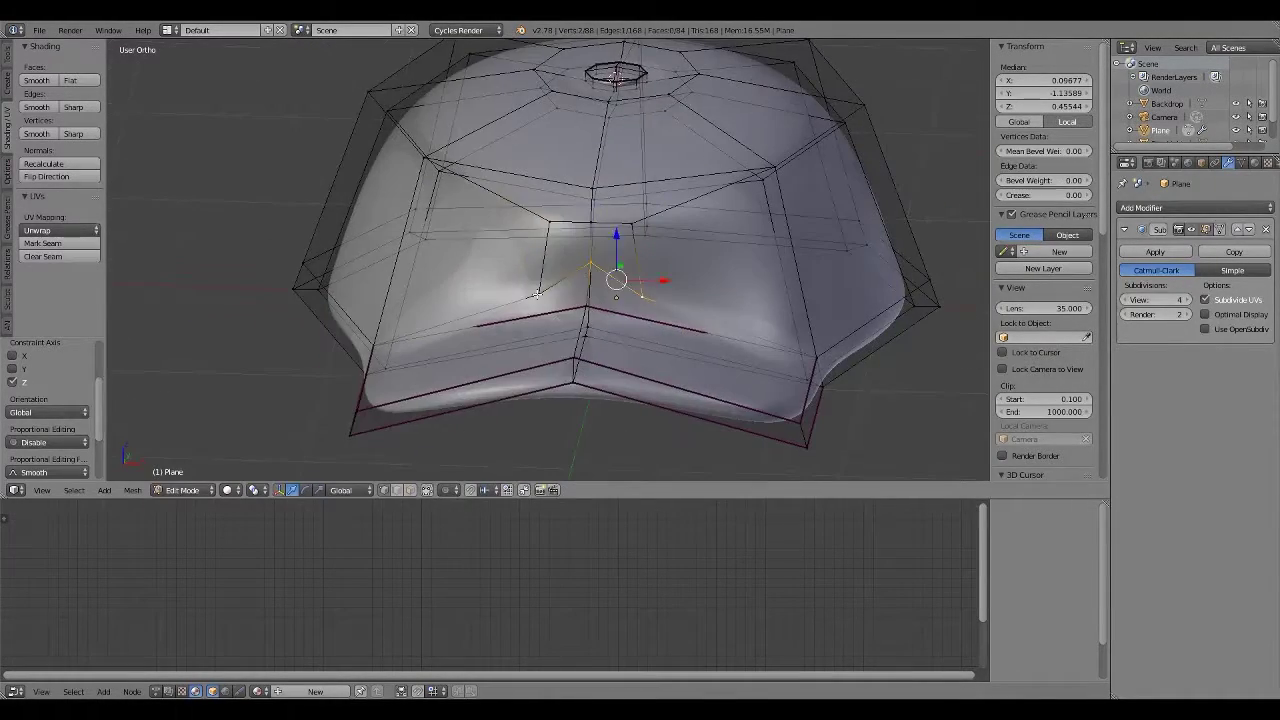
left_click(666, 288)
scroll(666, 288, "up", 5)
key("g")
key("z")
left_click(654, 208)
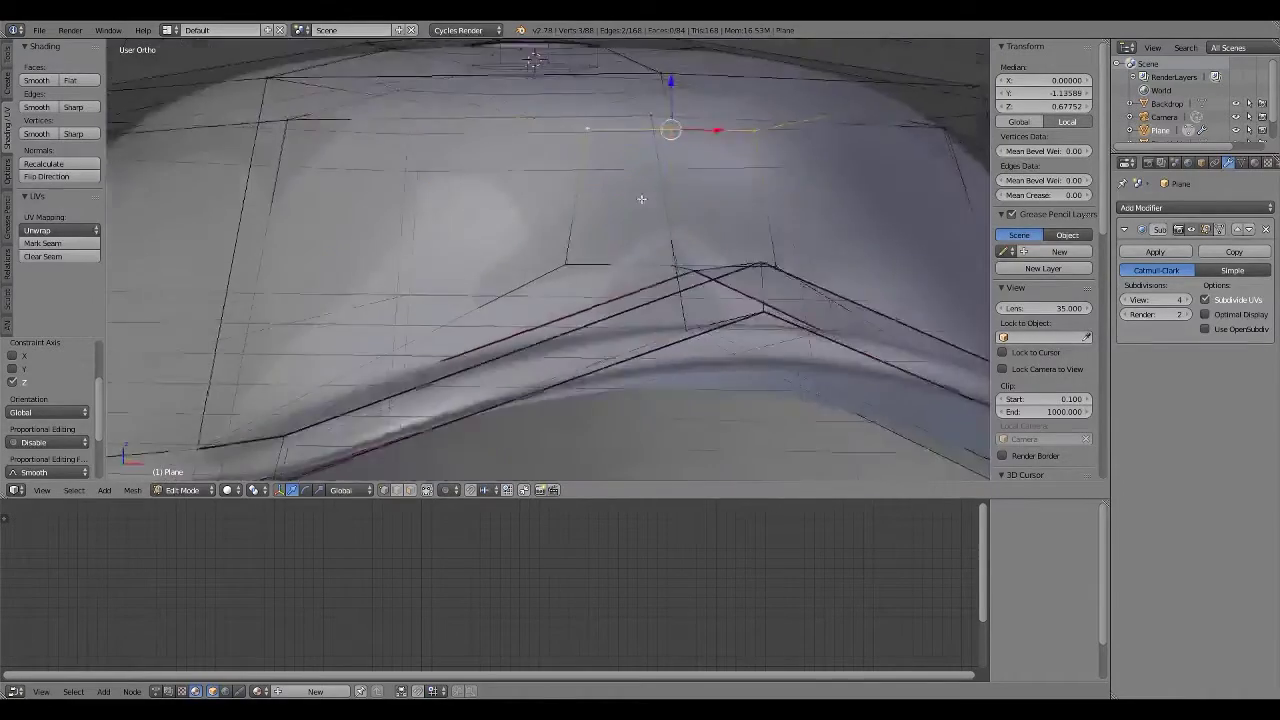
middle_click_drag(654, 208, 593, 177)
Flatten the neighbouring vertical edge to zero X width, grow to two faces, and move them along Y
right_click(588, 193)
key("s")
key("x")
key("0")
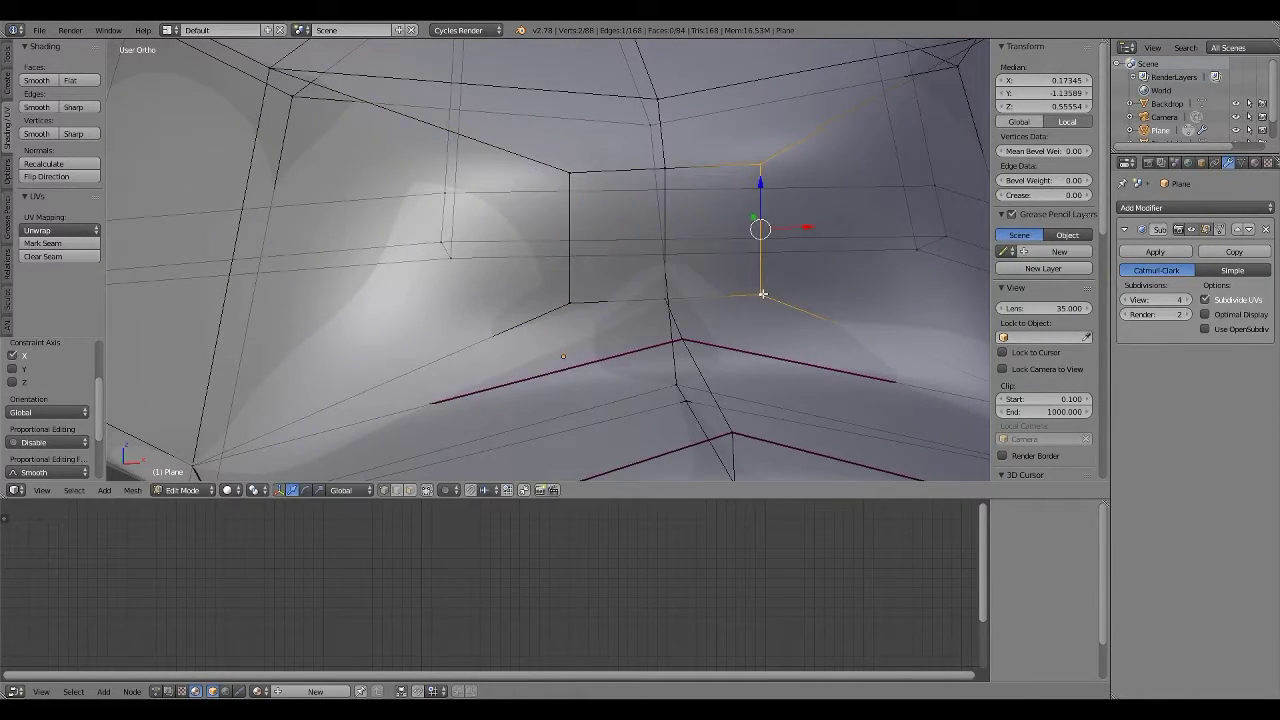
key("ctrl+KP_Add")
mouse_move(763, 294)
middle_mouse_down()
mouse_move(612, 237)
mouse_move(654, 254)
middle_mouse_up()
left_click(618, 237)
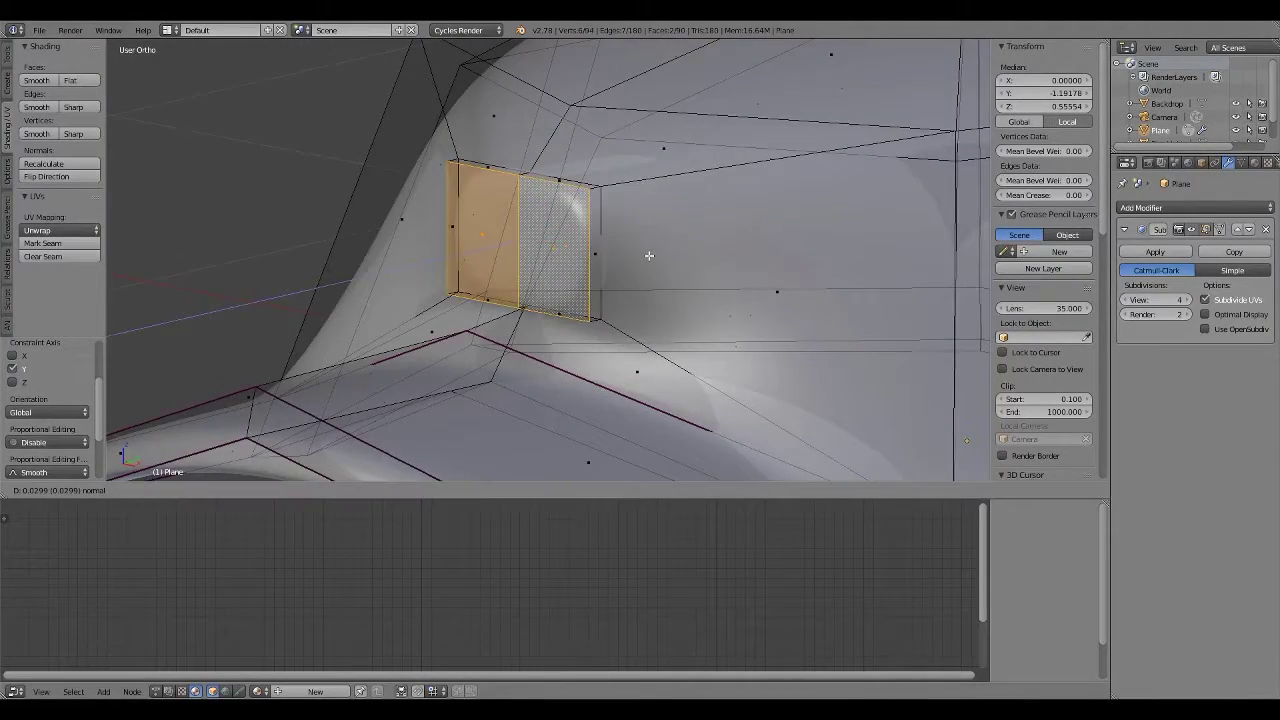
Undo the patch extrusion and rescale the two front patch faces
mouse_move(622, 261)
middle_mouse_down()
mouse_move(766, 268)
mouse_move(700, 280)
middle_mouse_up()
key("ctrl+z")
scroll(766, 268, "down", 3)
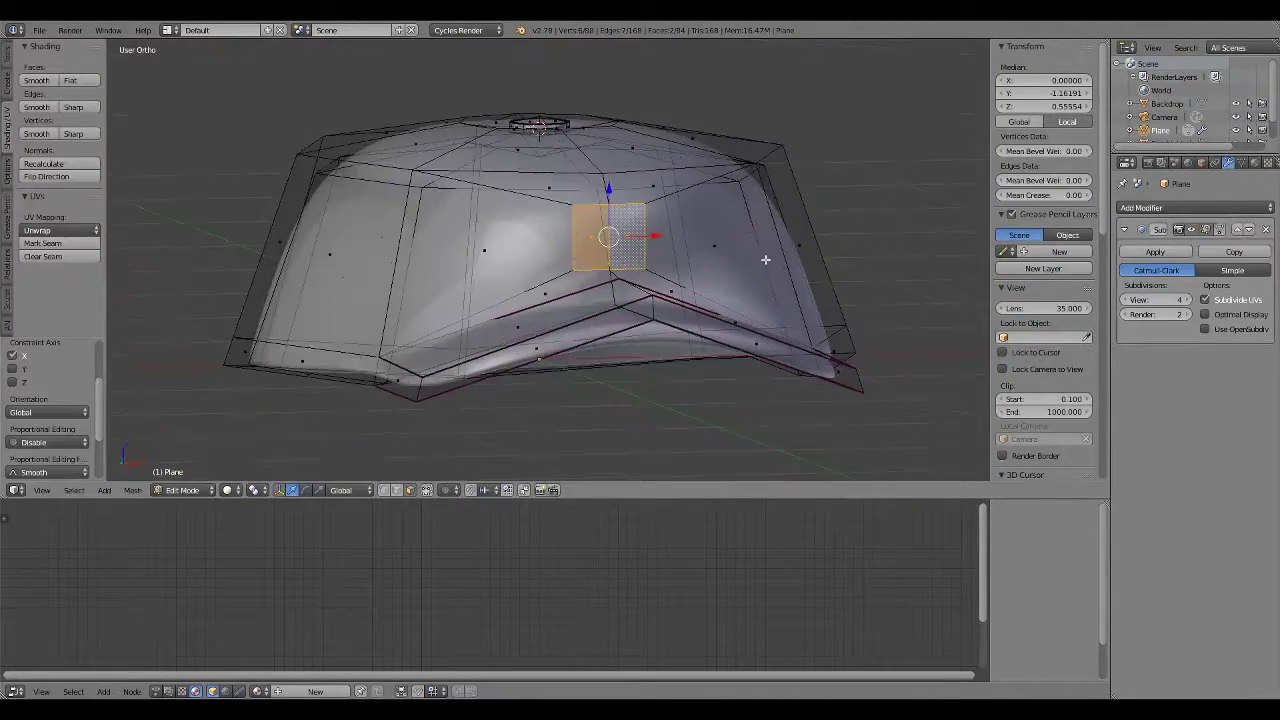
scroll(632, 314, "up", 3)
key("s")
left_click(688, 329)
key("KP_3")
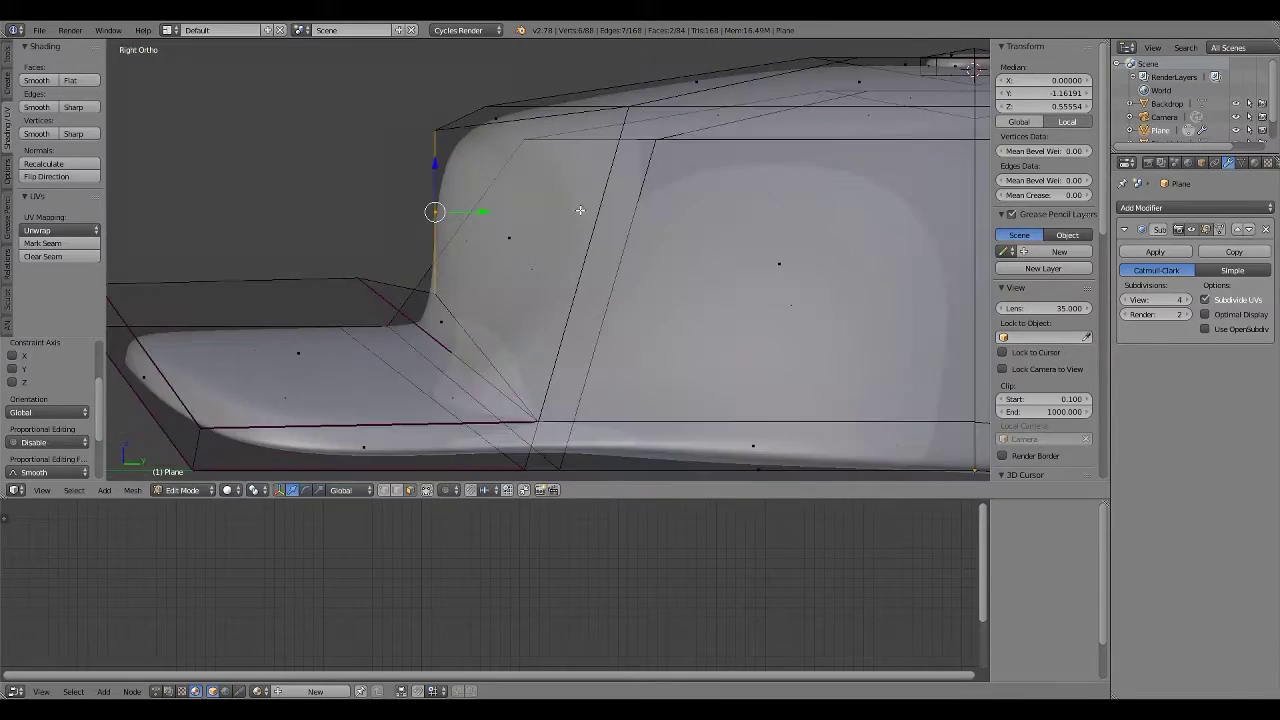
left_click(572, 217)
middle_click_drag(572, 217, 700, 280)
Extrude the two patch faces outward and crease their edges
key("e")
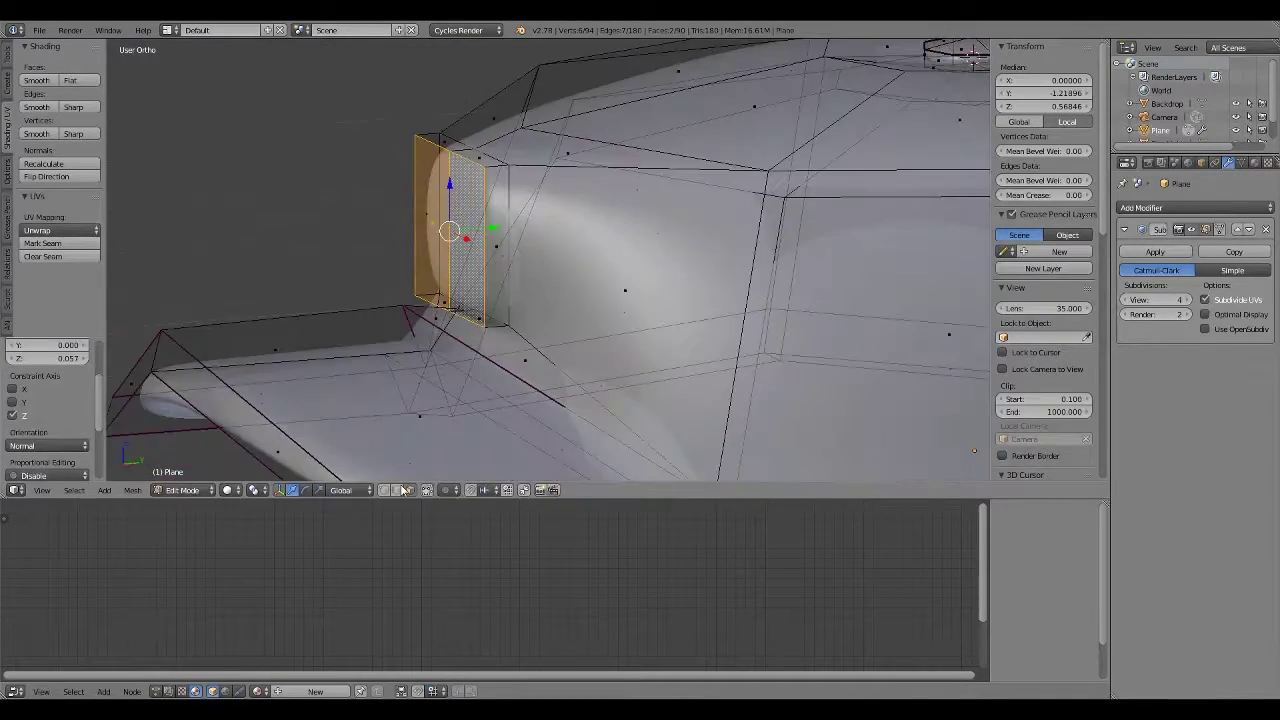
left_click(760, 300)
key("shift+e")
left_click(858, 345)
middle_click_drag(858, 345, 723, 271)
key("KP_3")
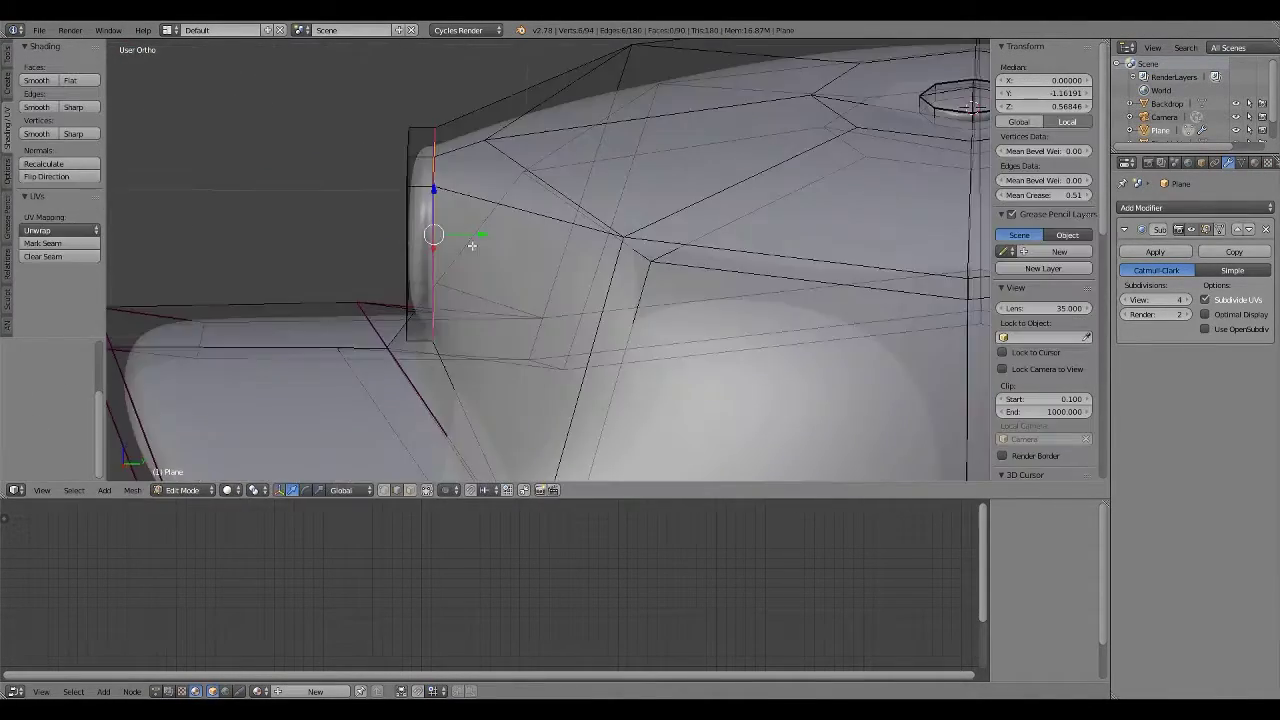
Select the patch's vertical middle edge loop and scale it to round the patch
key("a")
key("b")
left_click(433, 181, "alt")
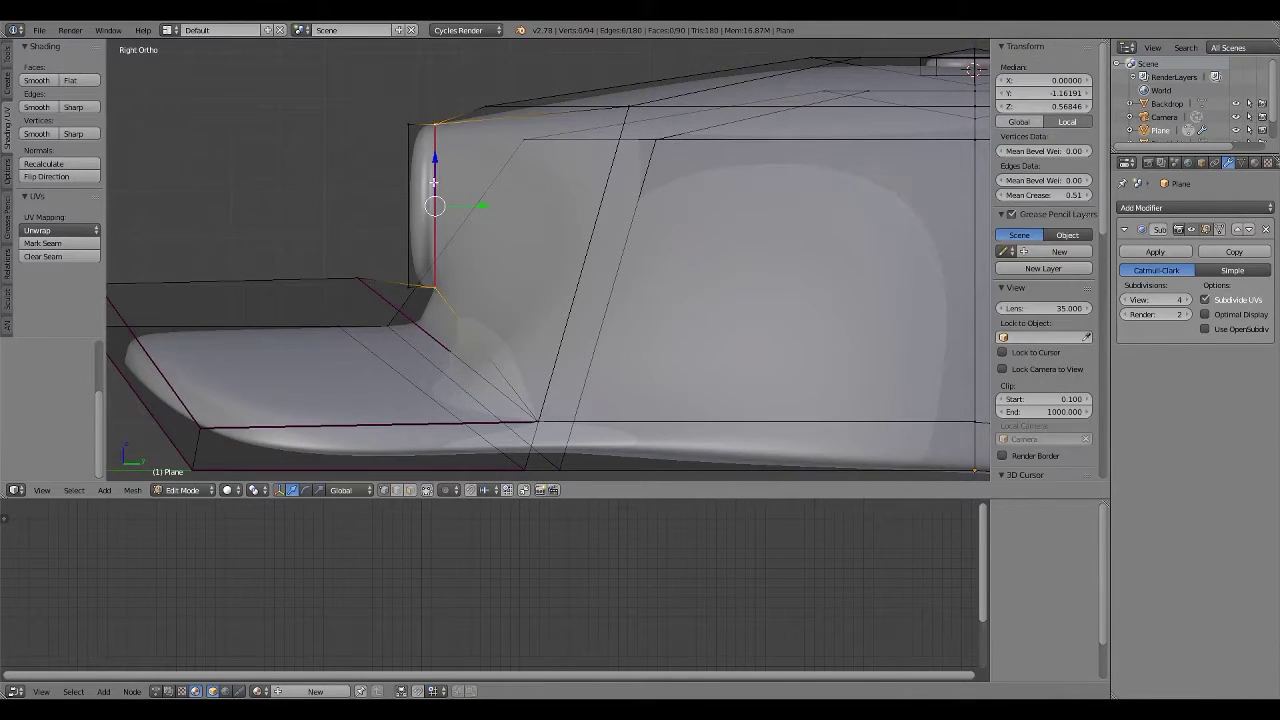
middle_click_drag(409, 139, 453, 189)
right_click(527, 174, "shift")
middle_click_drag(527, 174, 495, 271)
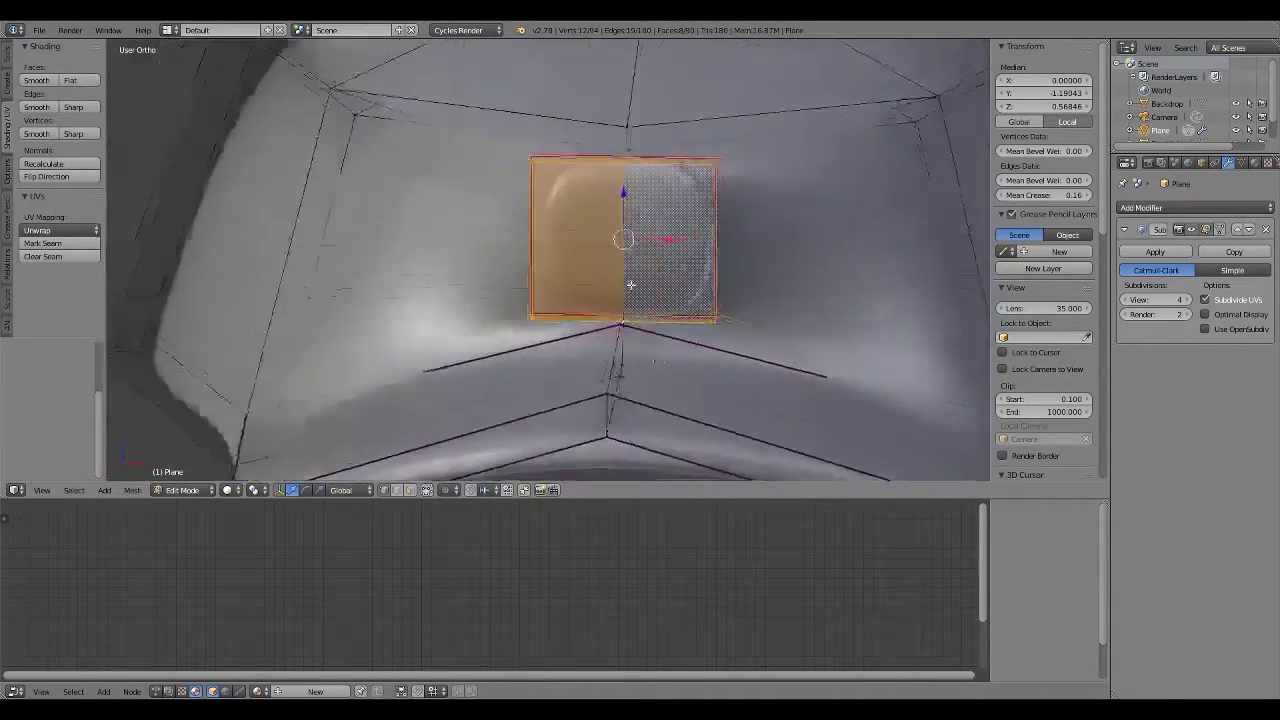
key("KP_3")
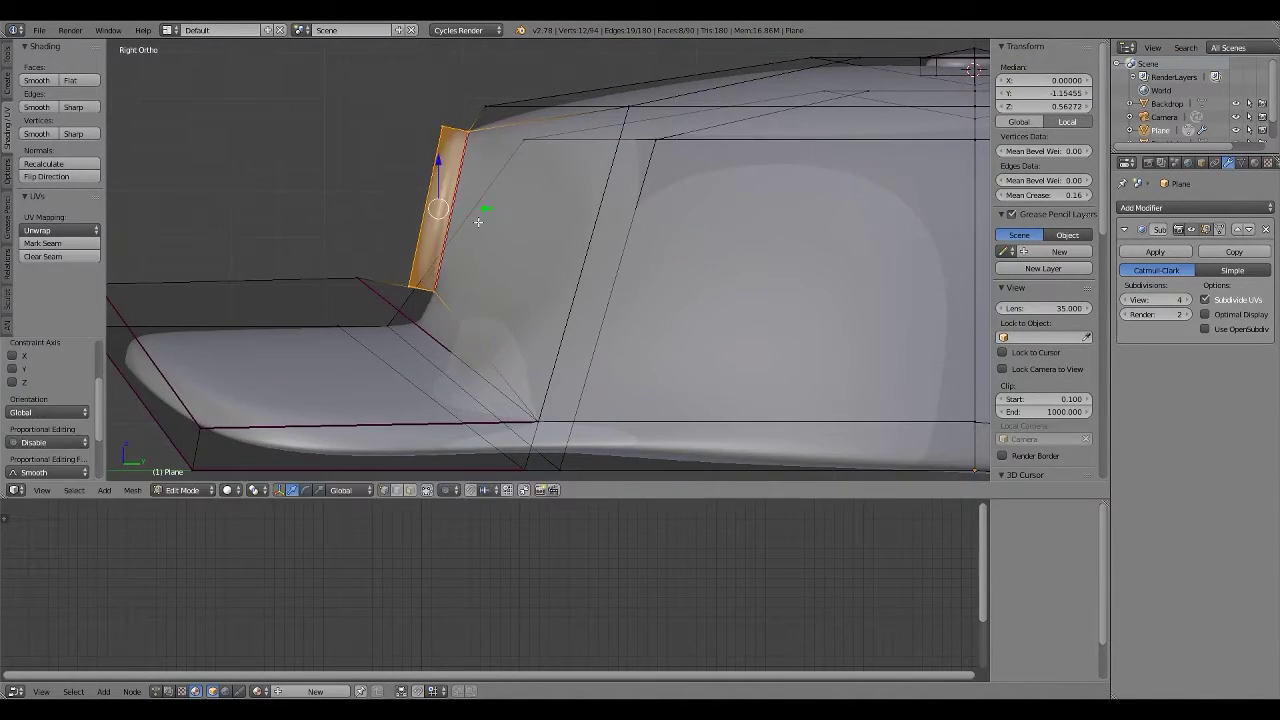
middle_click_drag(478, 221, 629, 173)
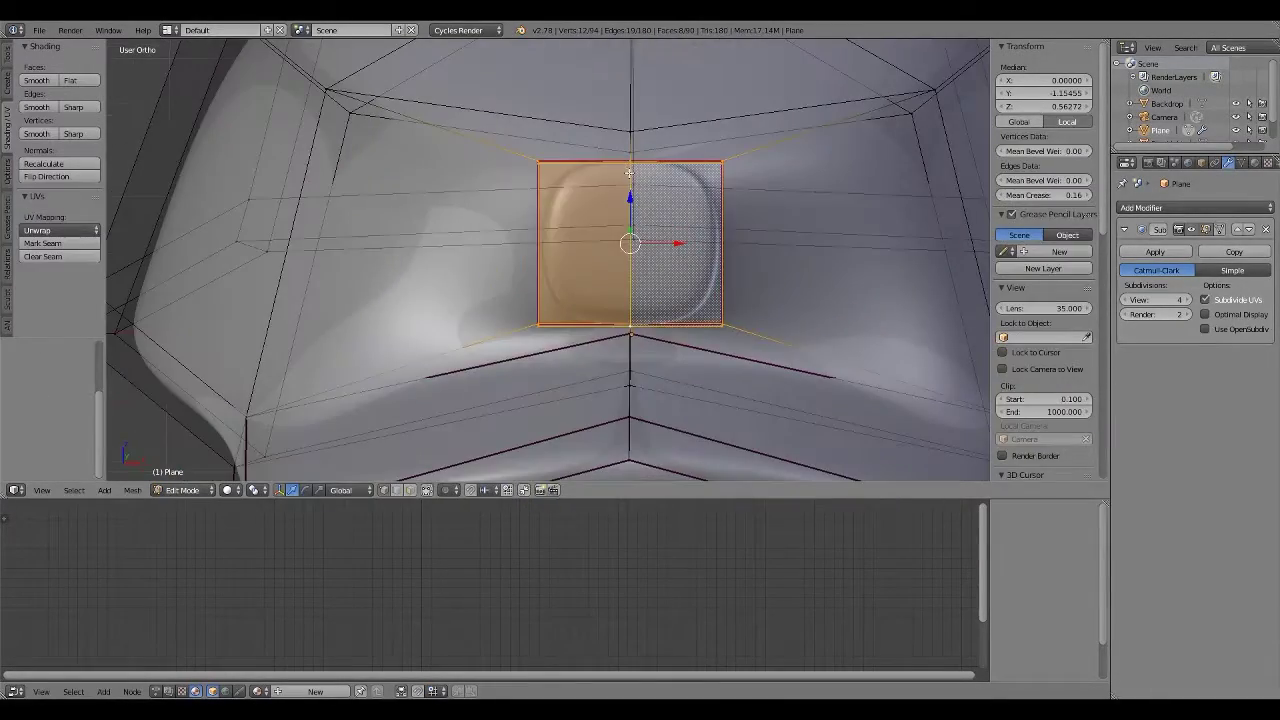
right_click(640, 292, "alt")
mouse_move(654, 297)
middle_mouse_down()
mouse_move(500, 260)
mouse_move(760, 250)
middle_mouse_up()
key("s")
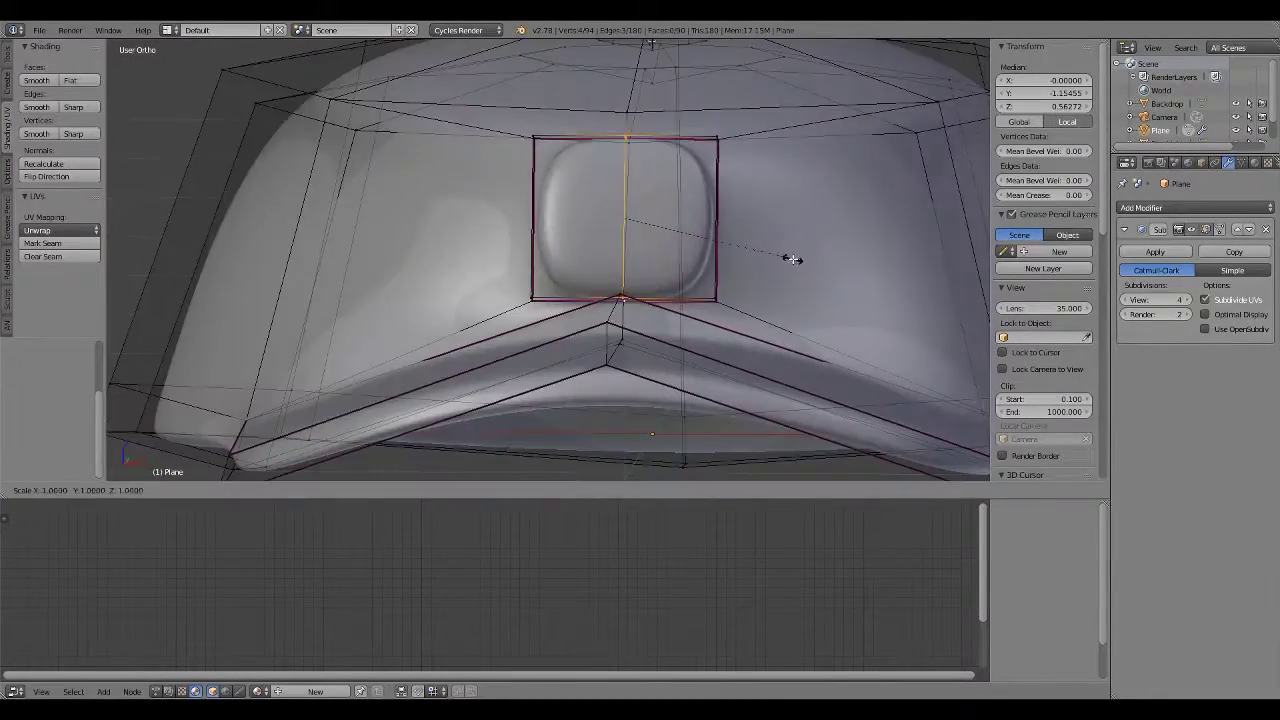
left_click(813, 271)
Check the smoothed cap and select the edge loop around the patch rim
key("Tab")
mouse_move(849, 304)
middle_mouse_down()
mouse_move(566, 355)
mouse_move(500, 346)
mouse_move(512, 398)
middle_mouse_up()
key("KP_3")
key("Tab")
scroll(529, 346, "up", 5)
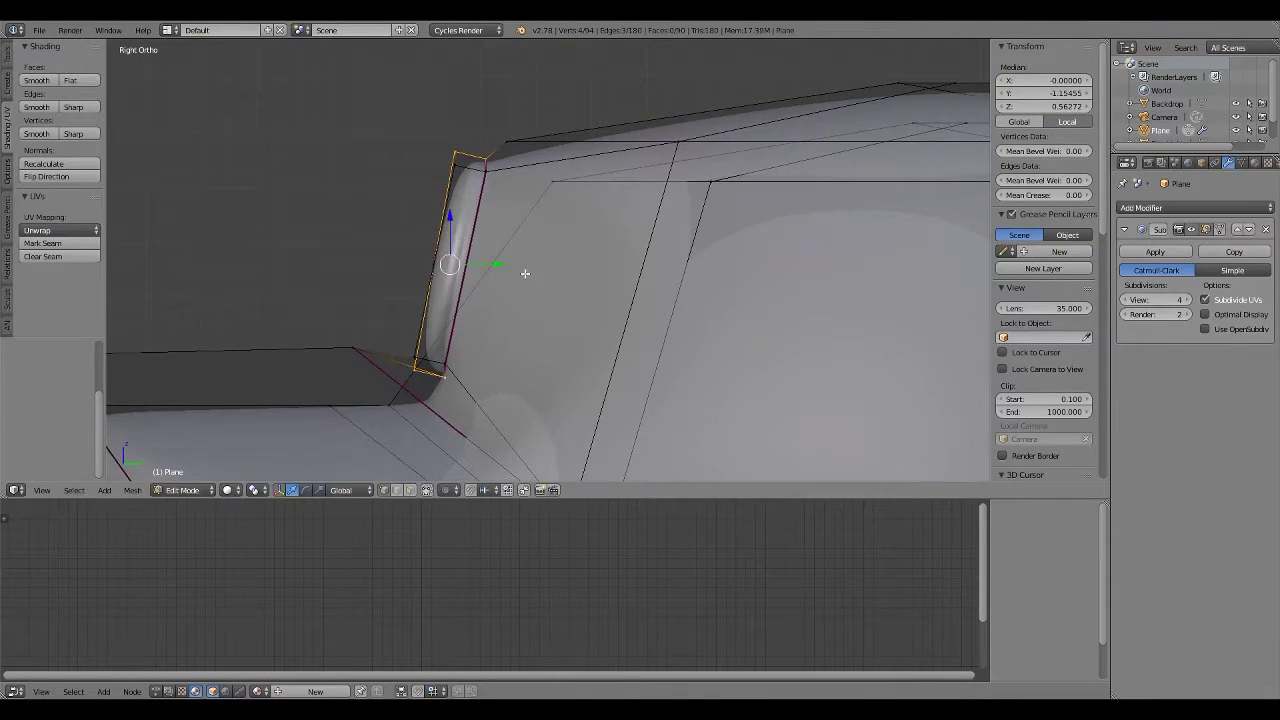
right_click(547, 262, "alt")
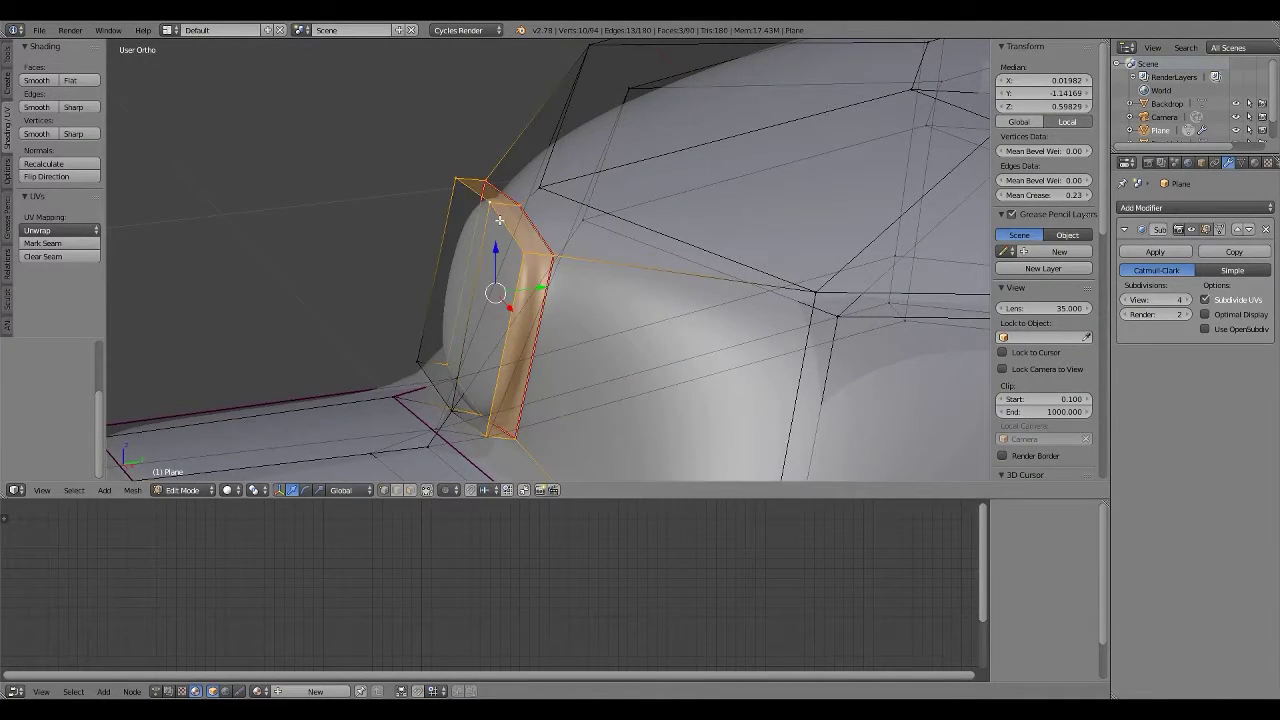
key("KP_3")
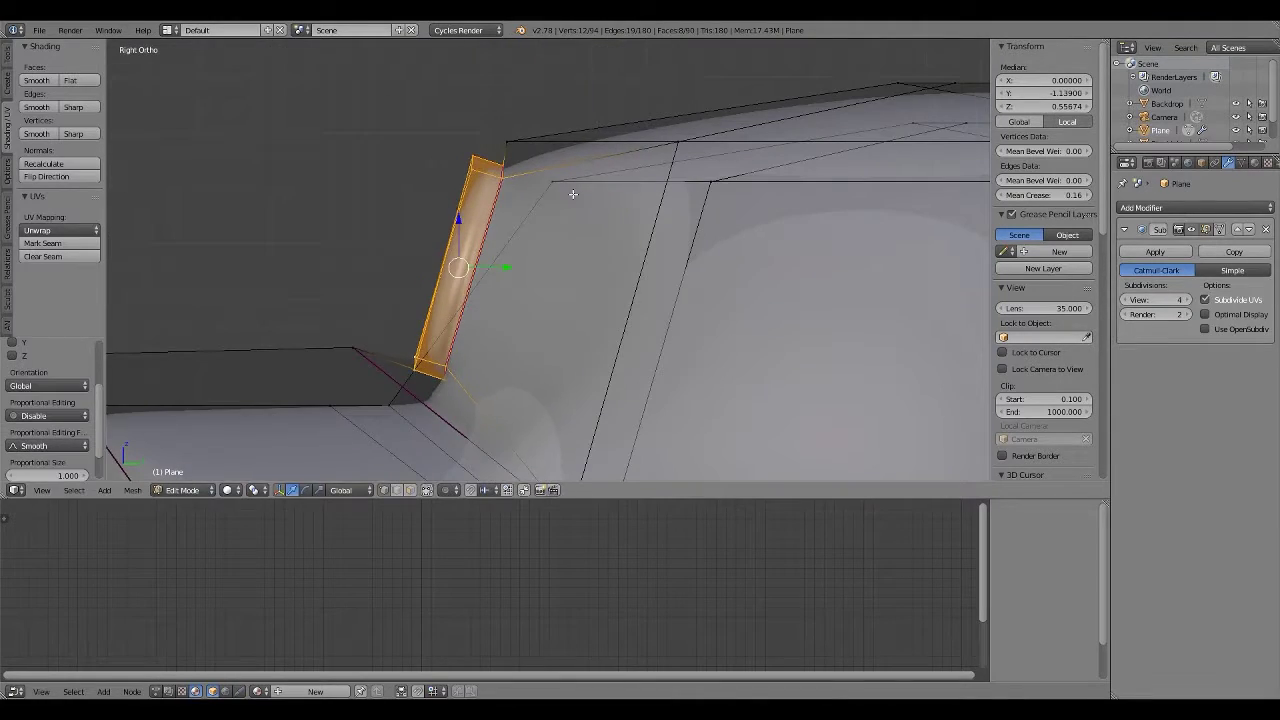
key("Tab")
scroll(594, 266, "down", 5)
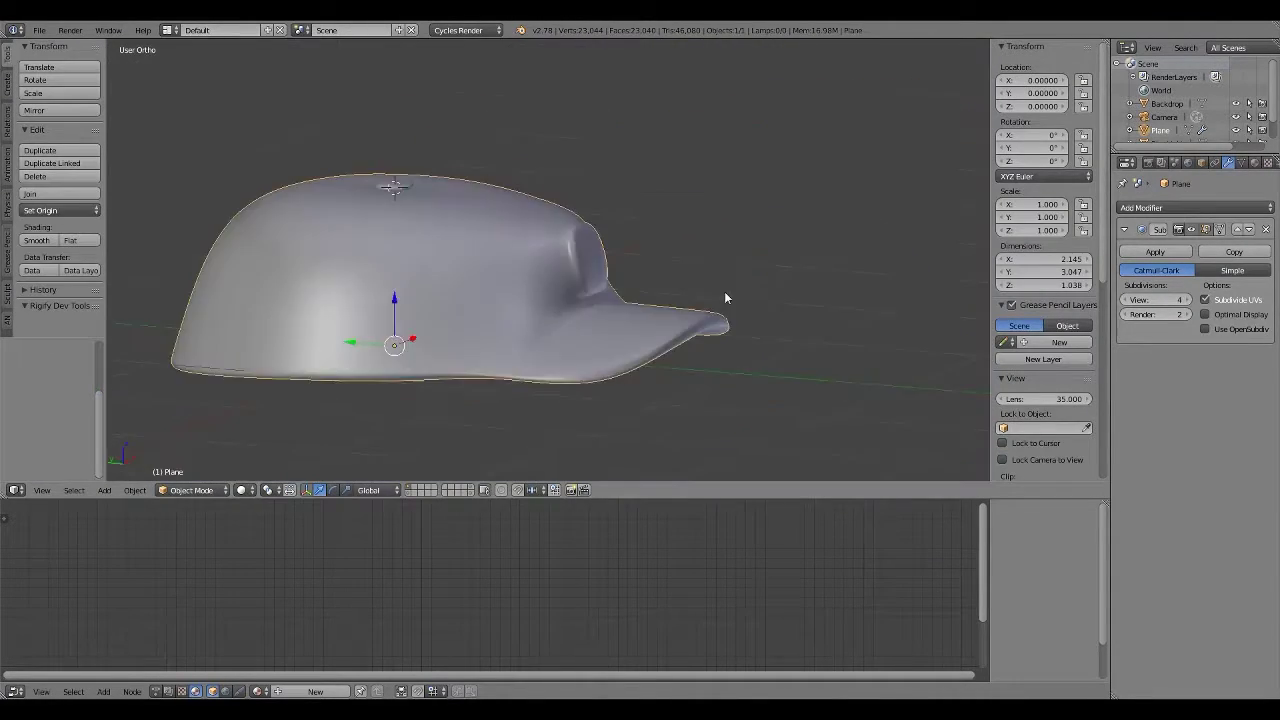
mouse_move(724, 291)
middle_mouse_down()
mouse_move(565, 297)
mouse_move(466, 388)
mouse_move(637, 340)
middle_mouse_up()
Select the patch's edge loops and its two front faces
key("Tab")
scroll(565, 297, "up", 5)
right_click(560, 260, "alt")
right_click(515, 280, "alt")
right_click(637, 340, "shift")
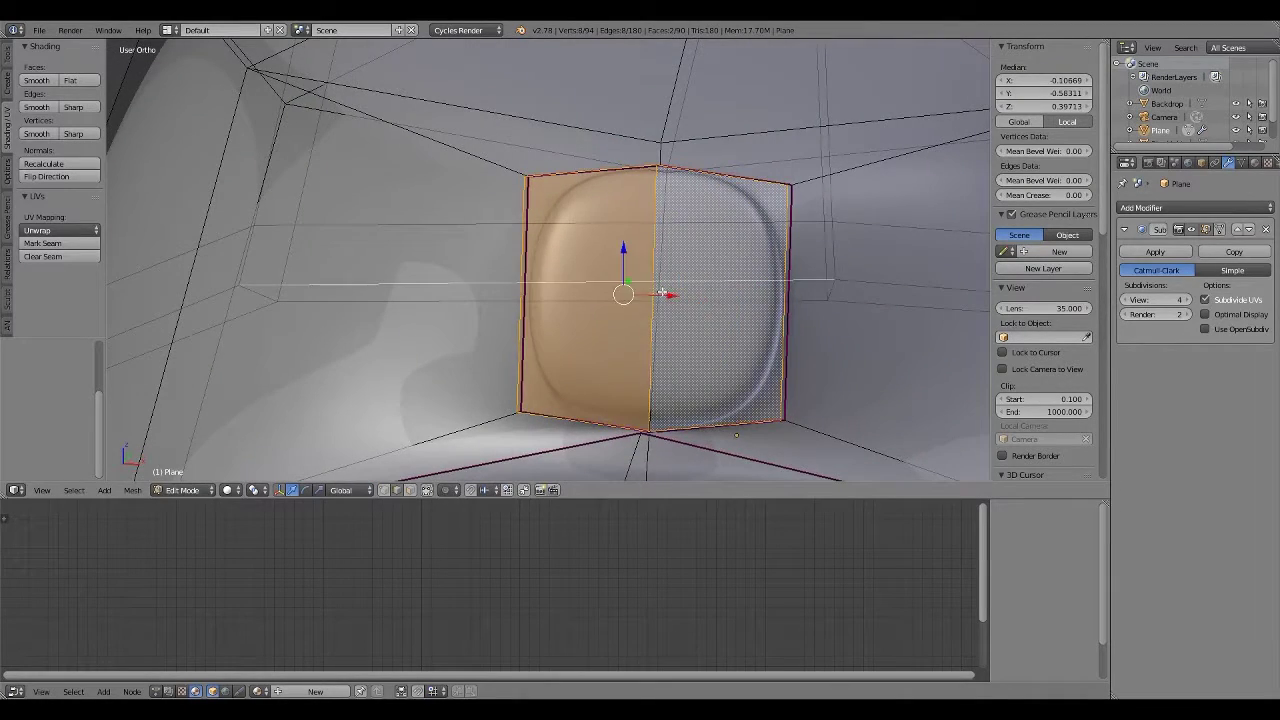
mouse_move(662, 292)
middle_mouse_down()
mouse_move(795, 346)
mouse_move(600, 317)
middle_mouse_up()
Raise the viewport subdivision level to 6 and begin extruding the patch faces along their normal
key("Tab")
key("ctrl+6")
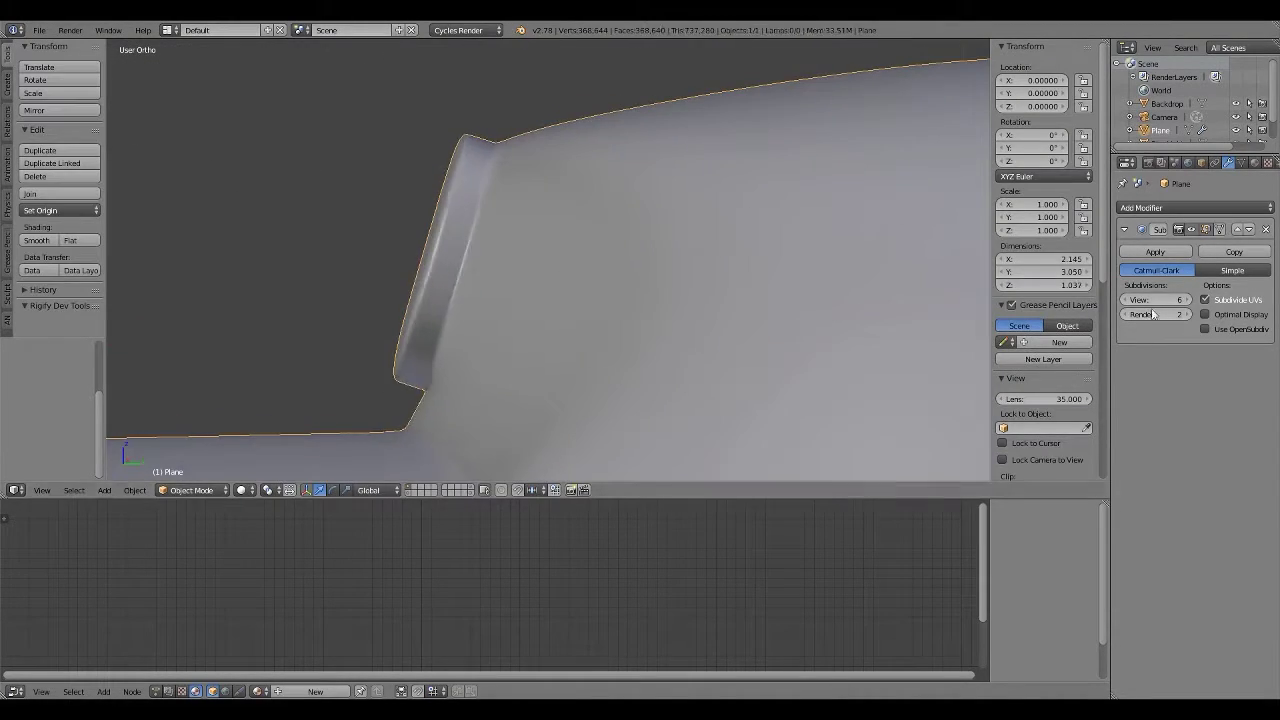
mouse_move(960, 340)
middle_mouse_down()
mouse_move(802, 368)
mouse_move(489, 371)
middle_mouse_up()
key("Tab")
key("KP_3")
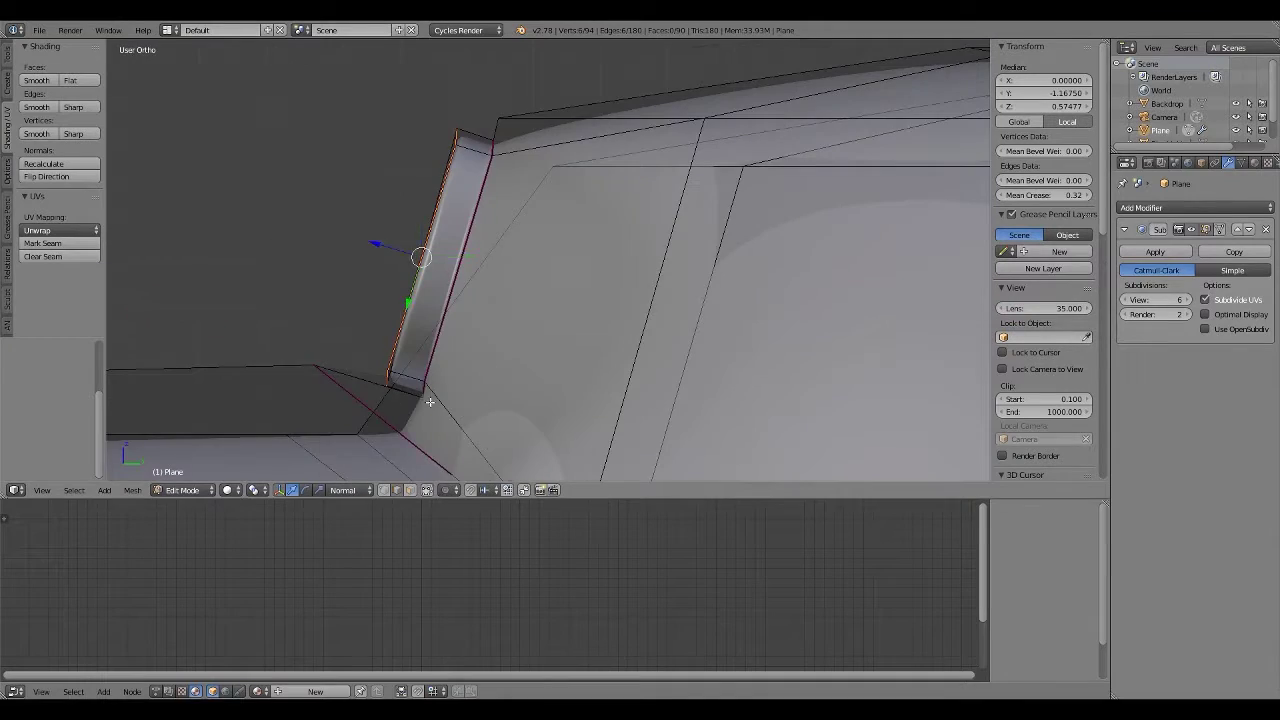
middle_click_drag(430, 401, 375, 493)
key("KP_3")
key("e")
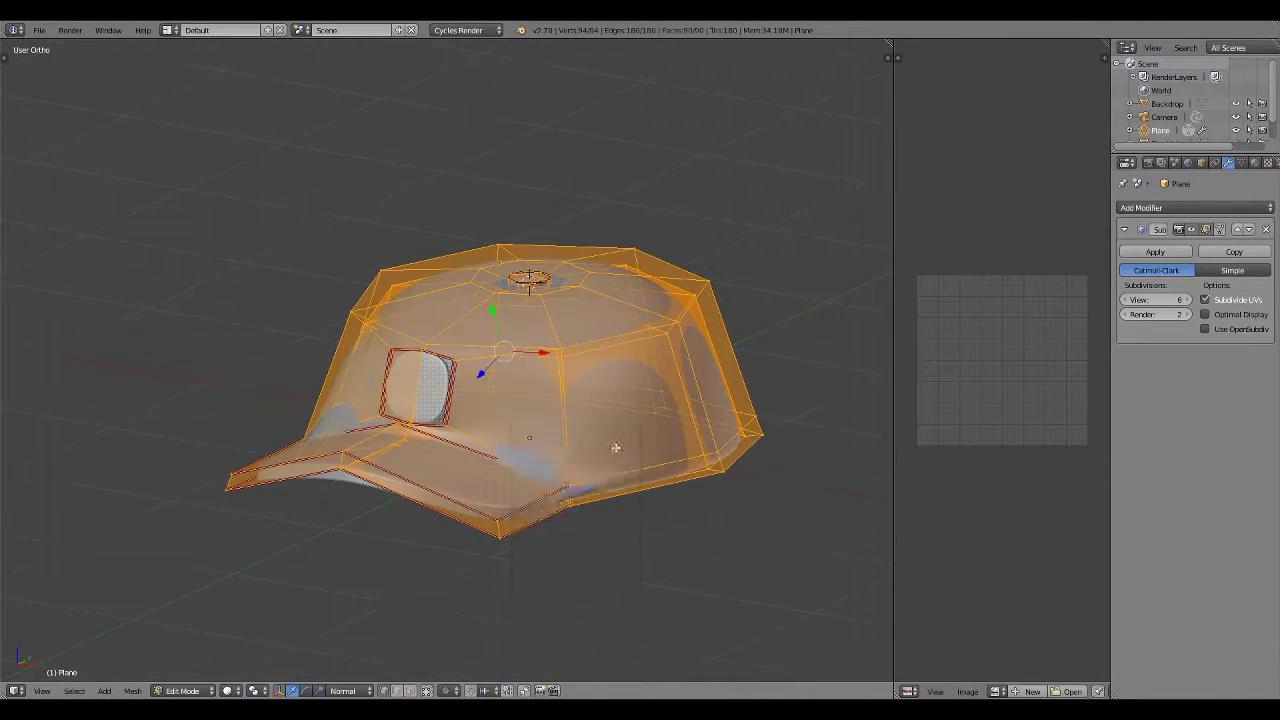
Unwrap the cap's UVs with Smart UV Project
key("u")
left_click(607, 456)
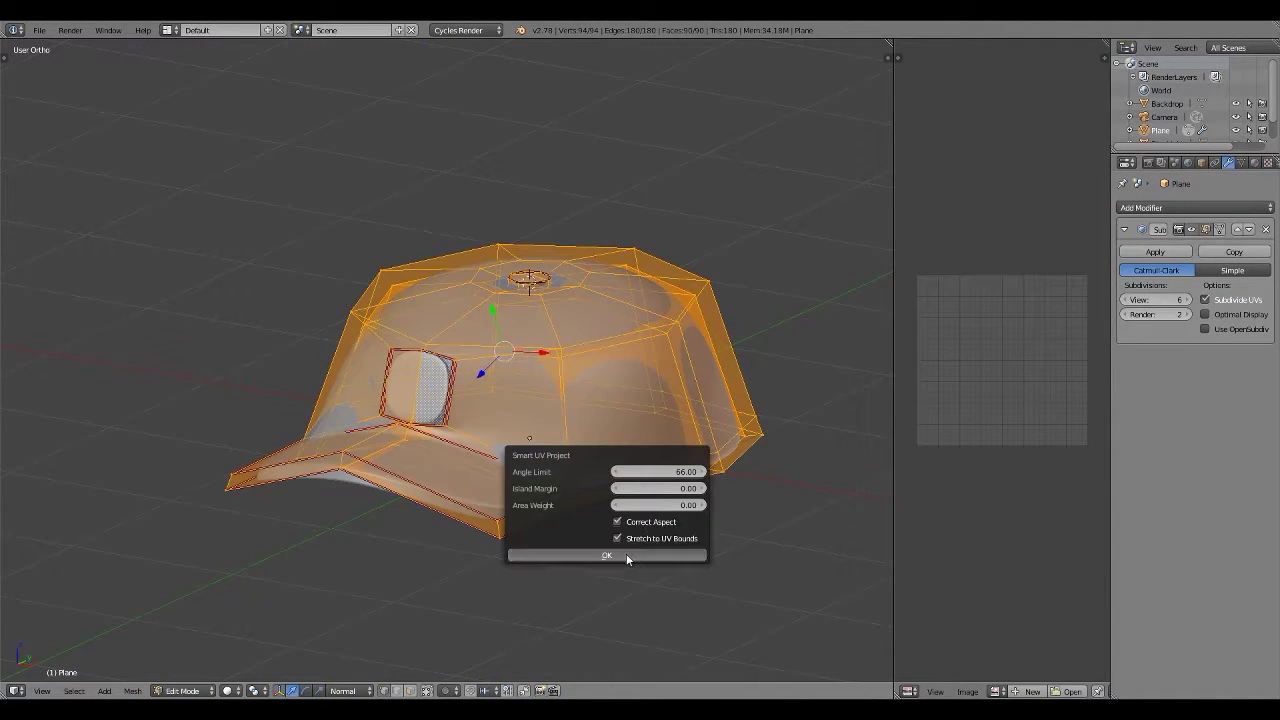
left_click(627, 556)
Create a blank 4096×4096 32-bit float image named Swift Hat
left_click(1088, 691)
left_click(1130, 624)
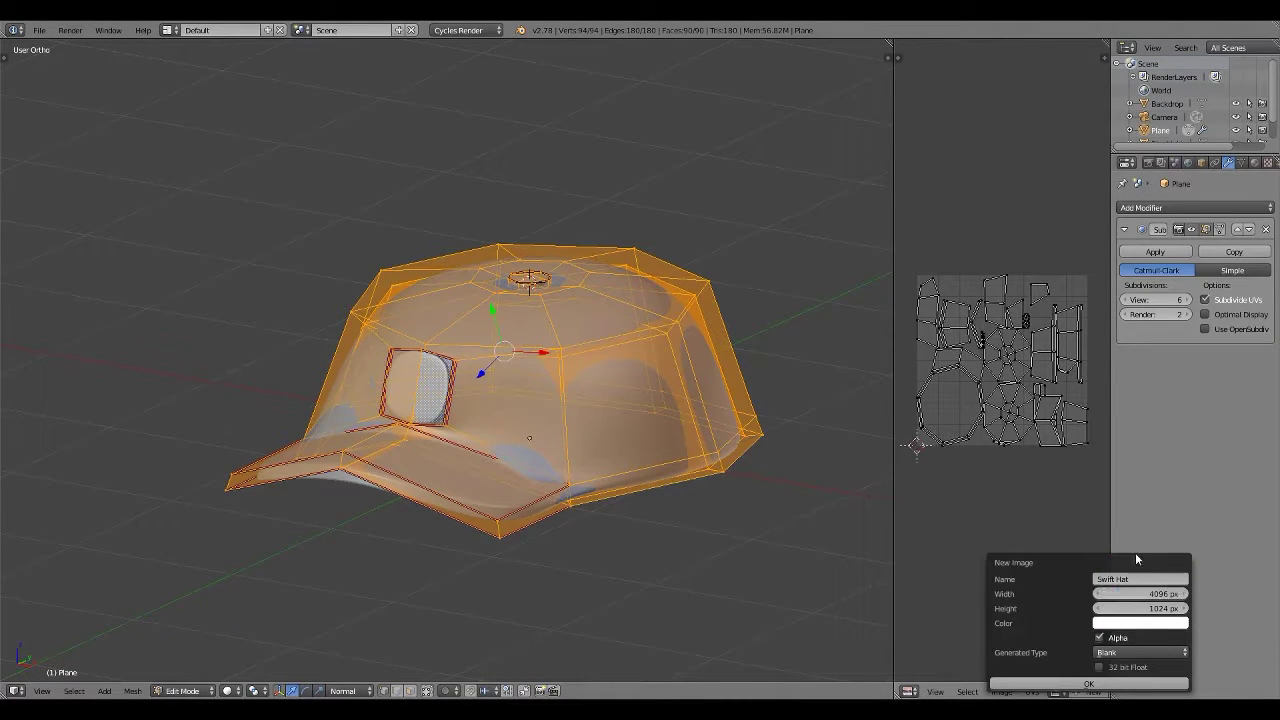
left_click(1090, 686)
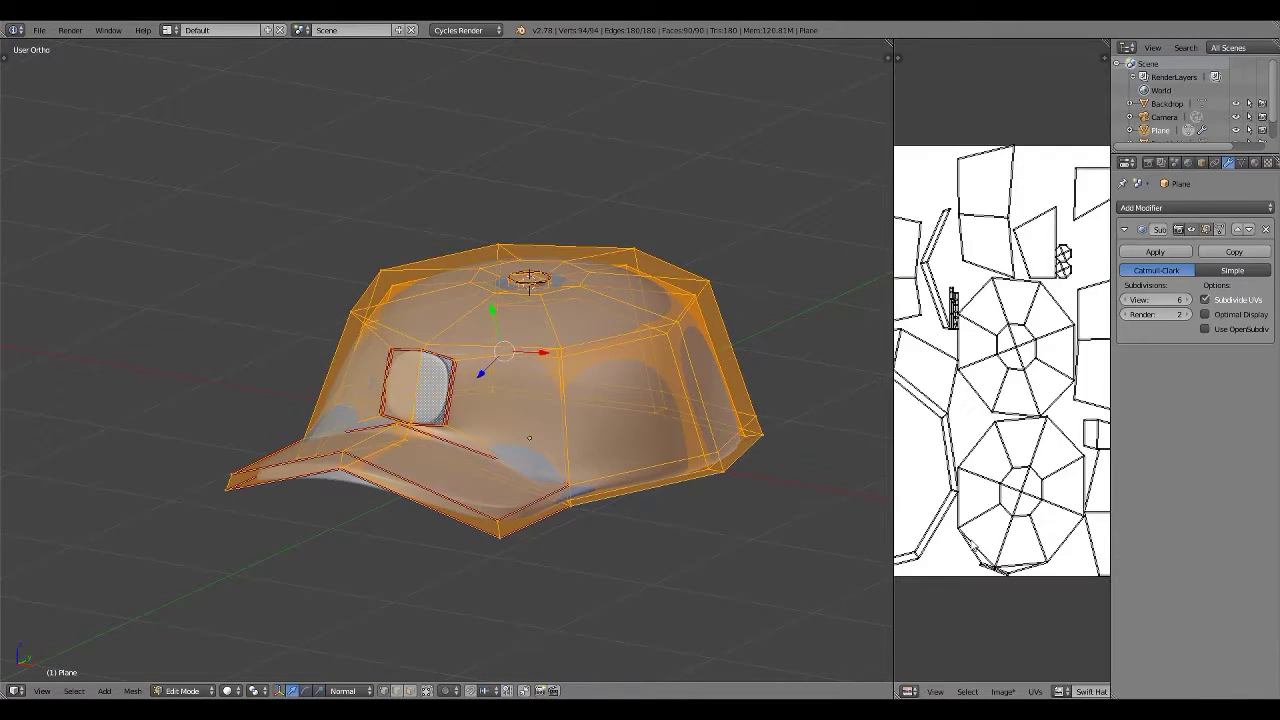
left_click(1105, 691)
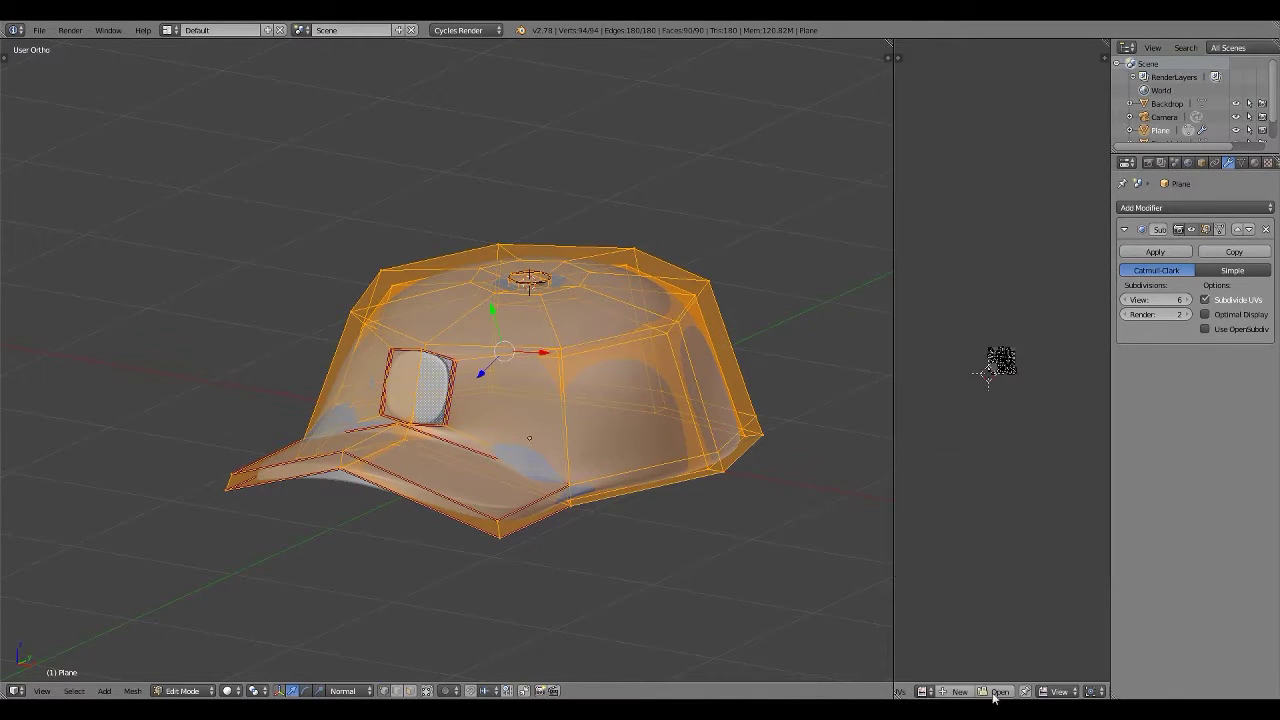
left_click(958, 692)
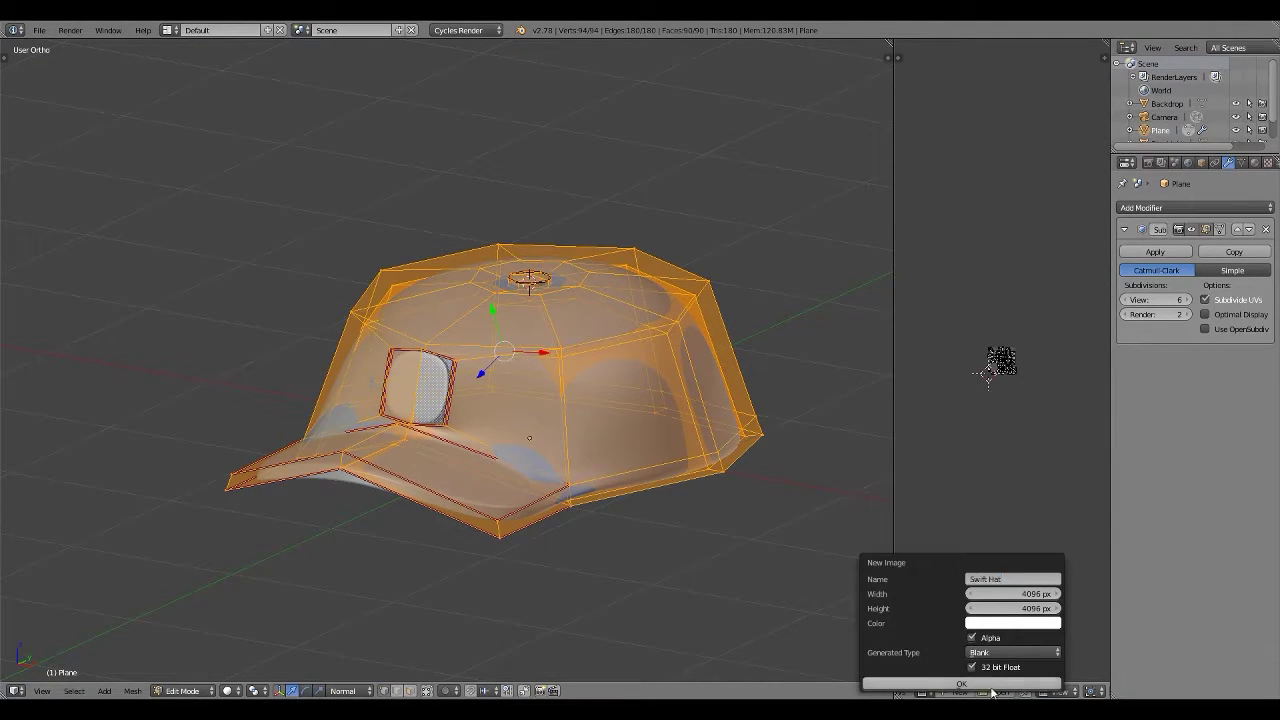
left_click(991, 686)
Save the Swift Hat image as Swift Hat.png
scroll(988, 672, "down", 6)
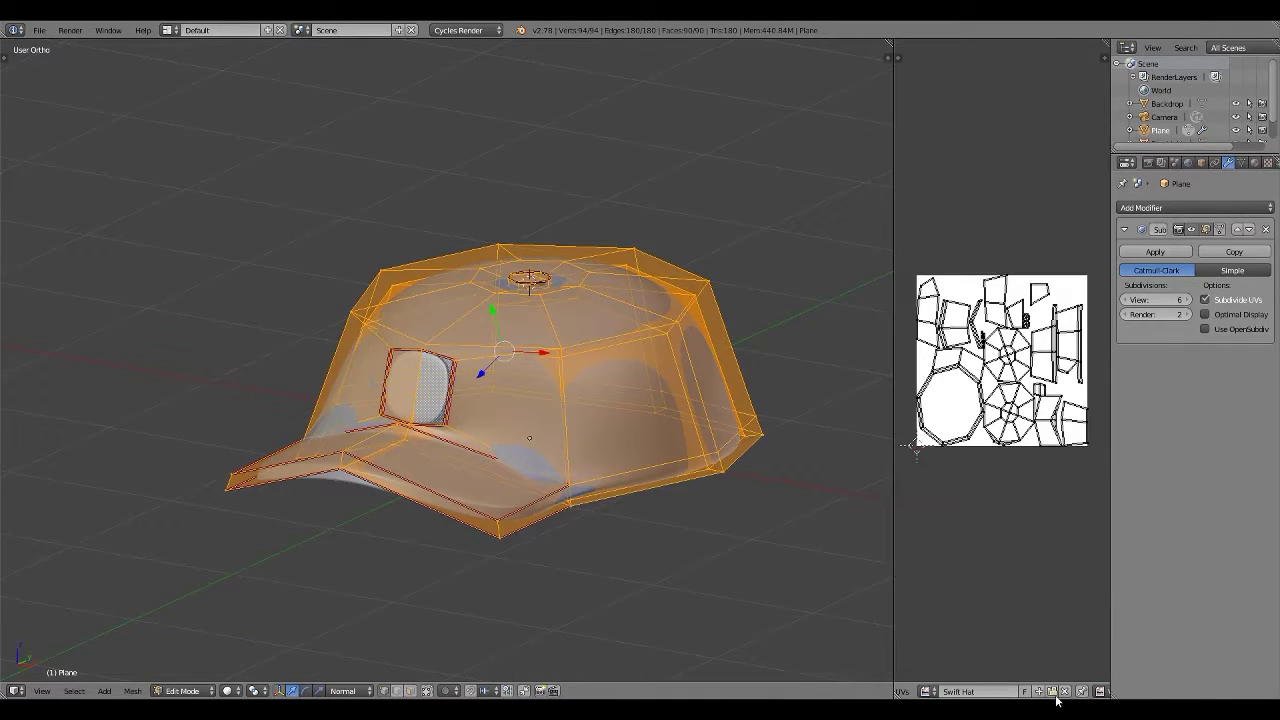
left_click(972, 692)
left_click(966, 589)
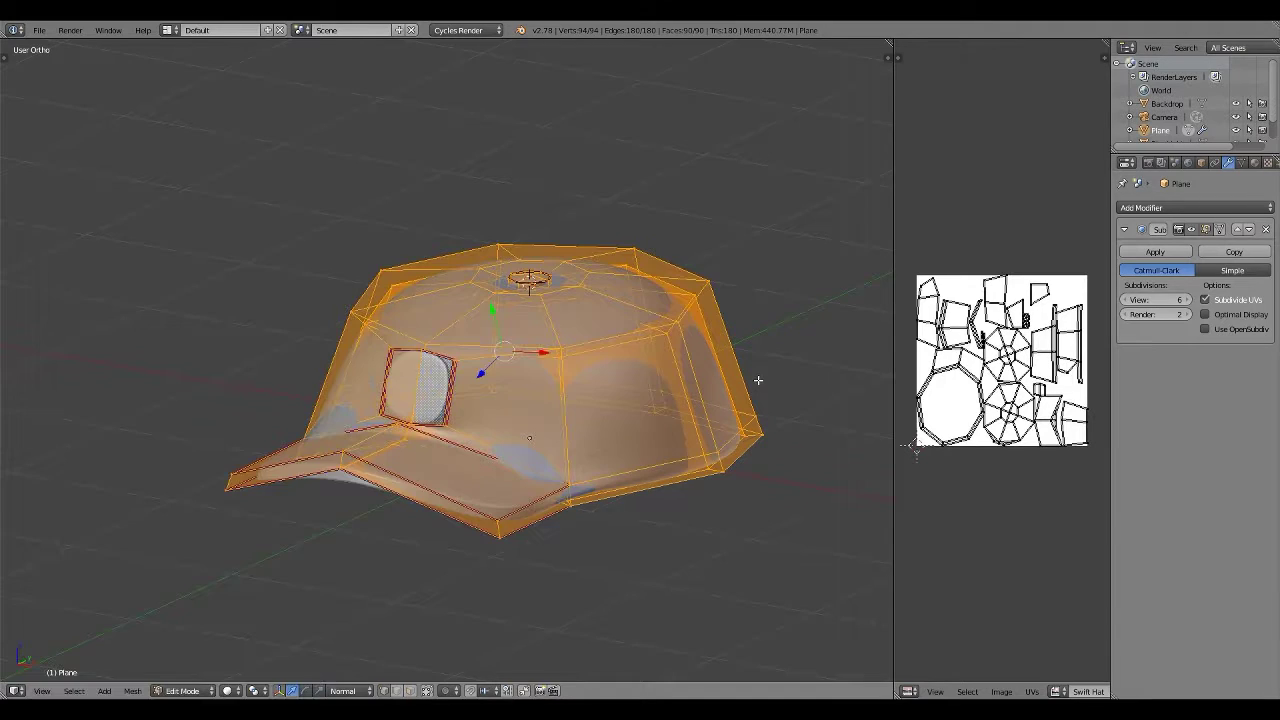
Zoom in on the logo patch and leave edit mode
middle_click_drag(757, 380, 604, 462)
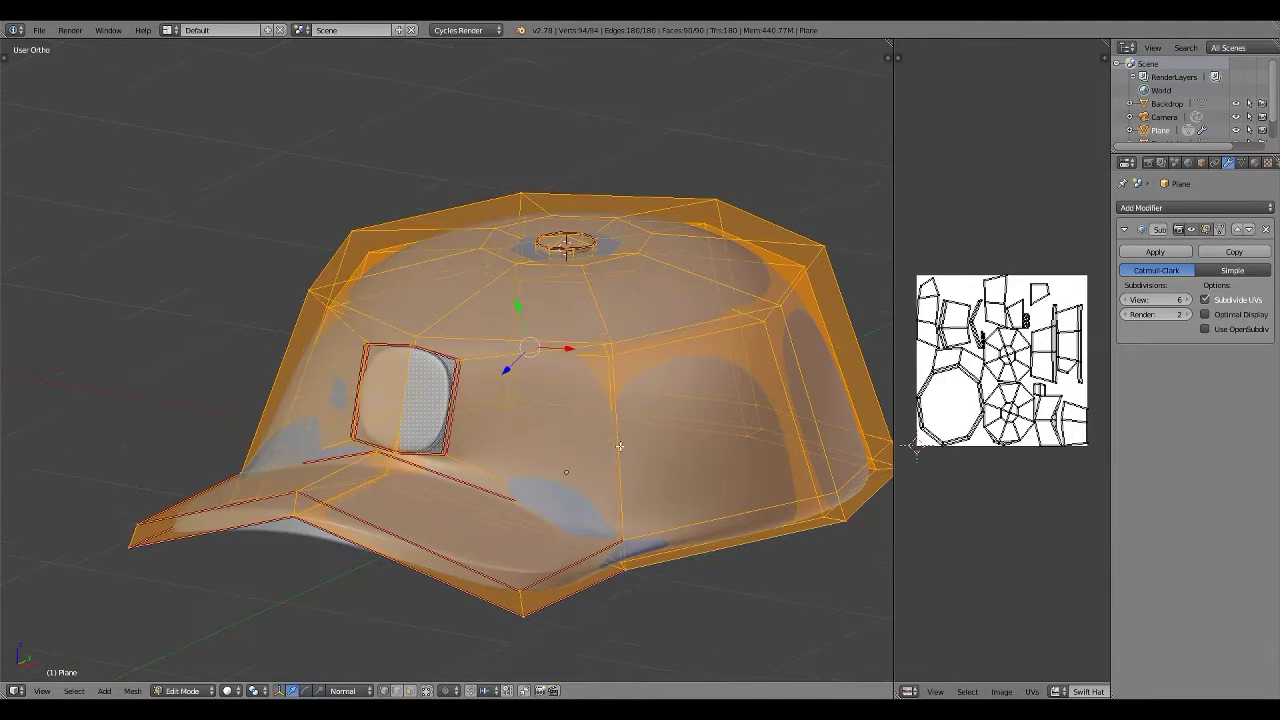
scroll(603, 462, "up", 3)
scroll(603, 462, "up", 2)
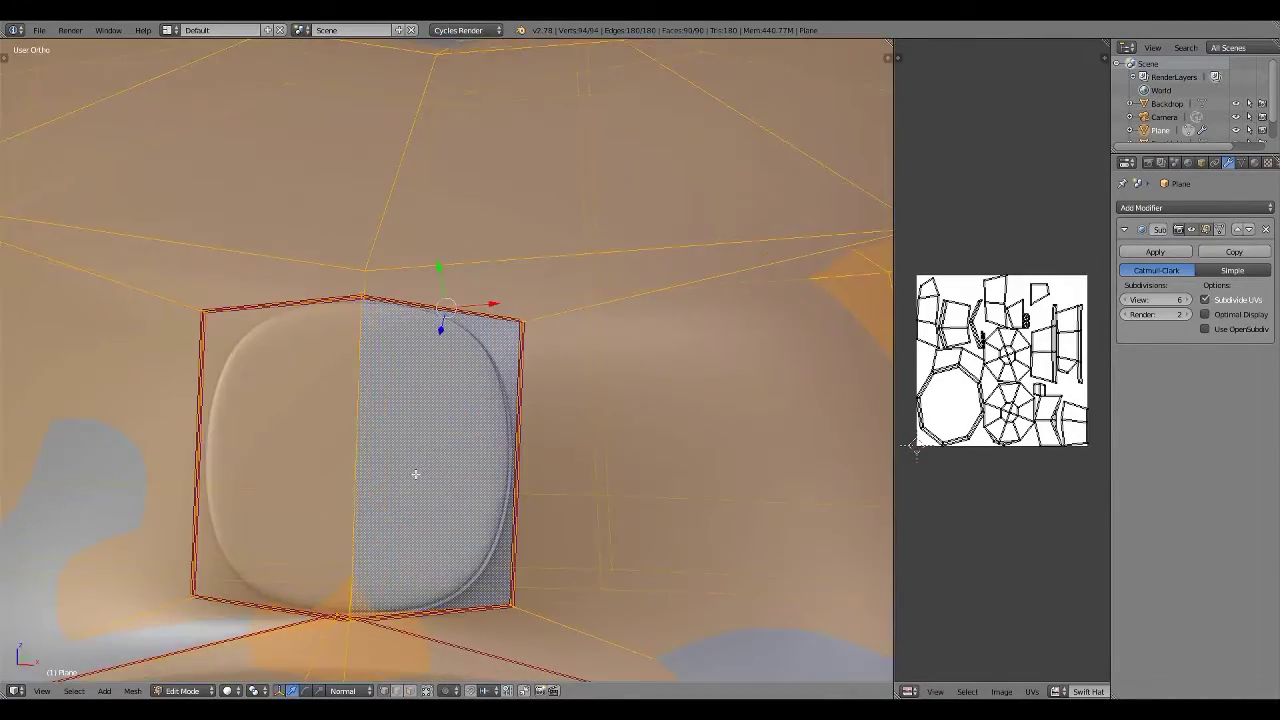
scroll(603, 462, "down", 4)
scroll(1000, 360, "up", 5)
mouse_move(600, 450)
middle_mouse_down()
mouse_move(548, 432)
mouse_move(433, 436)
middle_mouse_up()
key("KP_Decimal")
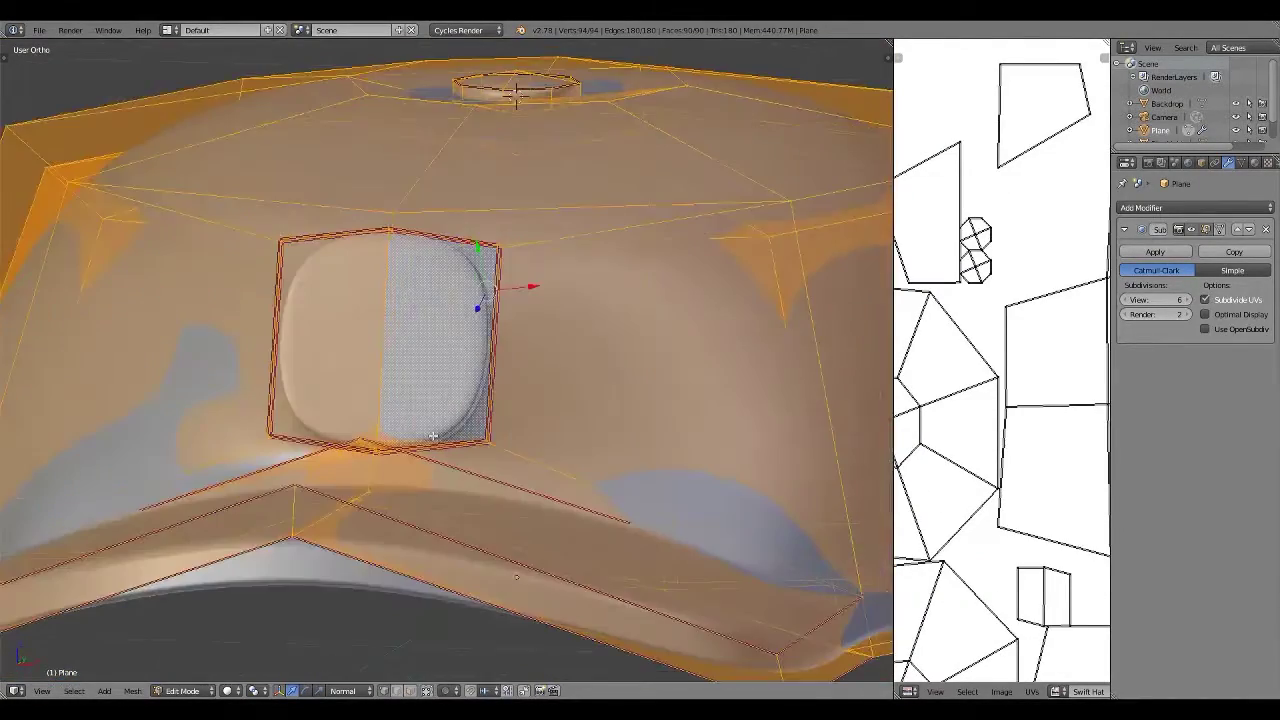
left_click(190, 675)
Turn the bottom area into an enlarged Node Editor
left_click(15, 690)
left_click(40, 644)
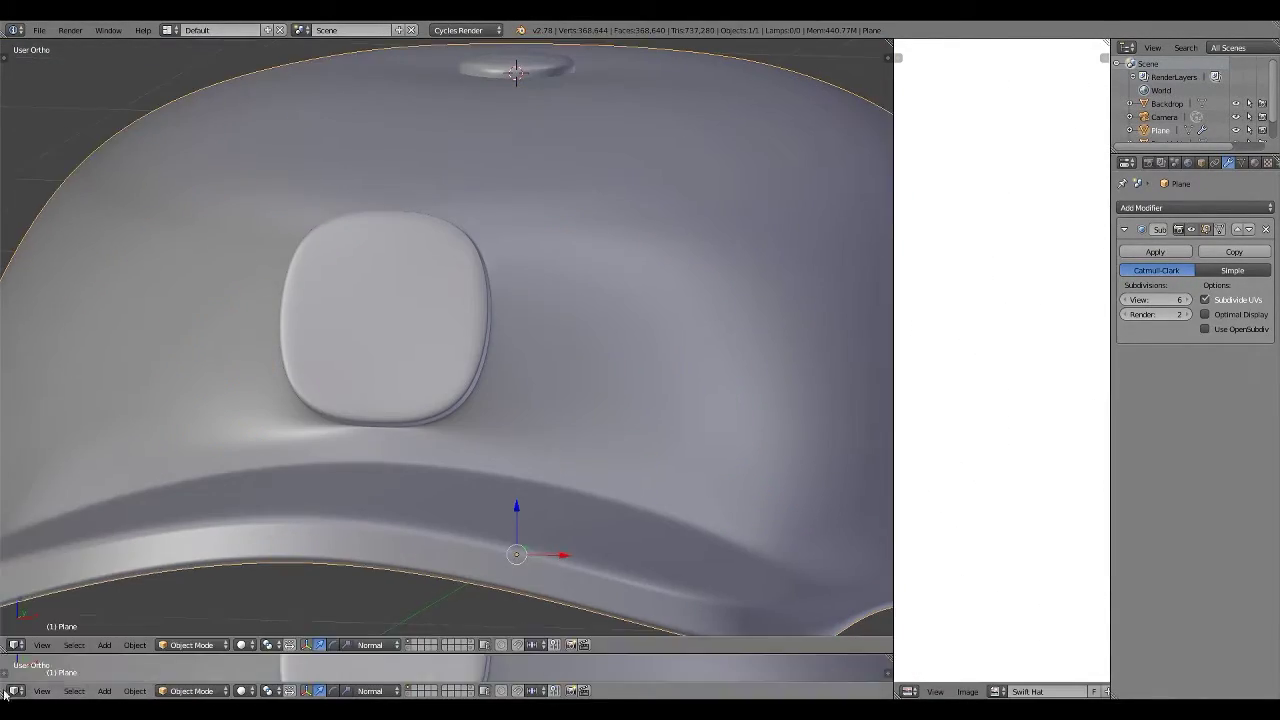
left_click(15, 690)
left_click(40, 536)
left_click_drag(456, 654, 462, 535)
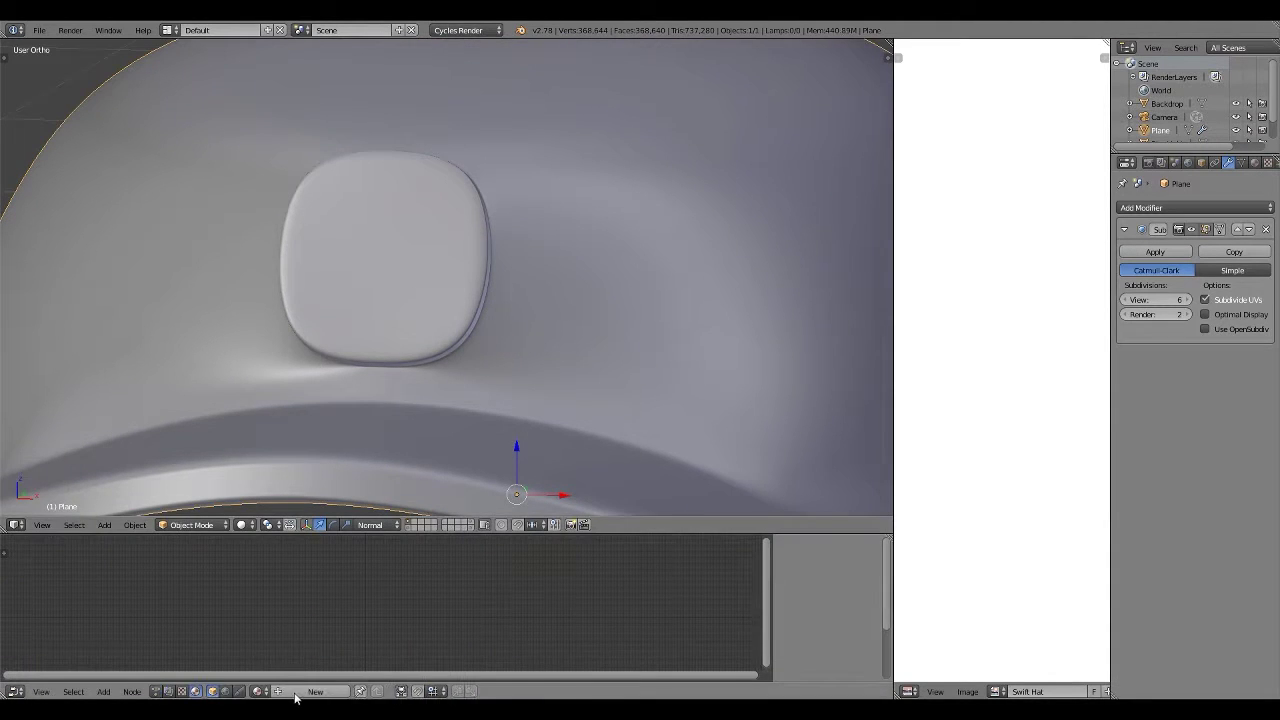
Add a new hat material with an Image Texture node using Swift Hat, then enter Texture Paint mode
left_click(315, 691)
left_click(103, 691)
left_click(230, 492)
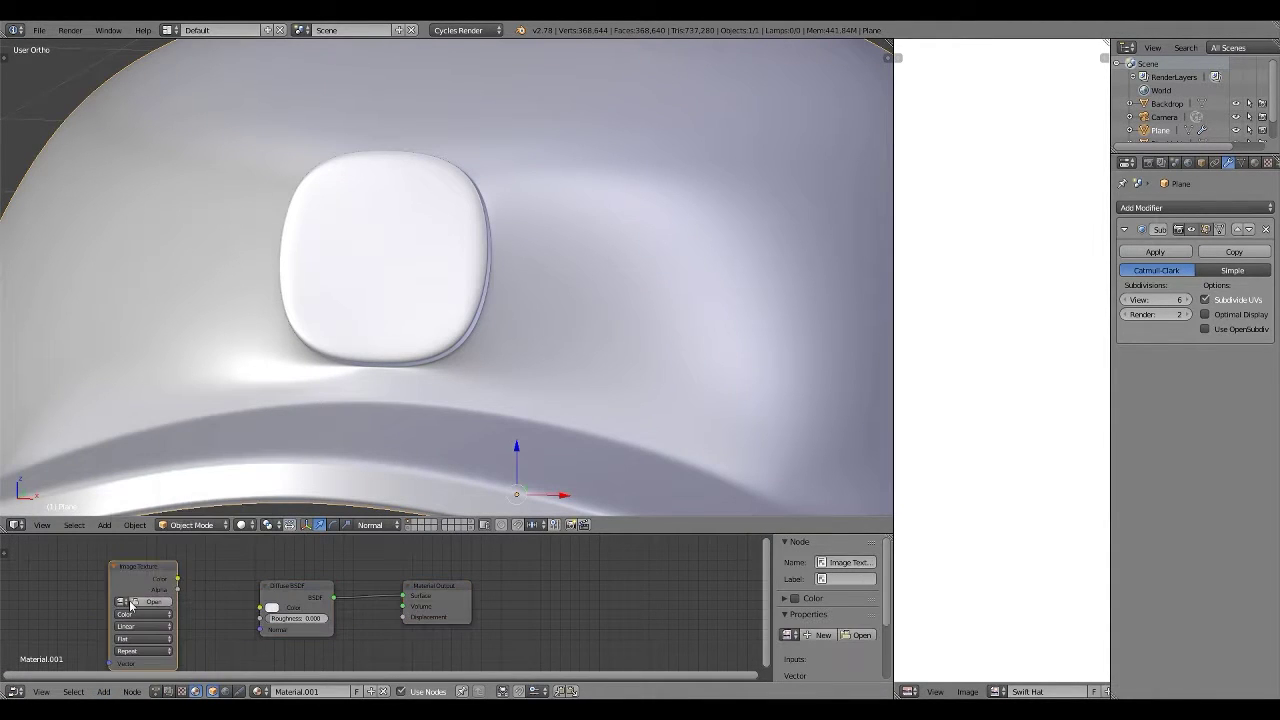
left_click(121, 601)
left_click(150, 495)
left_click(190, 524)
left_click(190, 432)
Show the T tool shelf with the brush and colour settings
scroll(411, 372, "down", 2)
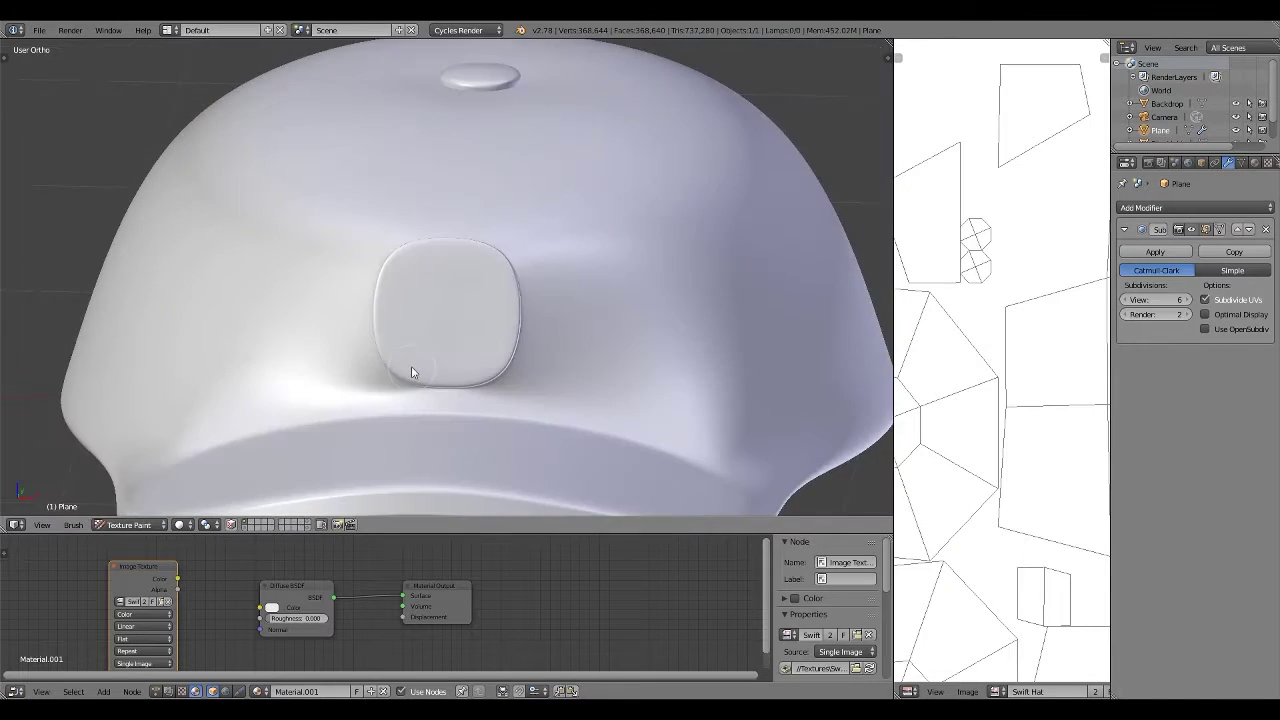
key("t")
scroll(500, 300, "up", 2)
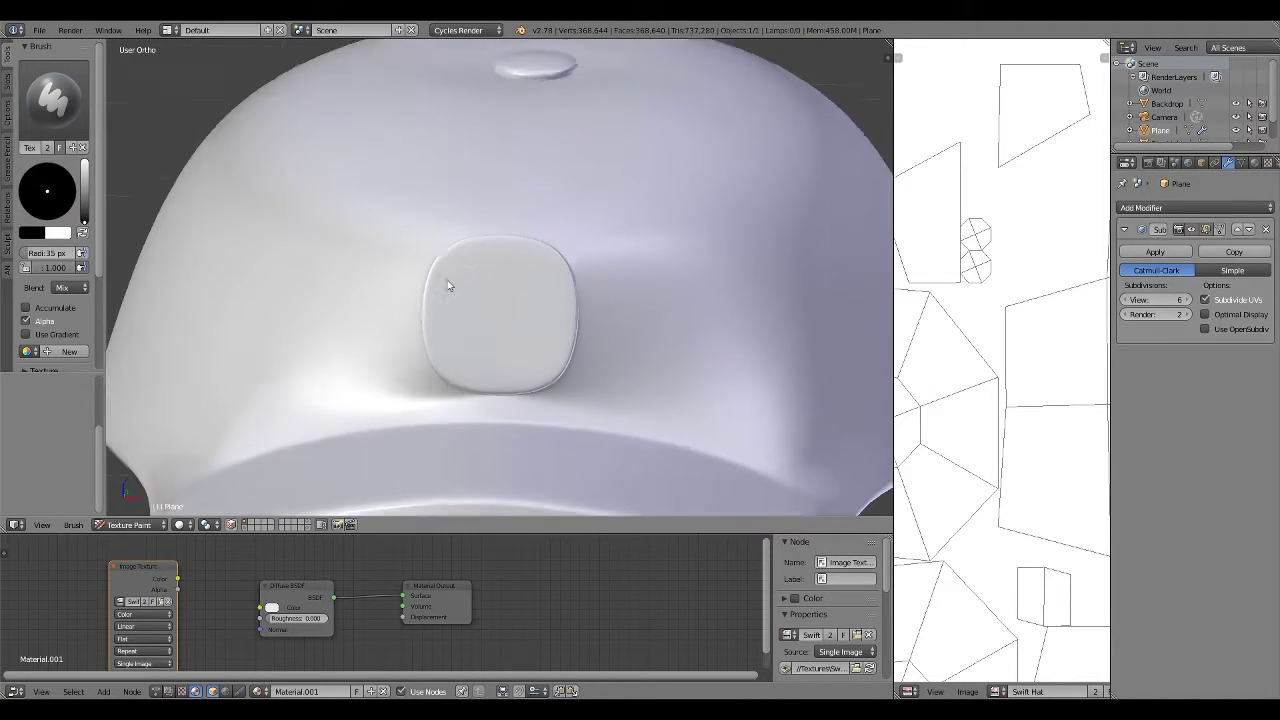
scroll(500, 300, "up", 2)
scroll(55, 250, "down", 3)
scroll(55, 250, "down", 3)
scroll(545, 291, "up", 2)
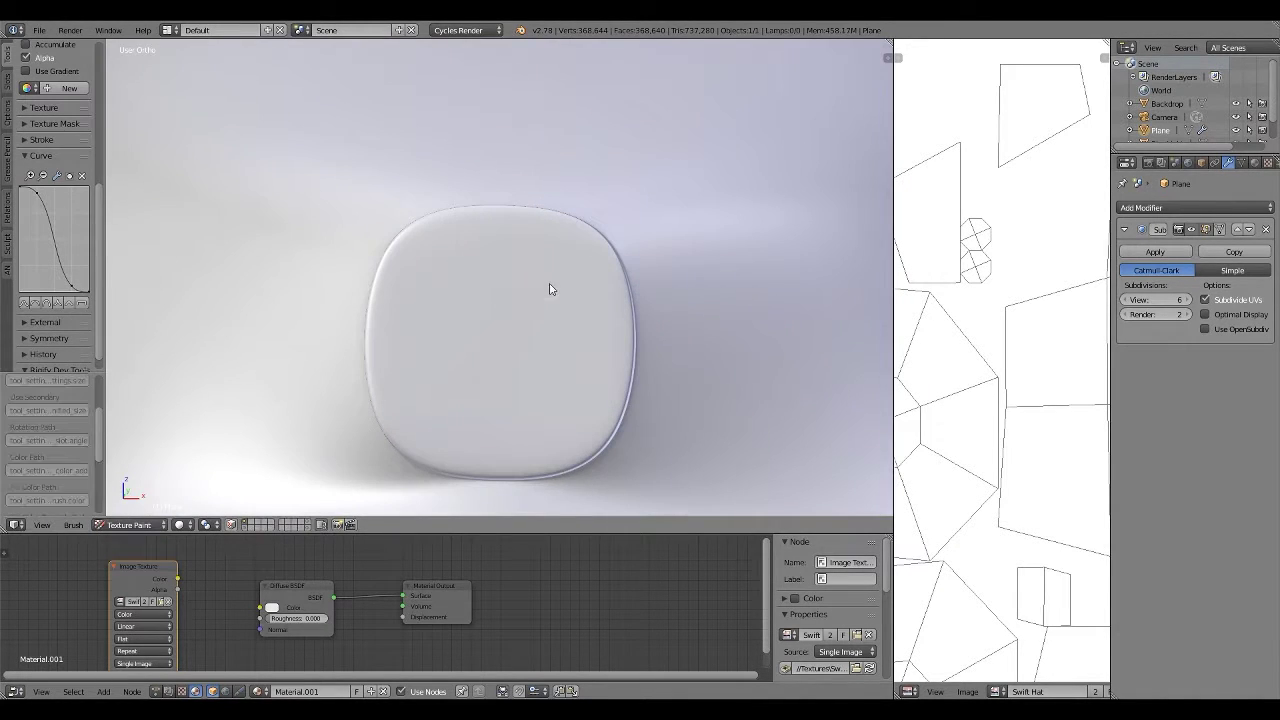
scroll(549, 289, "down", 3, "shift")
scroll(565, 273, "up", 3, "shift")
scroll(565, 273, "up", 1)
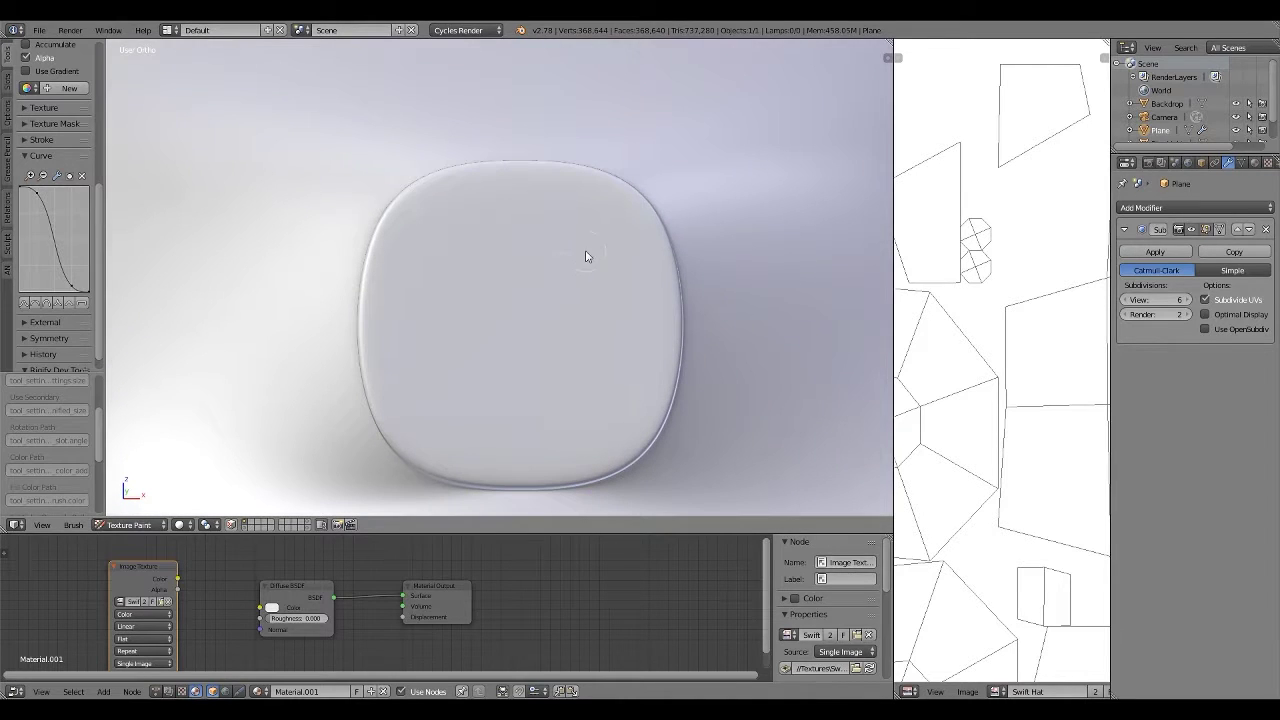
Paint a black S on the front patch, undoing bad strokes, then return to Object Mode
key("ctrl+z")
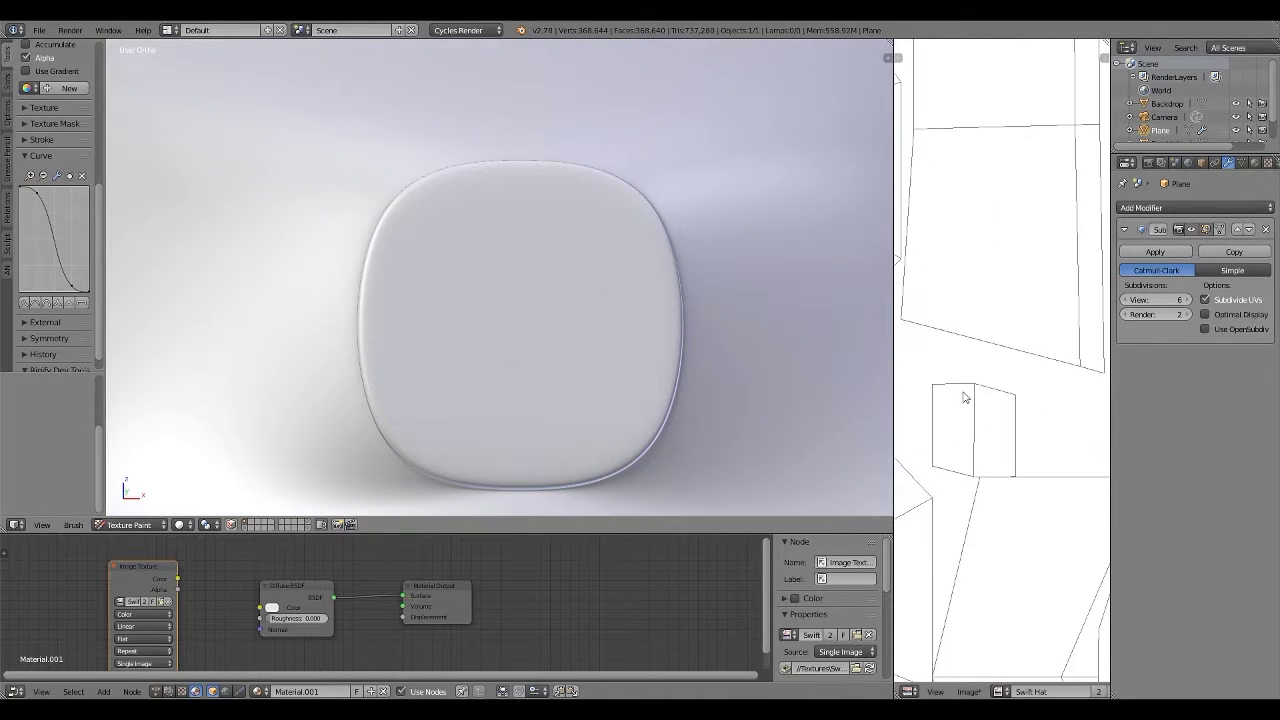
left_click_drag(1000, 414, 963, 505)
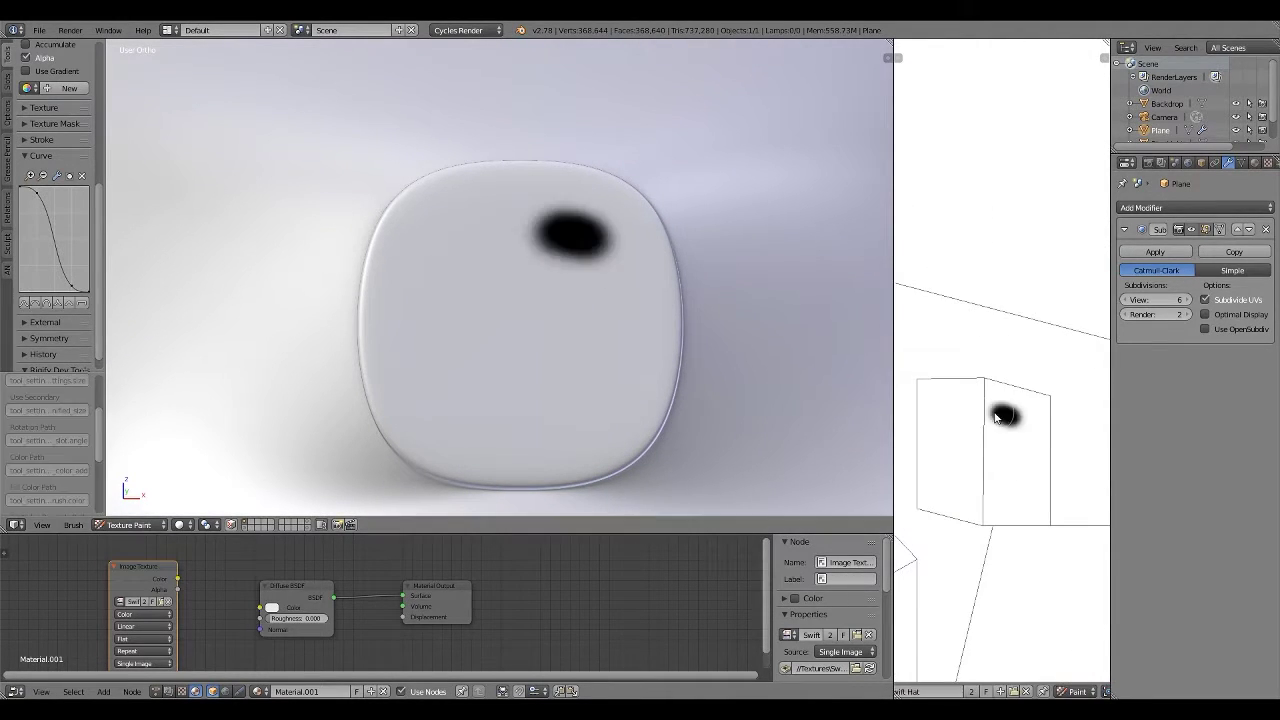
key("ctrl+z")
mouse_move(1008, 420)
left_mouse_down()
mouse_move(1012, 492)
mouse_move(958, 505)
left_mouse_up()
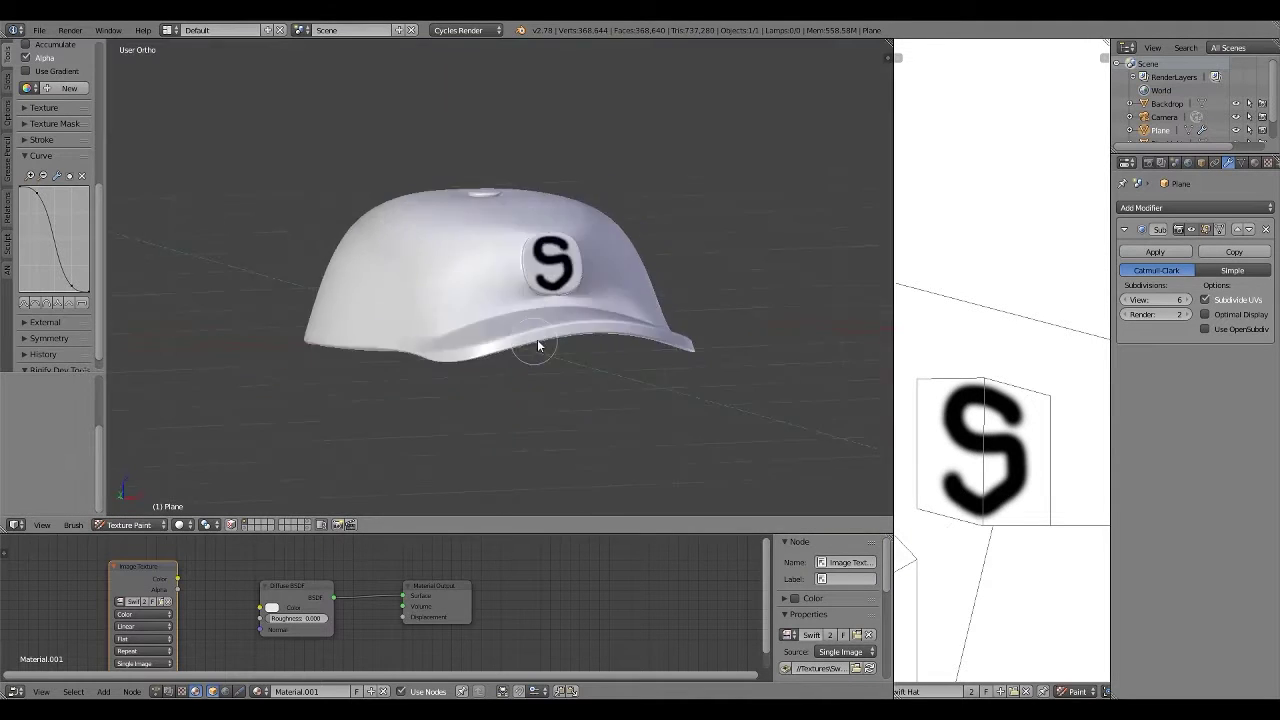
mouse_move(537, 339)
middle_mouse_down()
mouse_move(490, 360)
mouse_move(571, 329)
mouse_move(494, 347)
middle_mouse_up()
scroll(486, 370, "up", 3)
scroll(518, 391, "up", 2)
scroll(571, 329, "down", 3)
left_click(192, 524)
left_click(209, 511)
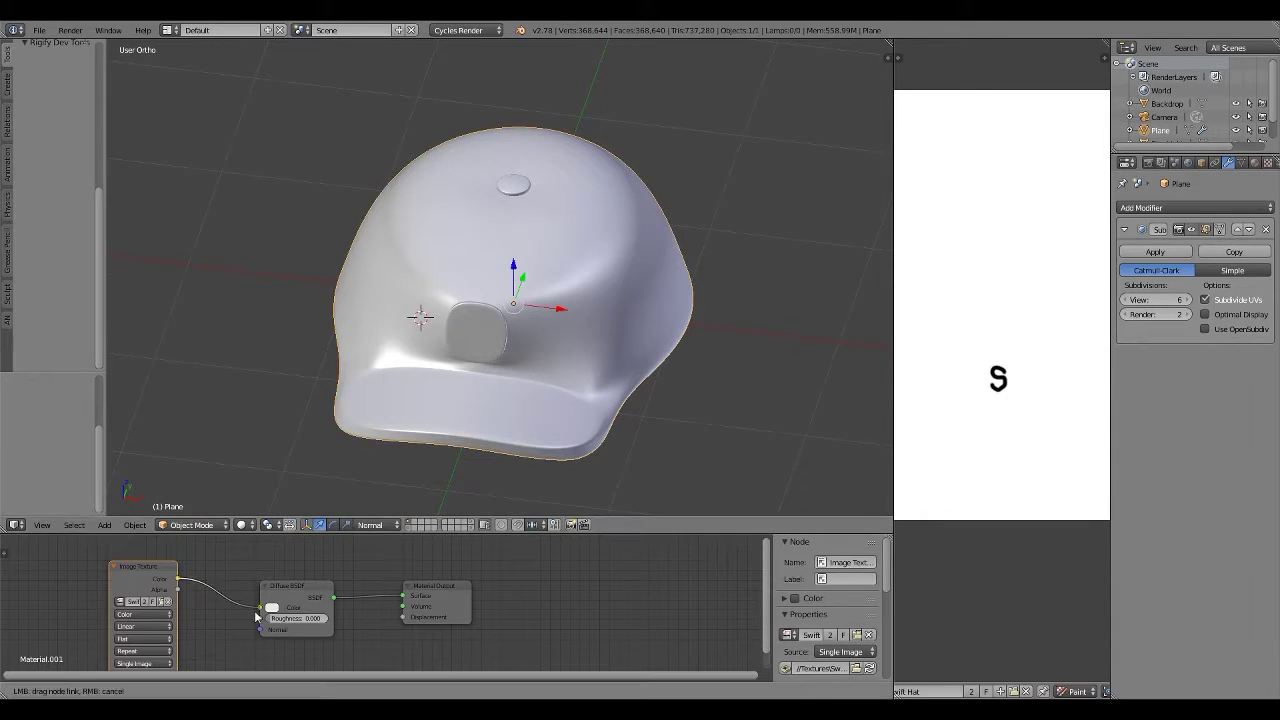
In Edit Mode, select the ring around the top button and crease it
scroll(409, 309, "up", 5)
mouse_move(409, 309)
middle_mouse_down()
mouse_move(409, 237)
mouse_move(390, 269)
middle_mouse_up()
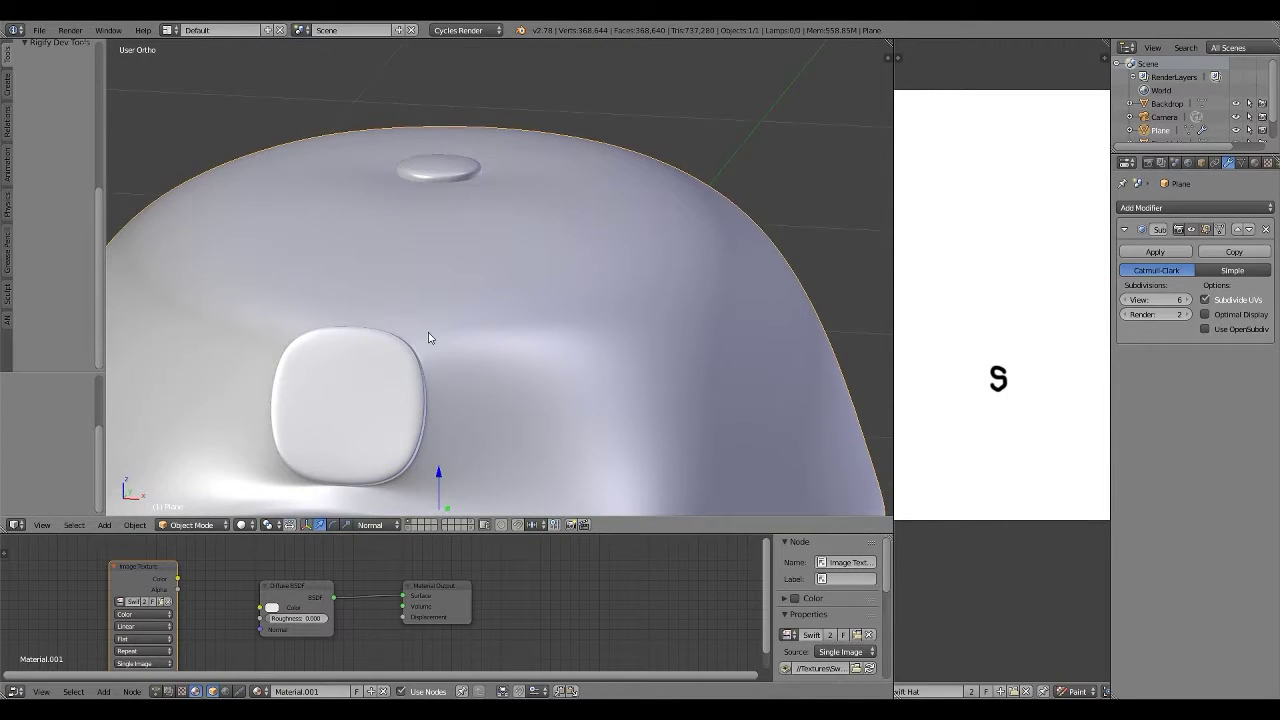
mouse_move(428, 338)
middle_mouse_down()
mouse_move(486, 329)
mouse_move(449, 377)
mouse_move(480, 457)
middle_mouse_up()
key("Tab")
key("a")
scroll(480, 457, "up", 2)
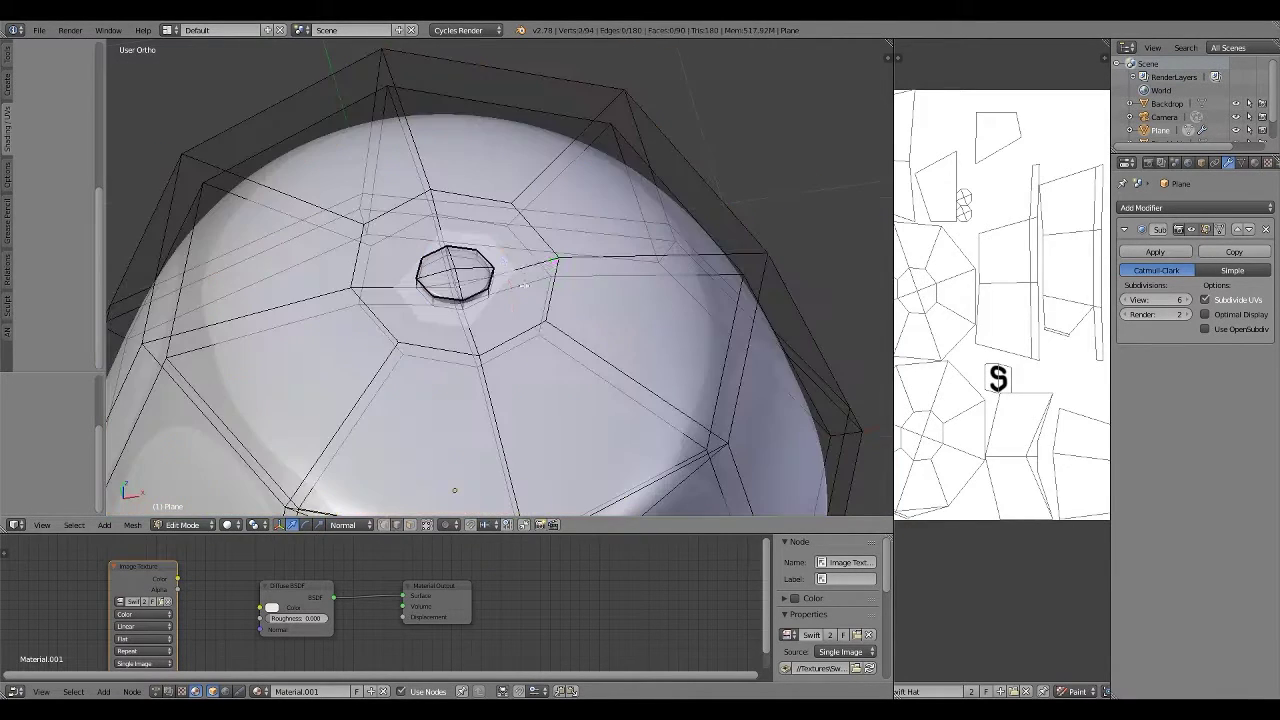
right_click(448, 226, "shift")
middle_click_drag(448, 226, 515, 277)
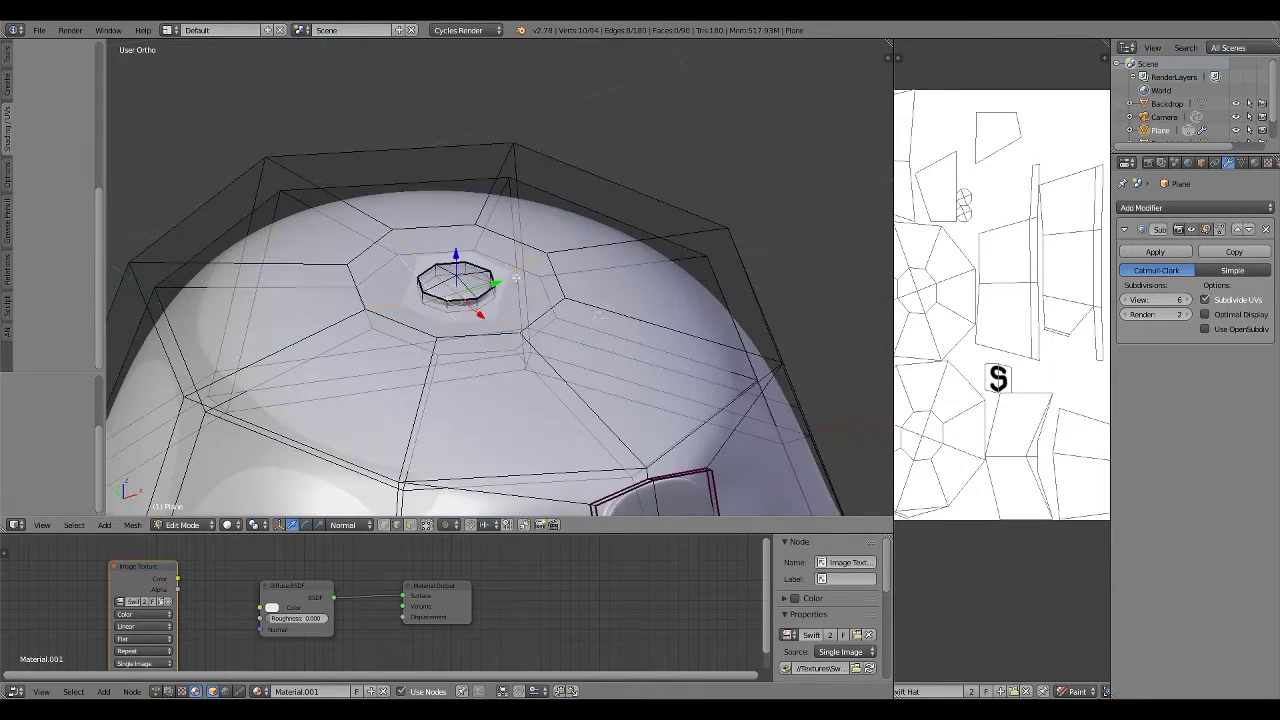
left_click(712, 322)
Move the top button ring into place and leave Edit Mode
key("Tab")
middle_click_drag(660, 331, 443, 309)
key("Tab")
scroll(443, 309, "up", 3)
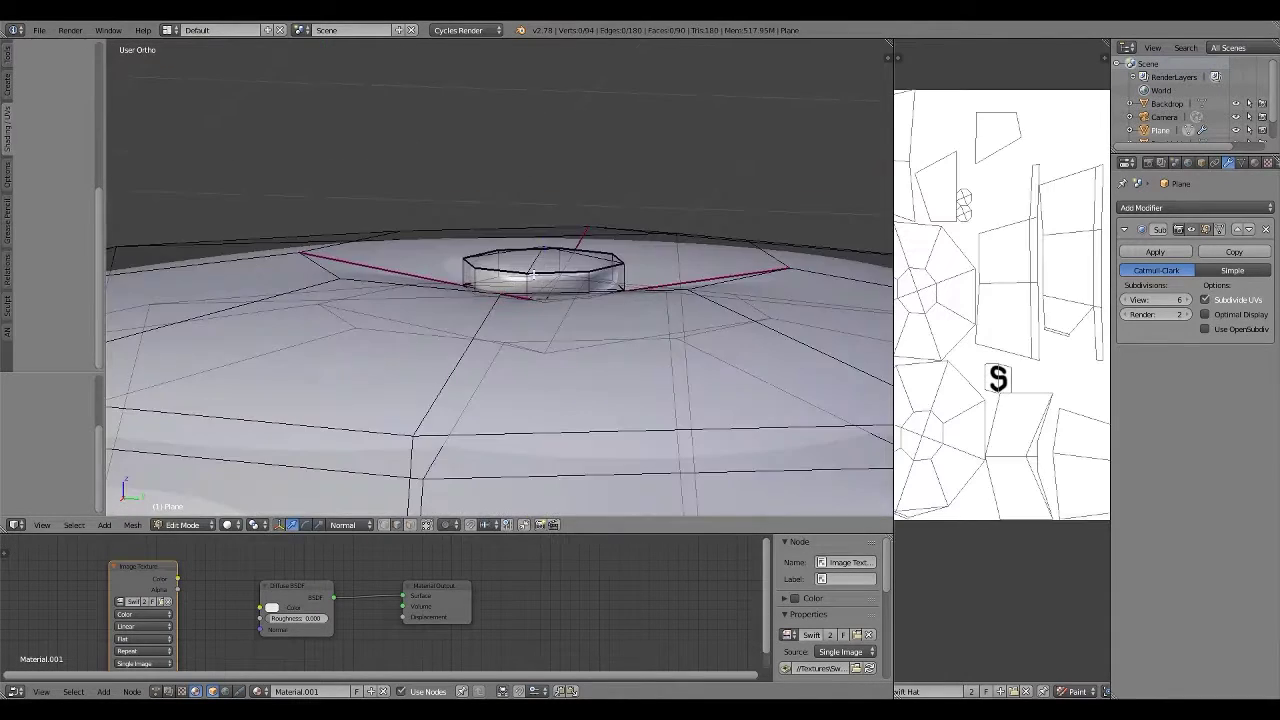
key("g")
left_click(584, 276)
mouse_move(584, 276)
middle_mouse_down()
mouse_move(525, 347)
mouse_move(561, 390)
mouse_move(306, 363)
middle_mouse_up()
key("Tab")
Select a side edge ring and move it along its normal, then return to Object Mode
scroll(525, 347, "down", 3)
scroll(561, 390, "down", 2)
scroll(306, 363, "up", 4)
key("Tab")
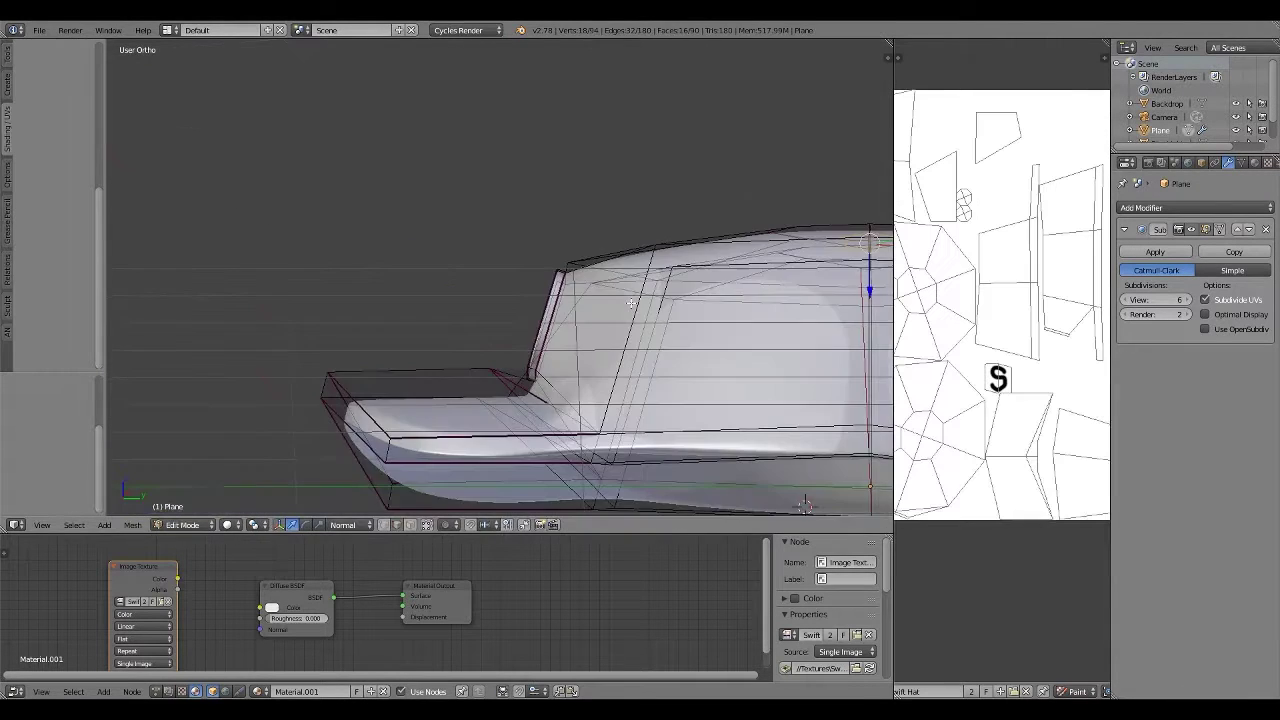
scroll(615, 286, "up", 2)
middle_click_drag(615, 286, 560, 300)
right_click(545, 210)
right_click(500, 330, "ctrl+alt")
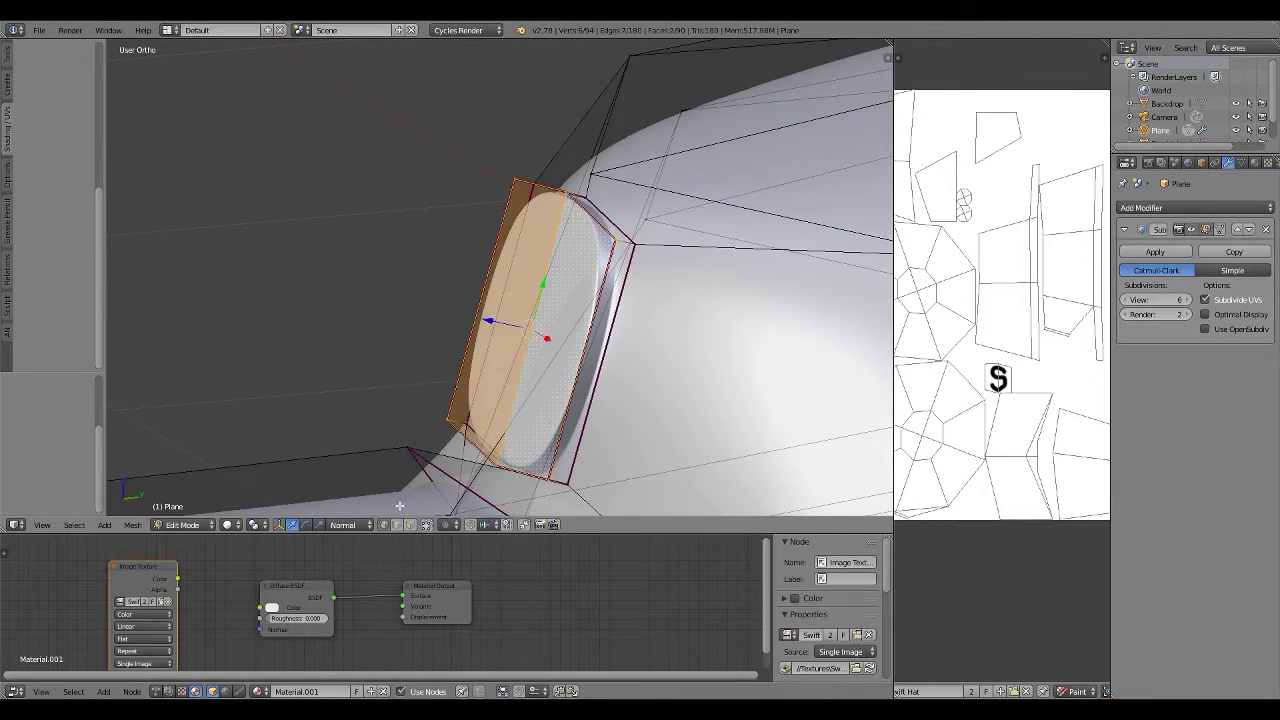
key("KP_3")
left_click(768, 354)
mouse_move(768, 354)
middle_mouse_down()
mouse_move(680, 430)
mouse_move(741, 401)
mouse_move(496, 365)
middle_mouse_up()
scroll(657, 457, "down", 2)
scroll(657, 457, "down", 2)
key("Tab")
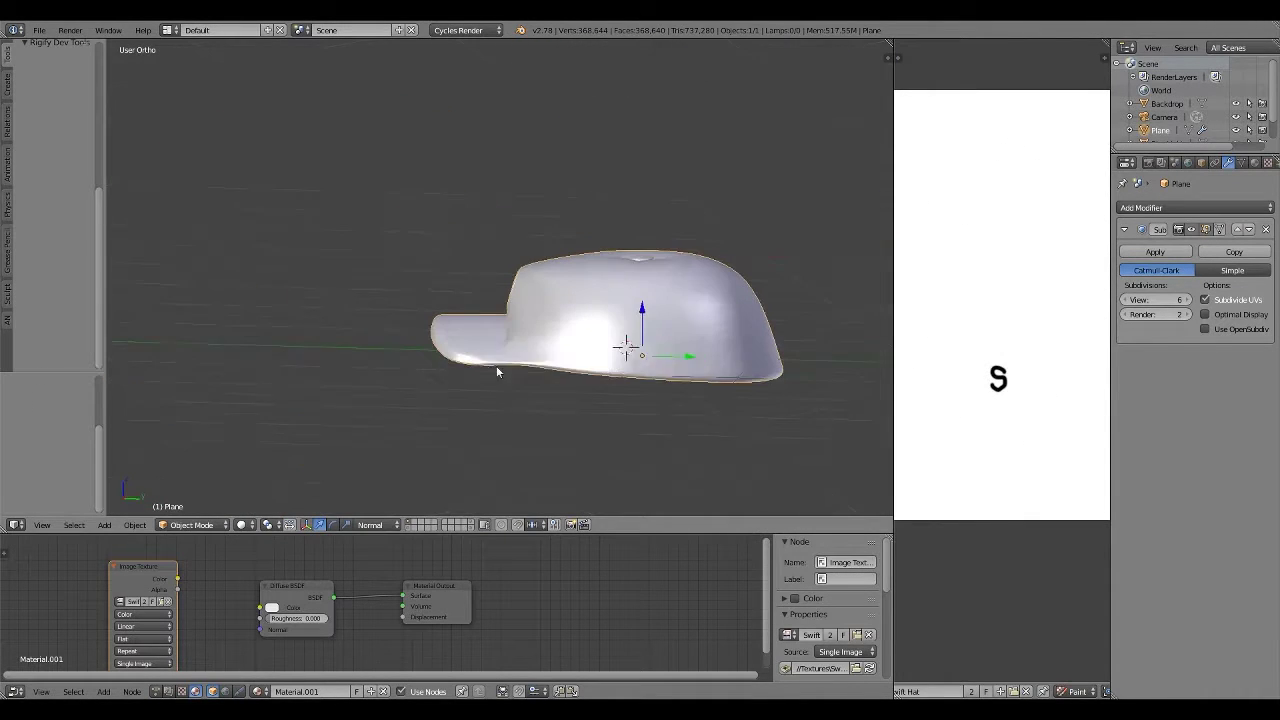
Switch the viewport to Texture shading to show the painted S on the hat
left_click(266, 465)
mouse_move(266, 465)
middle_mouse_down()
mouse_move(612, 355)
mouse_move(295, 369)
mouse_move(458, 385)
mouse_move(414, 380)
mouse_move(591, 366)
mouse_move(308, 335)
mouse_move(626, 266)
middle_mouse_up()
scroll(295, 369, "up", 2)
scroll(414, 380, "down", 2)
In Edit Mode, move the selected mesh part along Z, then return to Object Mode
key("Tab")
scroll(308, 335, "up", 3)
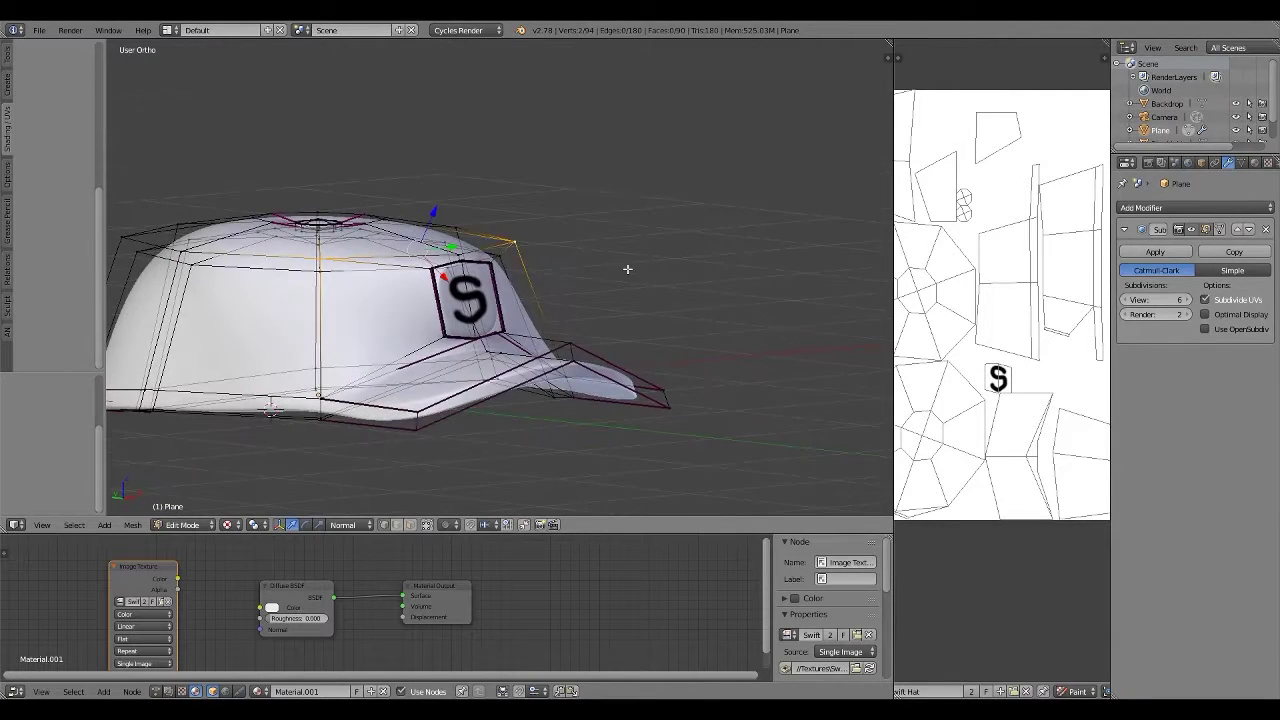
key("g")
key("z")
key("z")
mouse_move(660, 224)
middle_mouse_down()
mouse_move(606, 329)
mouse_move(351, 355)
mouse_move(420, 300)
mouse_move(380, 280)
mouse_move(646, 131)
mouse_move(640, 300)
mouse_move(690, 344)
mouse_move(639, 286)
mouse_move(367, 300)
mouse_move(694, 277)
mouse_move(716, 354)
middle_mouse_up()
left_click(351, 355)
key("Tab")
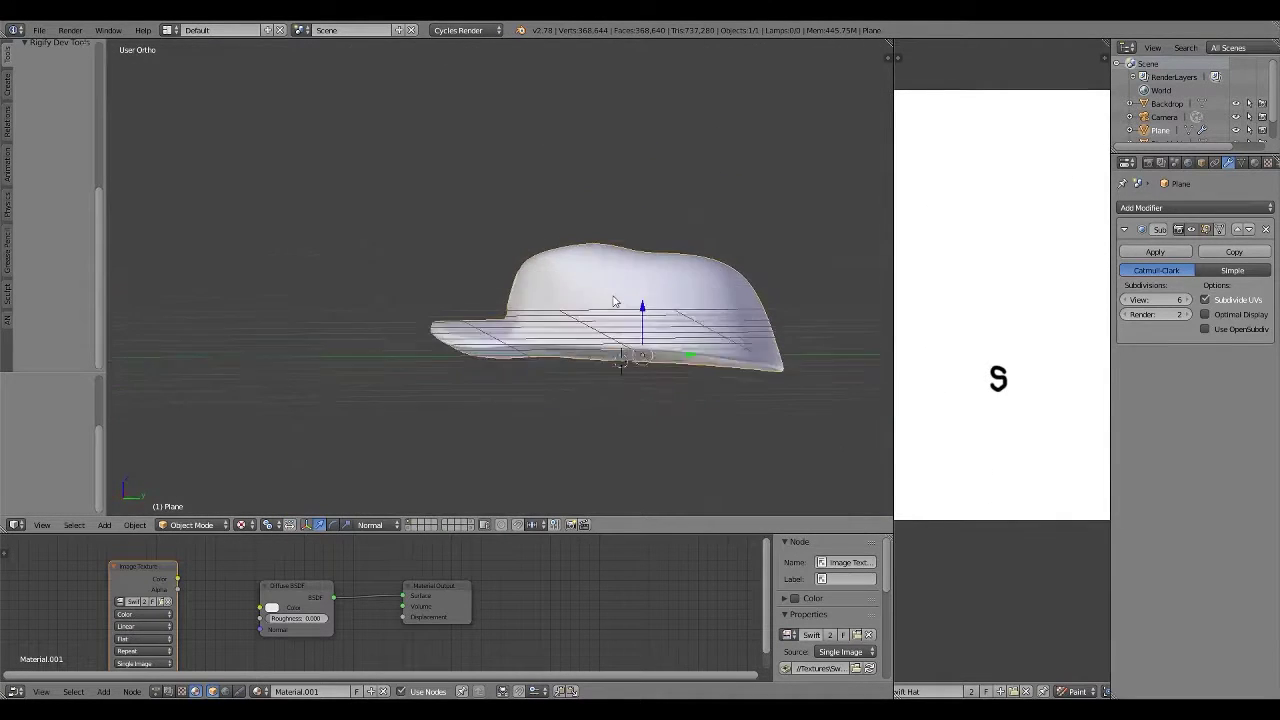
In right side view, place the 3D cursor at the brim tip and lower the hat along Z
key("KP_3")
scroll(716, 354, "up", 1)
scroll(717, 334, "up", 3)
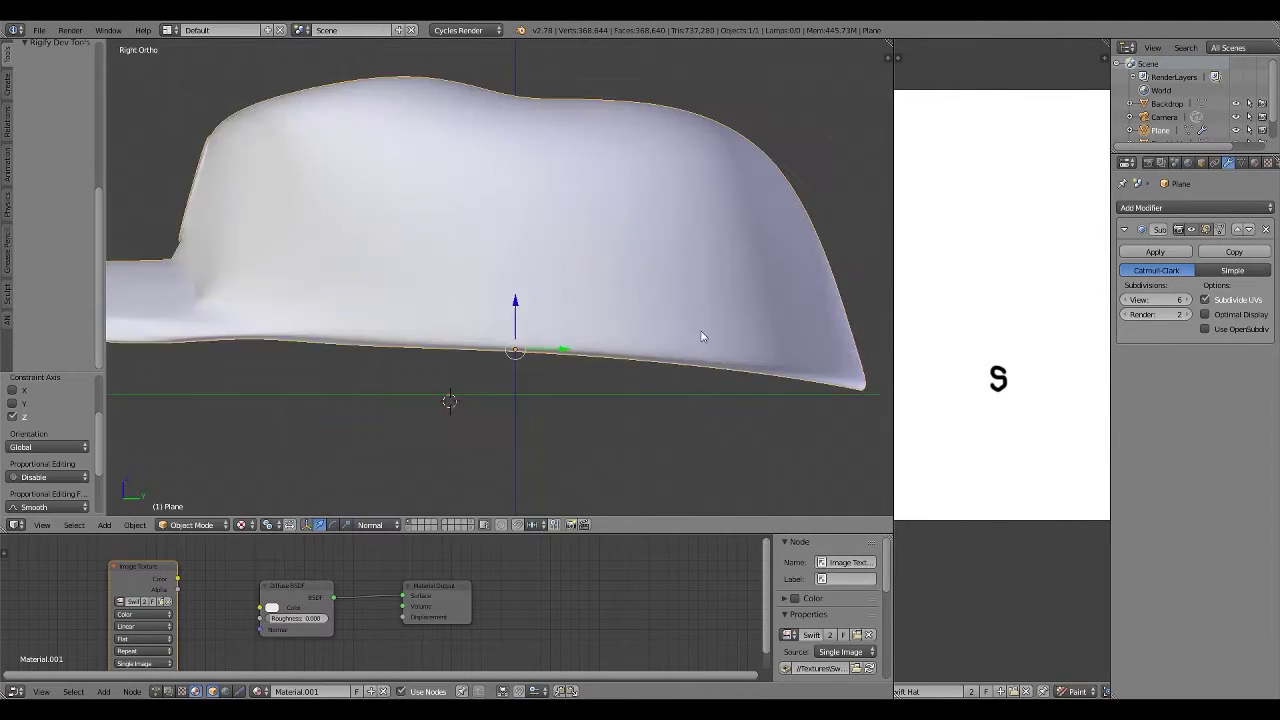
scroll(700, 337, "up", 3)
key("Tab")
key("Tab")
left_click(539, 320)
scroll(546, 318, "down", 4)
scroll(535, 295, "up", 4)
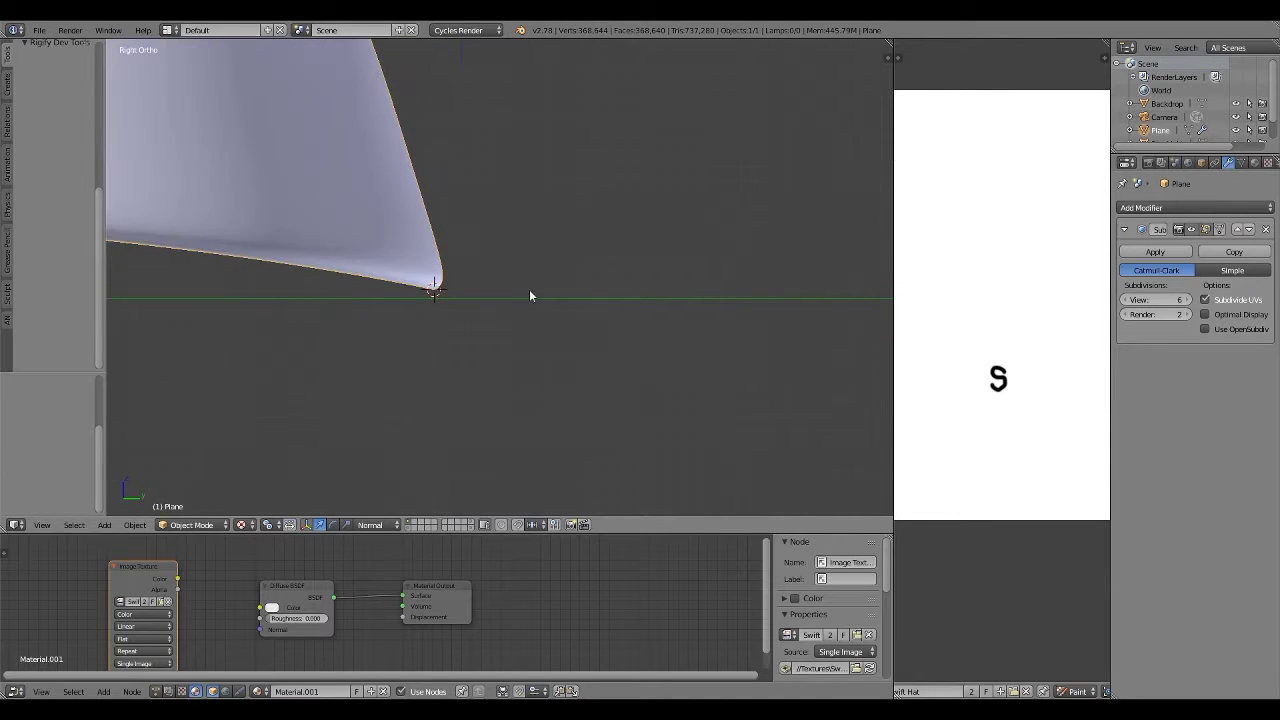
left_click(500, 372)
scroll(485, 380, "up", 1)
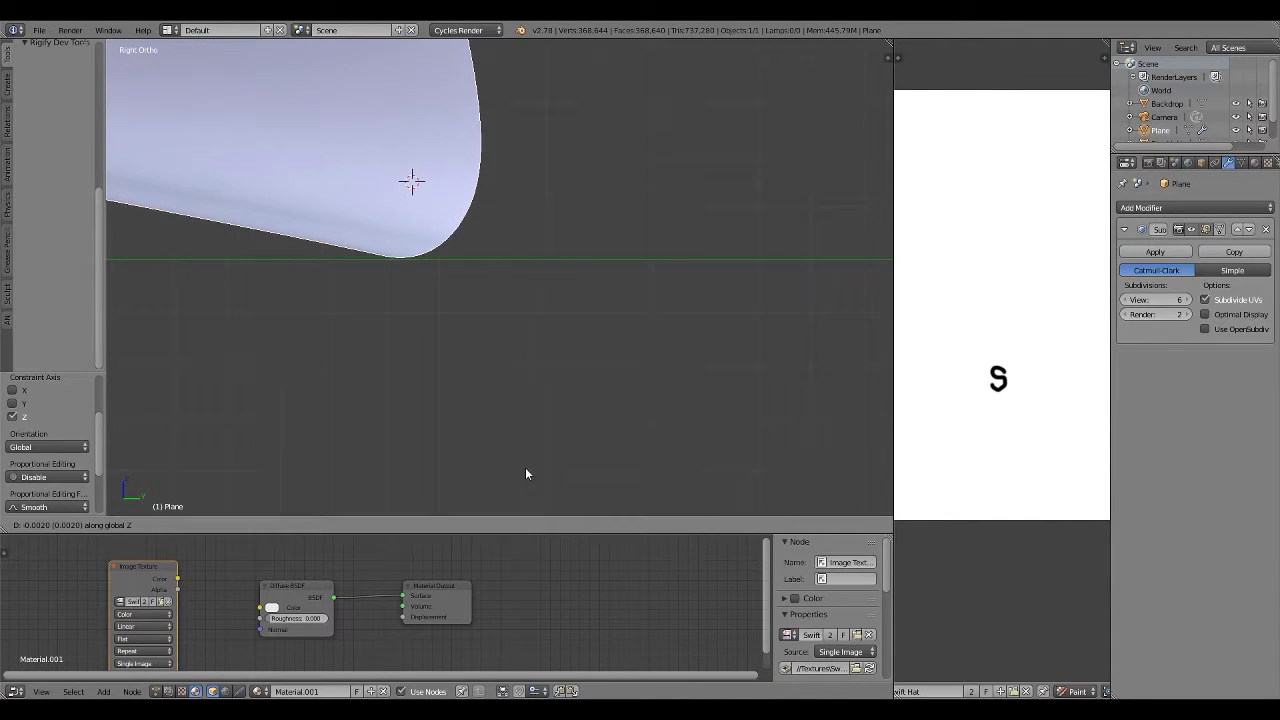
scroll(548, 430, "up", 2)
scroll(630, 350, "up", 2)
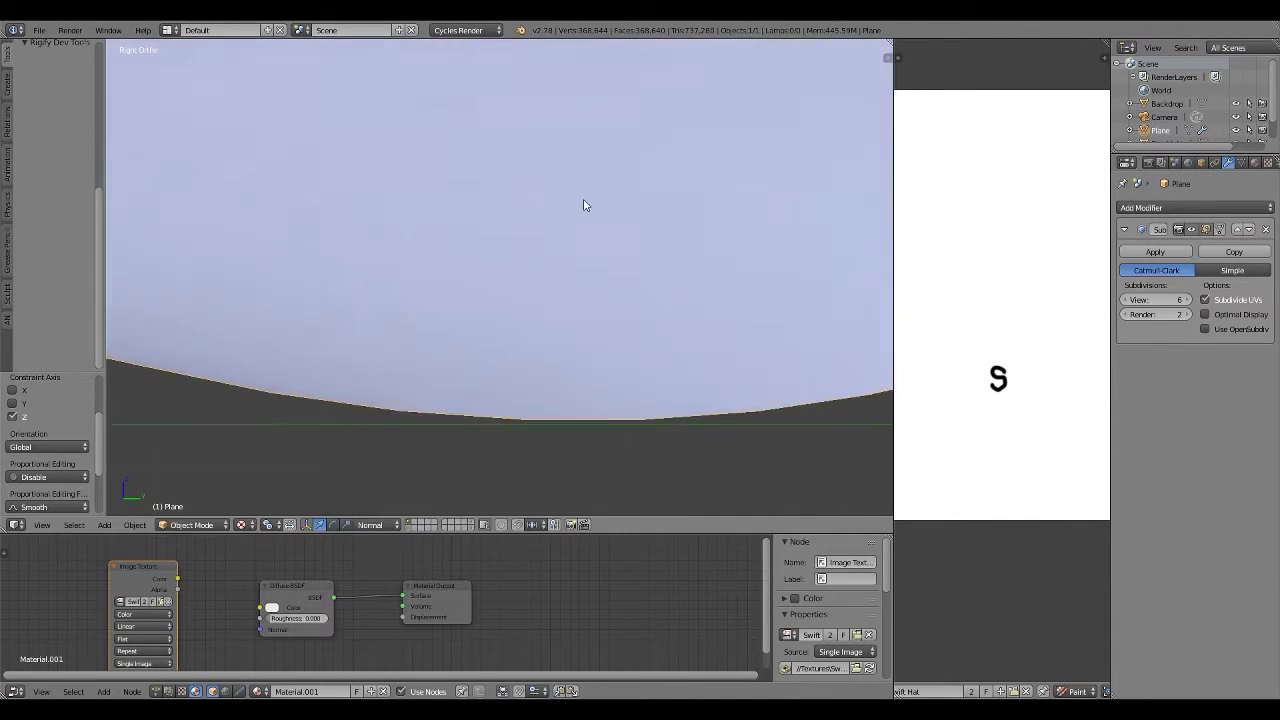
left_click(550, 323)
scroll(498, 327, "down", 3)
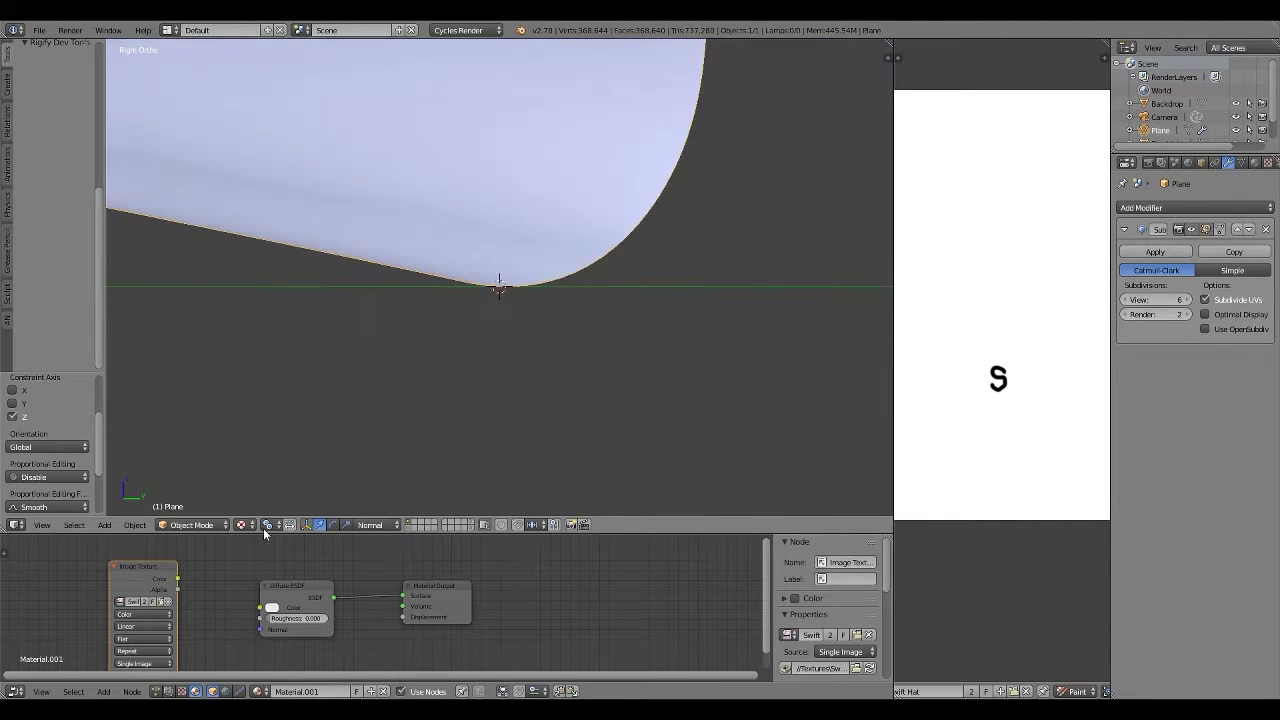
scroll(346, 311, "down", 3)
scroll(552, 303, "down", 3)
Rotate the hat so its brim and bottom sit level on the ground line
key("r")
left_click(560, 282)
scroll(655, 292, "up", 2)
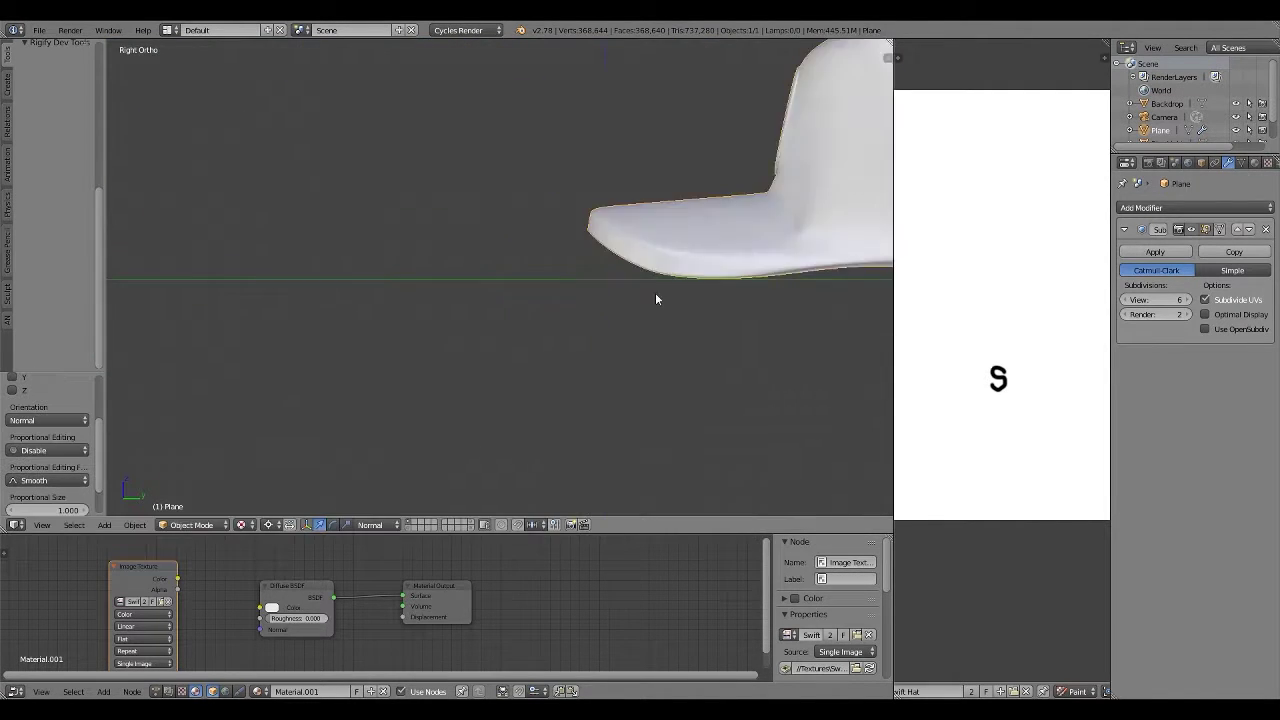
scroll(583, 334, "up", 3)
scroll(790, 354, "down", 5)
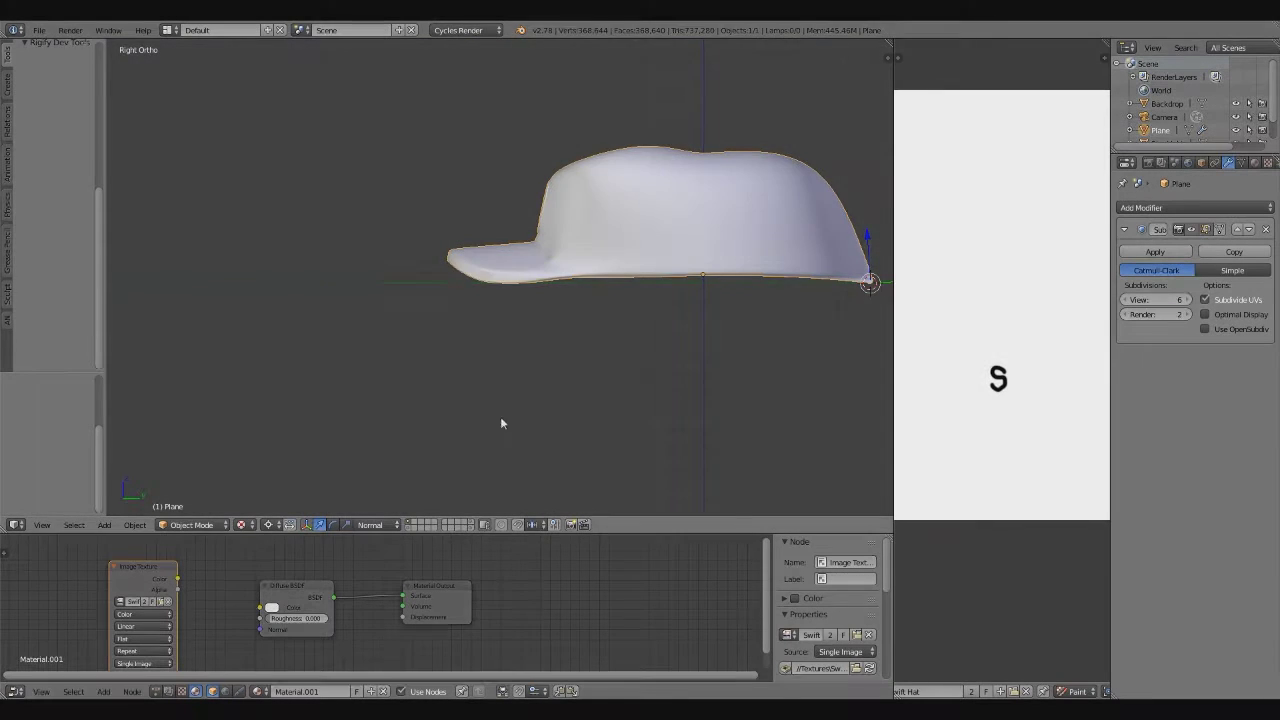
mouse_move(500, 416)
middle_mouse_down()
mouse_move(670, 282)
mouse_move(522, 394)
mouse_move(434, 202)
mouse_move(629, 394)
mouse_move(318, 374)
mouse_move(419, 342)
mouse_move(349, 362)
mouse_move(493, 346)
middle_mouse_up()
scroll(455, 248, "down", 2)
Save the painted Swift Hat image with Image > Save Image
key("Tab")
key("Tab")
scroll(376, 327, "up", 5)
scroll(493, 346, "down", 3)
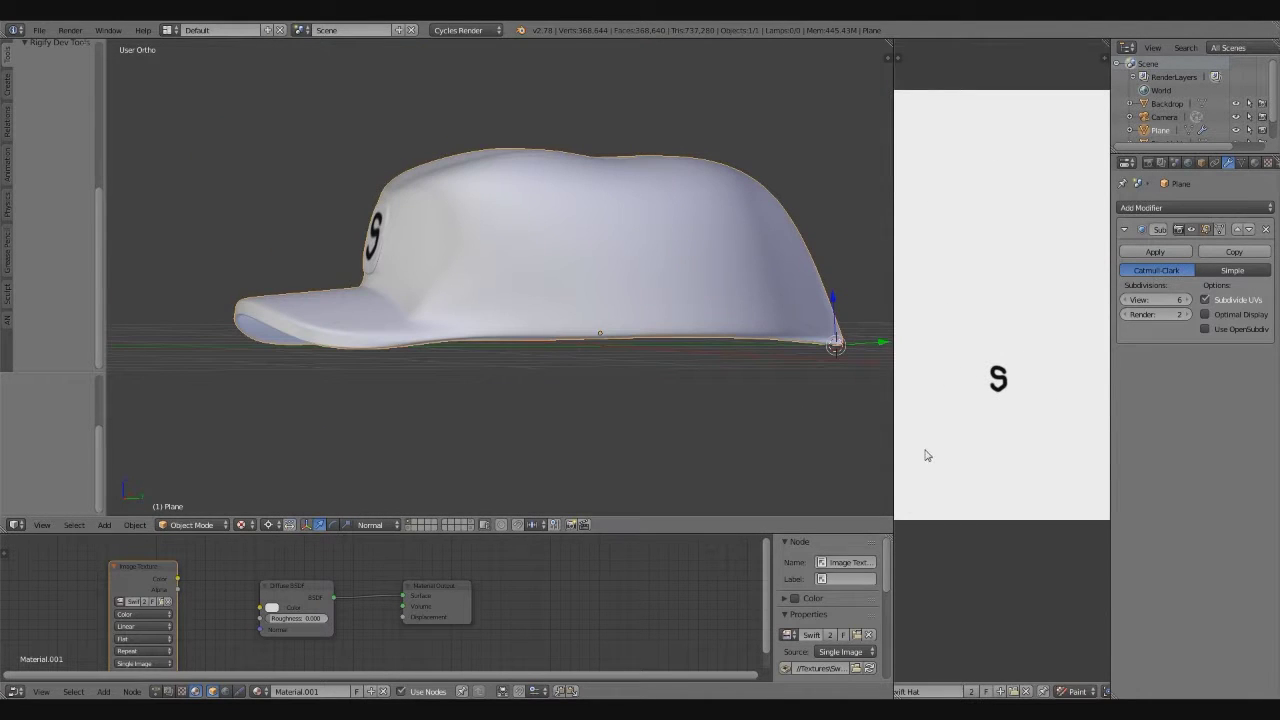
scroll(982, 698, "up", 3)
left_click(930, 692)
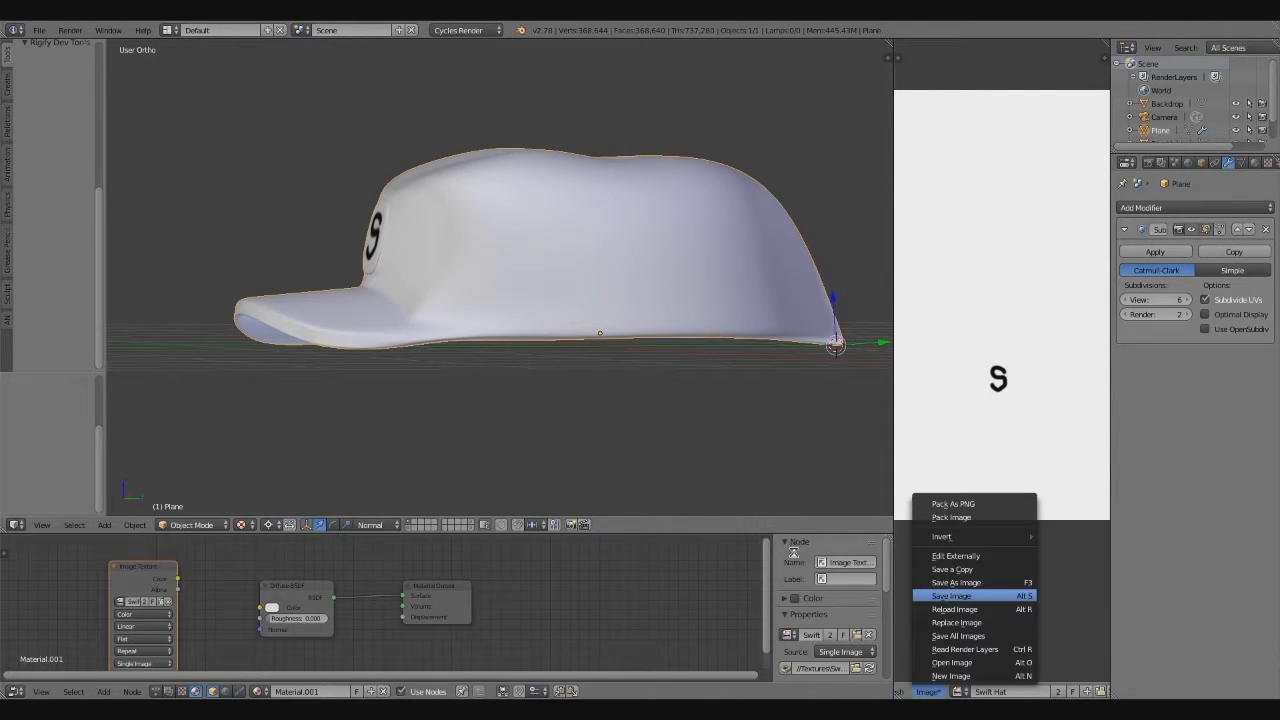
left_click(951, 595)
middle_click_drag(760, 400, 482, 434)
Append the Fabric07 material from the CMV materials library .blend's Material folder
scroll(456, 364, "down", 3)
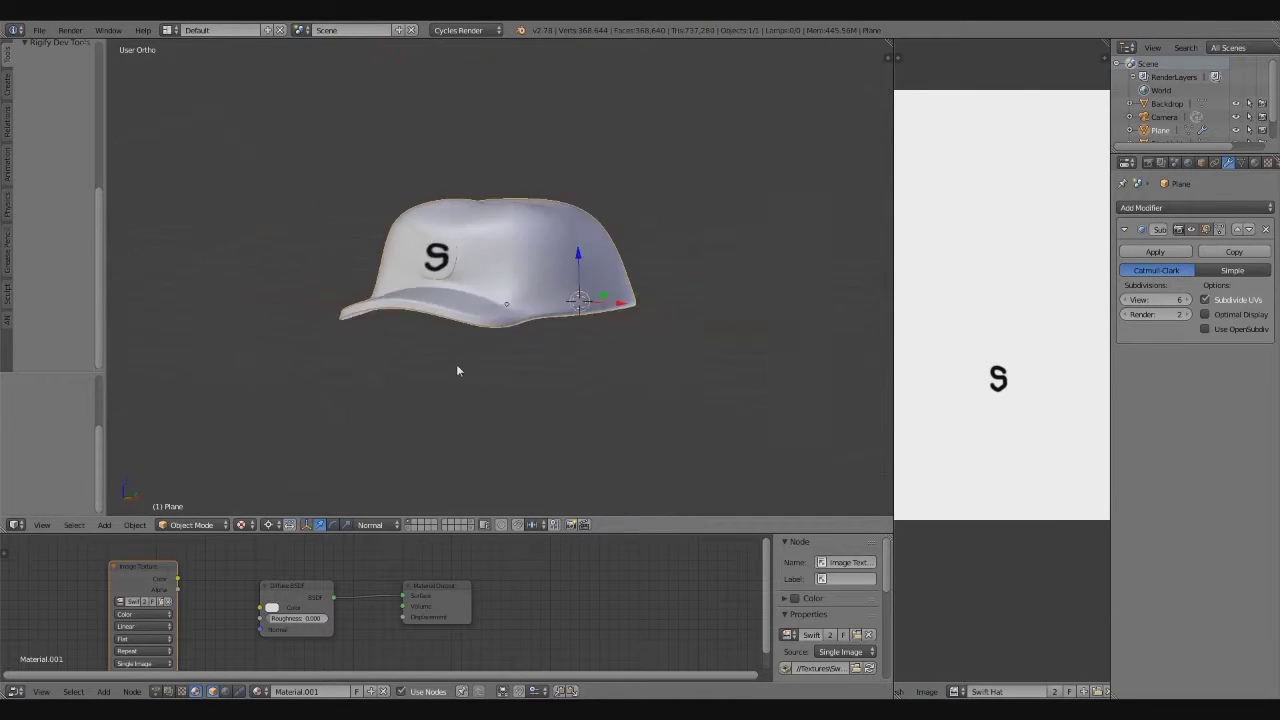
middle_click_drag(456, 365, 481, 401)
scroll(481, 401, "up", 3)
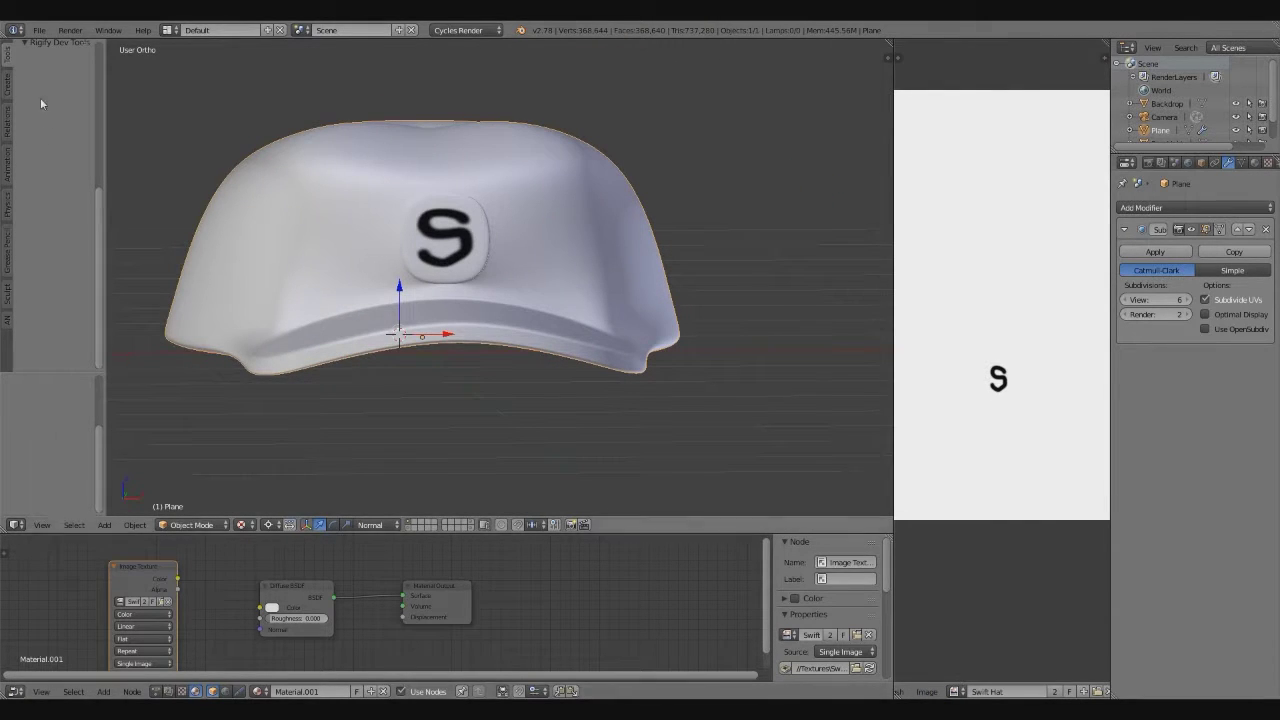
left_click(38, 30)
left_click(38, 30)
left_click(60, 258)
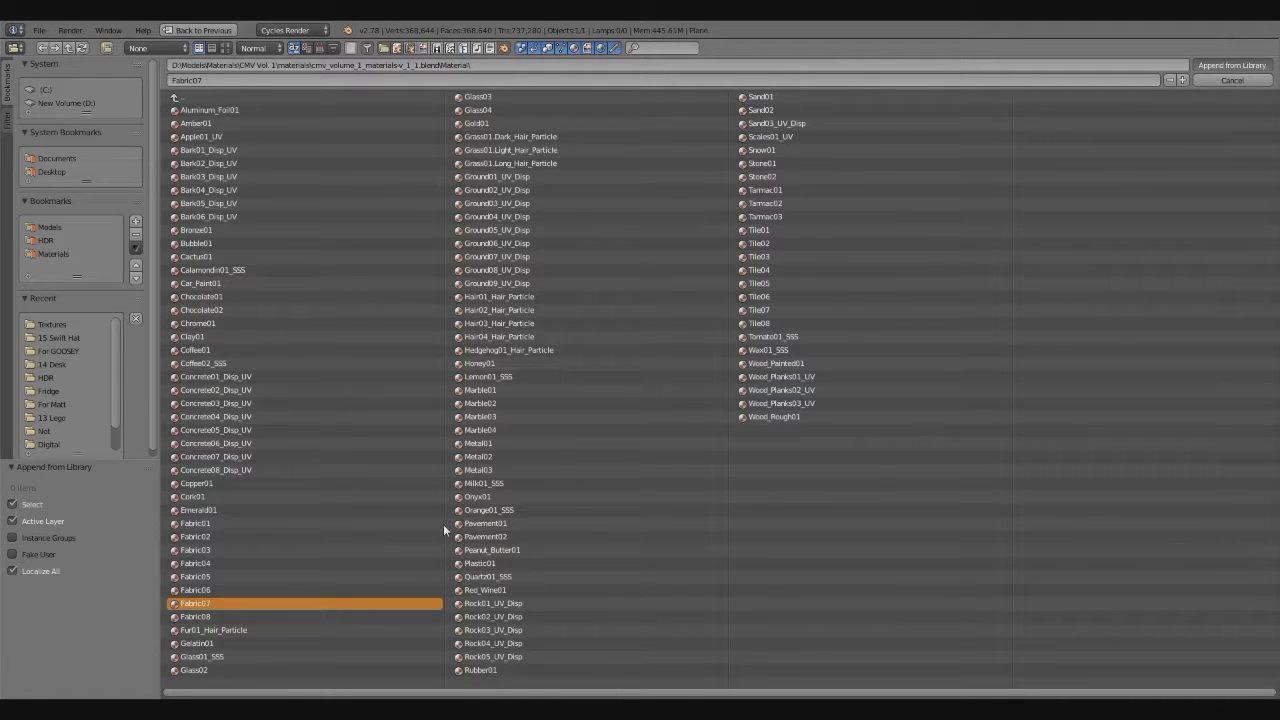
key("Return")
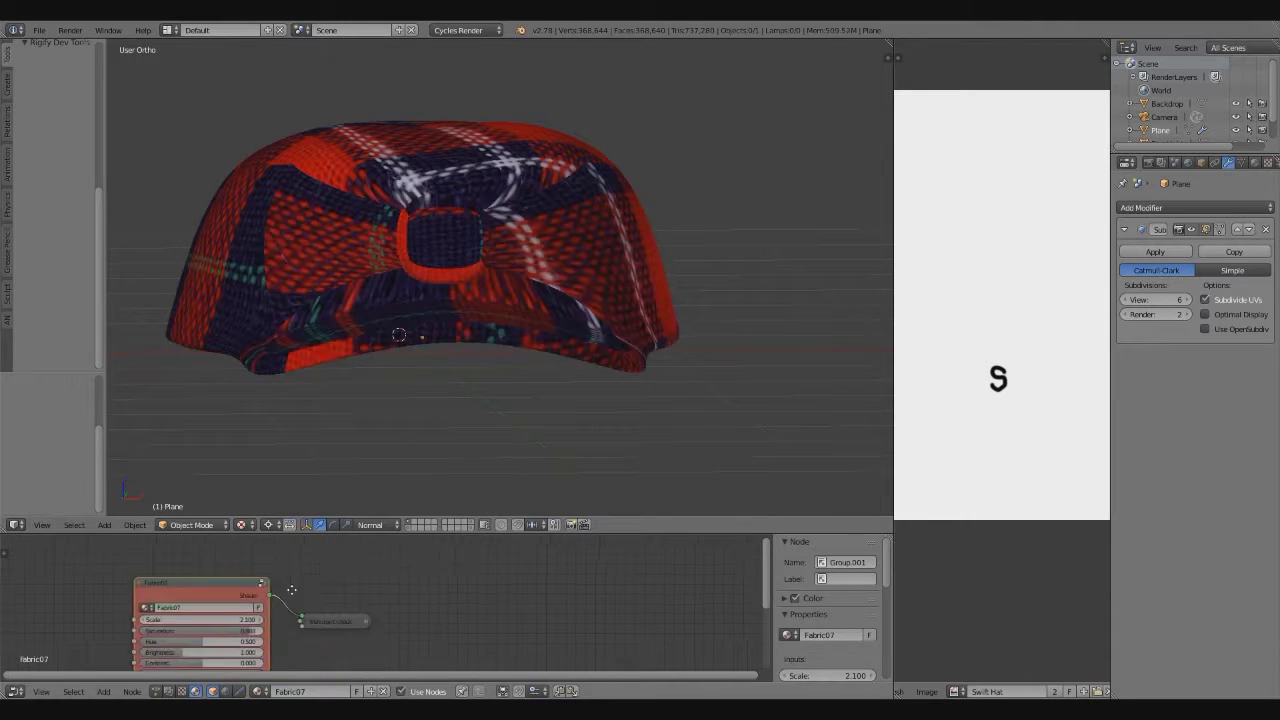
Make the node editor taller and open the Fabric07 group's Multiply and mixing nodes
left_click(472, 537)
left_click_drag(472, 534, 472, 447)
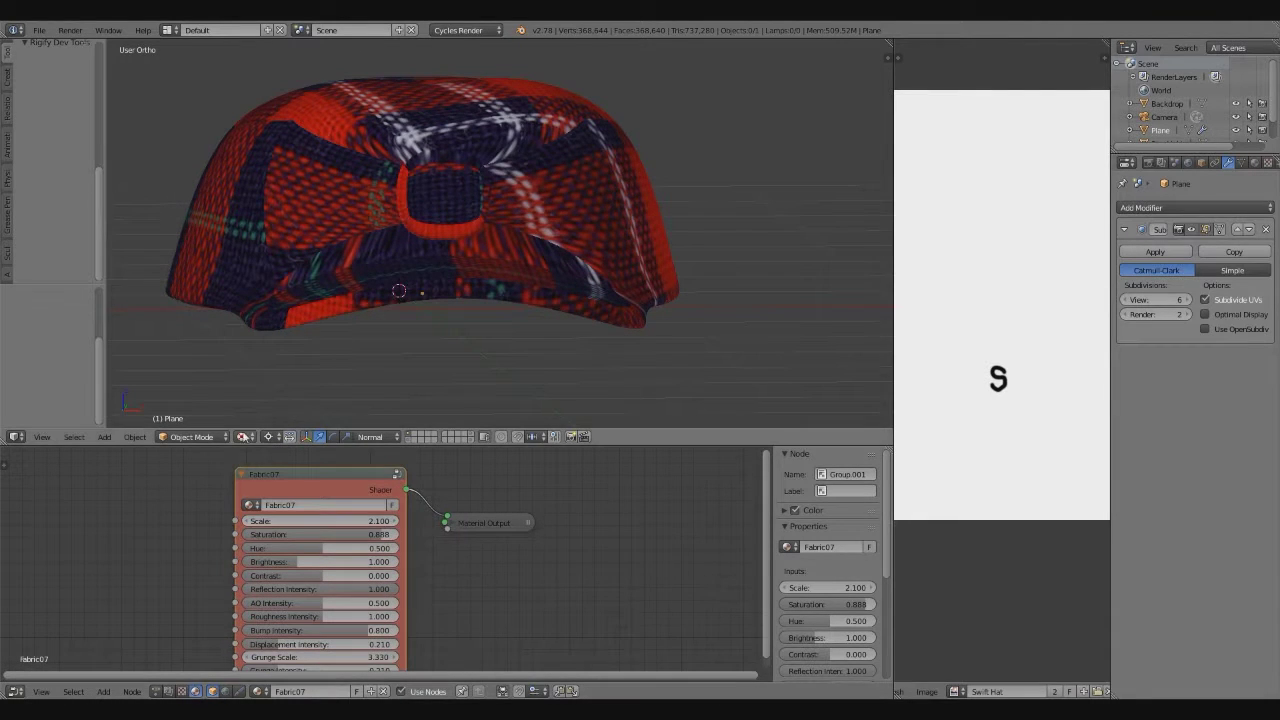
key("Return")
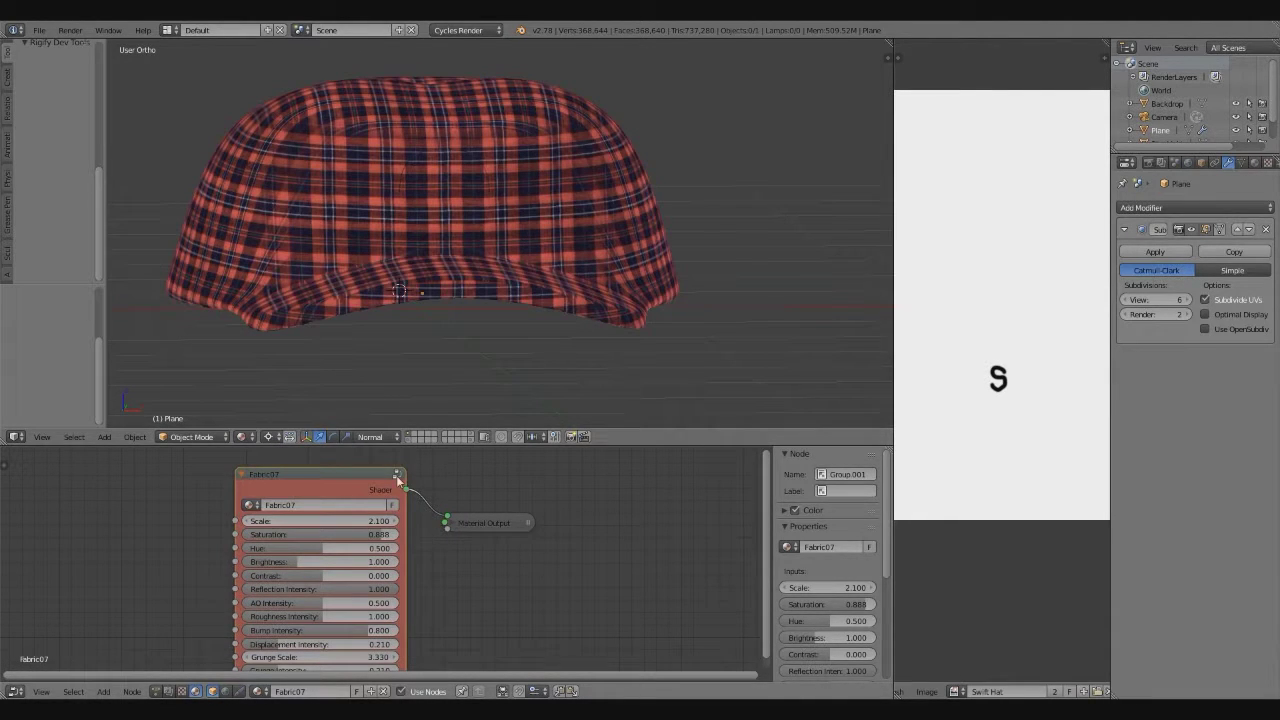
left_click(397, 476)
mouse_move(397, 479)
middle_mouse_down()
mouse_move(222, 574)
mouse_move(617, 662)
mouse_move(137, 603)
middle_mouse_up()
mouse_move(90, 638)
middle_mouse_down()
mouse_move(23, 530)
mouse_move(269, 556)
middle_mouse_up()
scroll(447, 311, "up", 3)
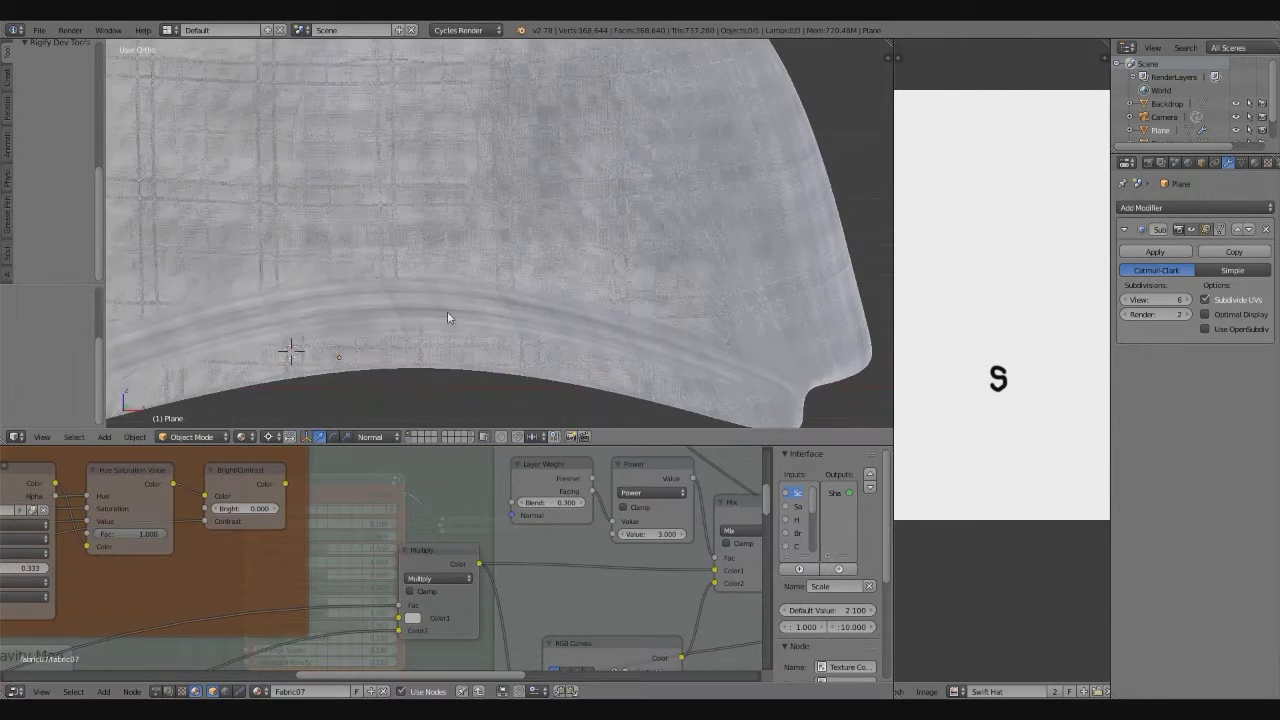
scroll(351, 314, "down", 2)
Disconnect the group's plaid colour so the hat turns white, and add an Image Texture node
left_click_drag(445, 531, 408, 516)
key("Tab")
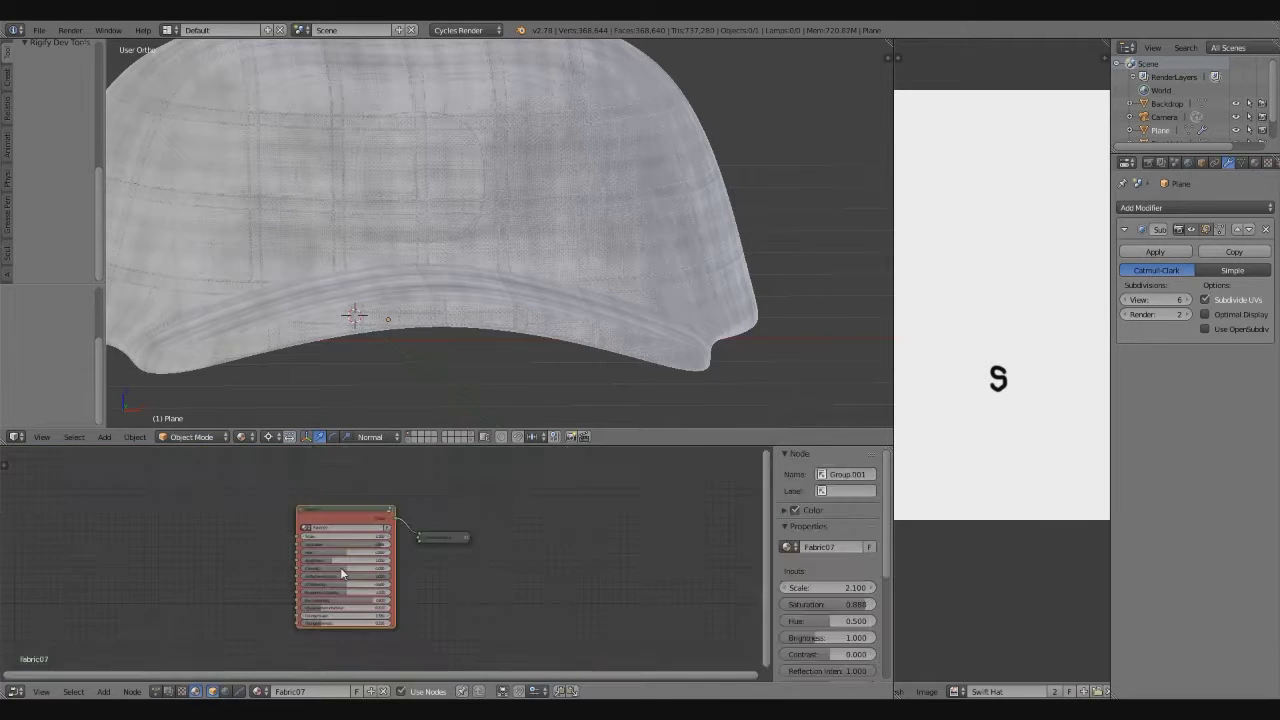
key("Tab")
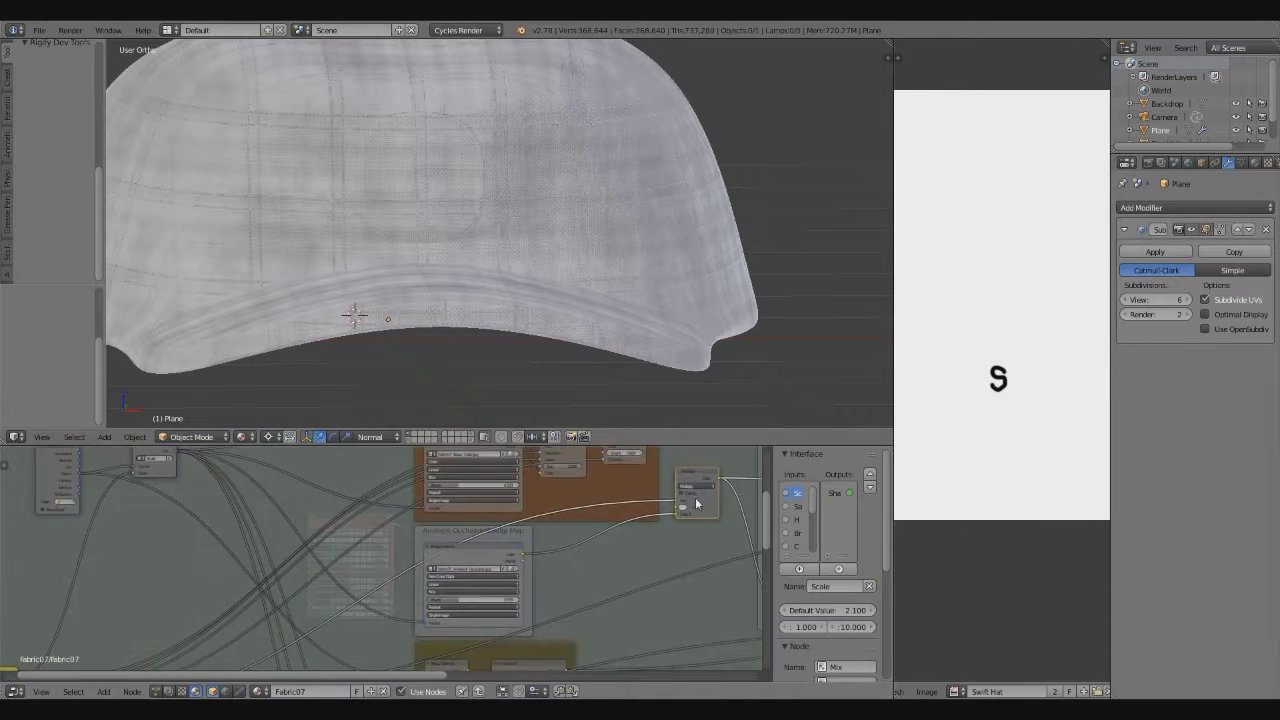
scroll(680, 455, "down", 3)
key("Tab")
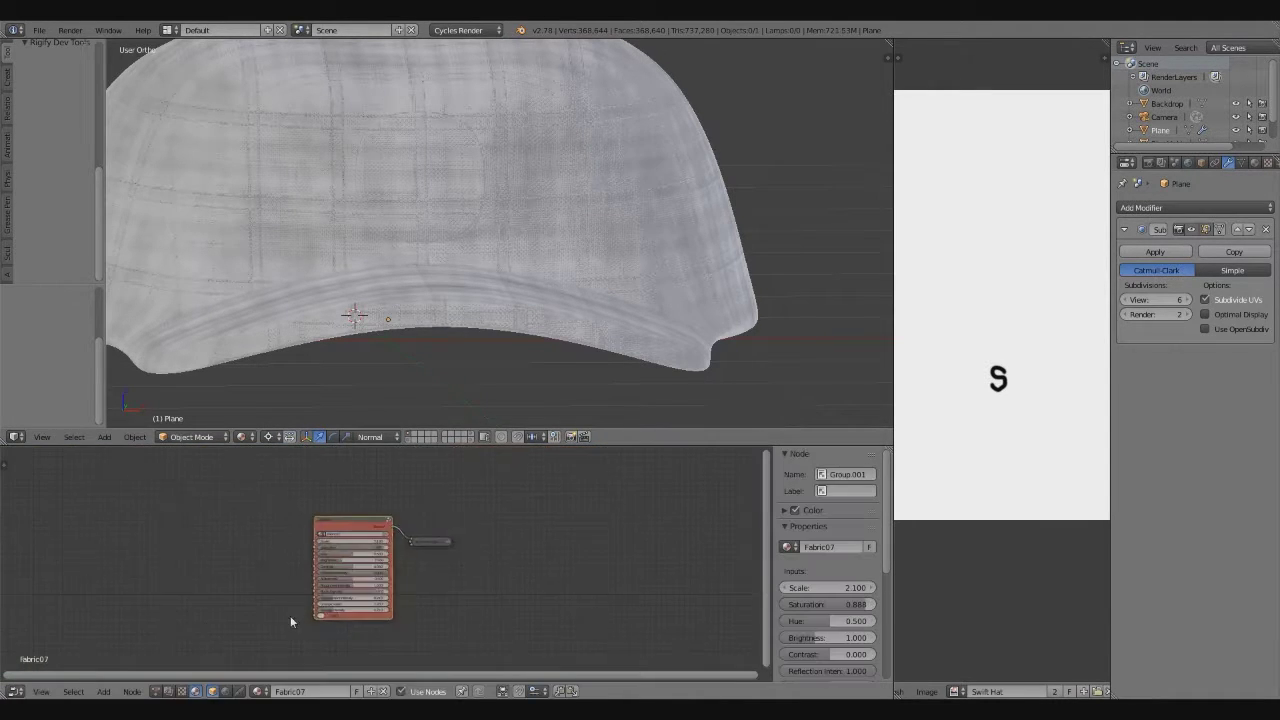
left_click(103, 691)
left_click(285, 614)
Load the Swift Hat image into the Image Texture node
left_click(119, 555)
left_click(142, 645)
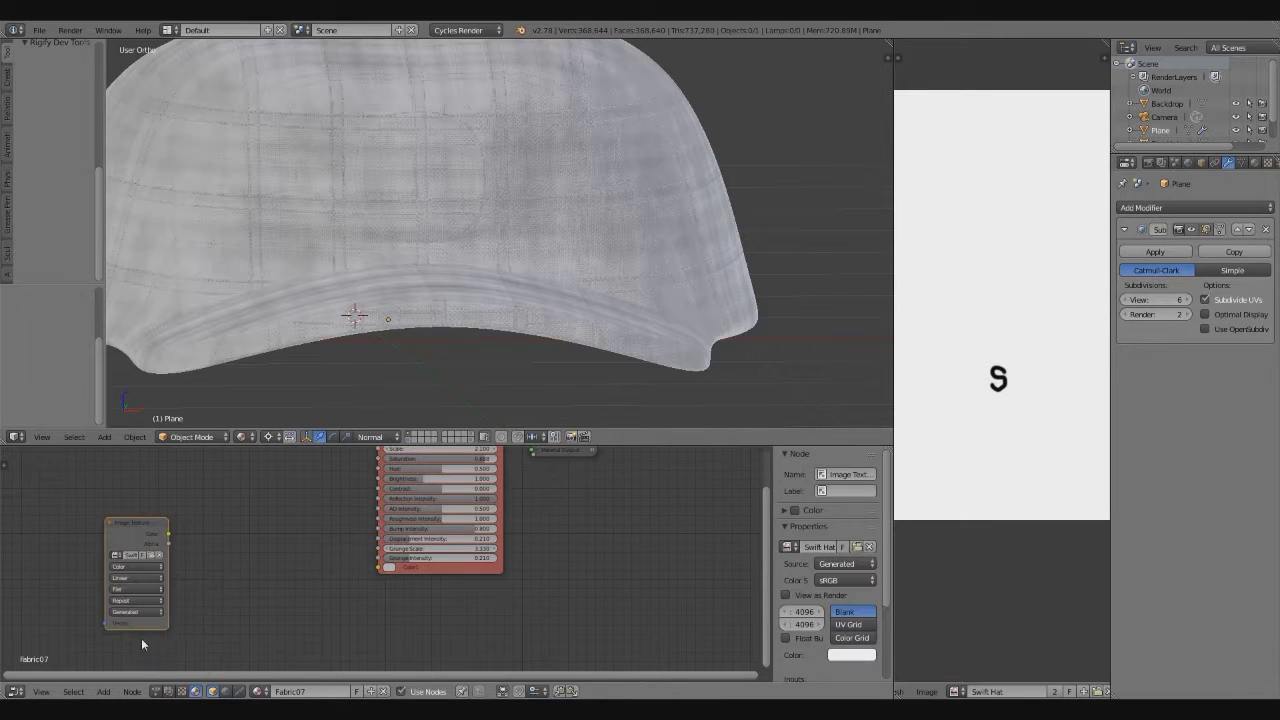
scroll(345, 534, "up", 1)
scroll(345, 534, "up", 2)
Add a Mix node with Color1 dark blue and Color2 light blue
key("shift+a")
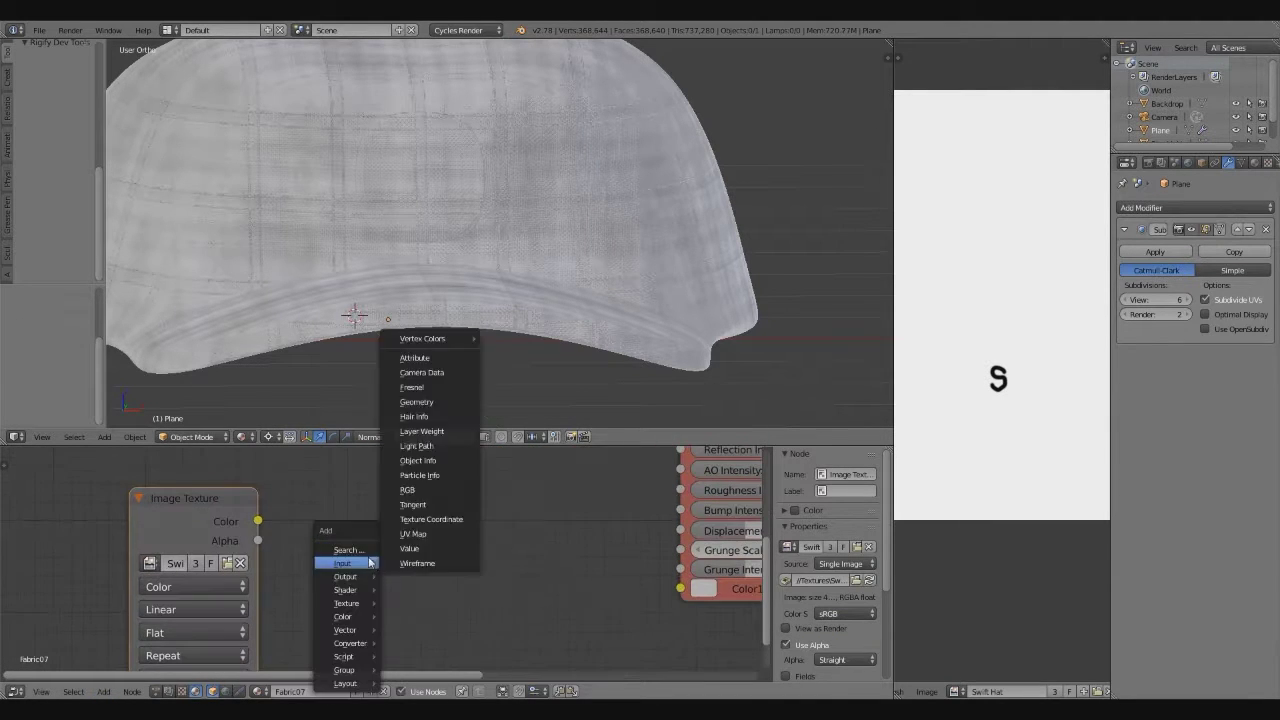
left_click(420, 520)
left_click(430, 605)
scroll(390, 560, "down", 5)
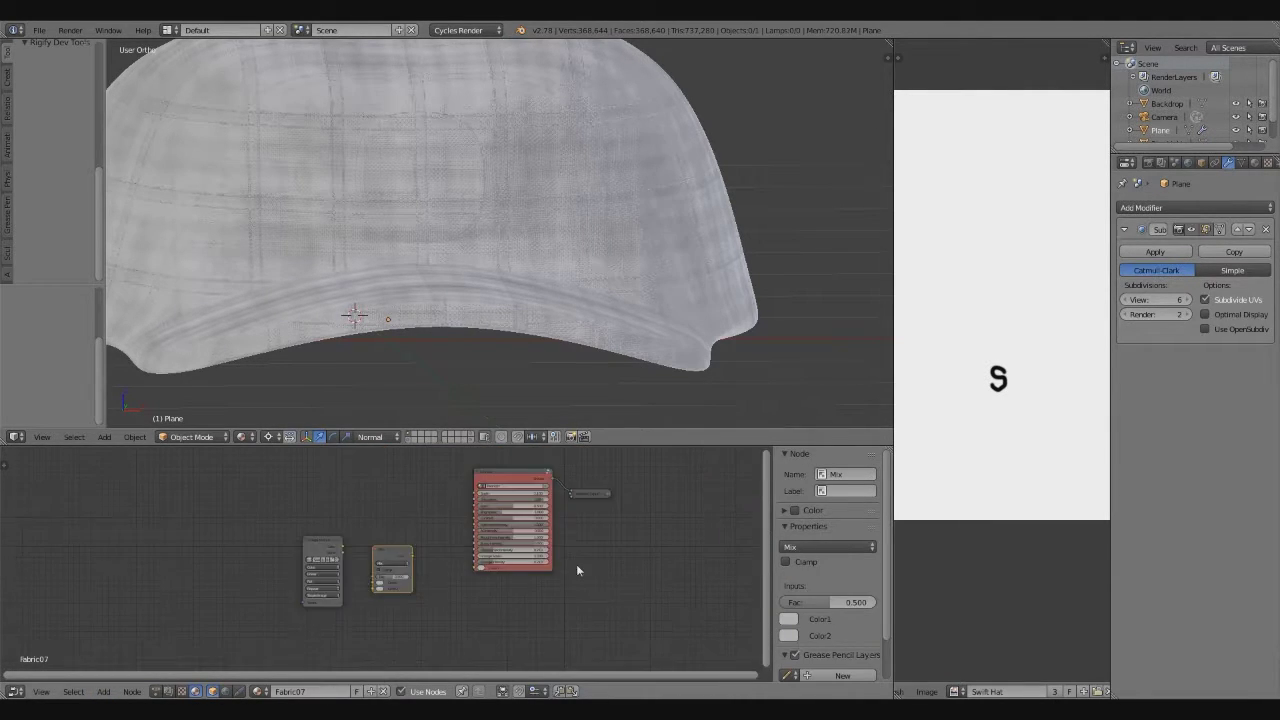
scroll(385, 542, "up", 3)
scroll(385, 542, "up", 1)
scroll(357, 555, "up", 1)
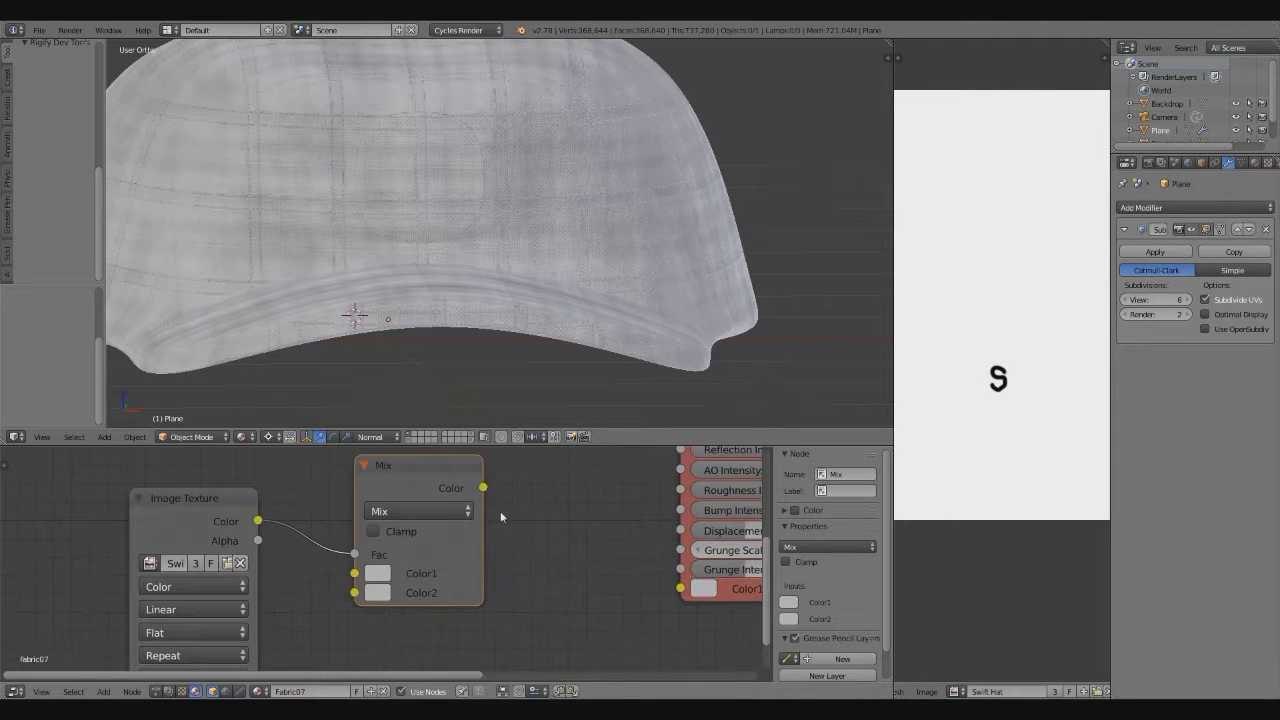
left_click(378, 573)
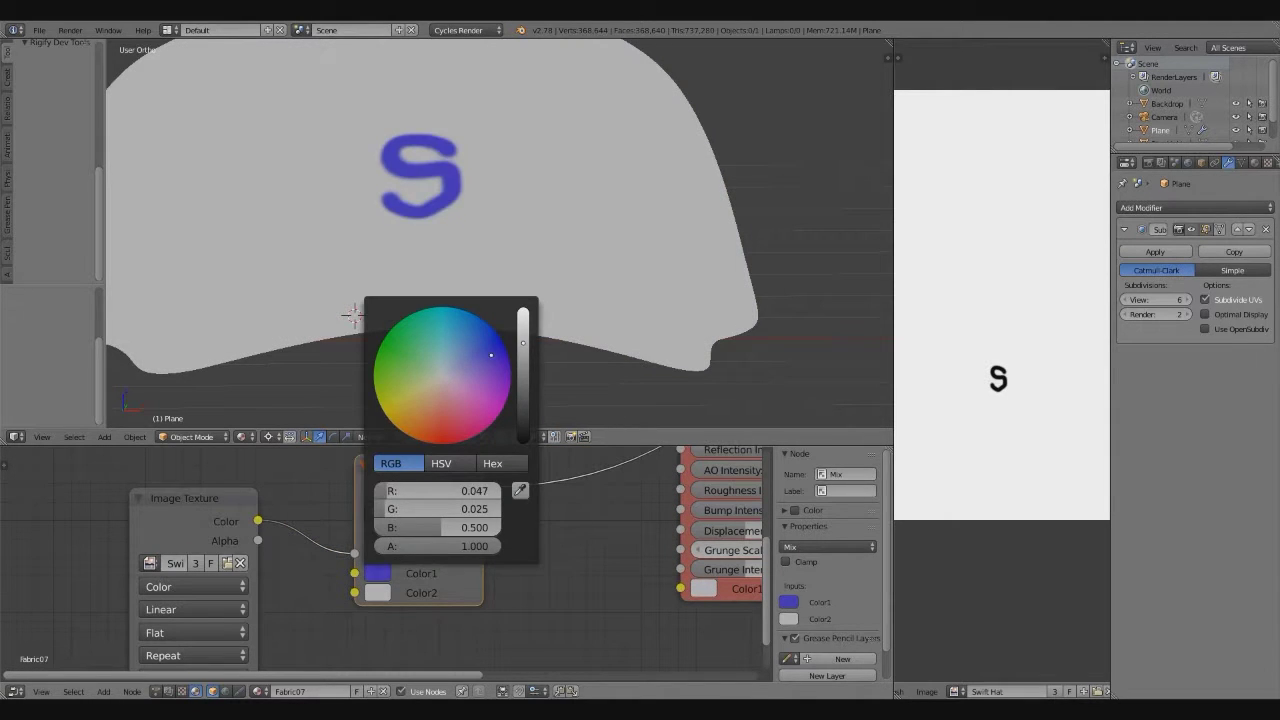
left_click(378, 592)
left_click_drag(442, 380, 452, 365)
scroll(541, 637, "down", 2)
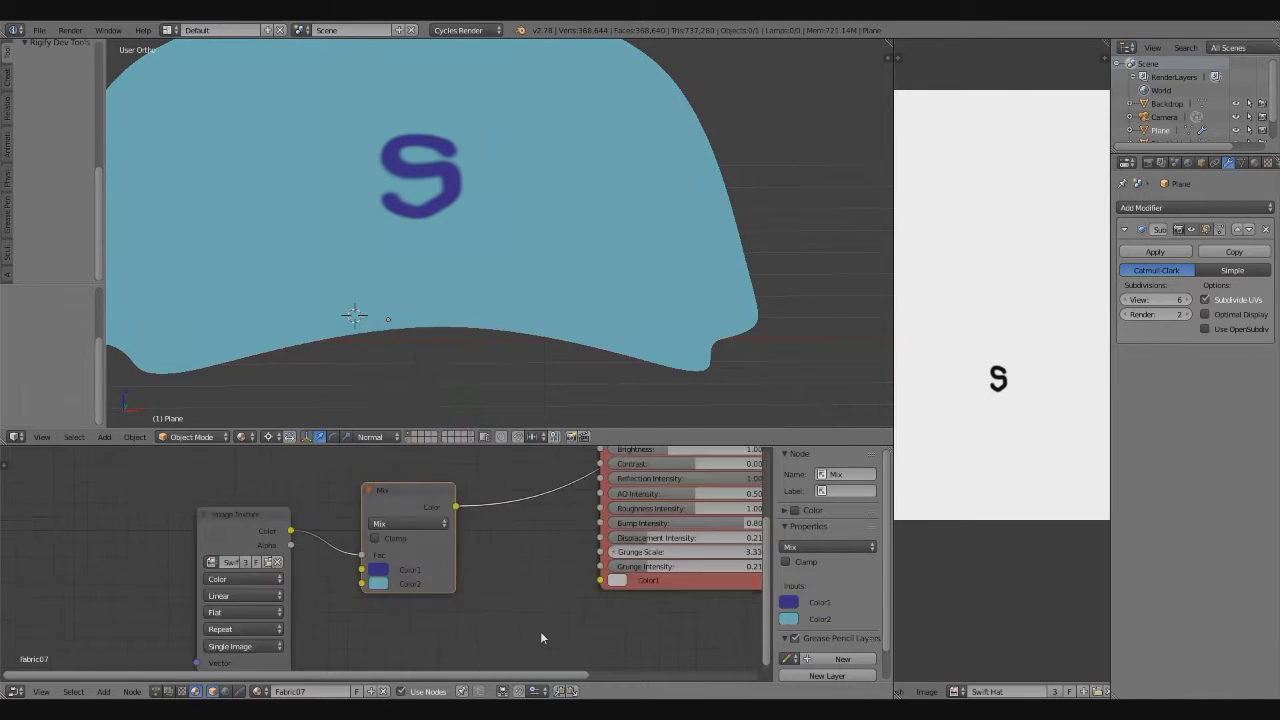
key("Home")
Lower the Fabric07 group's AO Intensity and save the file, overwriting it
left_click(467, 460)
scroll(467, 460, "up", 2)
left_click_drag(480, 578, 476, 578)
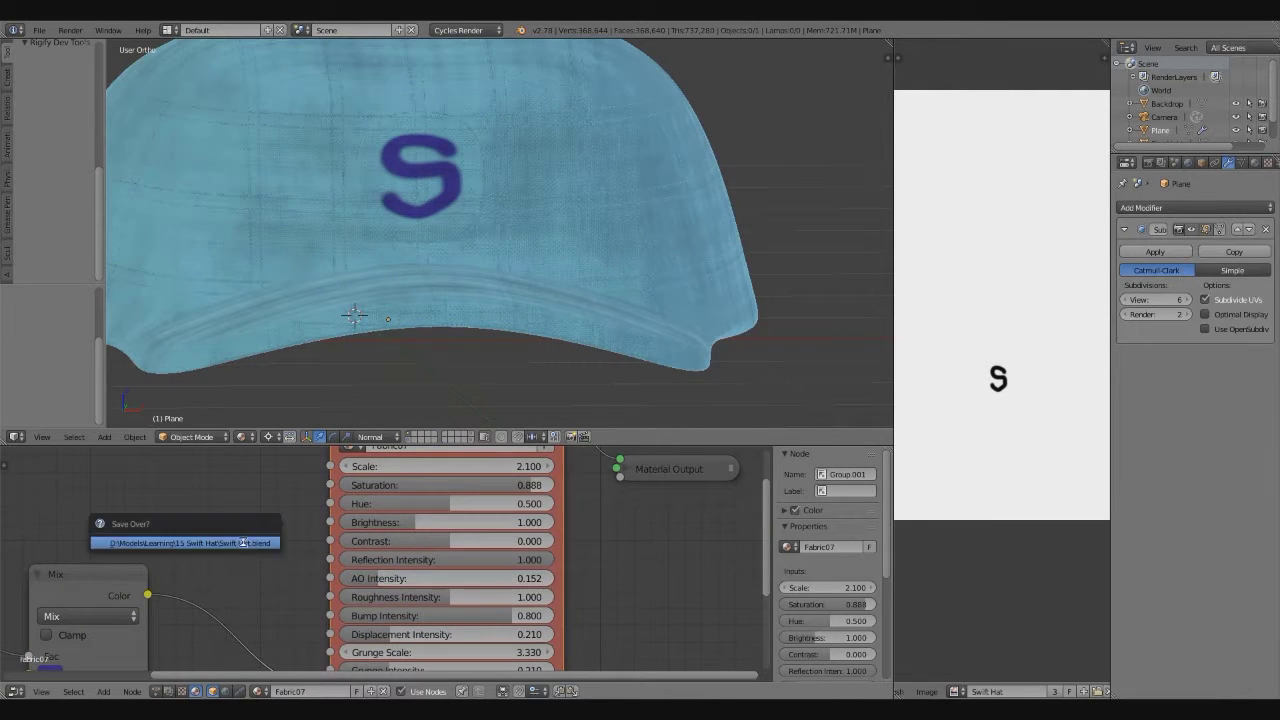
left_click(243, 542)
Inside Fabric07, link the colour into the Multiply node so the hat shows light blue with a dark blue S
key("Tab")
scroll(383, 510, "up", 2)
scroll(383, 510, "up", 2)
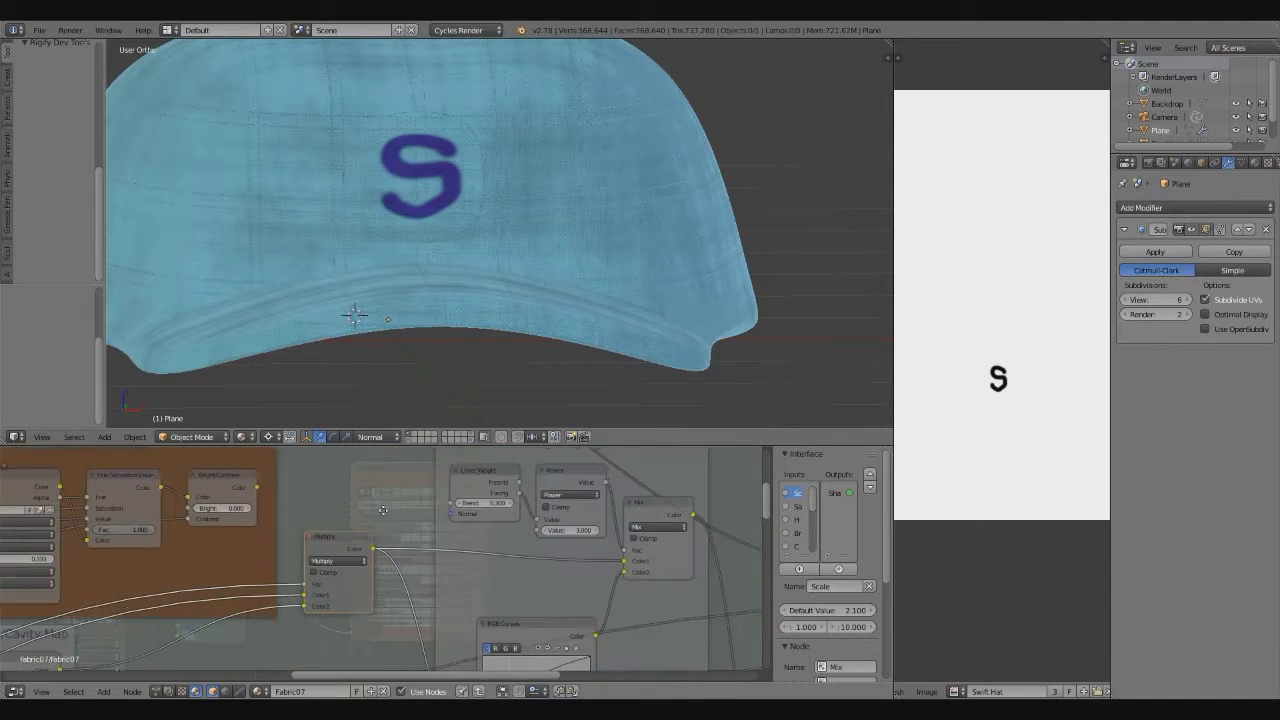
middle_click_drag(383, 510, 305, 555)
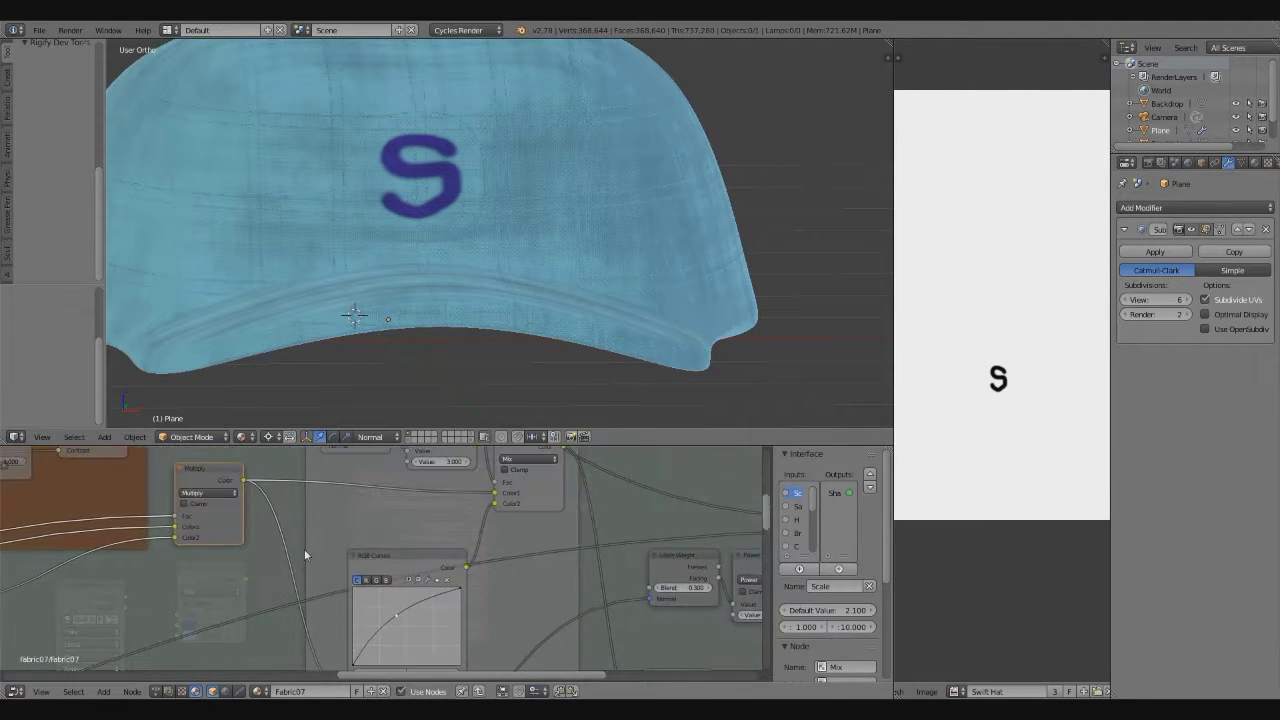
scroll(305, 555, "down", 2)
middle_click_drag(305, 555, 420, 545)
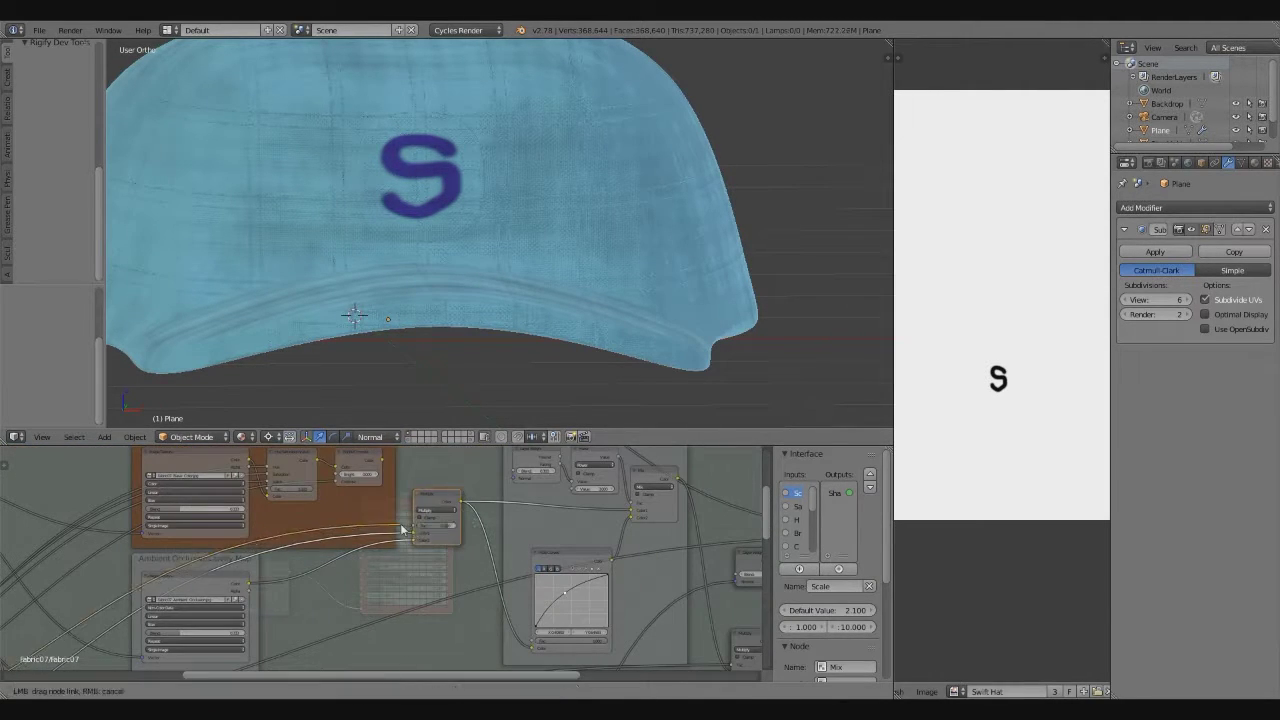
left_click_drag(405, 530, 413, 528)
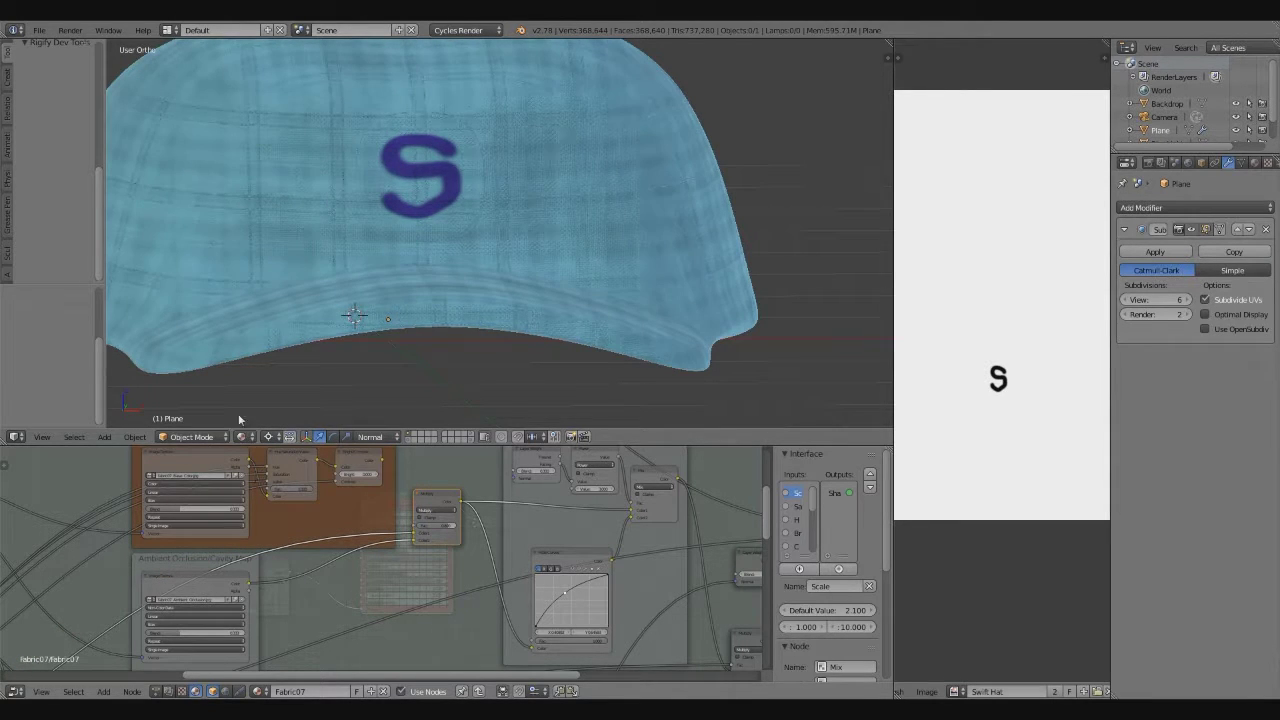
scroll(426, 311, "down", 3)
mouse_move(426, 311)
middle_mouse_down()
mouse_move(354, 323)
mouse_move(537, 334)
middle_mouse_up()
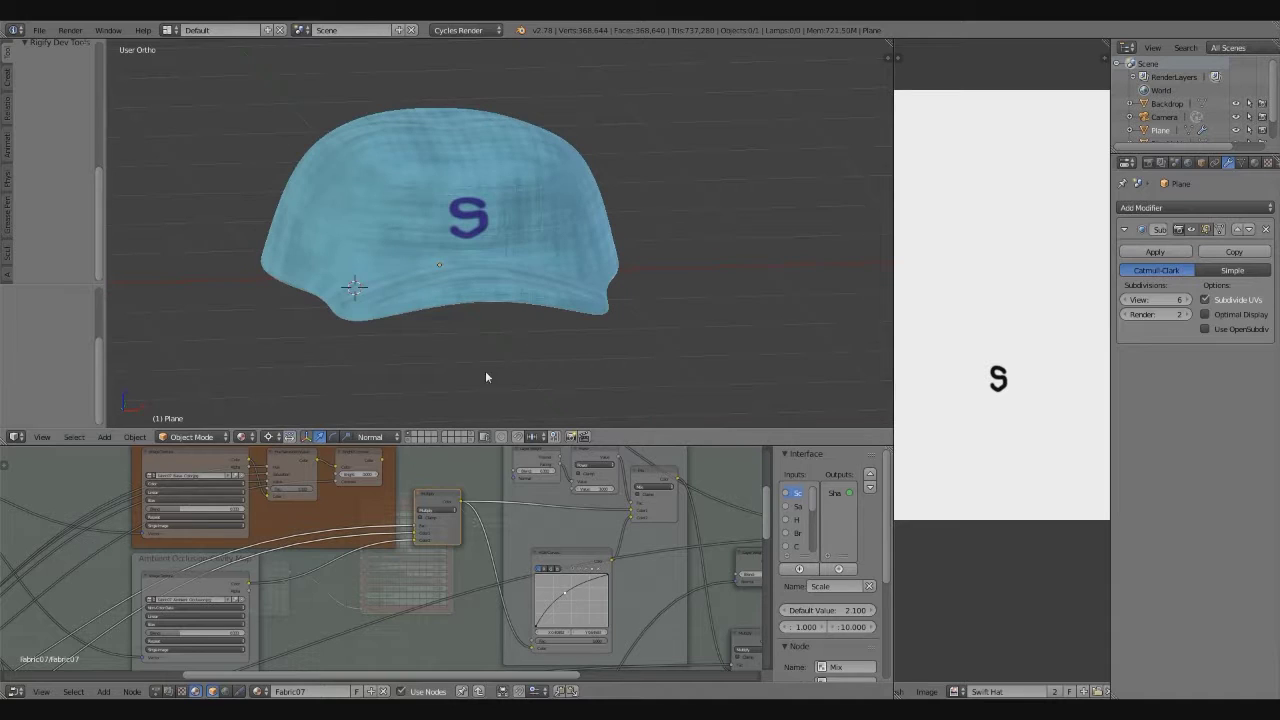
scroll(480, 380, "down", 5)
mouse_move(480, 380)
middle_mouse_down()
mouse_move(501, 266)
mouse_move(368, 181)
middle_mouse_up()
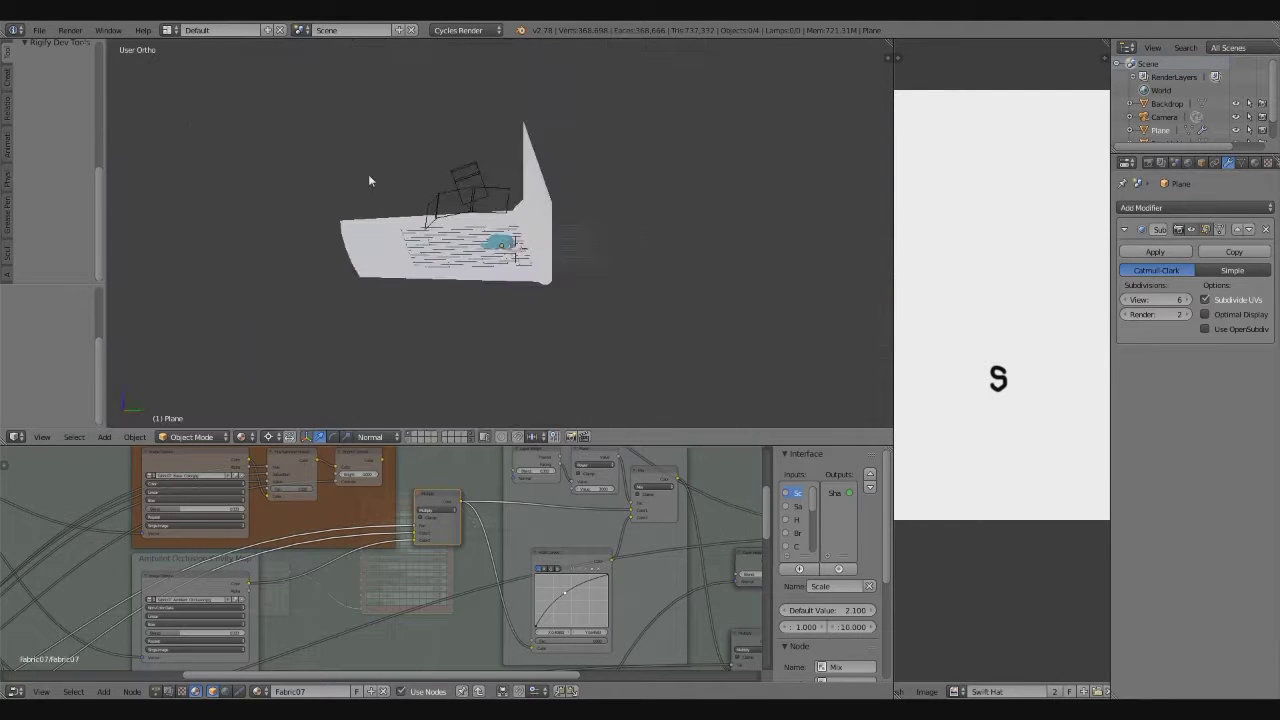
Select the camera, look through it, and move it vertically to frame the hat
right_click(437, 208)
key("KP_0")
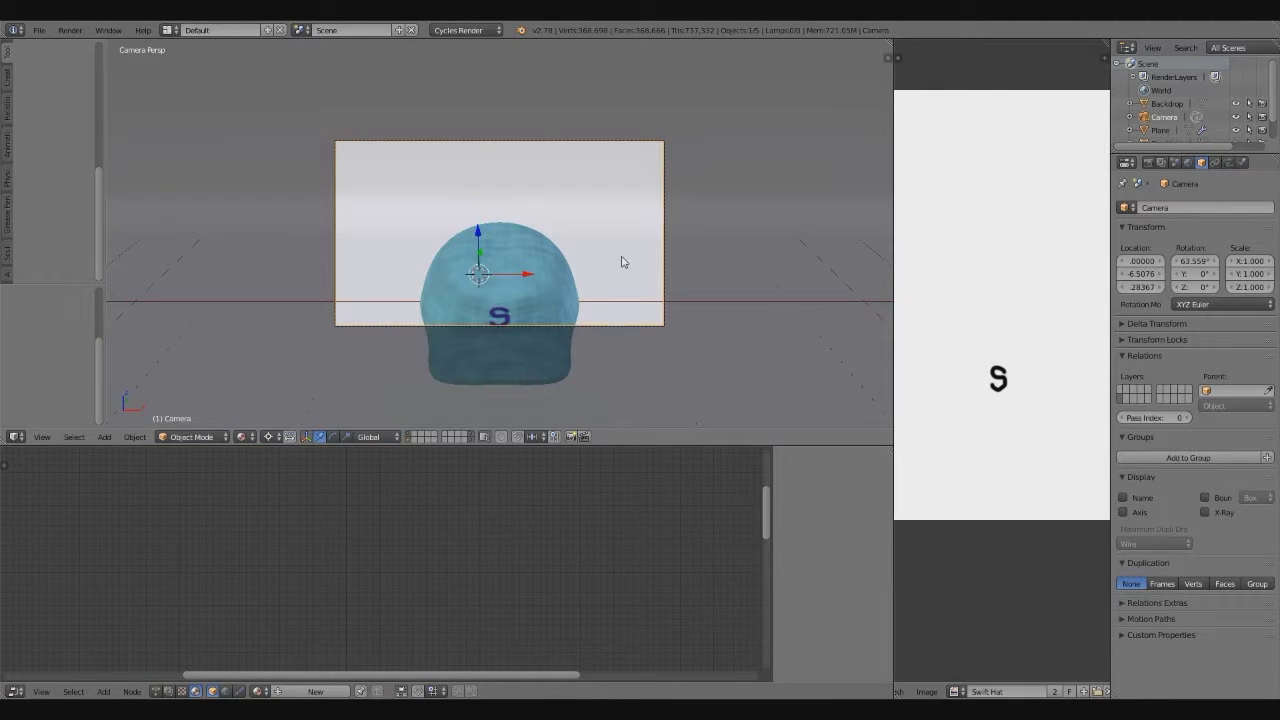
key("g")
key("z")
left_click(635, 294)
Change the viewport shading and set the Fabric07 node's Scale from 2.1 to 1.5
left_click(241, 436)
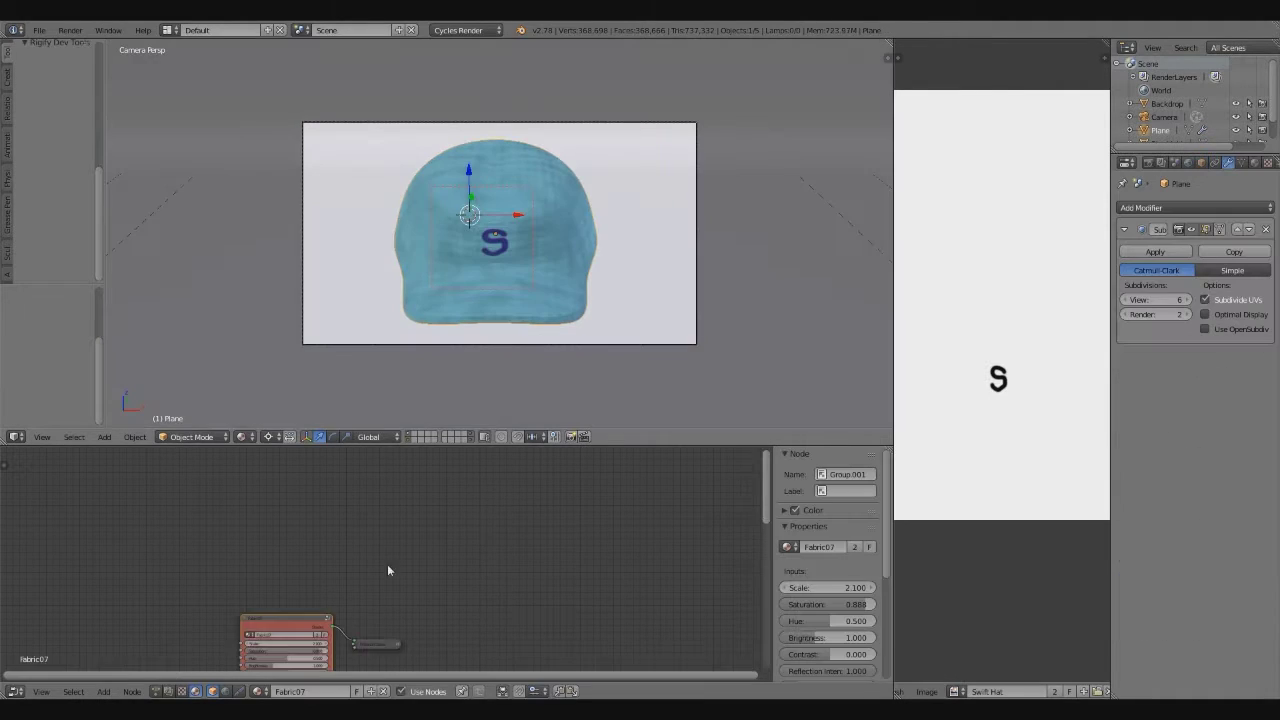
scroll(517, 373, "up", 3)
scroll(517, 373, "up", 2)
scroll(512, 382, "up", 2)
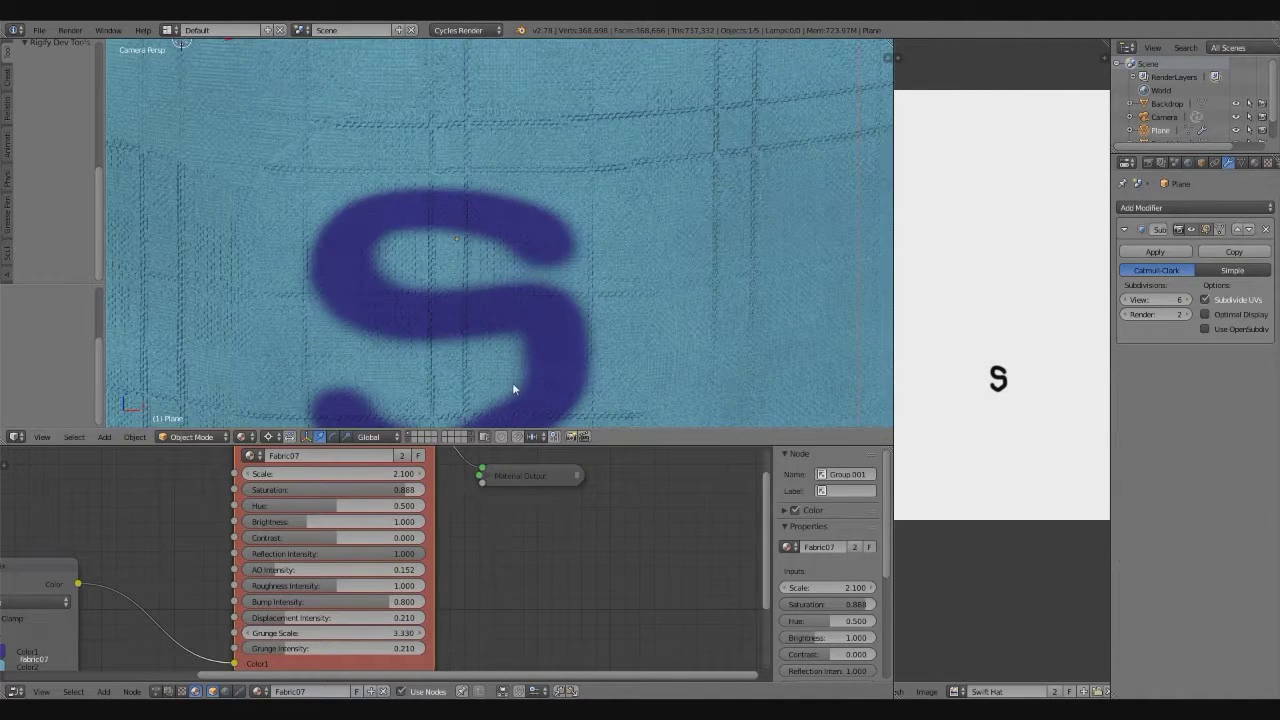
scroll(511, 391, "down", 2)
scroll(511, 391, "up", 6)
scroll(511, 391, "down", 3)
middle_click_drag(376, 473, 382, 535)
left_click(382, 535)
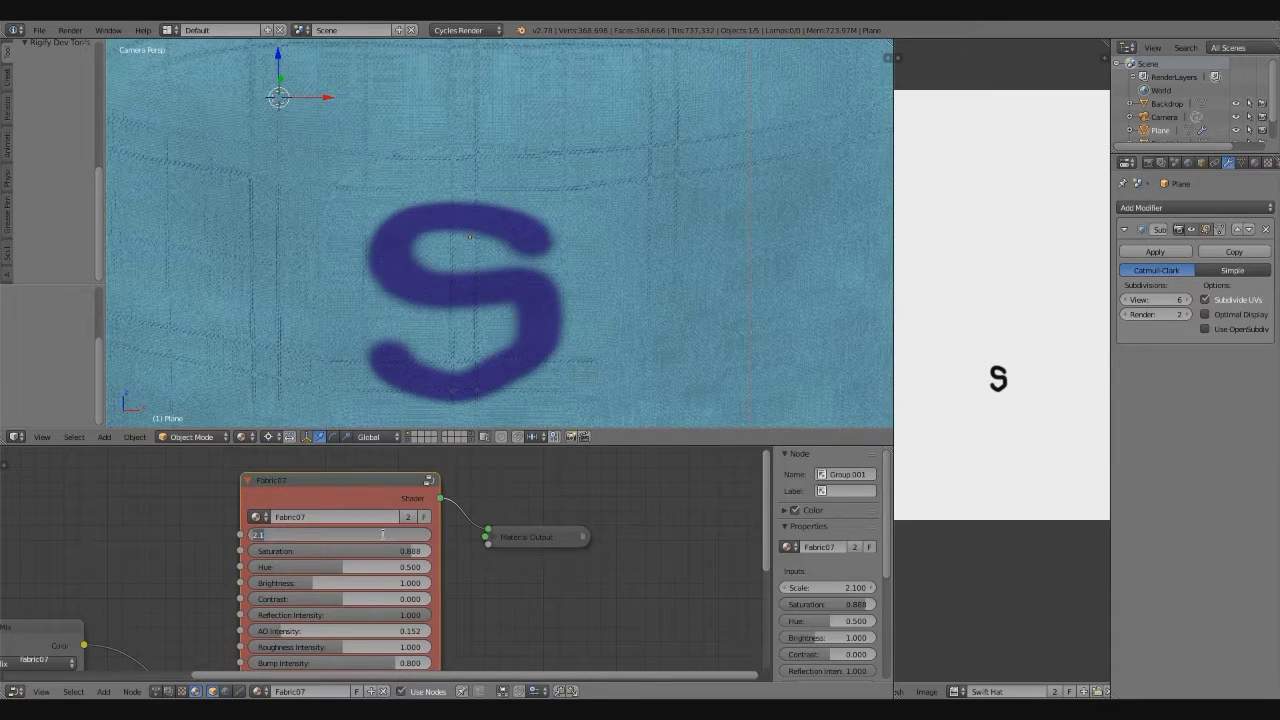
type("1.5")
key("Return")
Open the Fabric07 group's node tree and show the cap in Solid shading
scroll(436, 328, "down", 2)
scroll(431, 316, "down", 2)
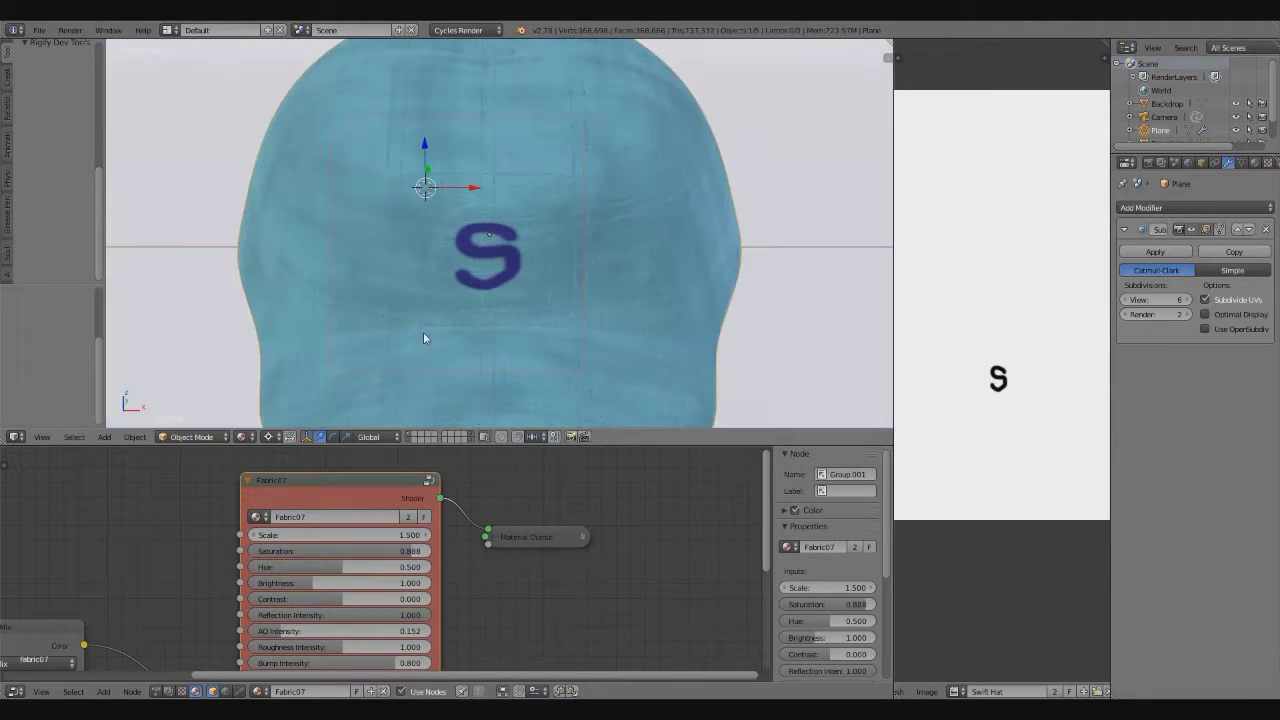
middle_click_drag(507, 602, 527, 599)
scroll(527, 599, "down", 3)
scroll(515, 590, "down", 2)
scroll(500, 577, "down", 2)
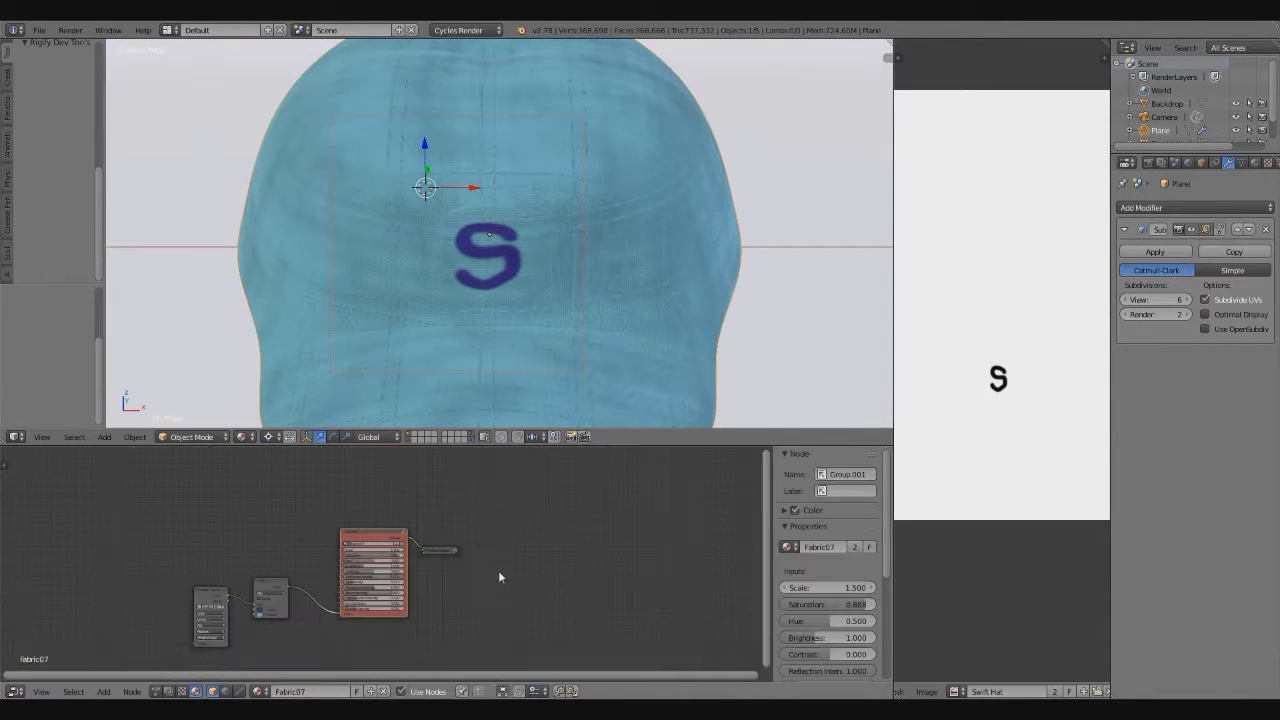
left_click(403, 534)
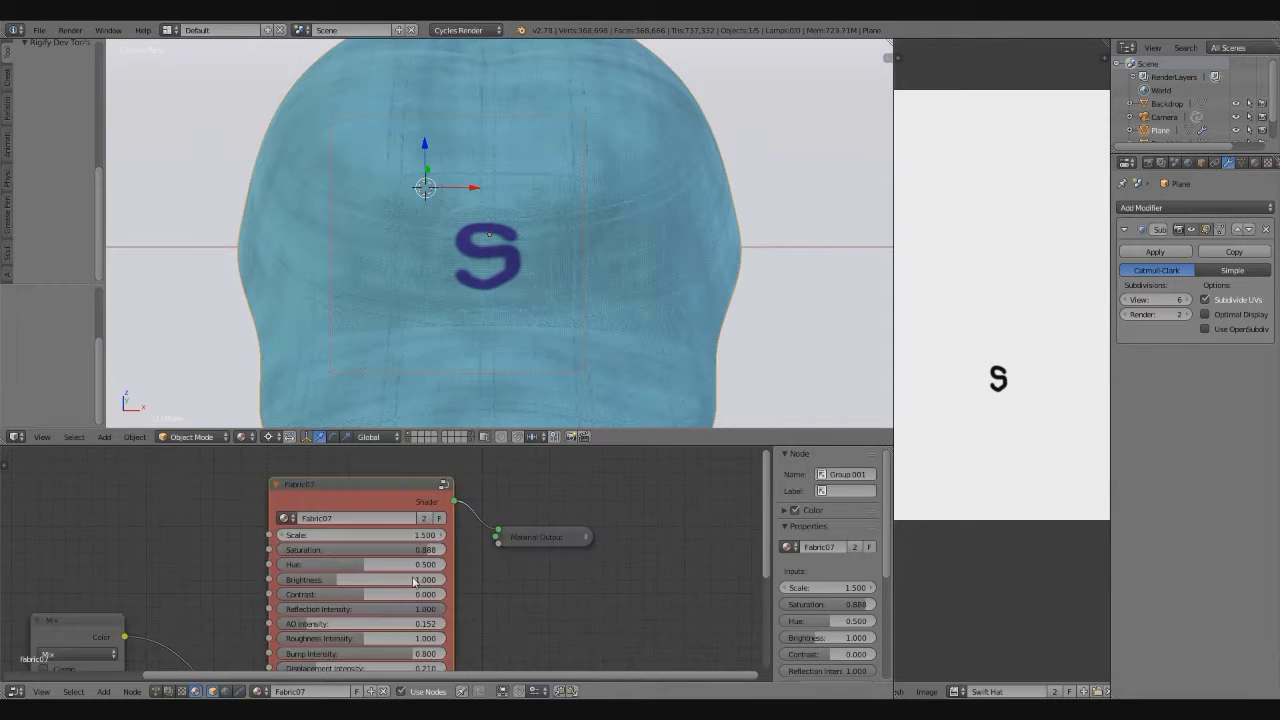
left_click(241, 437)
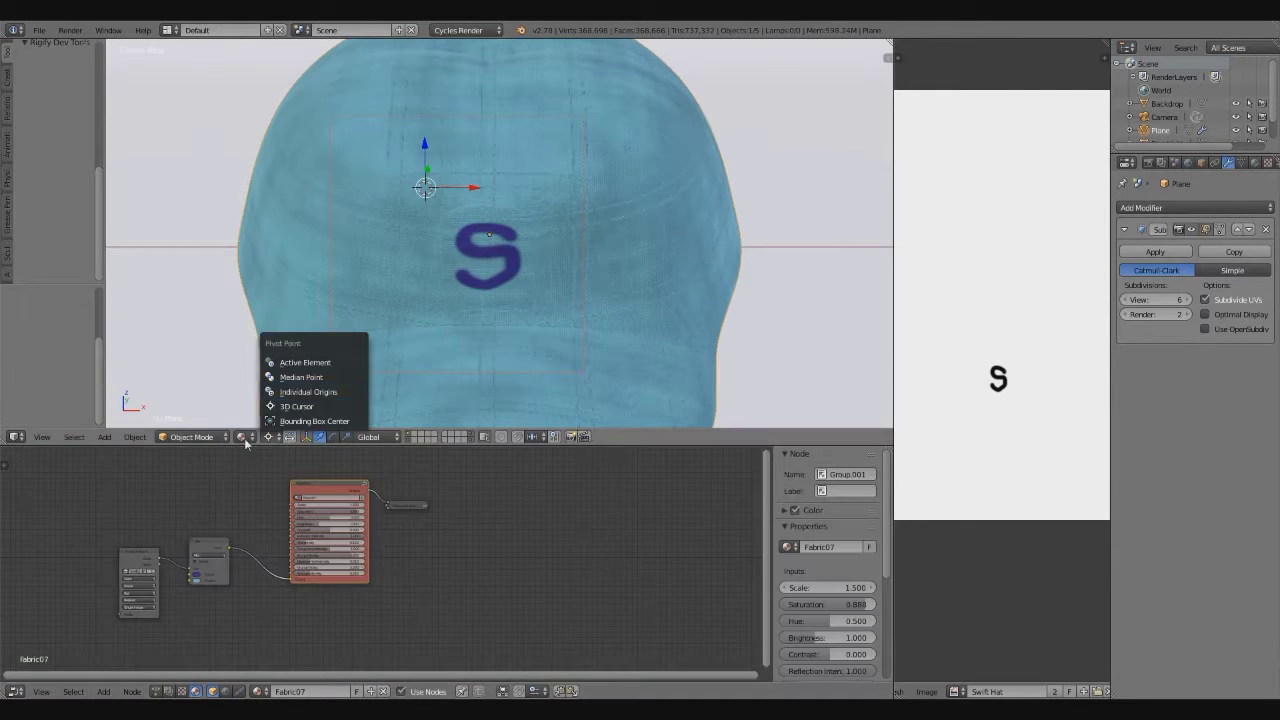
left_click(290, 399)
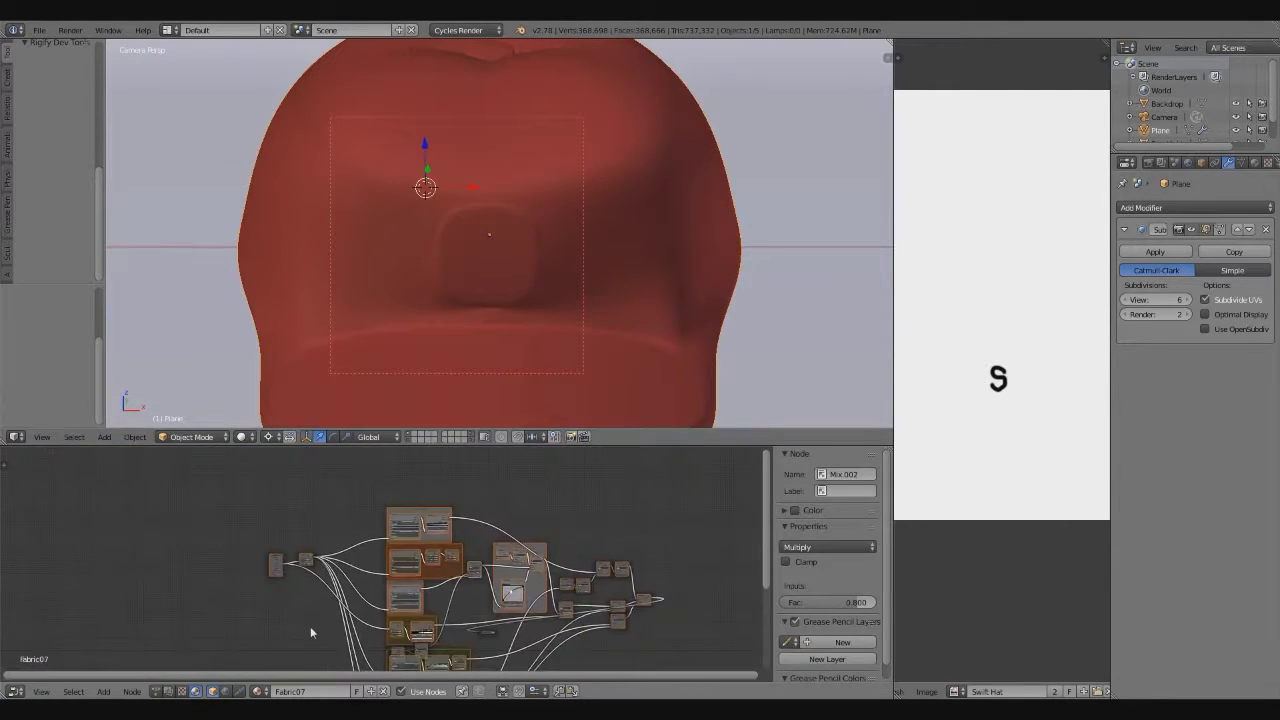
Survey the hat material's node groups, viewer, Material Output and Math.002 nodes
left_click(331, 583)
middle_click_drag(331, 583, 600, 553)
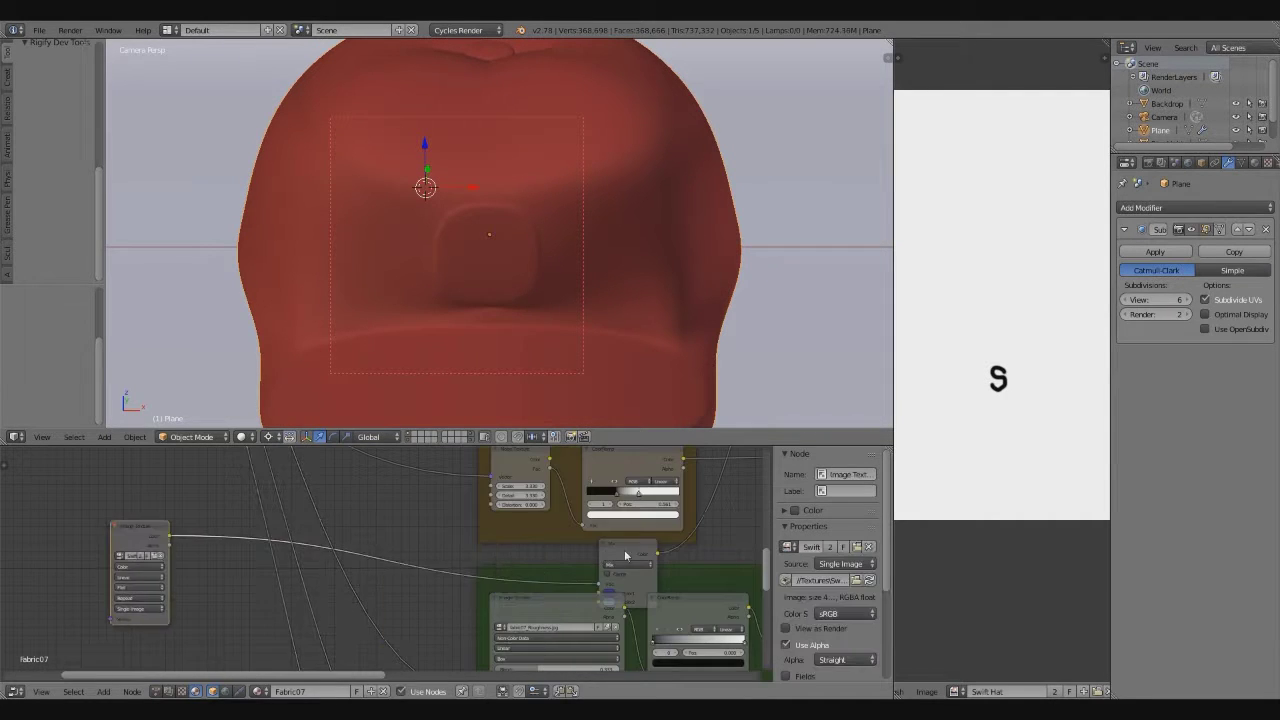
scroll(400, 560, "down", 2)
left_click_drag(151, 600, 446, 518)
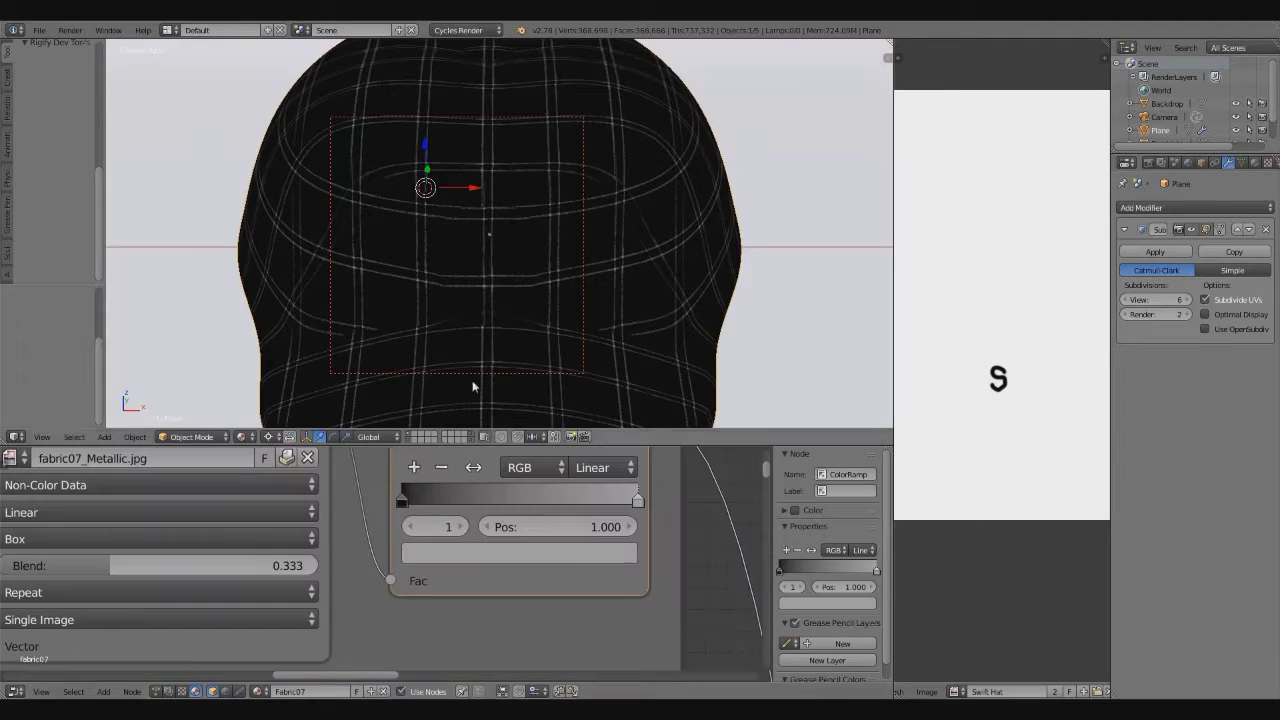
scroll(472, 383, "up", 5)
scroll(460, 320, "down", 4)
scroll(672, 580, "down", 3)
scroll(338, 527, "down", 2)
middle_click_drag(338, 521, 417, 564)
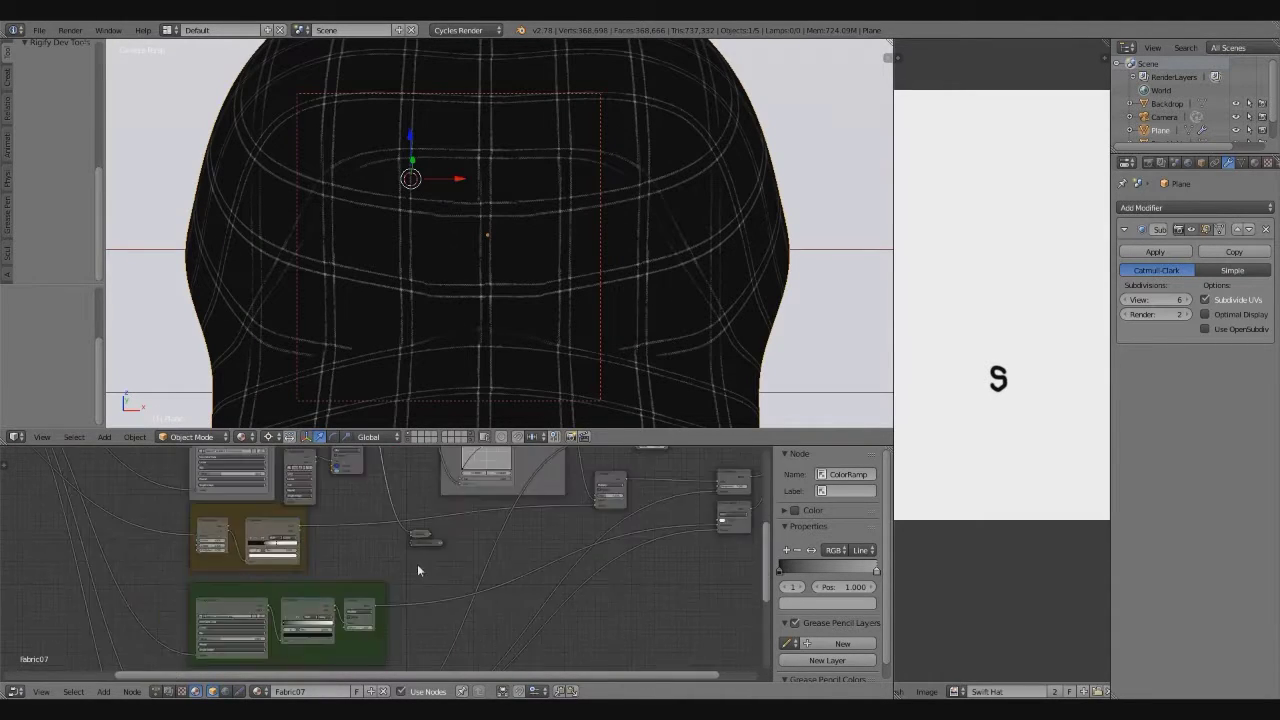
scroll(417, 564, "up", 4)
scroll(400, 565, "down", 4)
left_click(383, 565)
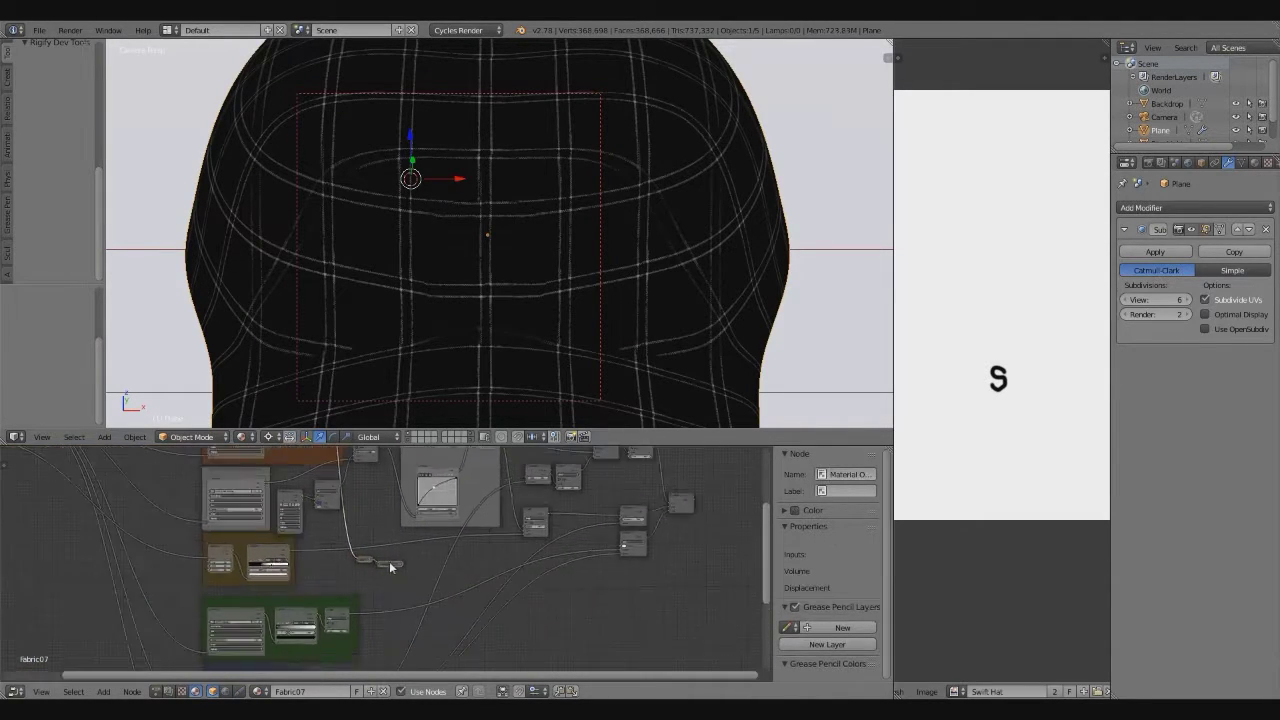
scroll(389, 561, "down", 3)
left_click(594, 522)
scroll(450, 560, "up", 3)
middle_click_drag(450, 560, 400, 602)
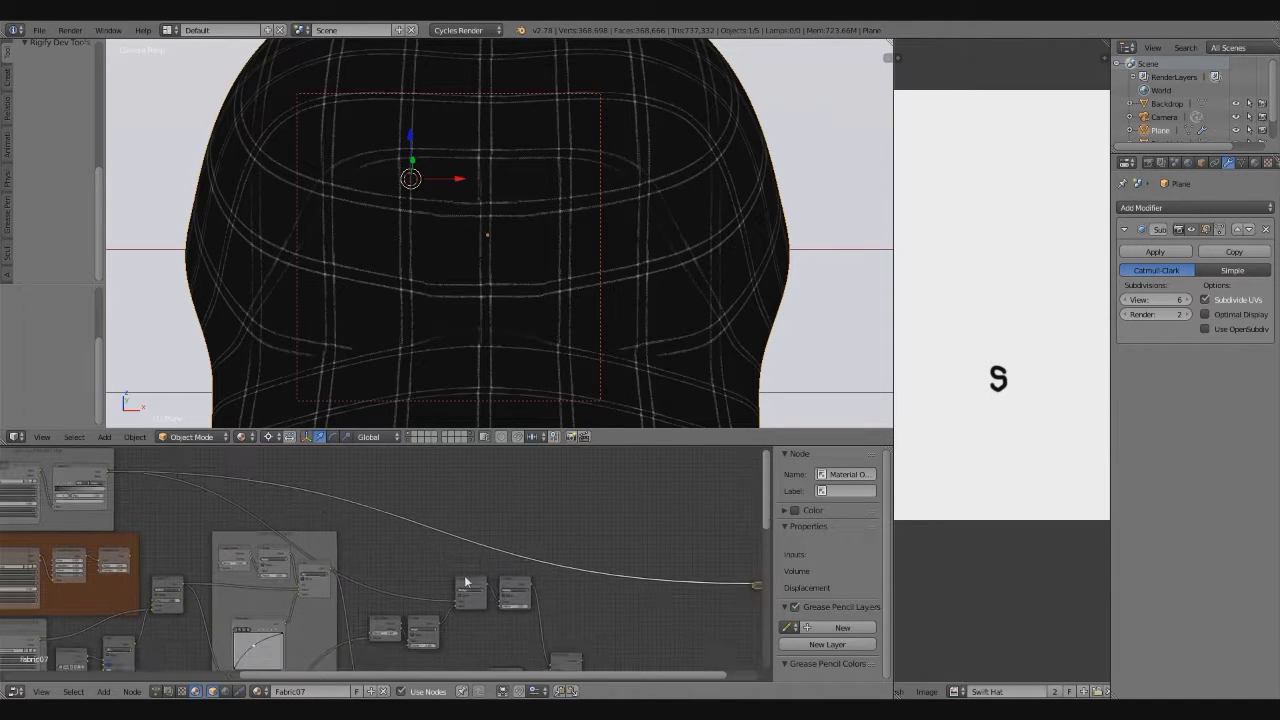
left_click(433, 594, "ctrl+shift")
scroll(276, 554, "up", 2)
mouse_move(276, 554)
middle_mouse_down()
mouse_move(425, 575)
mouse_move(423, 618)
middle_mouse_up()
scroll(489, 560, "down", 2)
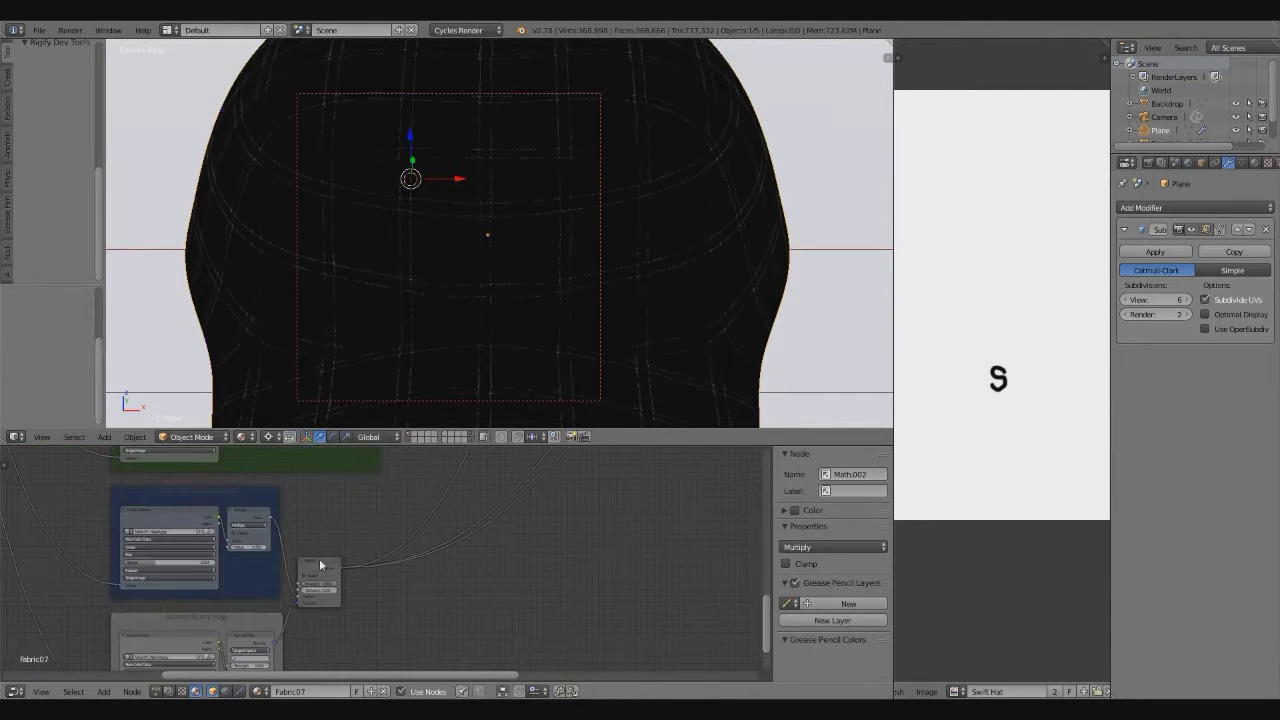
Preview the normal map, height map and normal texture outputs on the cap
left_click(319, 558, "ctrl+shift")
scroll(319, 558, "up", 2)
middle_click_drag(420, 560, 420, 480)
left_click(418, 600, "ctrl+shift")
scroll(460, 299, "up", 2)
scroll(460, 299, "up", 1)
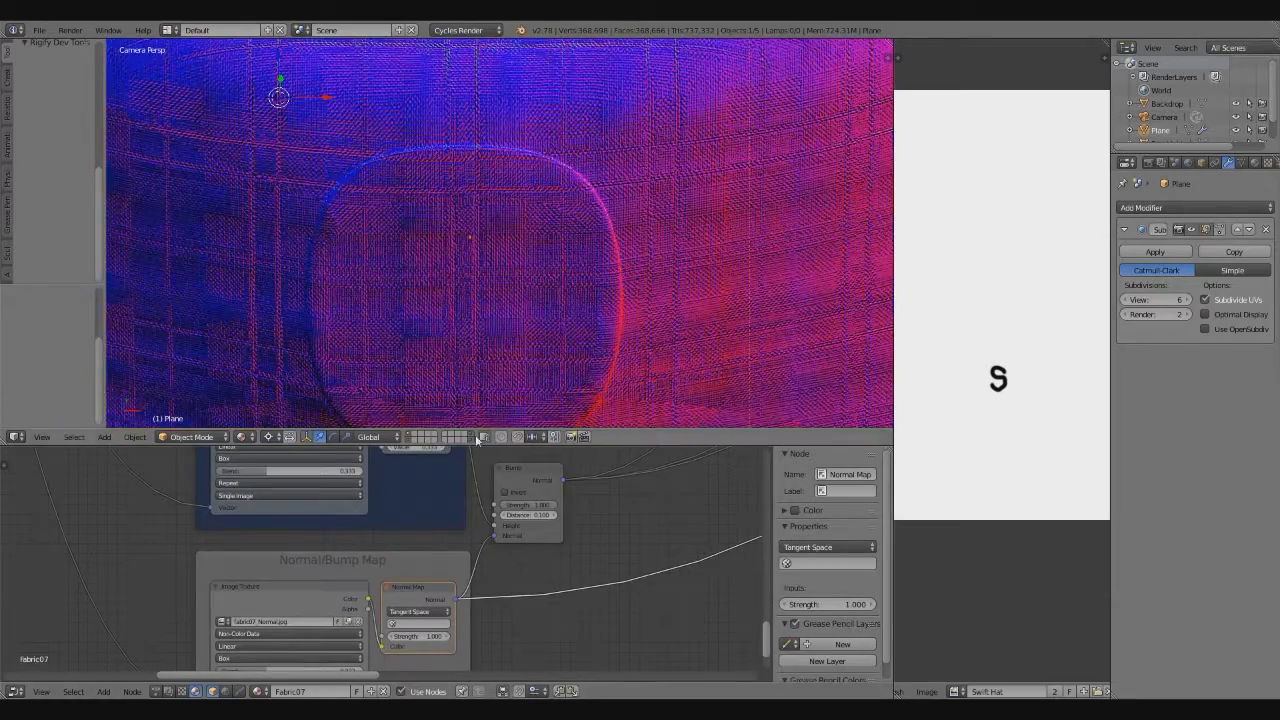
middle_click_drag(480, 450, 436, 523)
left_click(436, 523, "ctrl+shift")
left_click(433, 657, "ctrl+shift")
left_click(422, 518, "ctrl+shift")
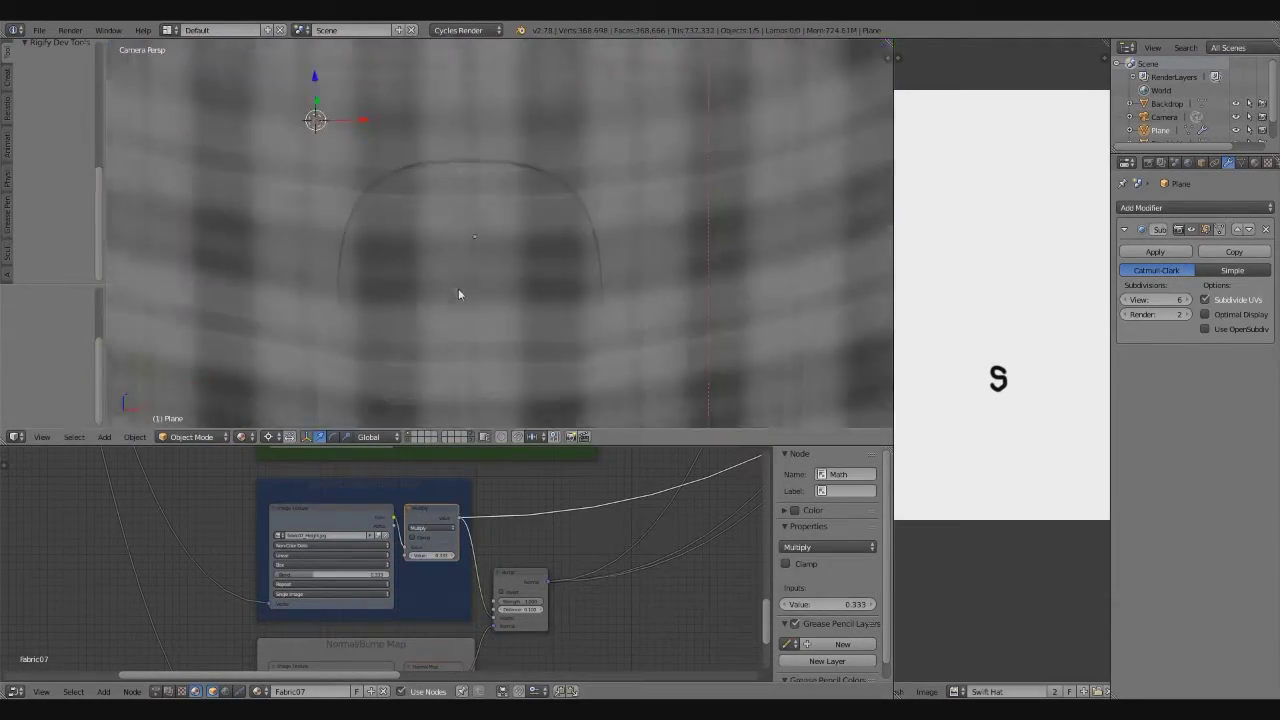
scroll(458, 288, "up", 2)
scroll(456, 306, "up", 1)
scroll(454, 309, "up", 1)
middle_click_drag(409, 681, 409, 551)
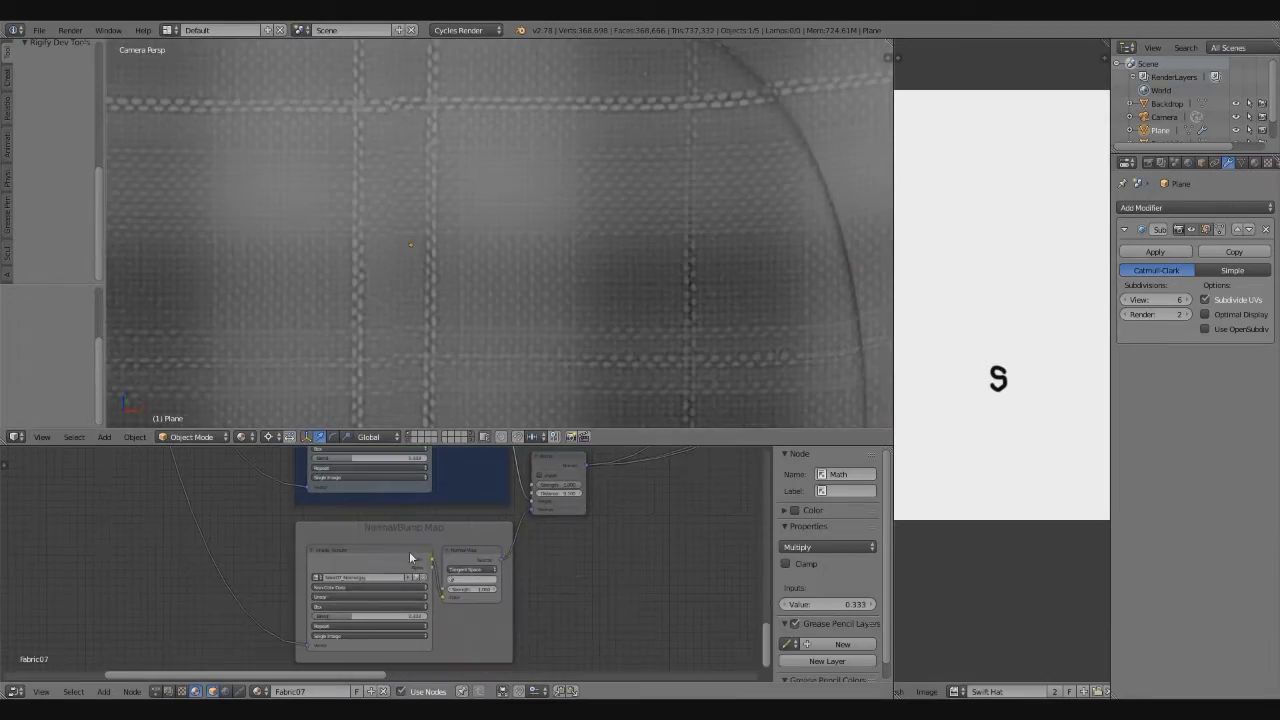
left_click(409, 551, "ctrl+shift")
left_click(440, 528, "ctrl+shift")
middle_click_drag(464, 624, 464, 580)
left_click(464, 580, "ctrl+shift")
left_click(464, 580, "ctrl+shift")
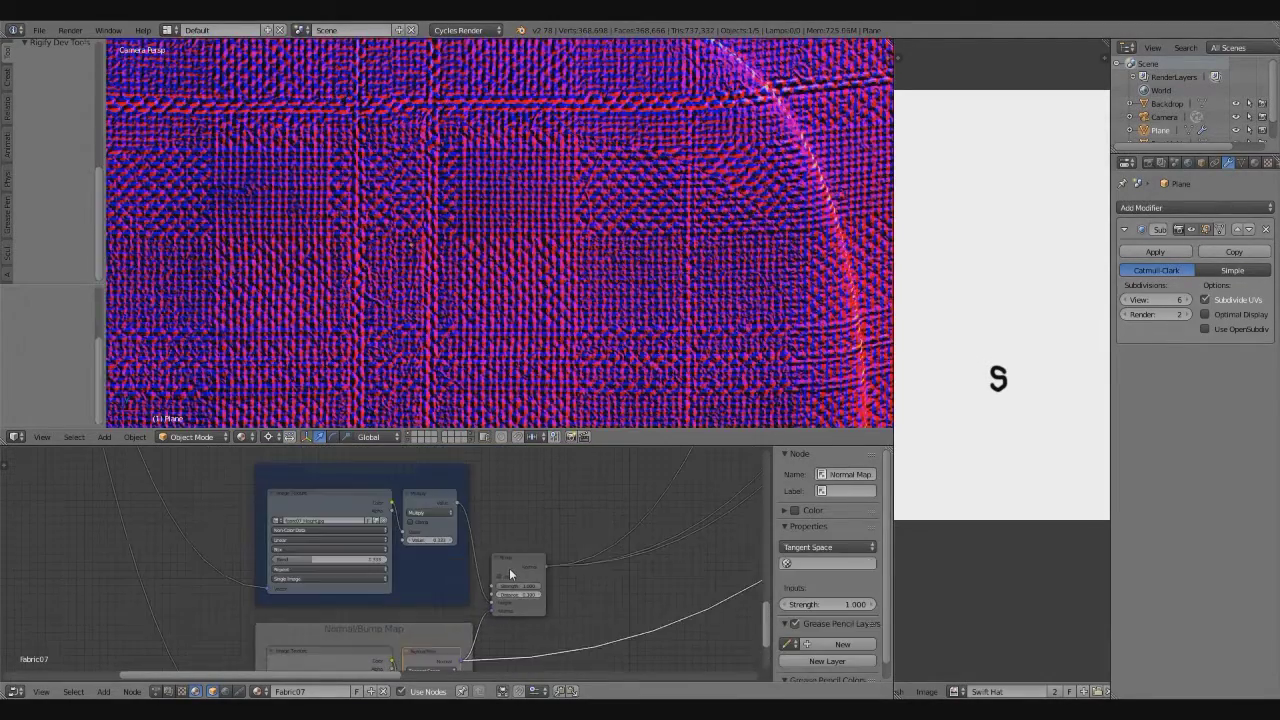
Add a Vector > Bump node and link the height texture into it
left_click(507, 572, "ctrl+shift")
scroll(509, 568, "down", 1)
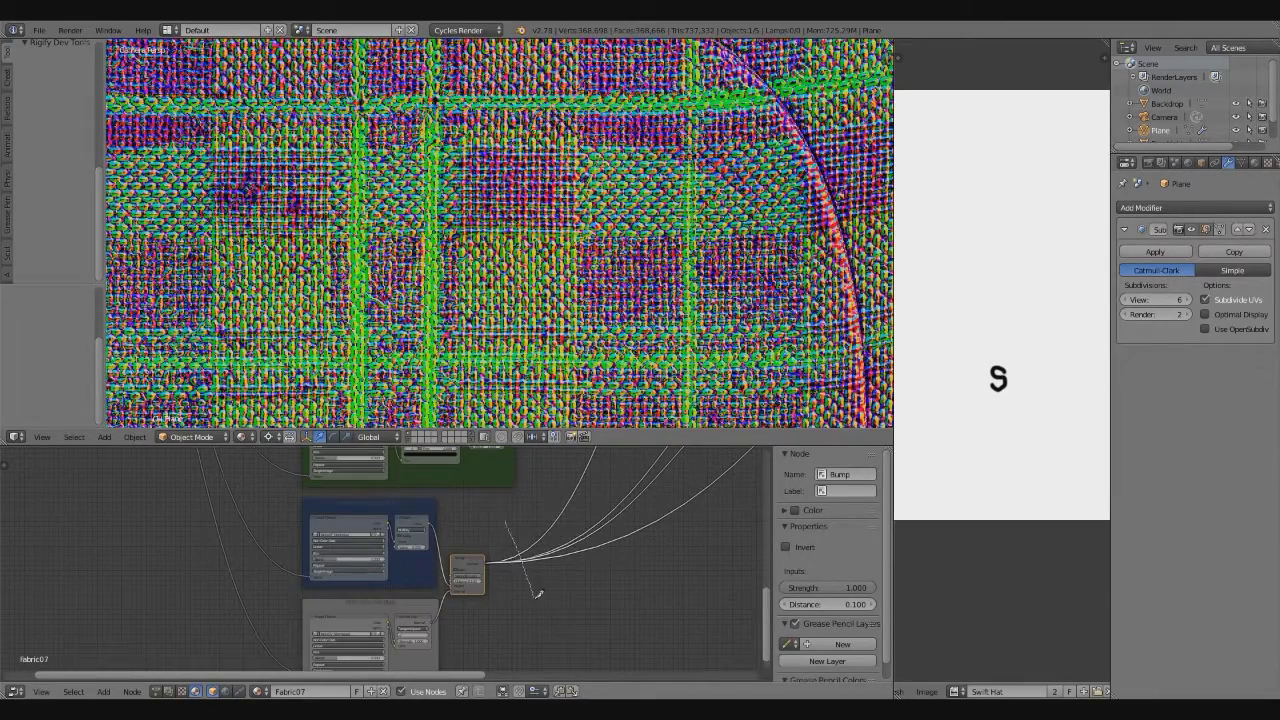
scroll(500, 585, "down", 2)
scroll(486, 574, "down", 1)
key("shift+a")
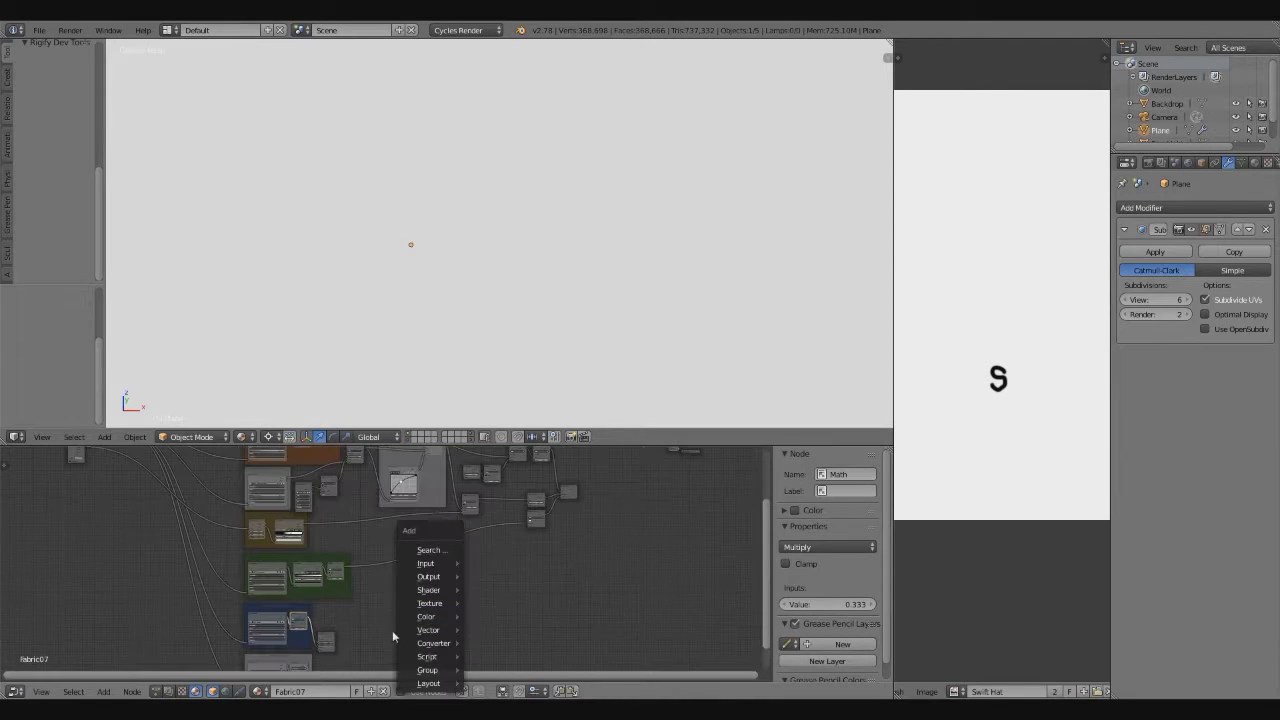
left_click(486, 660)
scroll(203, 513, "up", 5)
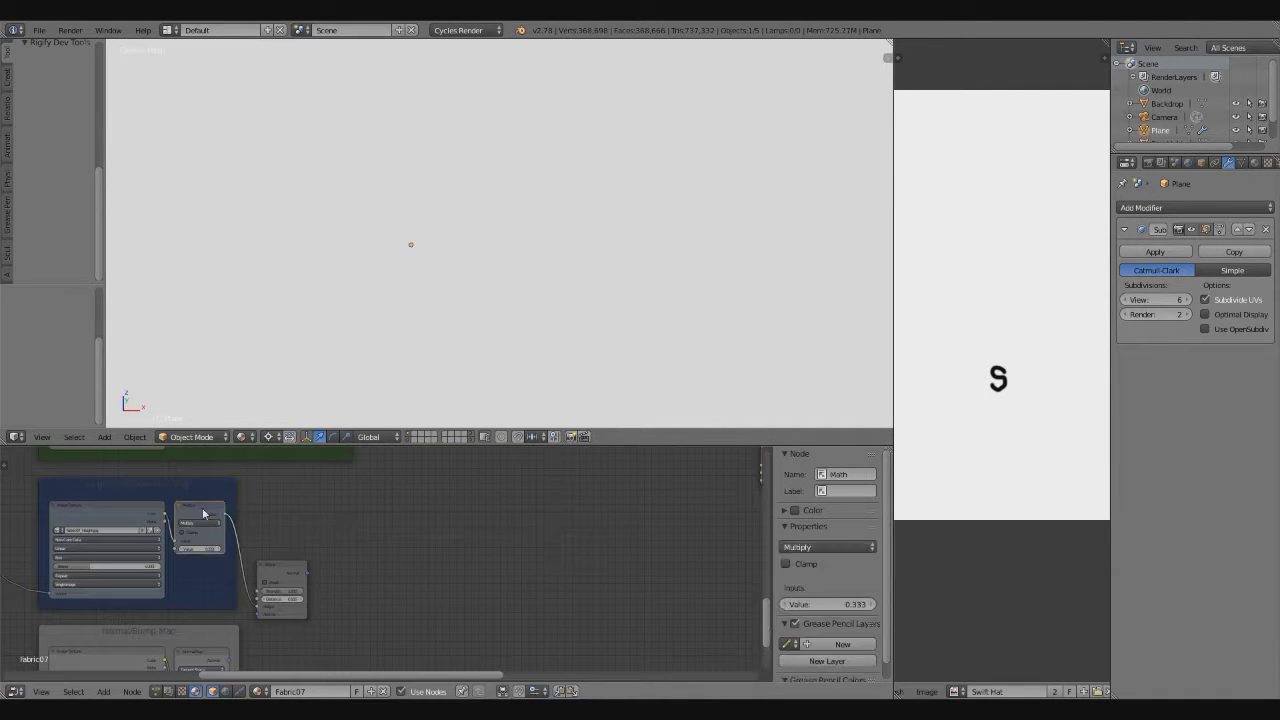
scroll(203, 513, "down", 2)
left_click_drag(250, 530, 337, 534)
scroll(371, 587, "up", 2)
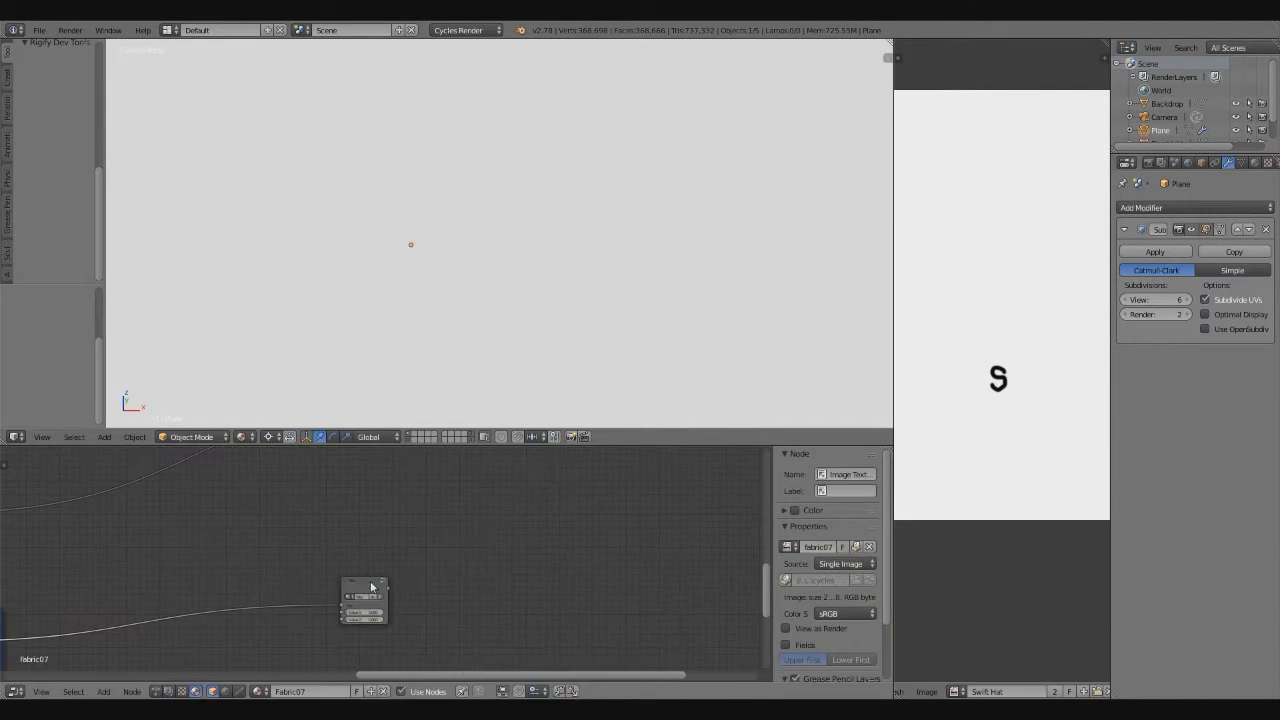
scroll(371, 587, "down", 2)
scroll(412, 578, "up", 3)
Preview the new Mix node's output, then restore the full blue fabric material on the cap
left_click(350, 598)
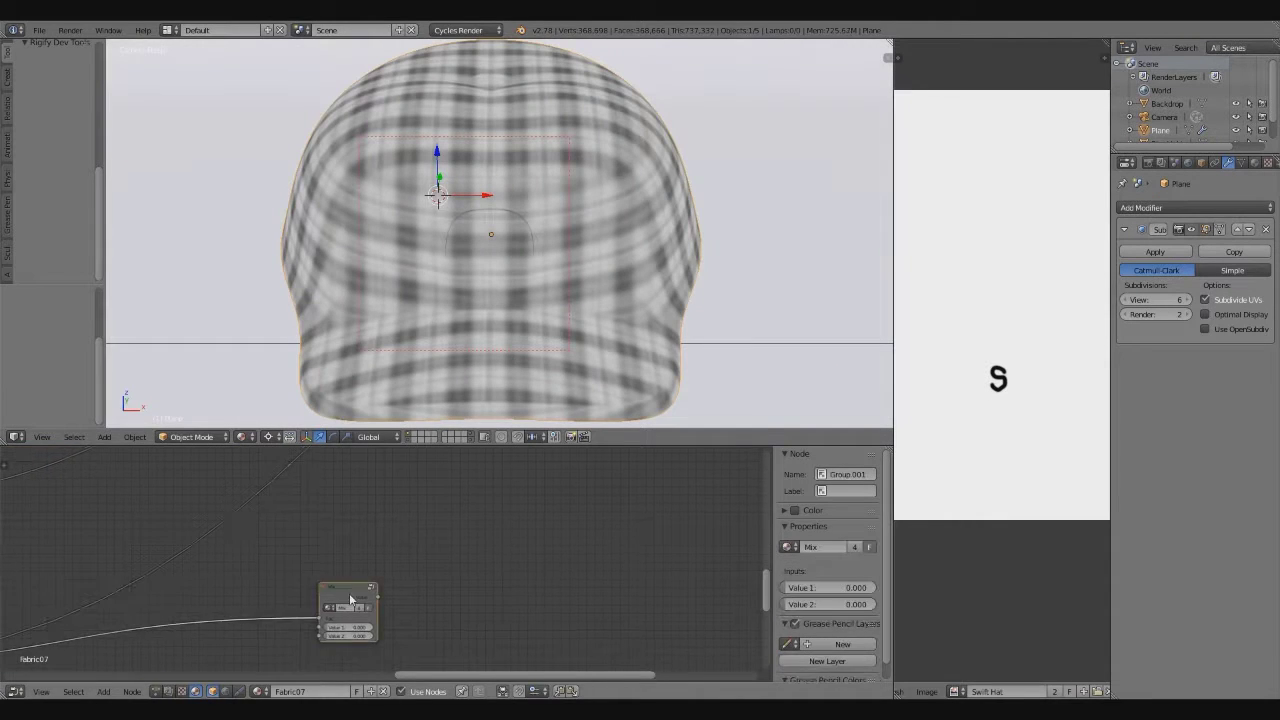
scroll(350, 598, "down", 3)
middle_click_drag(541, 572, 446, 590)
left_click(569, 494)
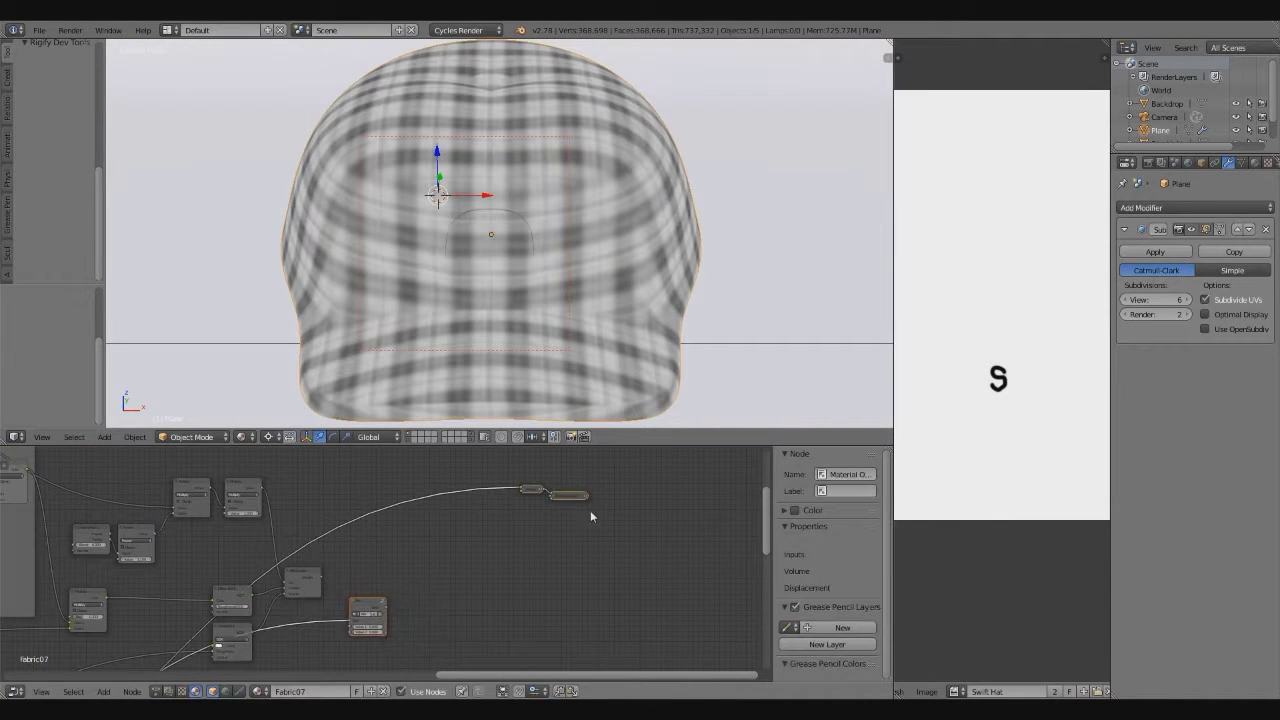
scroll(620, 534, "up", 2)
left_click(380, 580, "ctrl+shift")
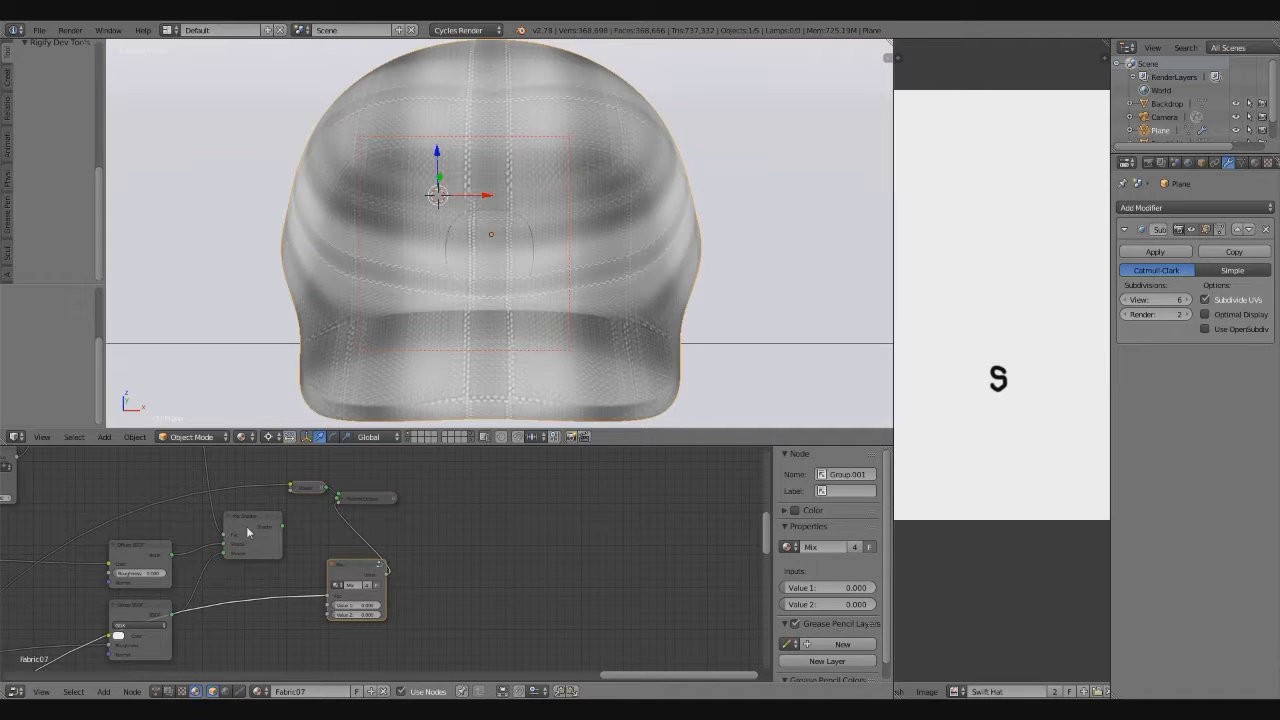
left_click(248, 532, "ctrl+shift")
scroll(300, 560, "up", 2)
scroll(410, 600, "down", 5)
Lower the Multiply node's Fac to 0.01 to soften the cap texture
scroll(390, 565, "up", 2)
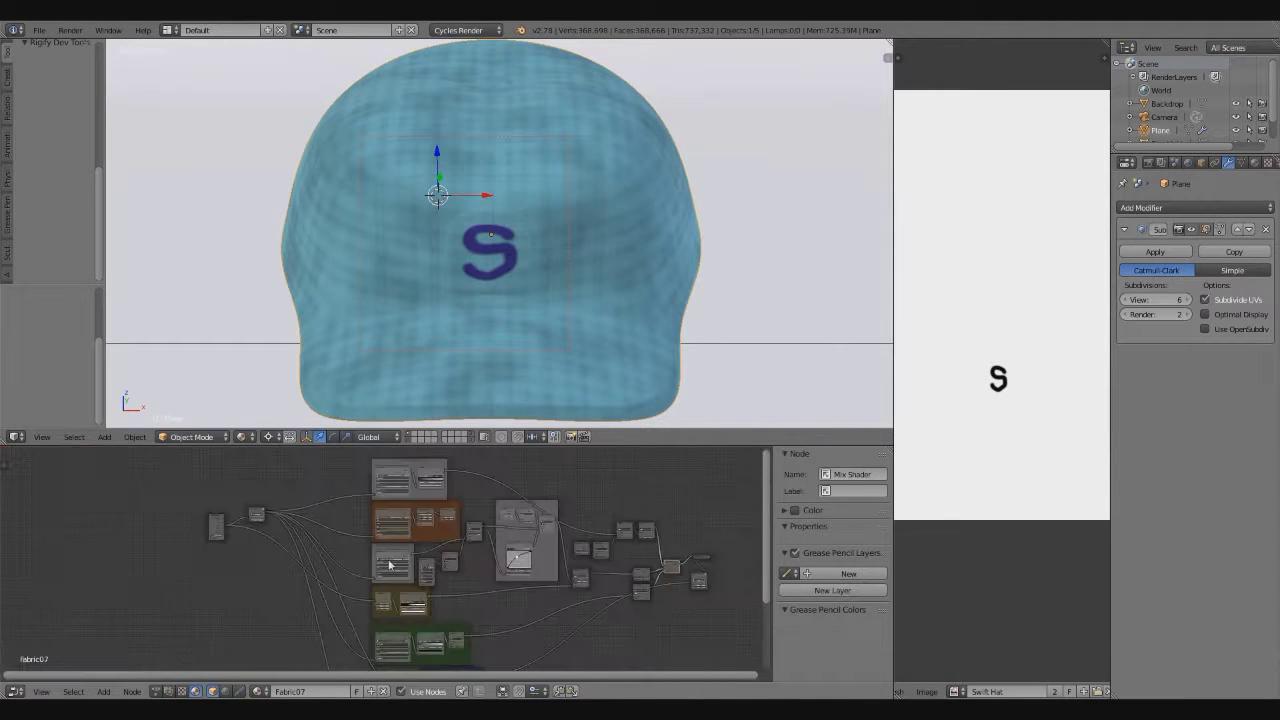
scroll(390, 565, "up", 3)
scroll(380, 580, "up", 2)
middle_click_drag(400, 600, 337, 618, "shift")
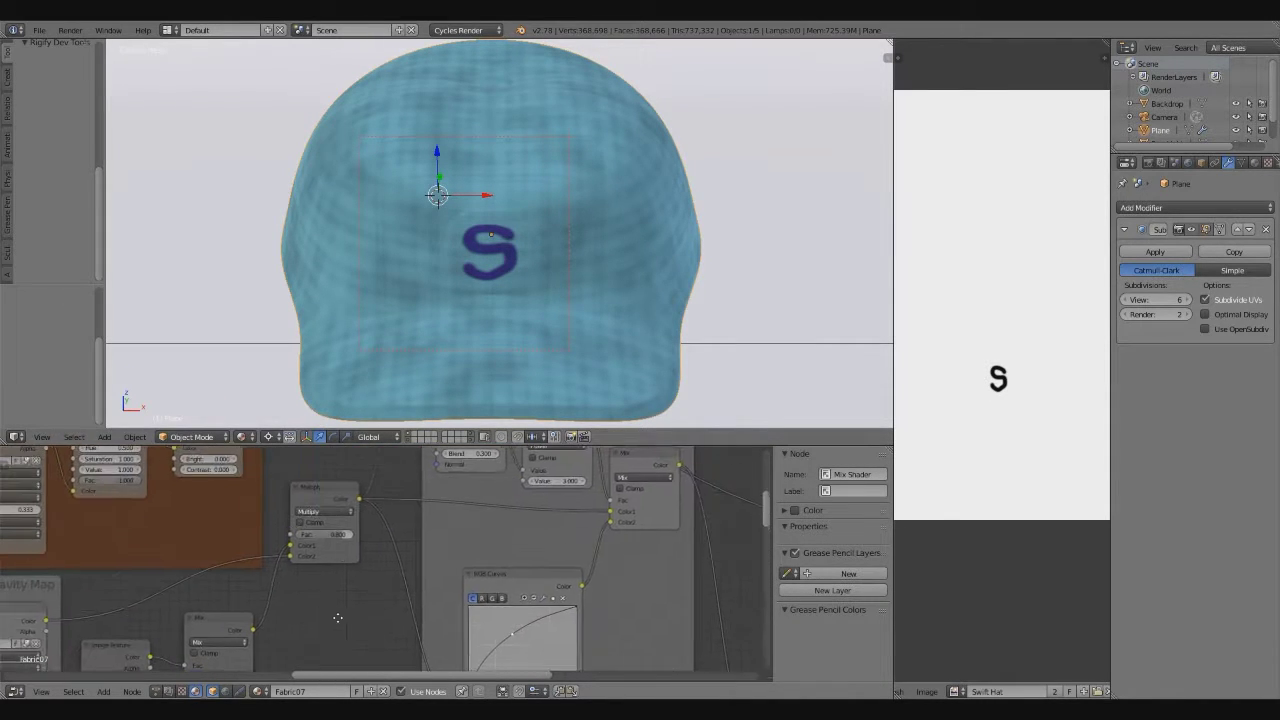
mouse_move(330, 535)
left_mouse_down()
mouse_move(312, 535)
mouse_move(334, 535)
left_mouse_up()
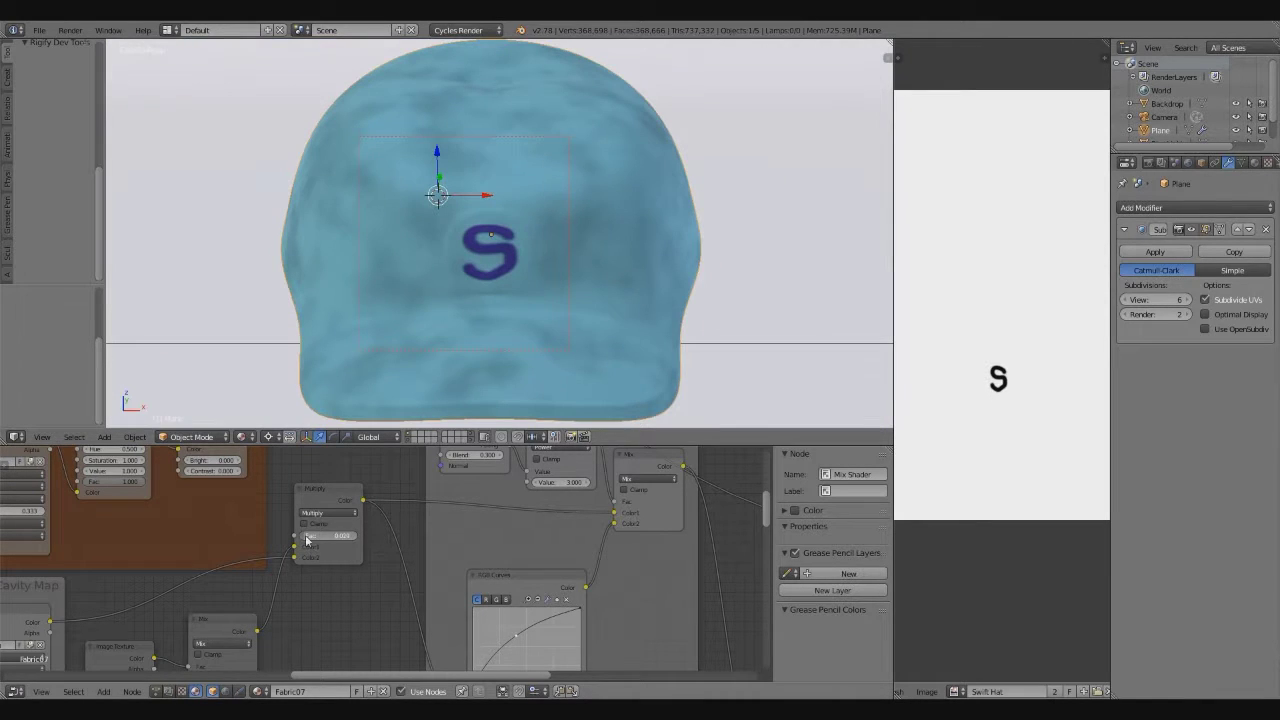
scroll(690, 593, "down", 2)
scroll(600, 570, "down", 2)
scroll(500, 550, "down", 2)
scroll(461, 530, "down", 2)
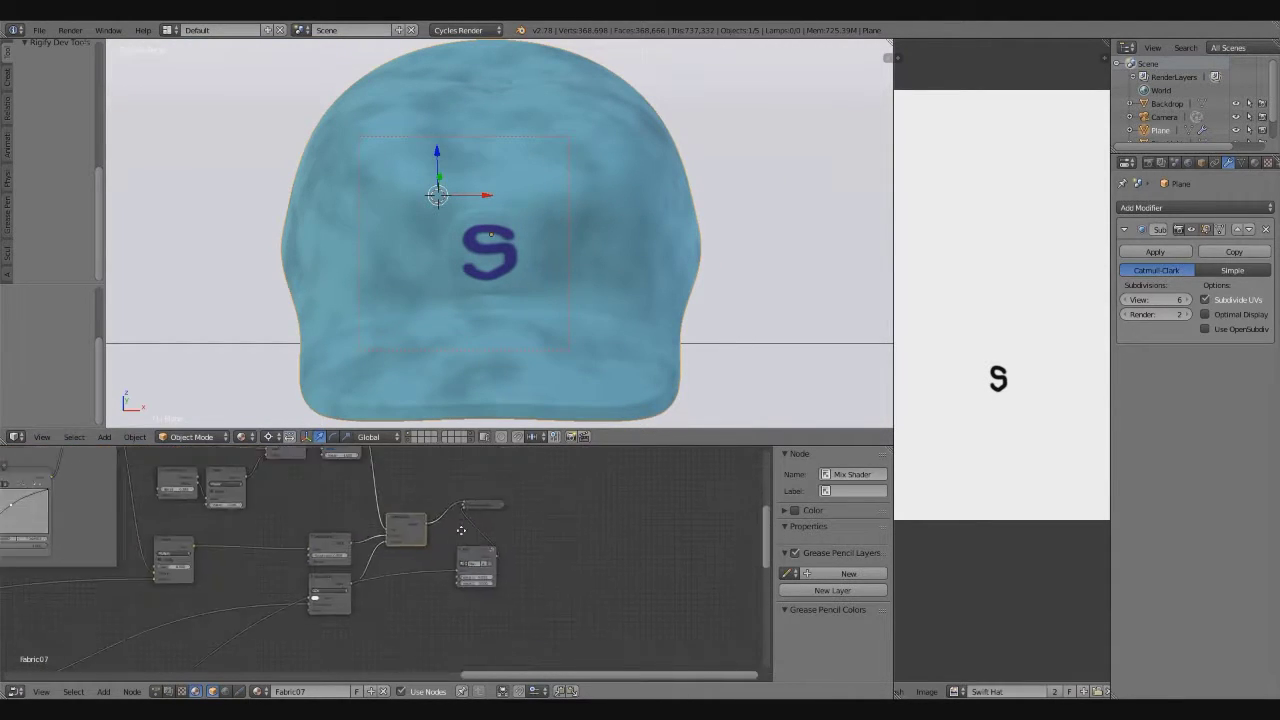
scroll(461, 530, "up", 4)
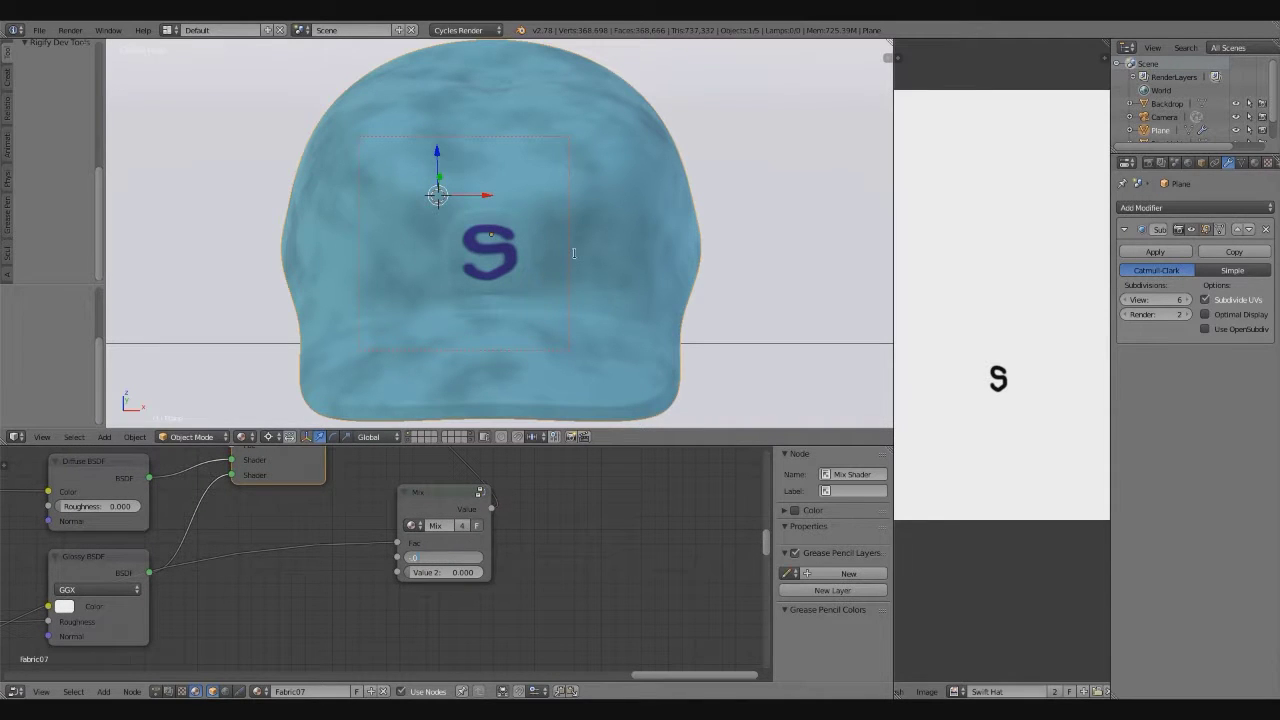
scroll(505, 339, "up", 5)
type("0.01")
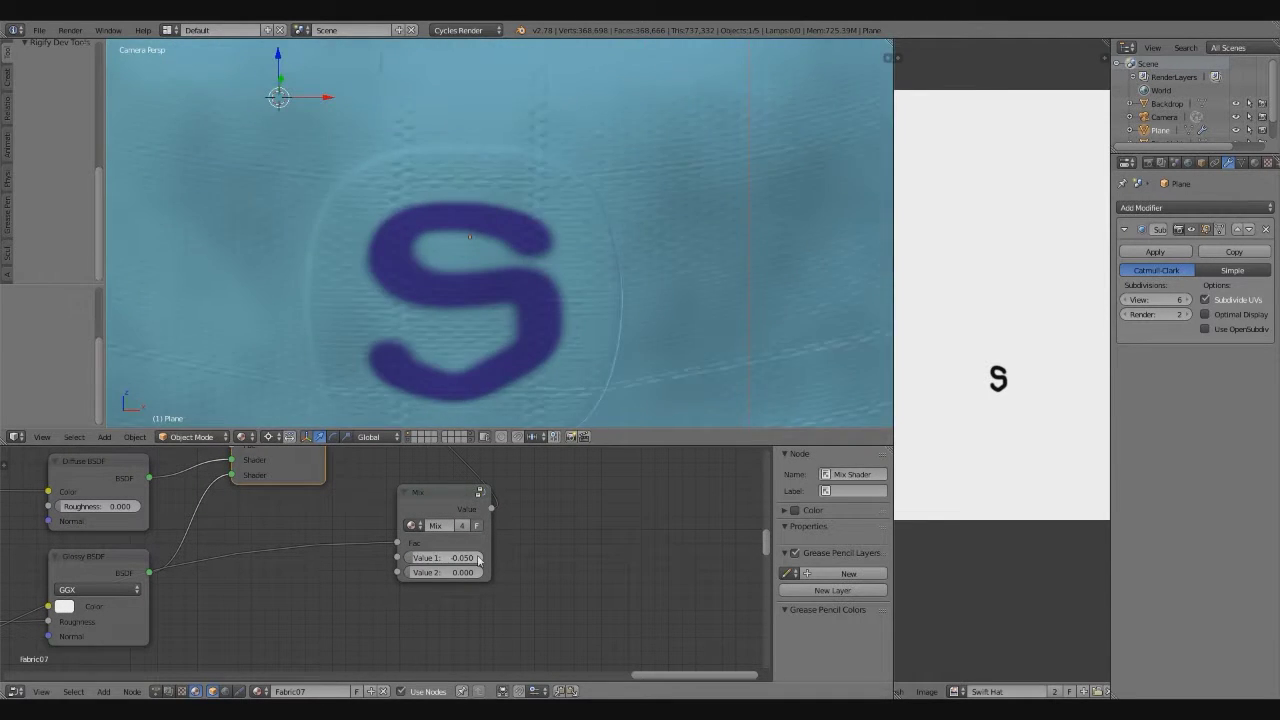
Set the Mix node's Value 1 to -0.05 and Value 2 to 0
scroll(503, 296, "down", 5)
scroll(503, 296, "up", 3)
scroll(503, 296, "down", 3)
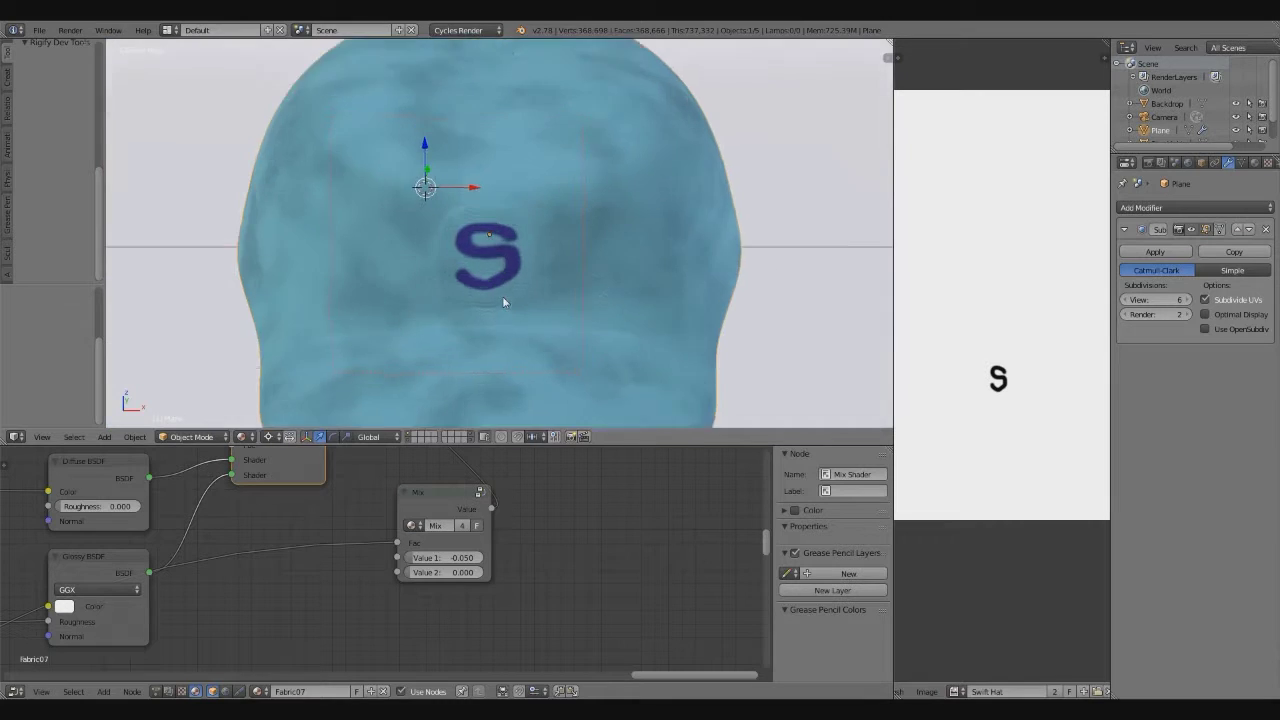
scroll(502, 297, "up", 2)
scroll(502, 299, "down", 3)
scroll(462, 560, "up", 3)
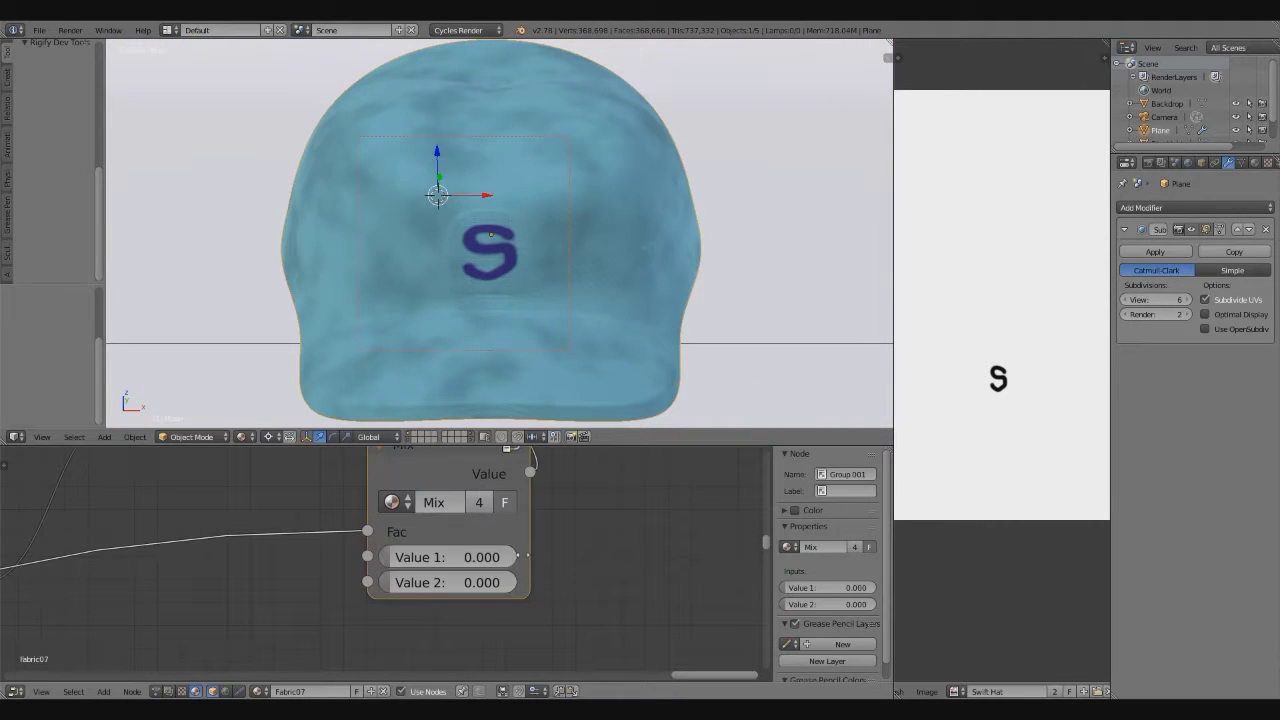
scroll(462, 413, "up", 3)
key("BackSpace")
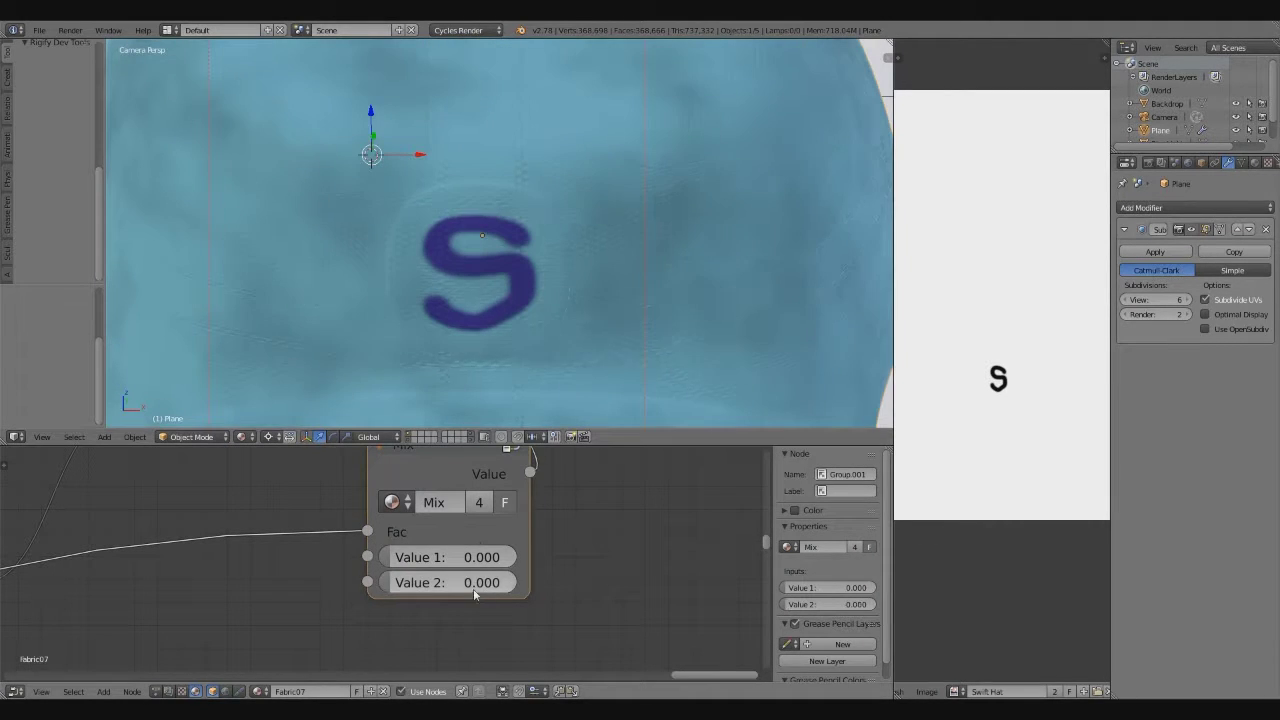
type("-0.05")
key("Return")
Review the Multiply, Hue/Saturation and Bright/Contrast nodes, then enlarge the node editor over the viewport
scroll(480, 300, "down", 3)
scroll(480, 300, "up", 2)
scroll(243, 509, "down", 3)
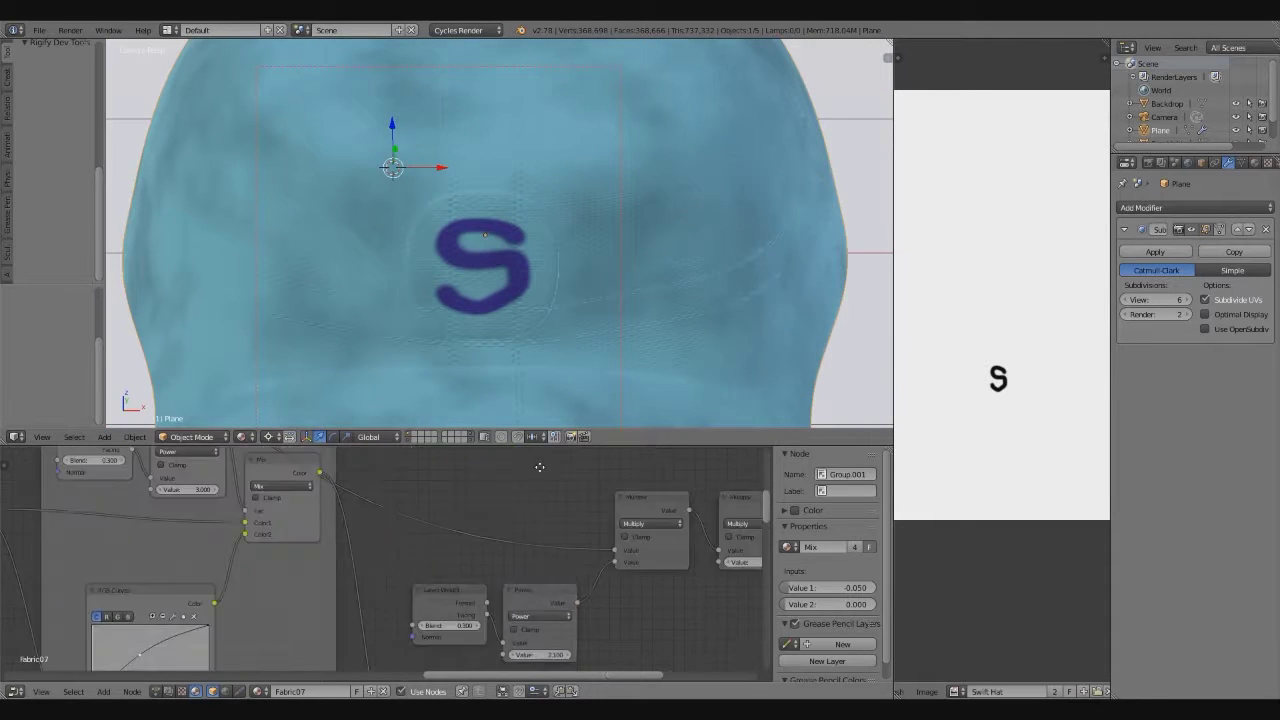
mouse_move(534, 465)
middle_mouse_down()
mouse_move(504, 636)
mouse_move(674, 647)
middle_mouse_up()
scroll(402, 302, "down", 4)
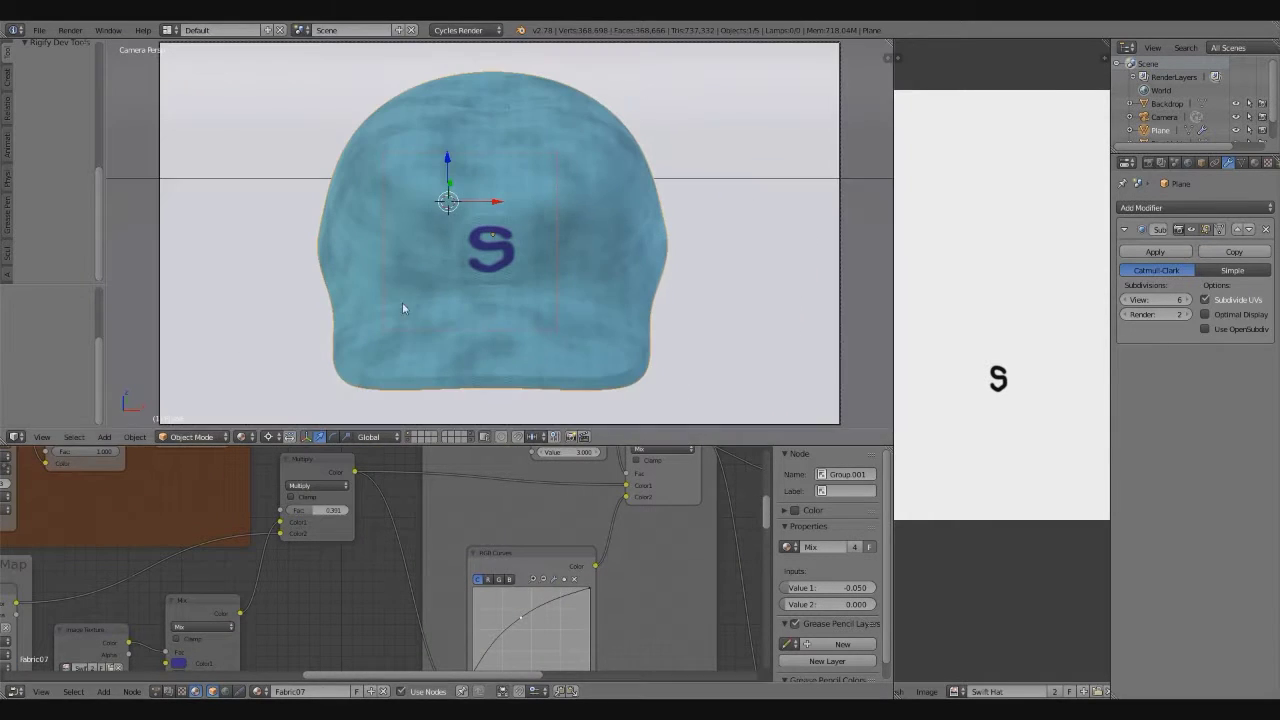
middle_click_drag(320, 577, 327, 518)
scroll(327, 518, "up", 2)
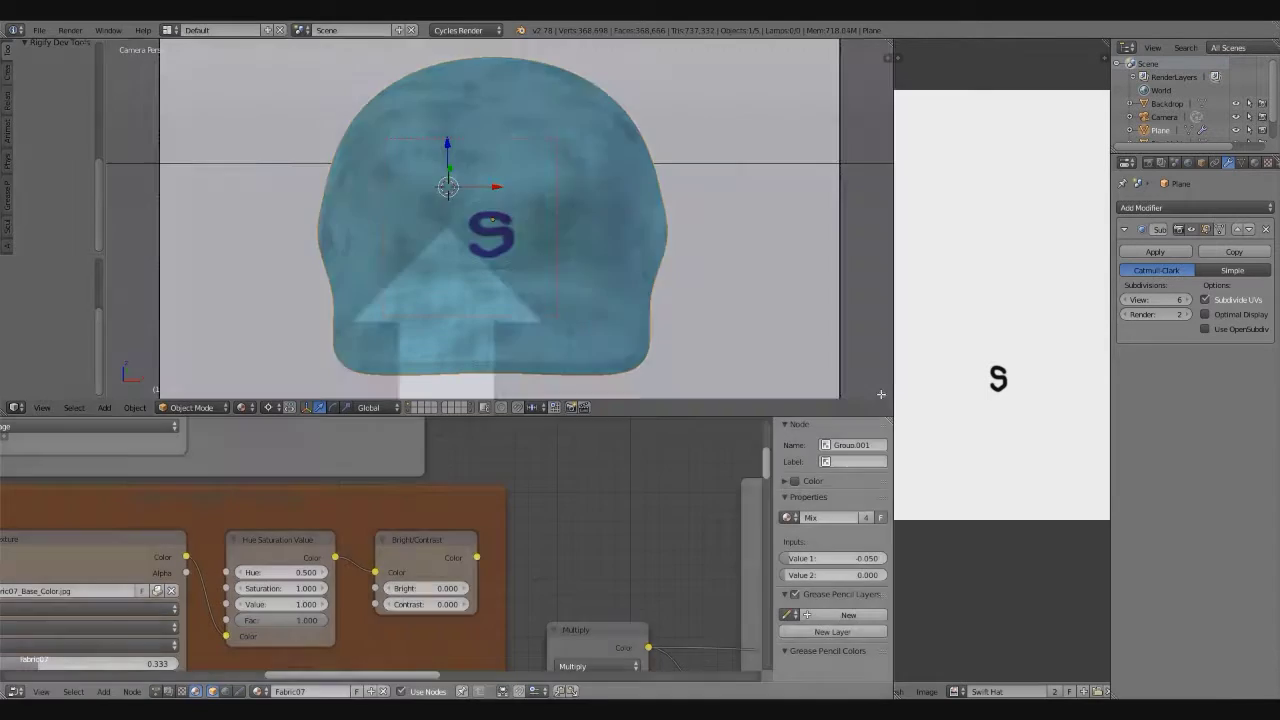
left_click_drag(494, 428, 666, 76)
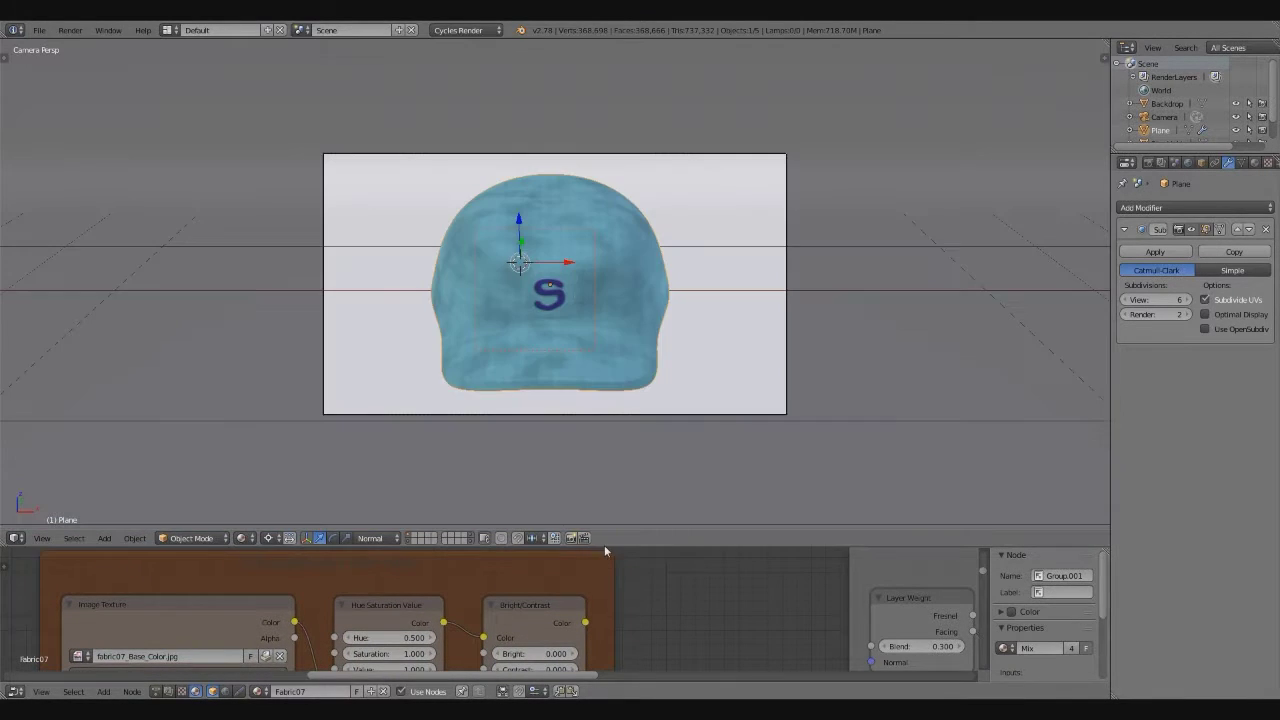
Give the node editor more room and relink the Mix Shader to the Material Output
left_click_drag(604, 548, 603, 388)
middle_click_drag(603, 388, 478, 452)
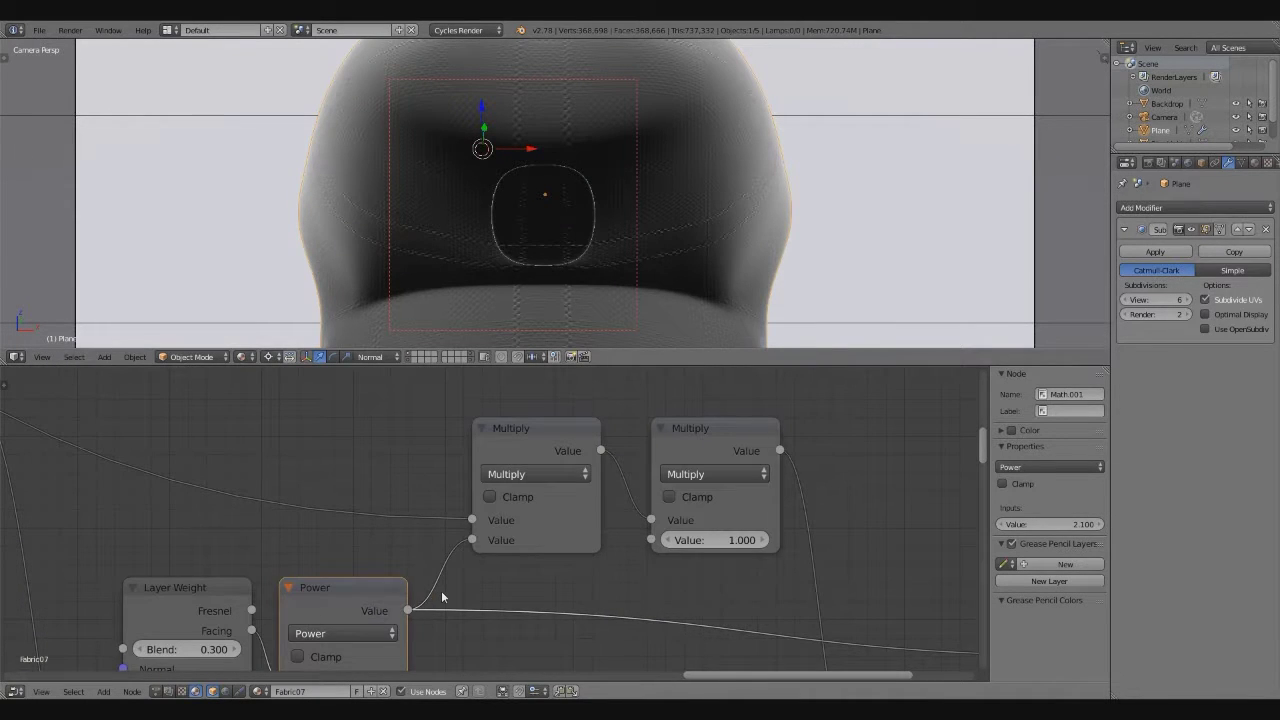
left_click(520, 477)
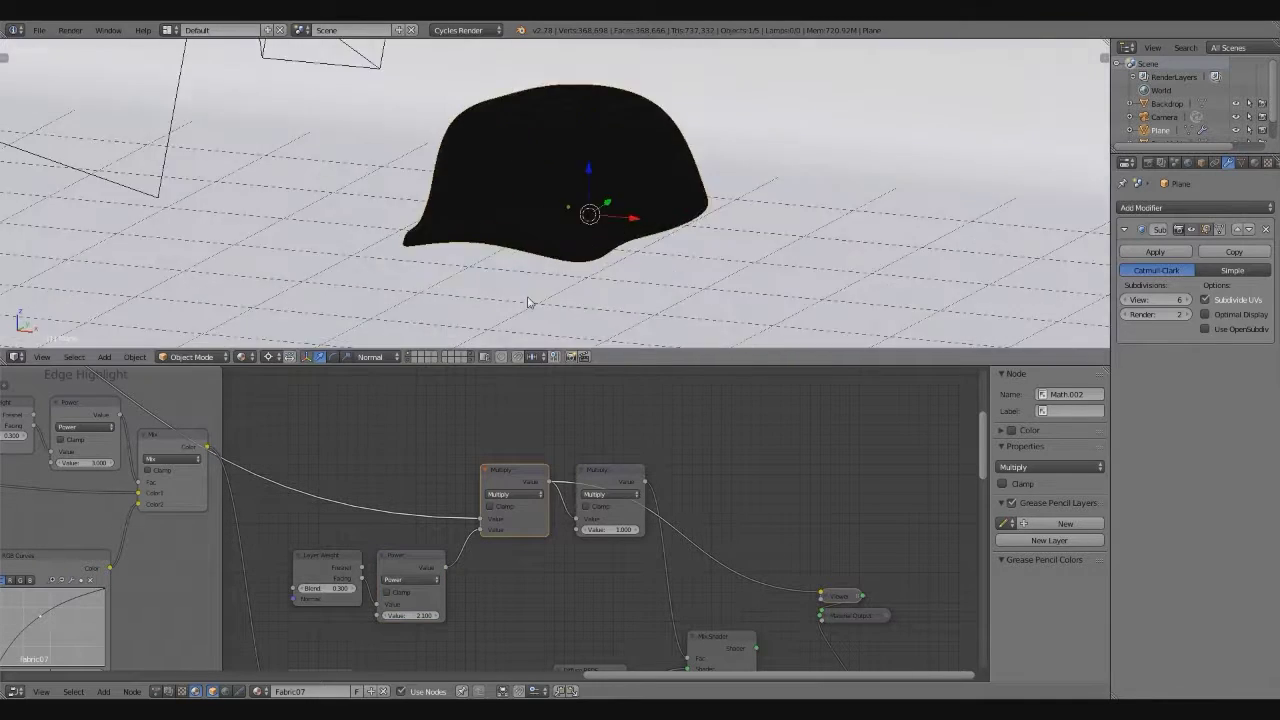
middle_click_drag(529, 302, 596, 257)
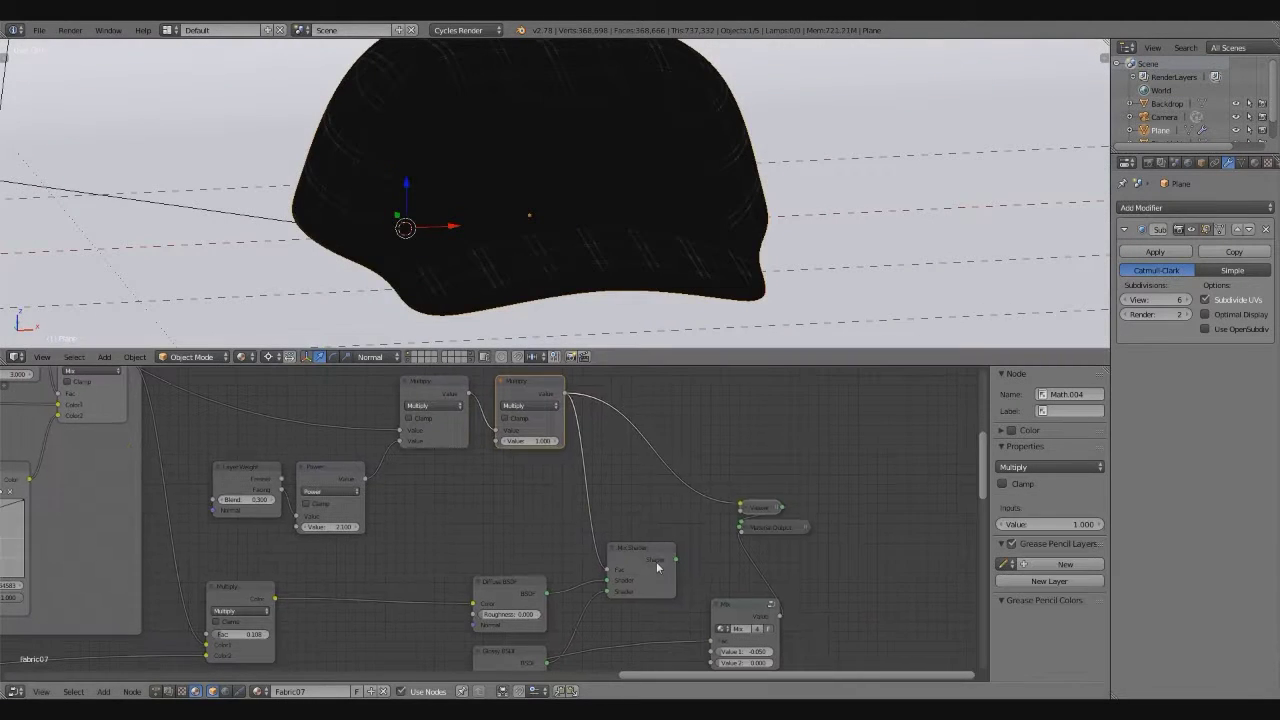
left_click(657, 567, "ctrl+shift")
key("KP_0")
Preview the cap in Rendered shading, then return to Solid shading
left_click(241, 356)
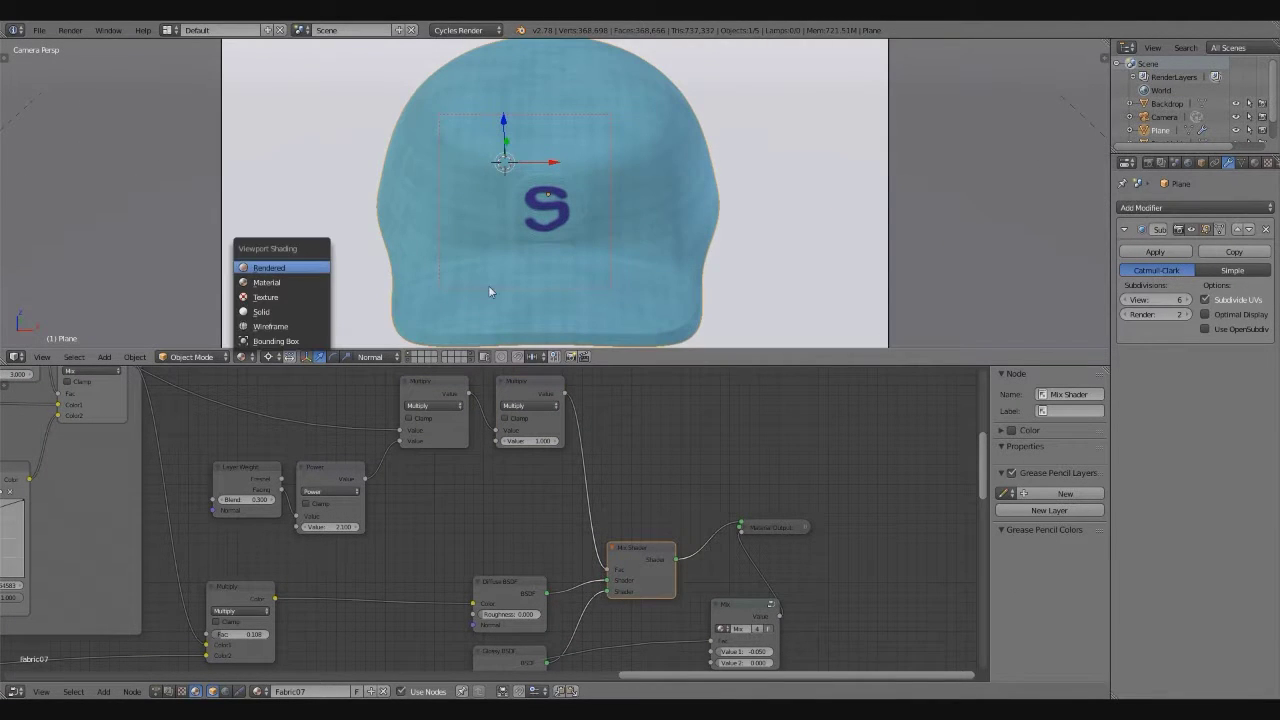
left_click(268, 267)
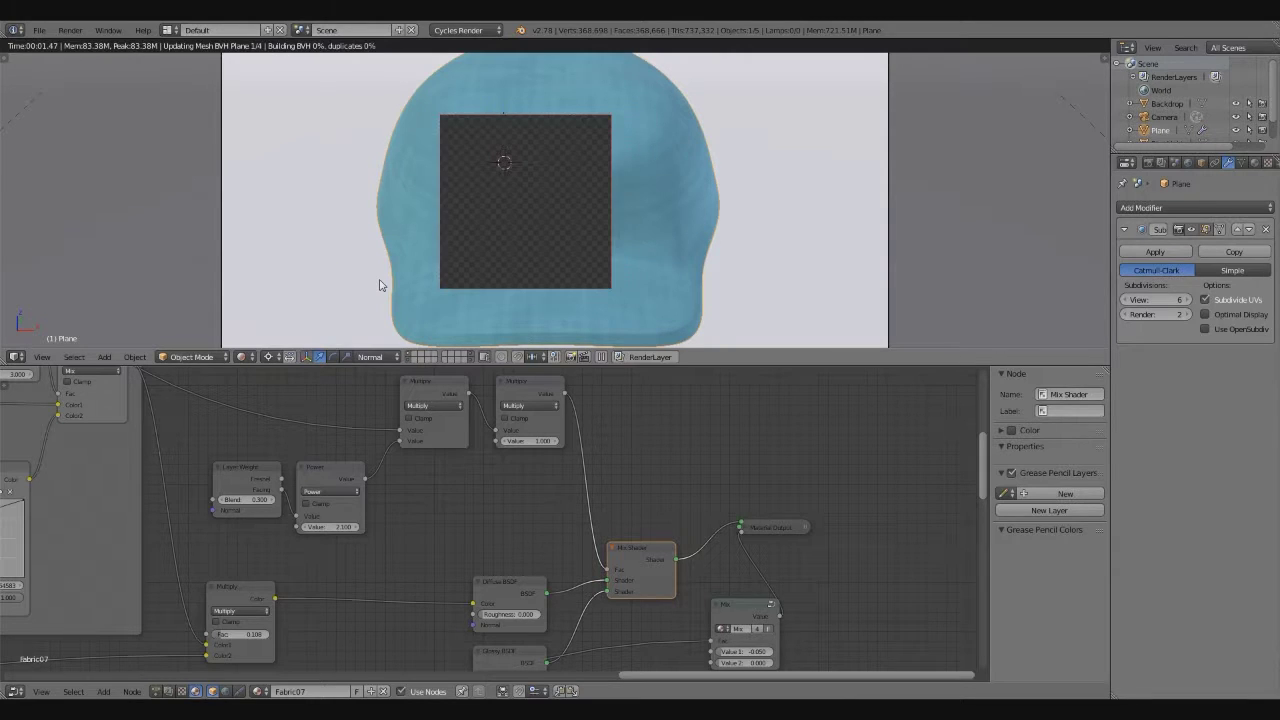
key("shift+z")
Change the Cycles Feature Set from Supported to Experimental
left_click(1148, 162)
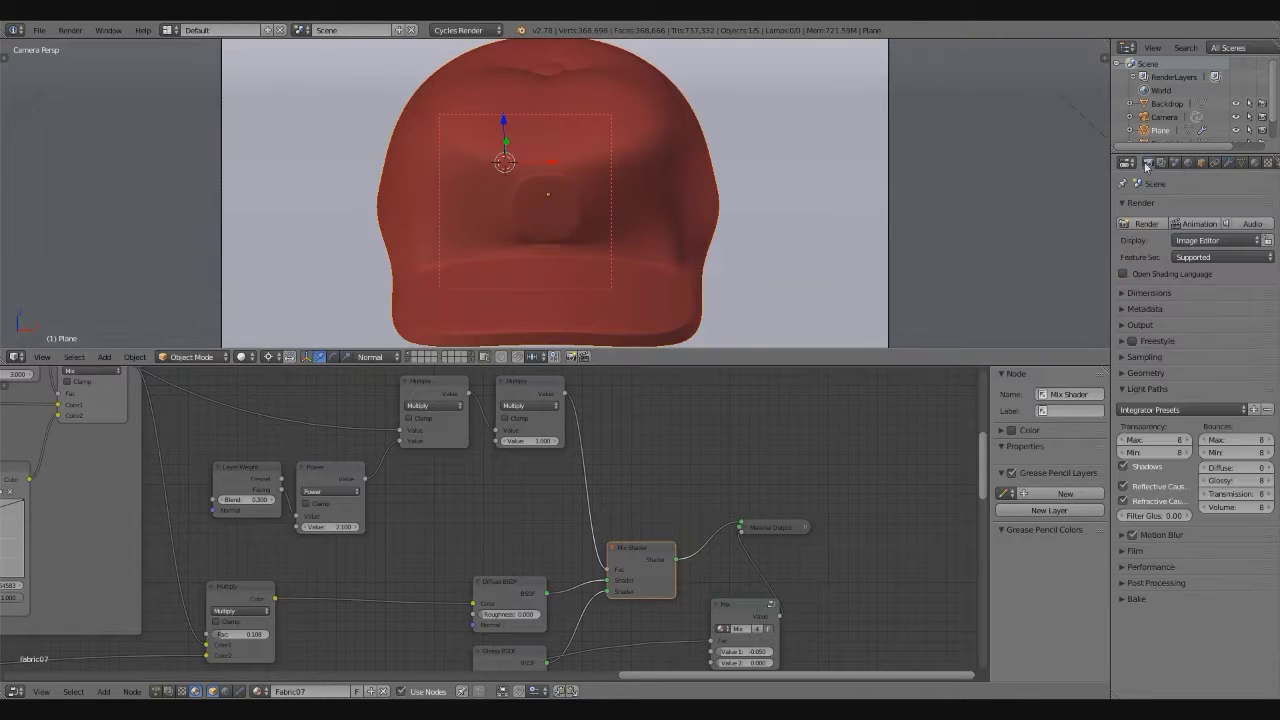
left_click(1140, 372)
left_click(1220, 421)
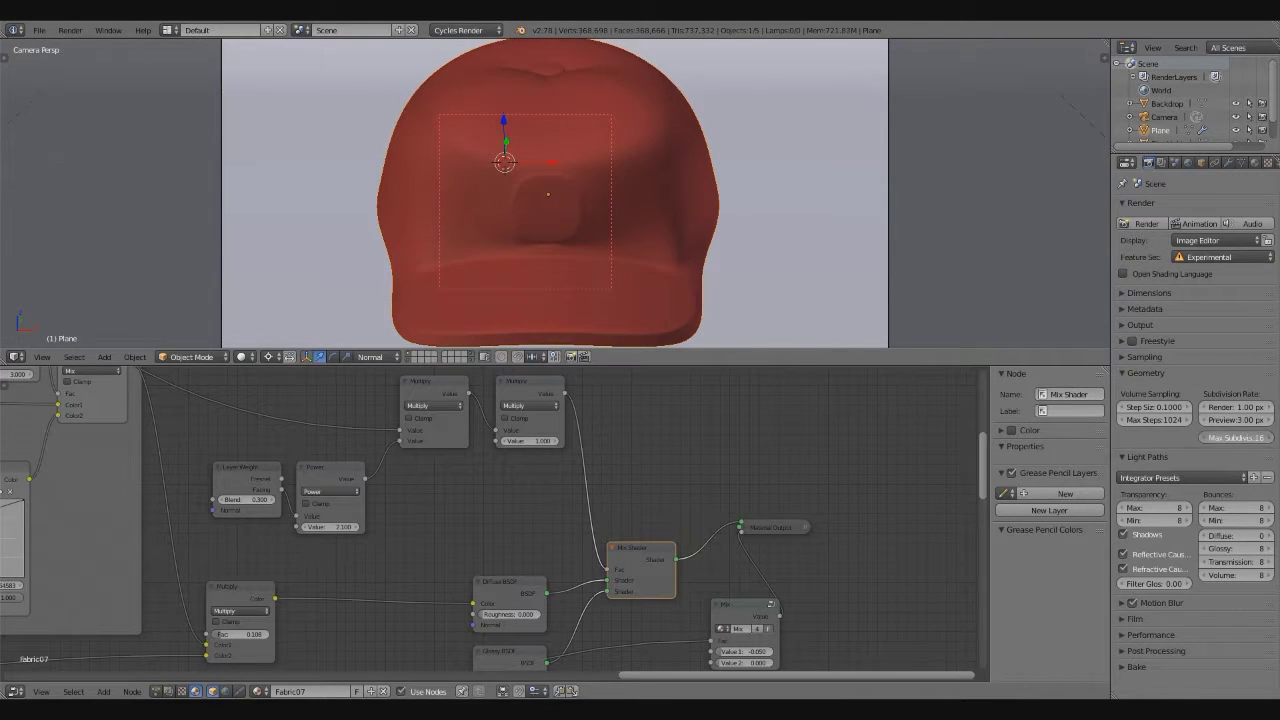
key("Return")
Keep the material's Displacement method on Bump under Settings
left_click(1230, 162)
left_click(1255, 162)
left_click(1142, 431)
left_click(1140, 516)
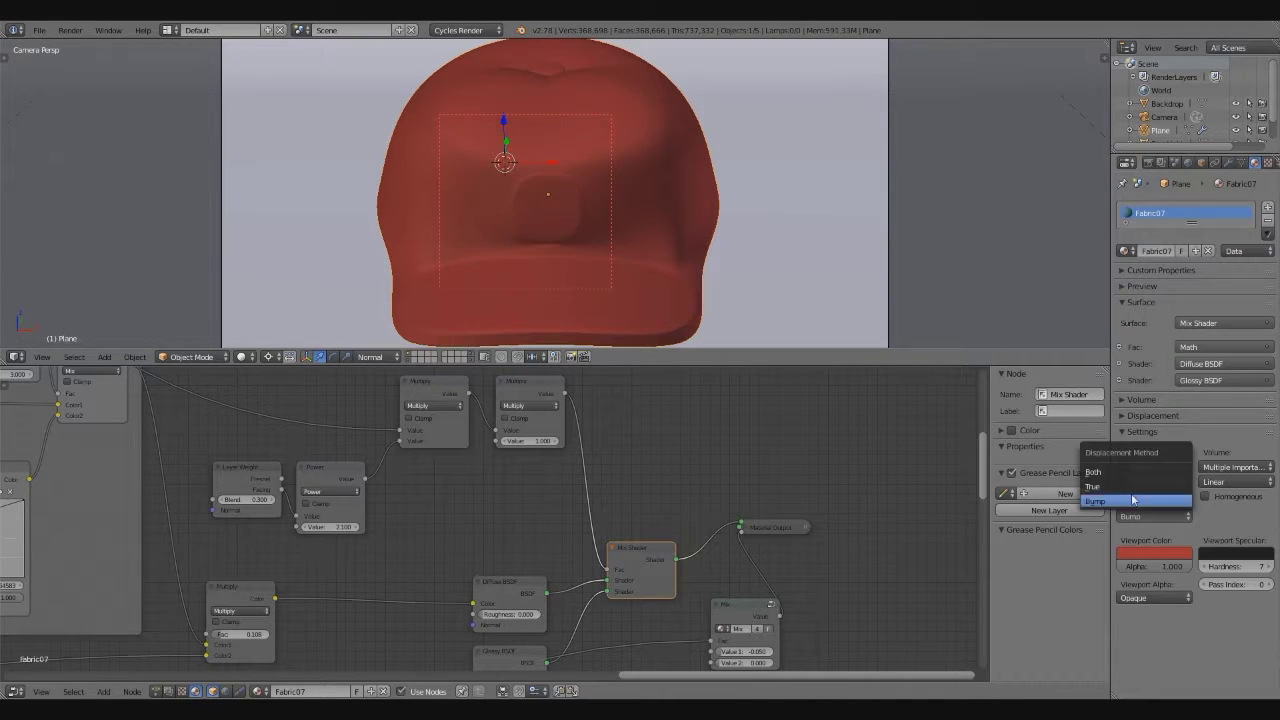
left_click(1133, 500)
scroll(578, 210, "down", 1)
scroll(420, 114, "down", 1)
scroll(690, 281, "down", 4)
Select the backdrop and preview the scene in Rendered shading
right_click(260, 128)
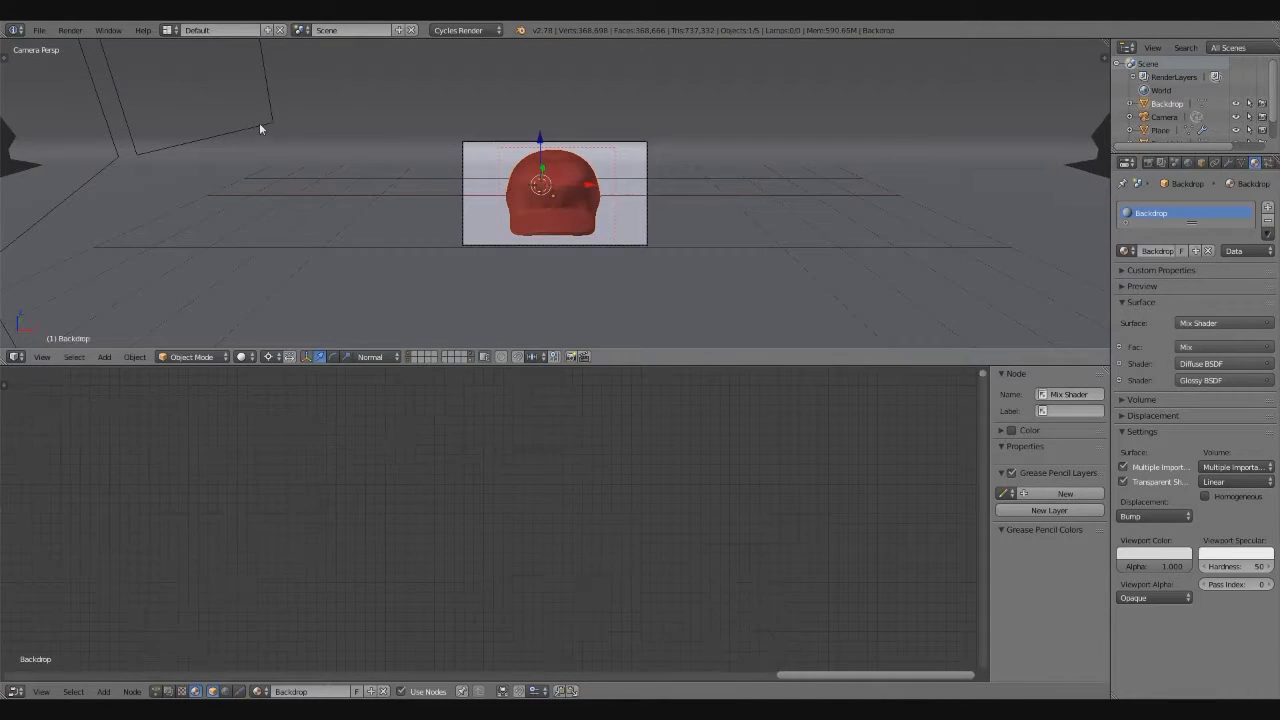
scroll(443, 246, "up", 2)
scroll(443, 246, "up", 1)
left_click(240, 356)
left_click(271, 266)
Set the Rim Light group's Light Falloff Strength to 3.5
right_click(329, 229)
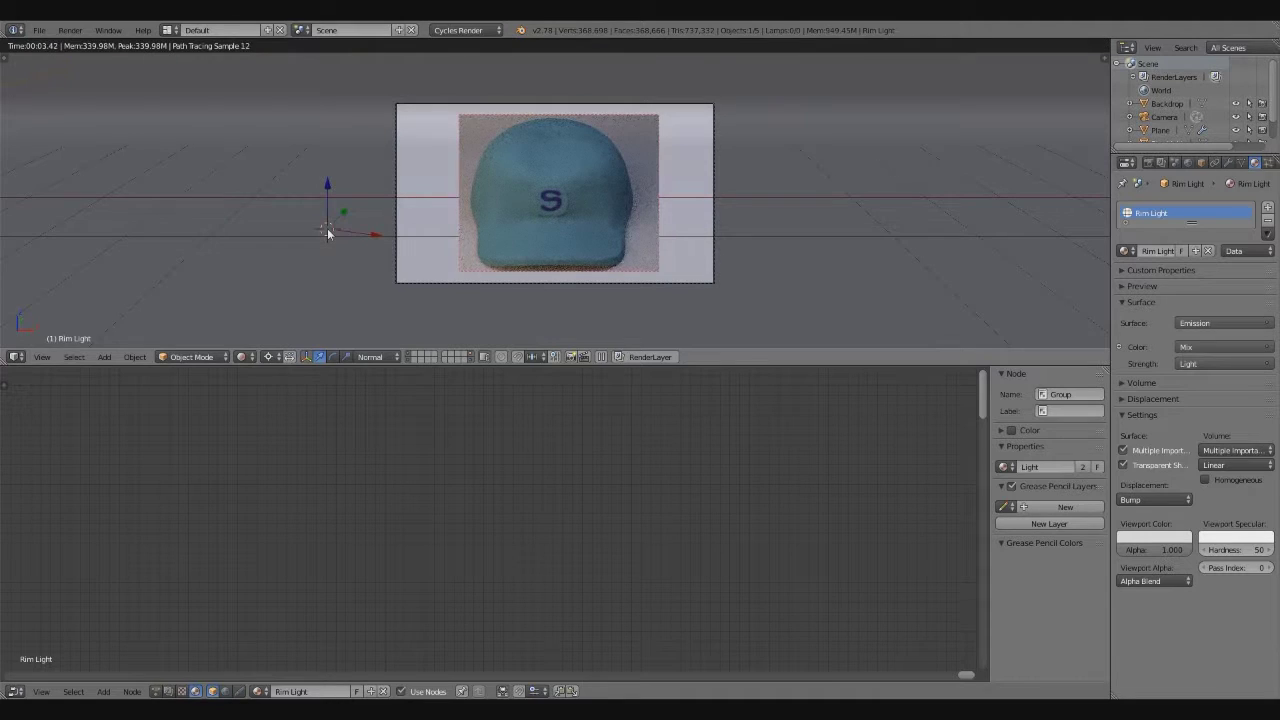
key("Home")
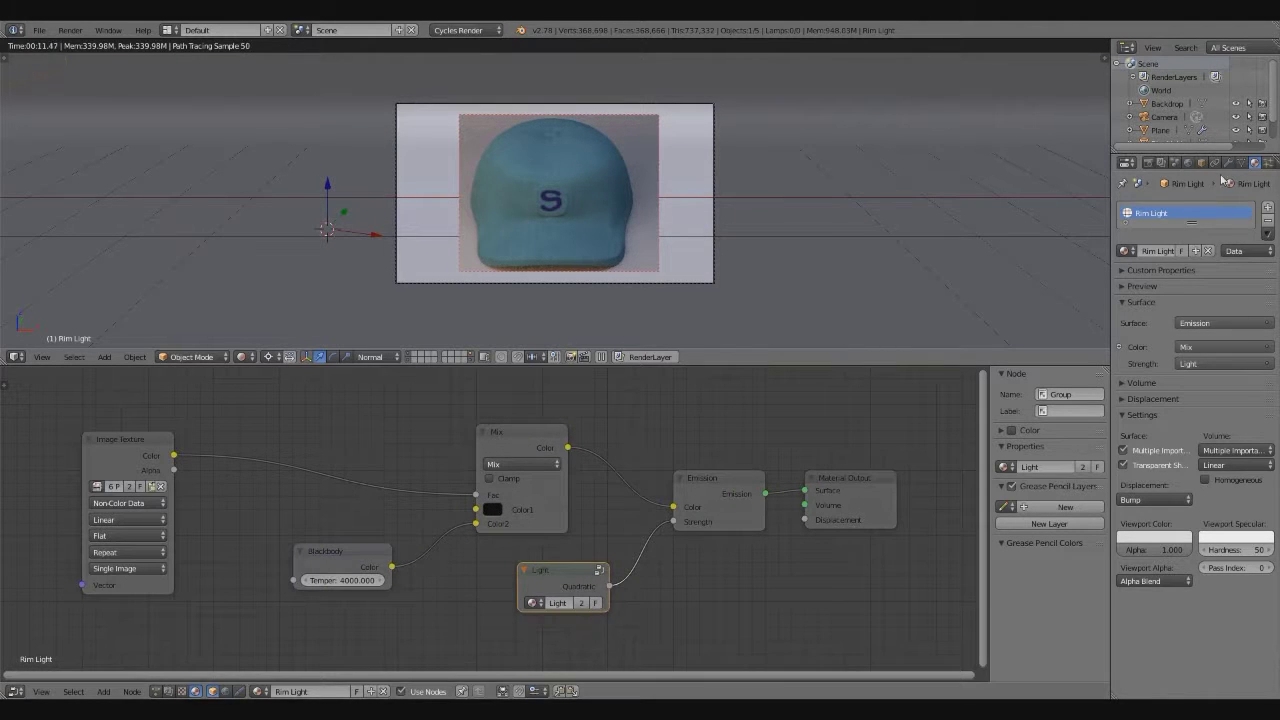
left_click(596, 570)
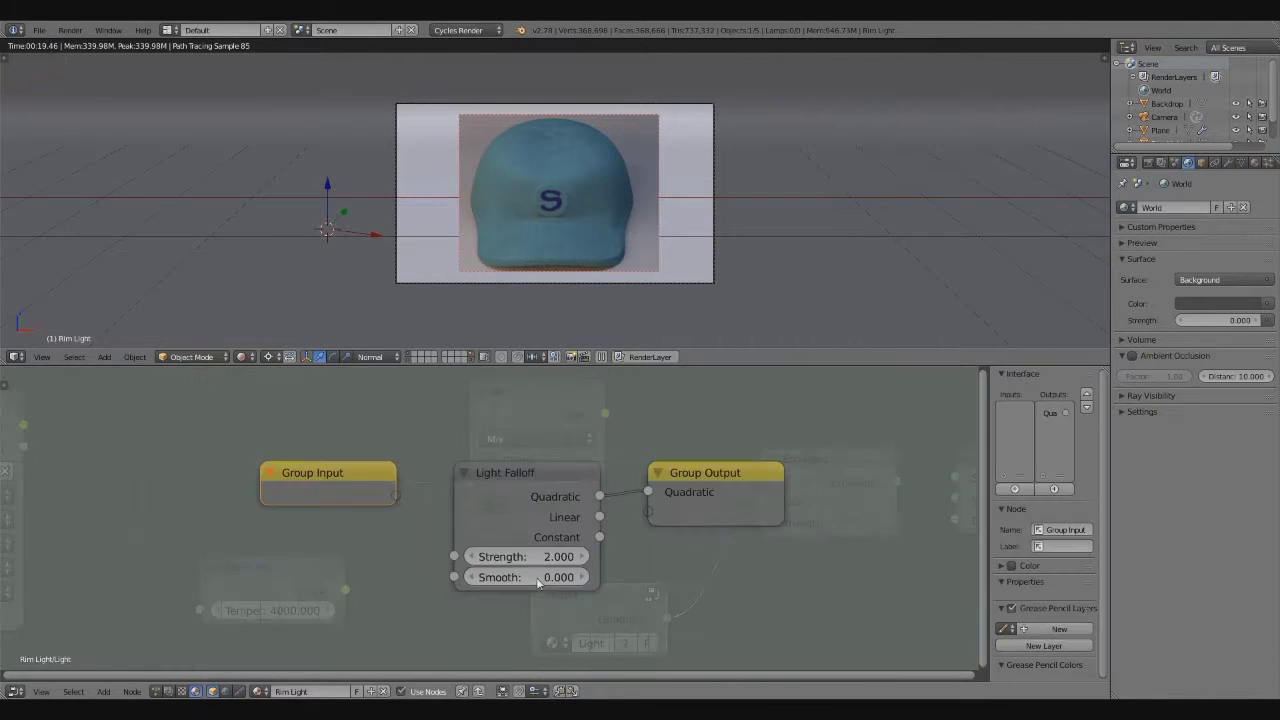
type("3.5")
key("Return")
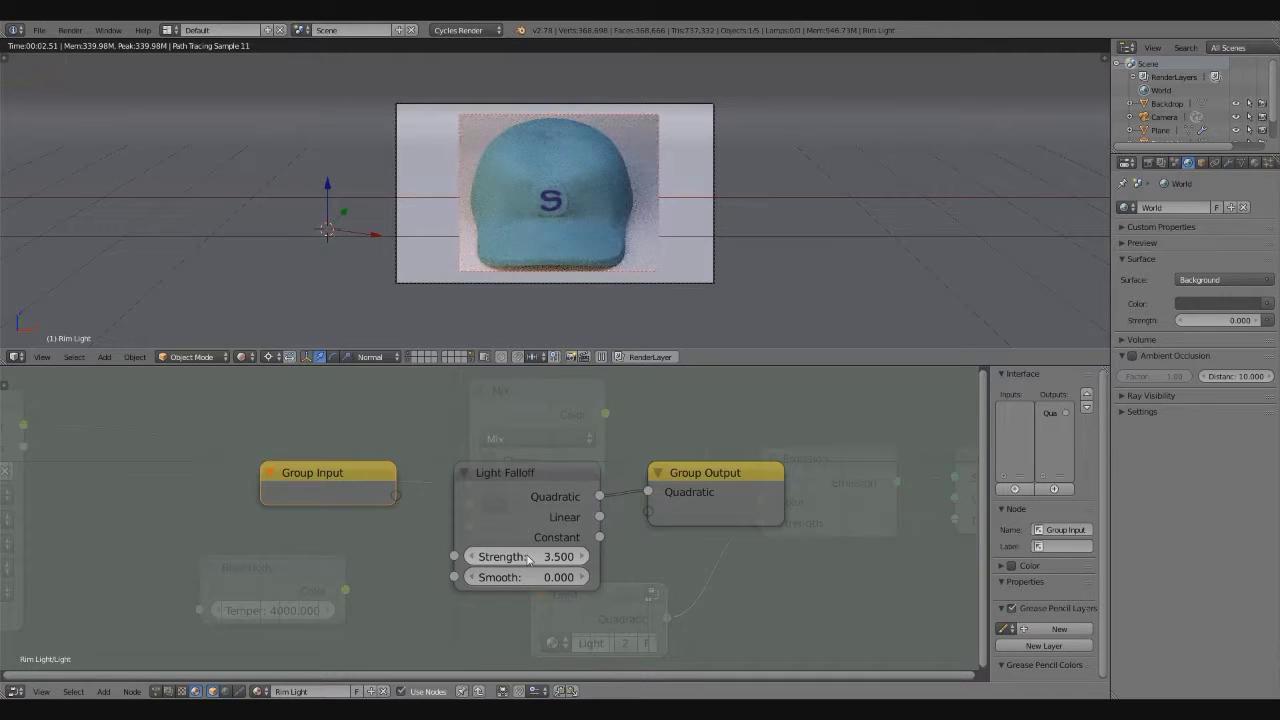
Leave the Light group and reselect the cap to show its Fabric07 nodes
key("Tab")
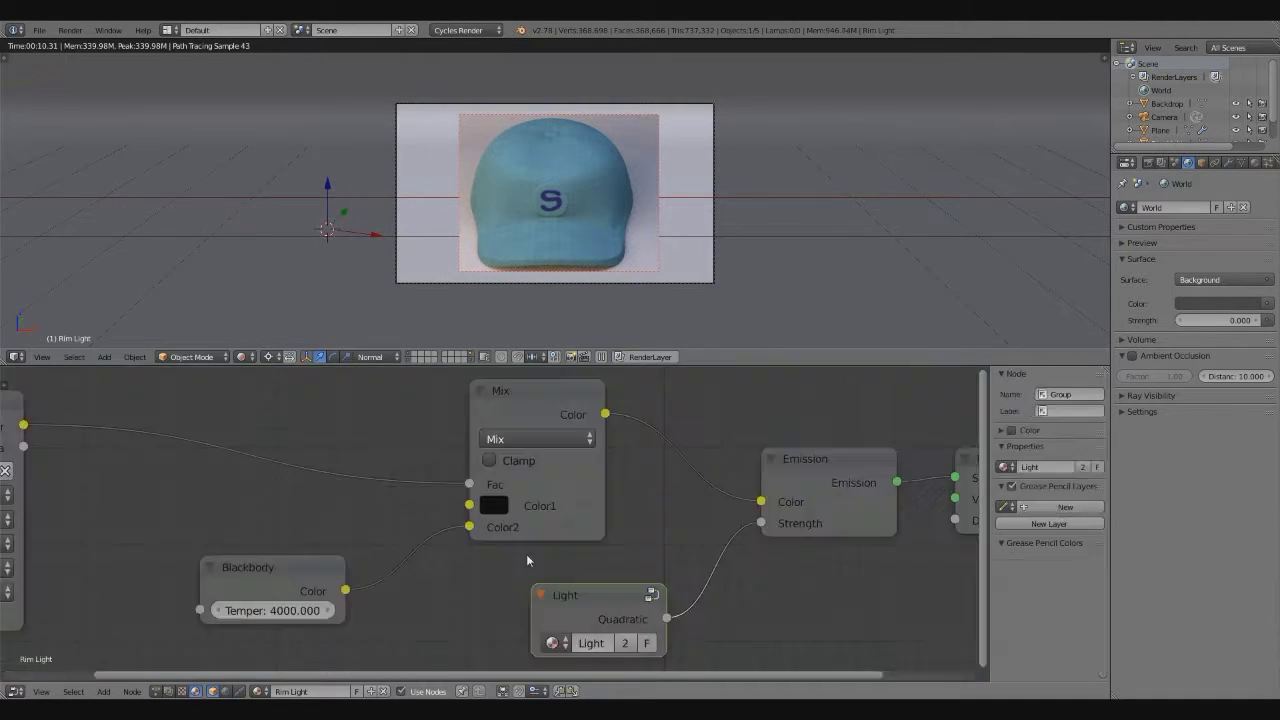
right_click(574, 152)
scroll(633, 239, "up", 4)
Duplicate the existing displacement Mix node and place the copy beside it
key("shift+z")
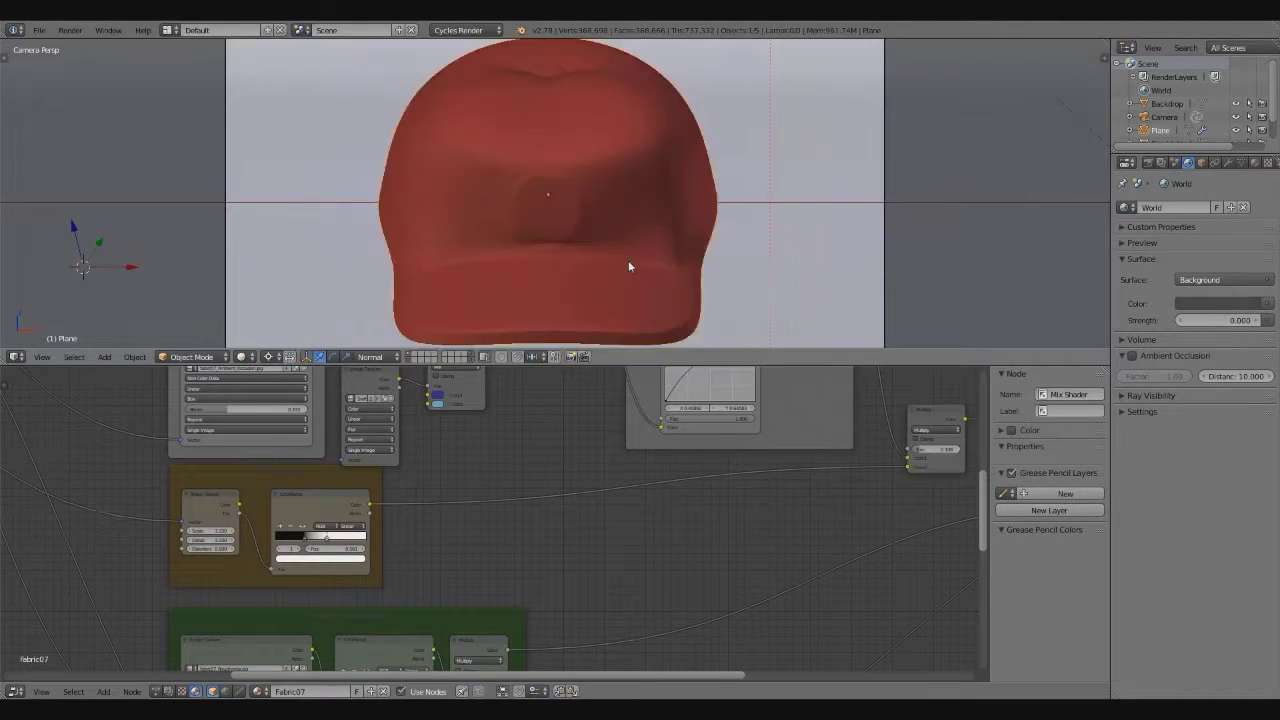
scroll(628, 260, "down", 3)
middle_click_drag(650, 380, 430, 560)
left_click(421, 566)
scroll(476, 514, "up", 2)
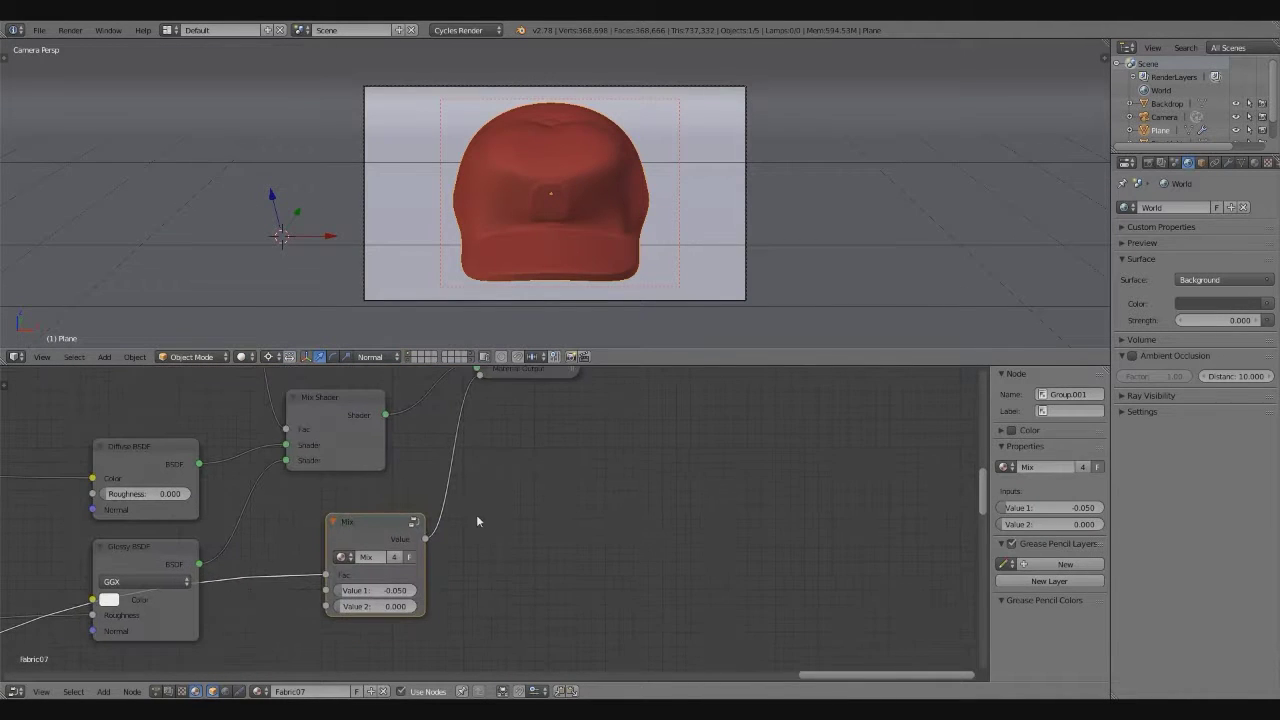
key("shift+d")
middle_click_drag(357, 543, 785, 522)
scroll(446, 573, "down", 2)
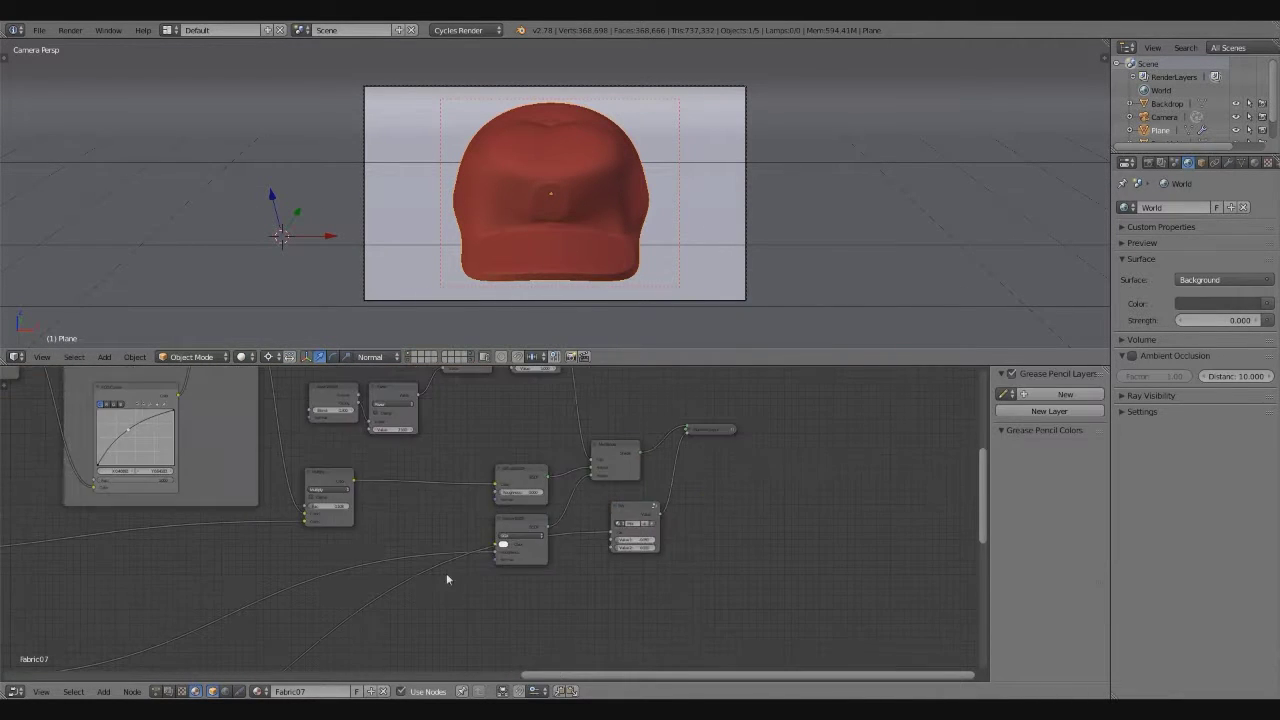
scroll(446, 573, "down", 2)
scroll(400, 537, "down", 2)
scroll(340, 532, "up", 3)
Add another Mix group node, feed a texture into its Fac, and set Value 1 to 0.1
key("shift+a")
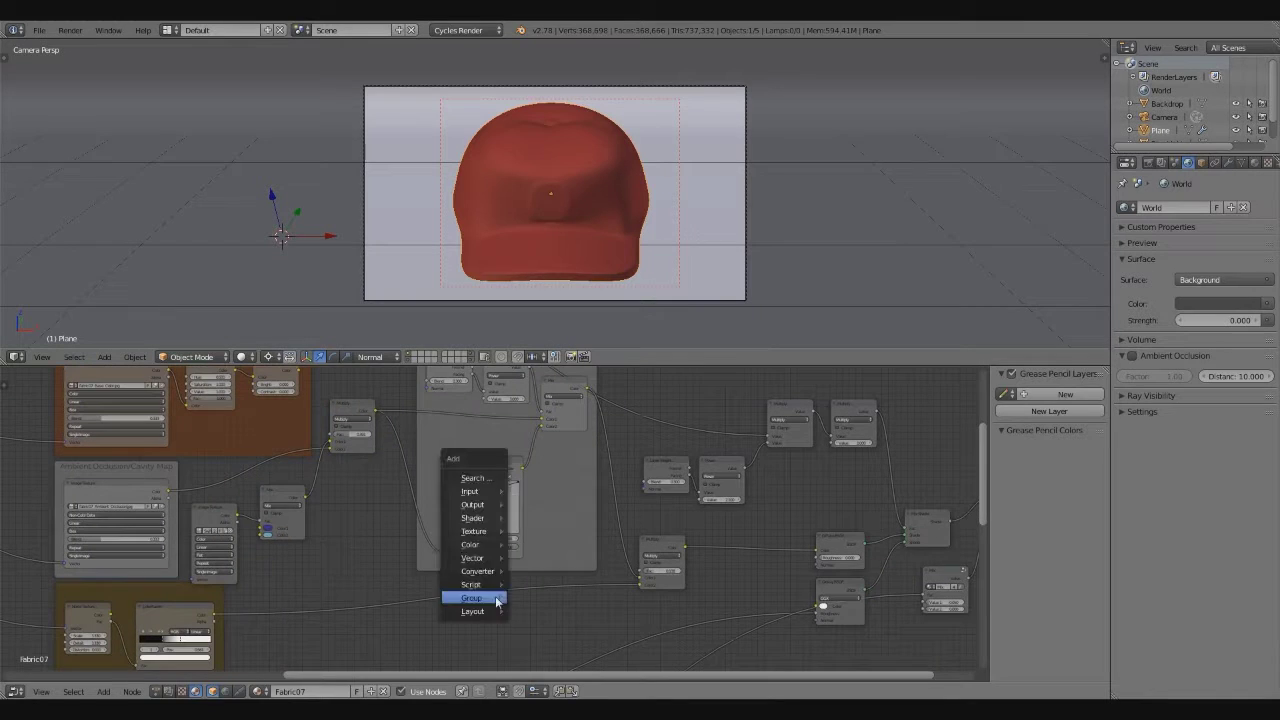
left_click(471, 598)
left_click(543, 600)
middle_click_drag(766, 614, 135, 462)
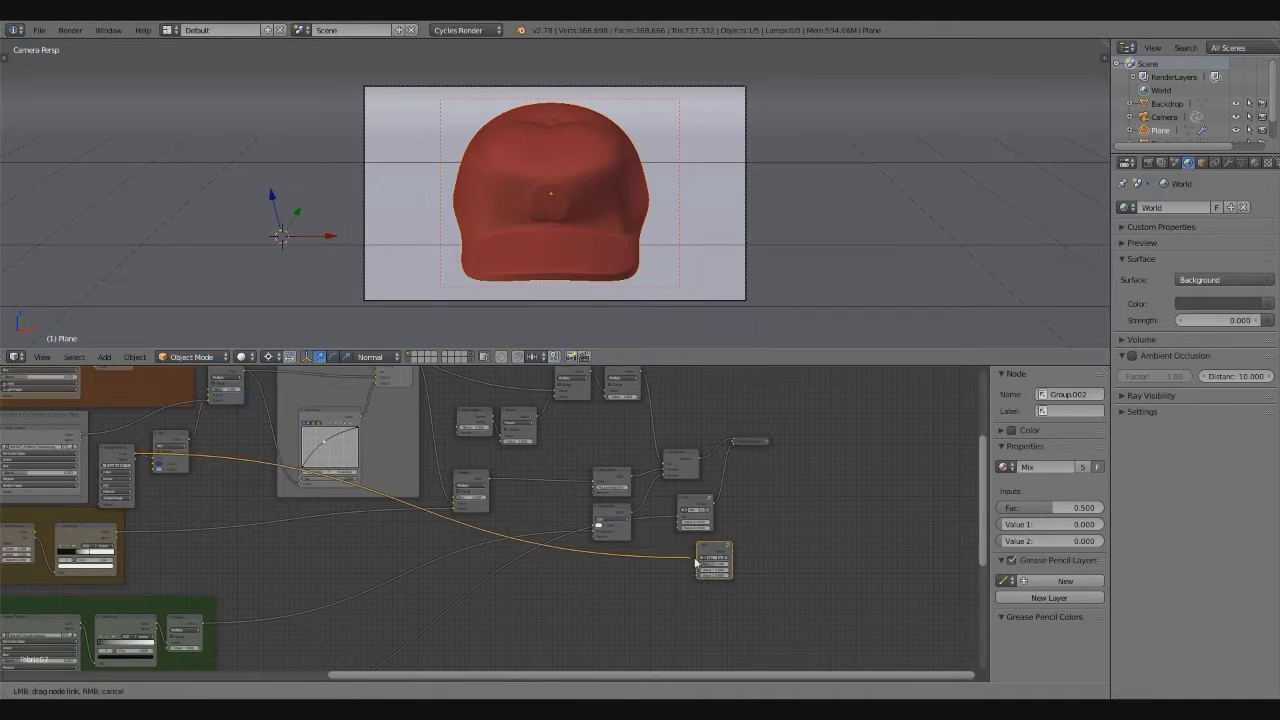
left_click_drag(698, 567, 698, 566)
scroll(497, 551, "up", 3)
scroll(497, 551, "up", 2)
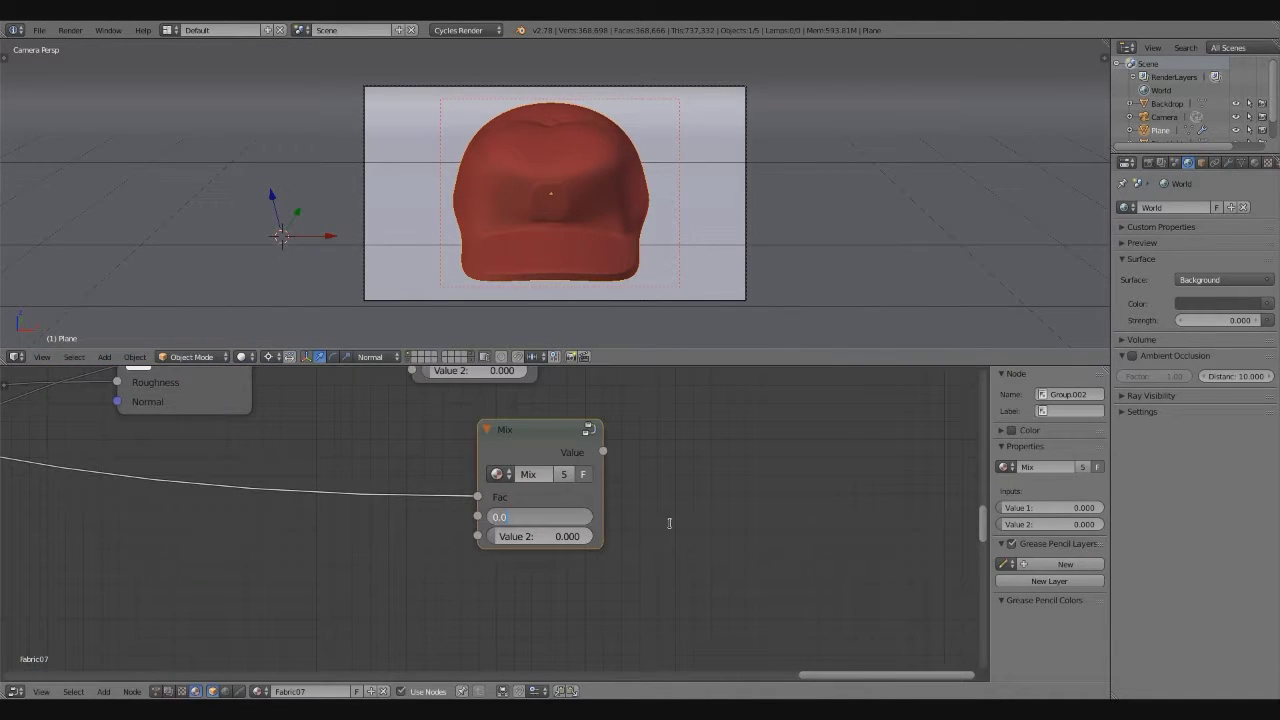
type("0.1")
key("Return")
scroll(669, 522, "down", 2)
Add a Math Add node summing both Mix nodes into the Material Output Displacement, then preview rendered
key("shift+a")
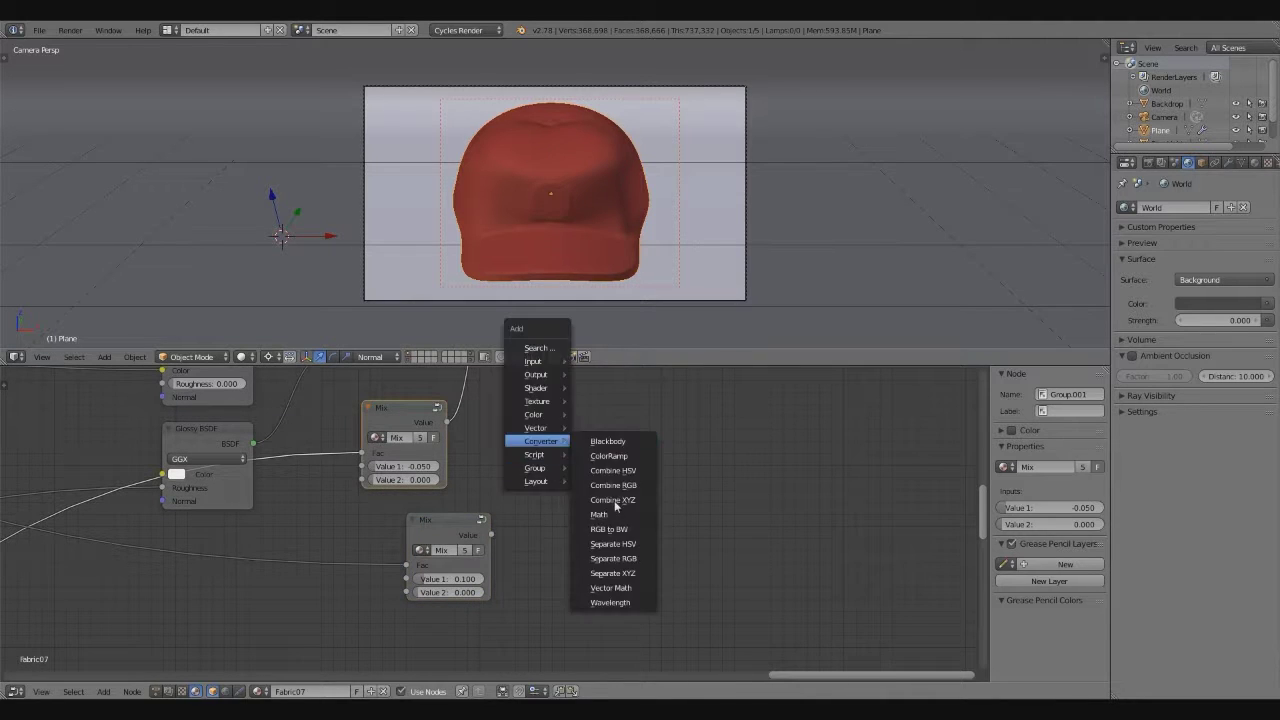
left_click(613, 468)
left_click_drag(446, 422, 510, 451)
left_click_drag(572, 489, 572, 487)
middle_click_drag(572, 487, 500, 530)
scroll(351, 449, "down", 2)
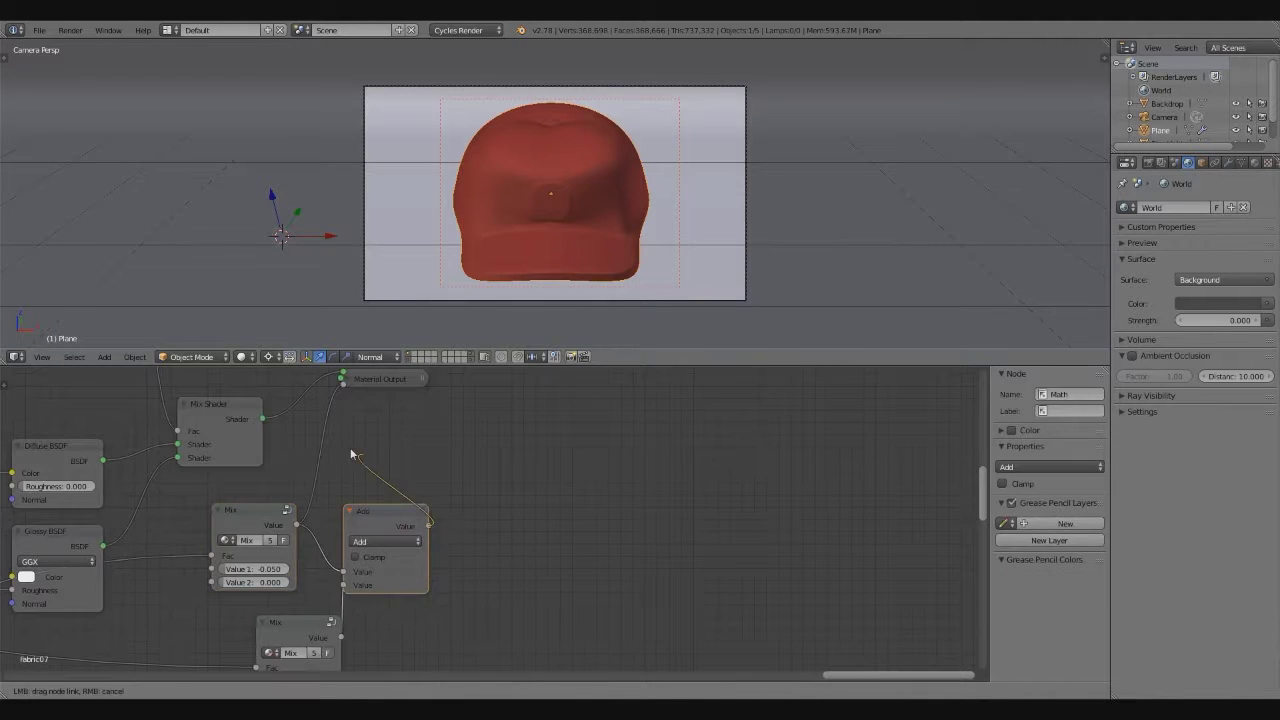
left_click(267, 566)
scroll(468, 267, "up", 1)
key("shift+z")
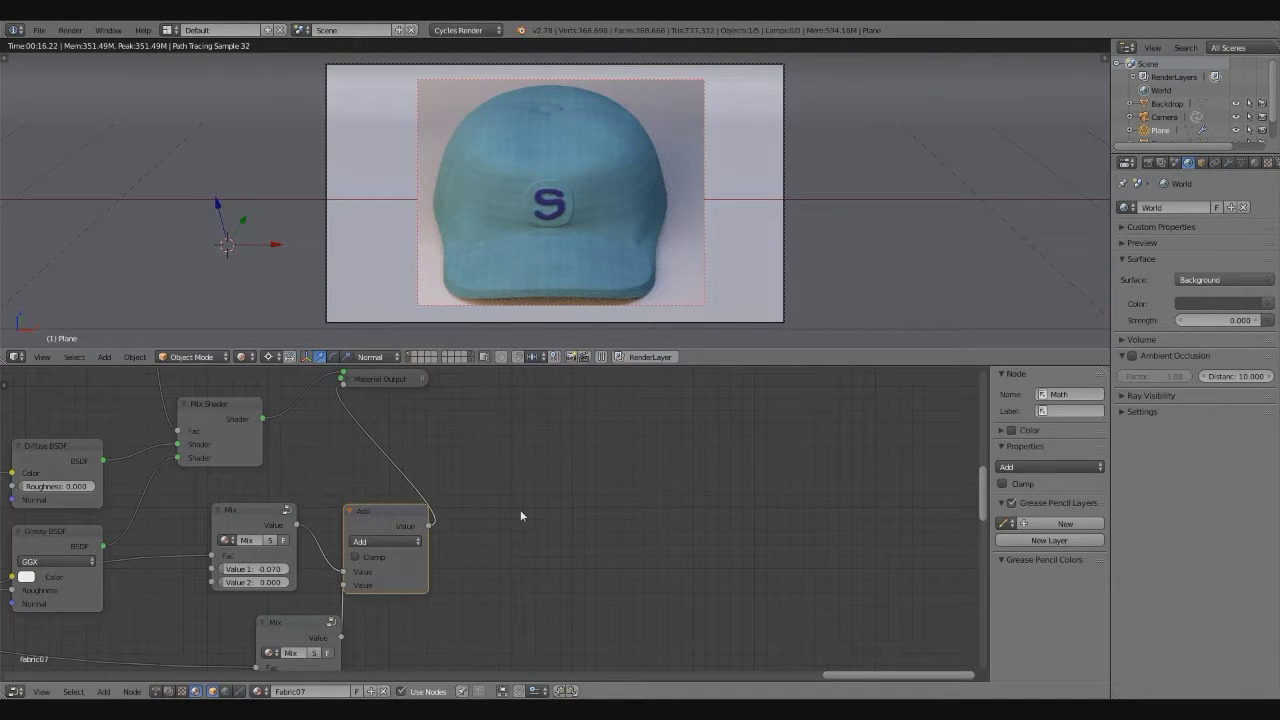
Limit the rendered preview region to the S patch with Ctrl+B
scroll(518, 508, "up", 1)
scroll(518, 508, "down", 3)
middle_click_drag(351, 449, 416, 499)
scroll(548, 205, "up", 5)
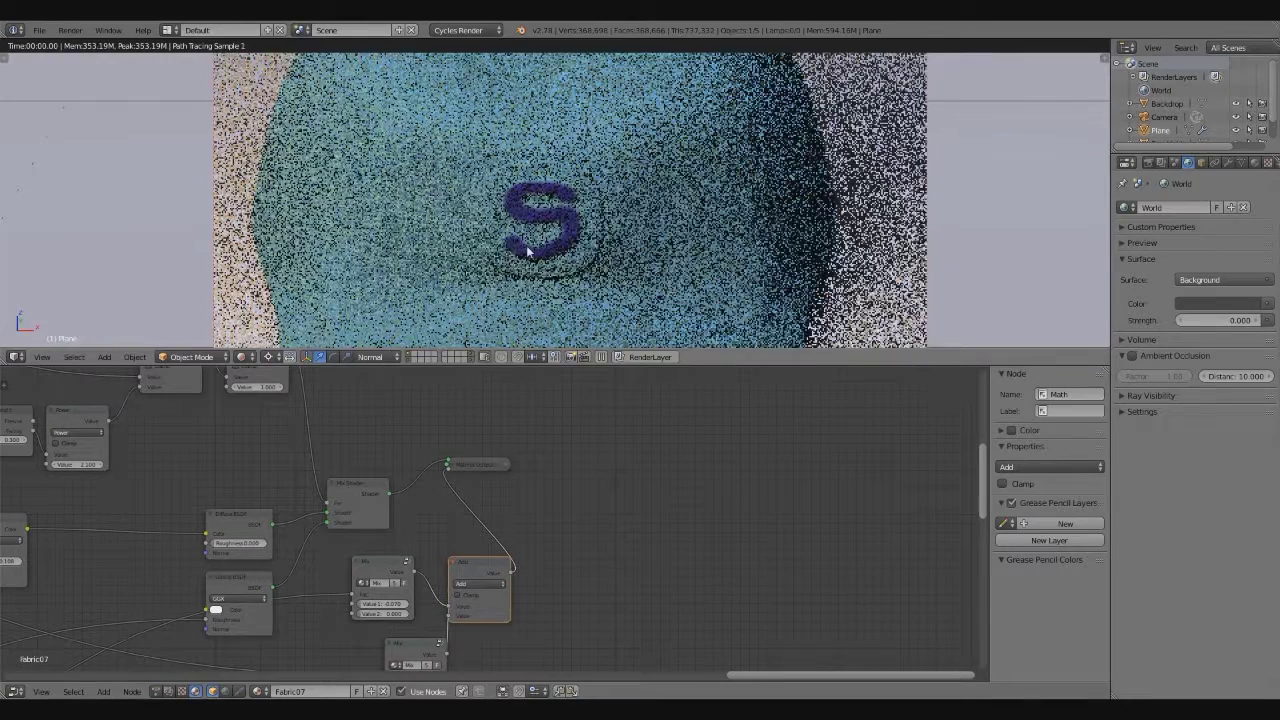
key("ctrl+b")
left_click_drag(461, 142, 630, 302)
Add a material slot for the patch using a Fabric07.001 copy recoloured green
left_click(241, 356)
left_click(270, 292)
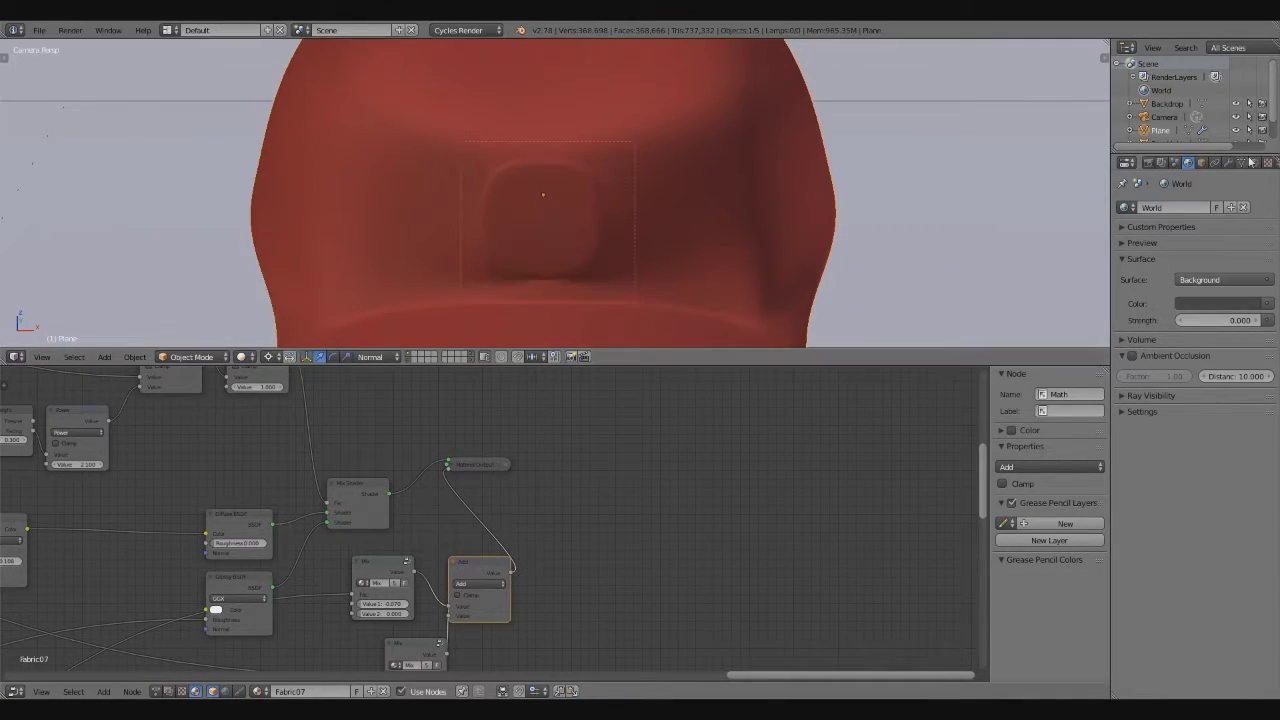
left_click(1255, 162)
left_click(1267, 207)
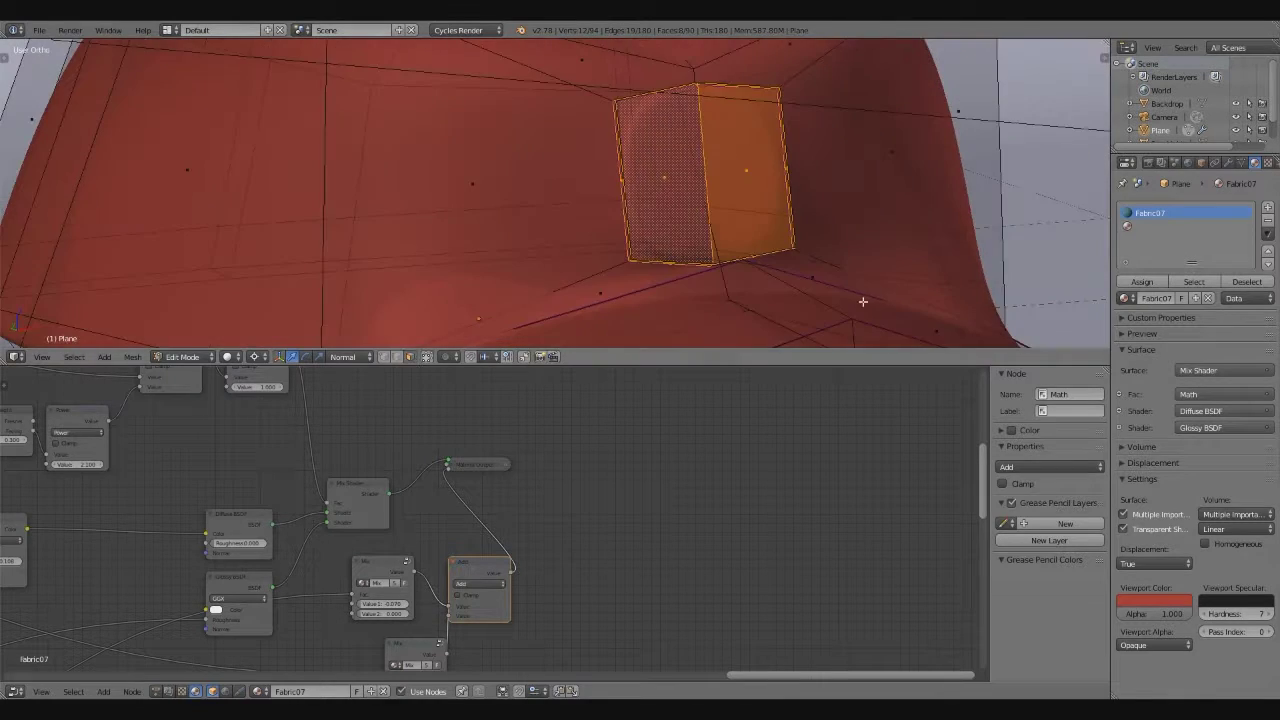
left_click(1127, 281)
left_click(1097, 314)
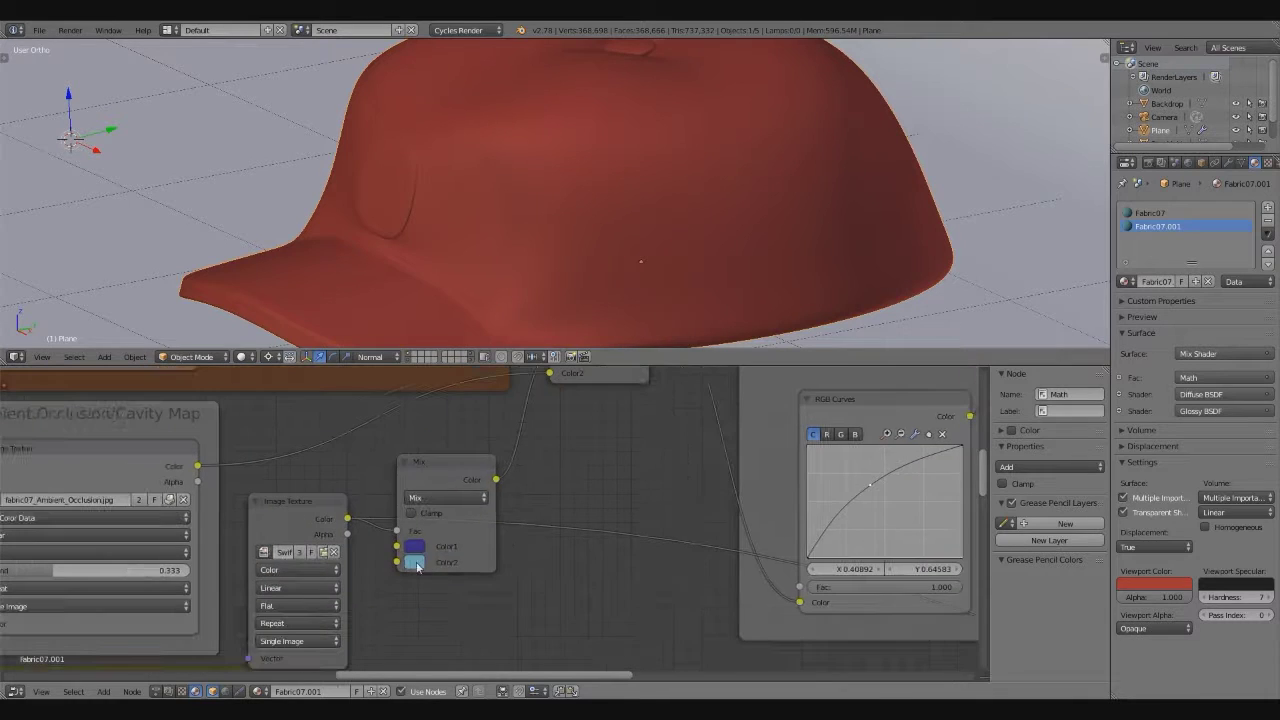
left_click(414, 563)
left_click_drag(470, 384, 475, 419)
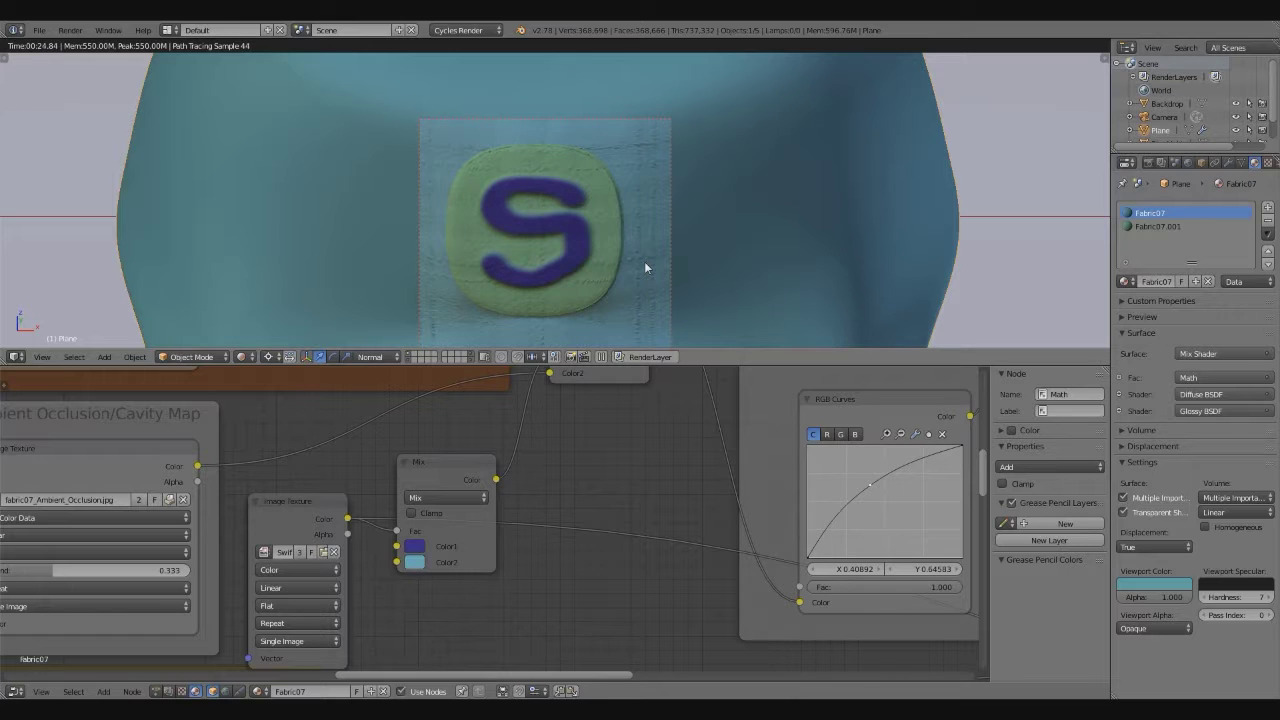
Return to solid shading, orbit to the cap's side, and show the Fabric07.001 patch material nodes
key("shift+z")
key("Home")
middle_click_drag(561, 233, 1081, 216)
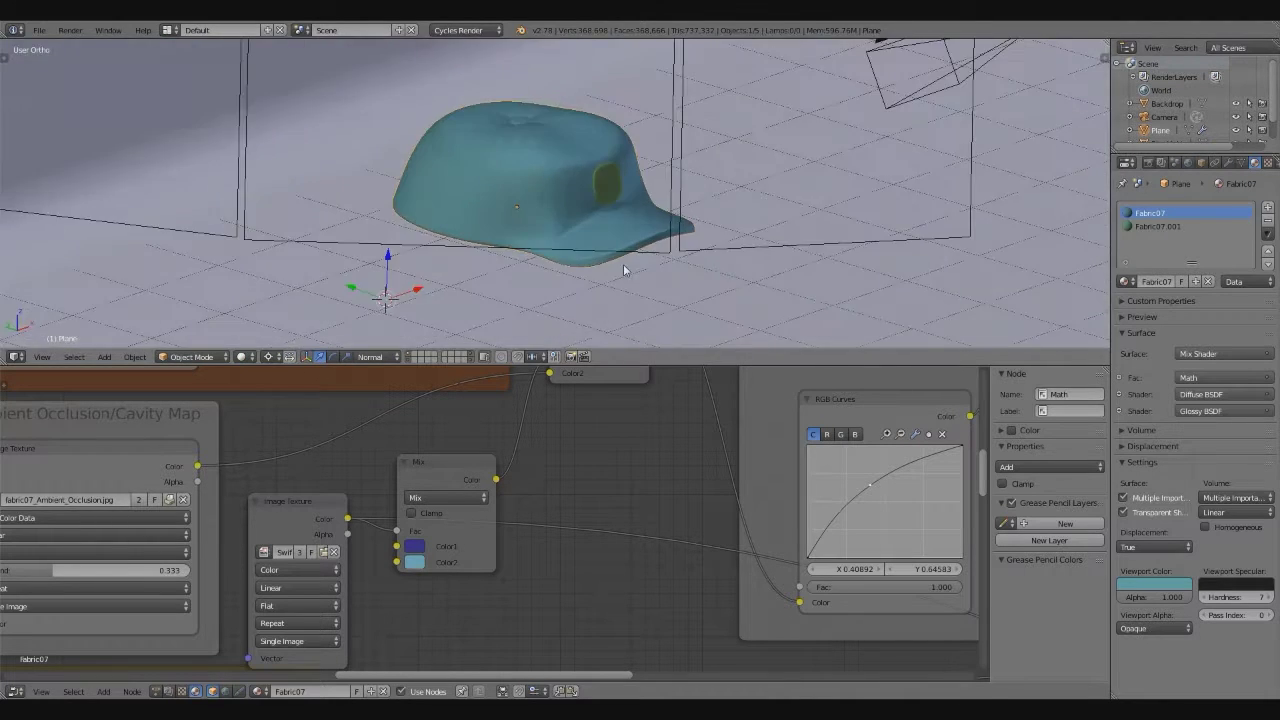
left_click(1157, 226)
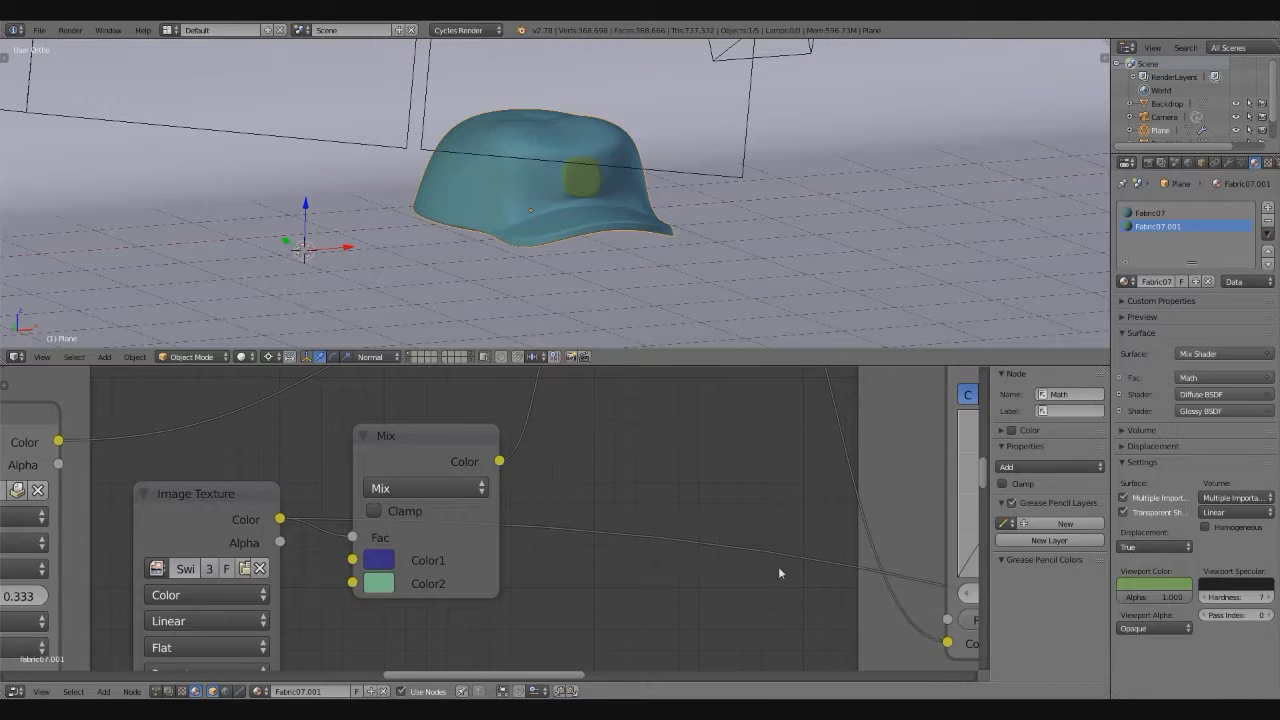
scroll(348, 600, "up", 1)
left_click(378, 590)
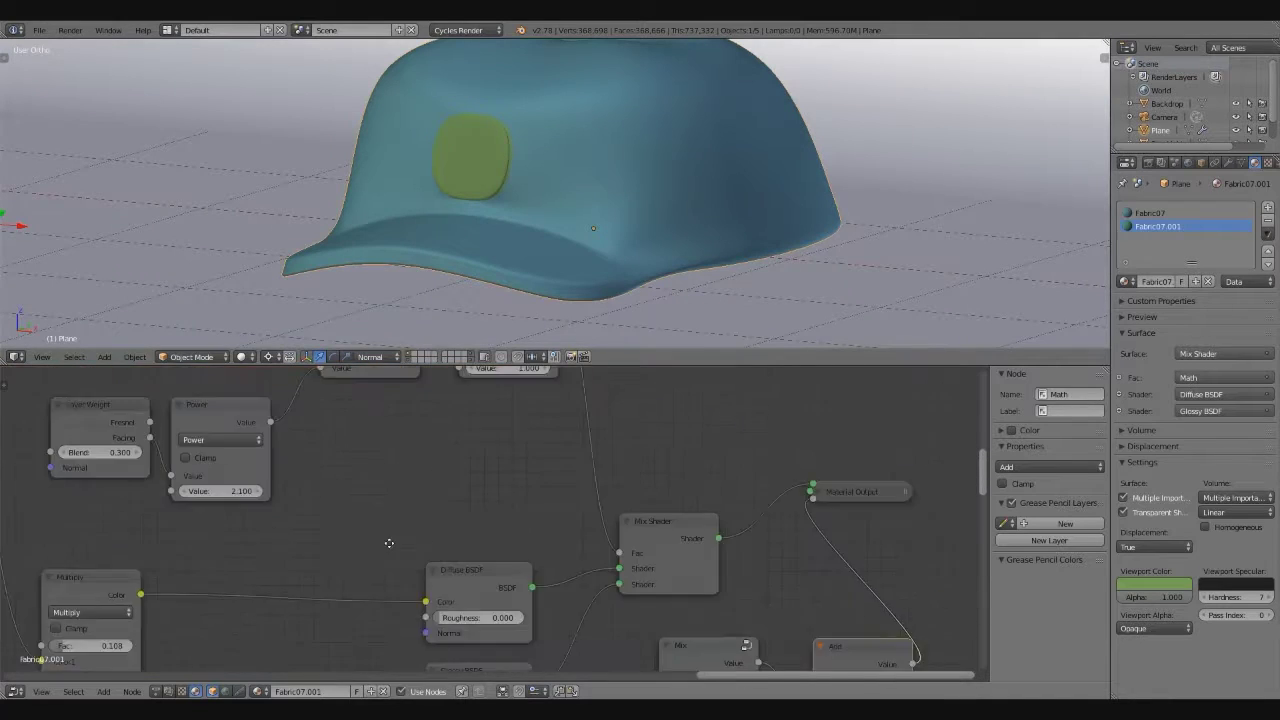
scroll(600, 590, "up", 2)
type("0.200")
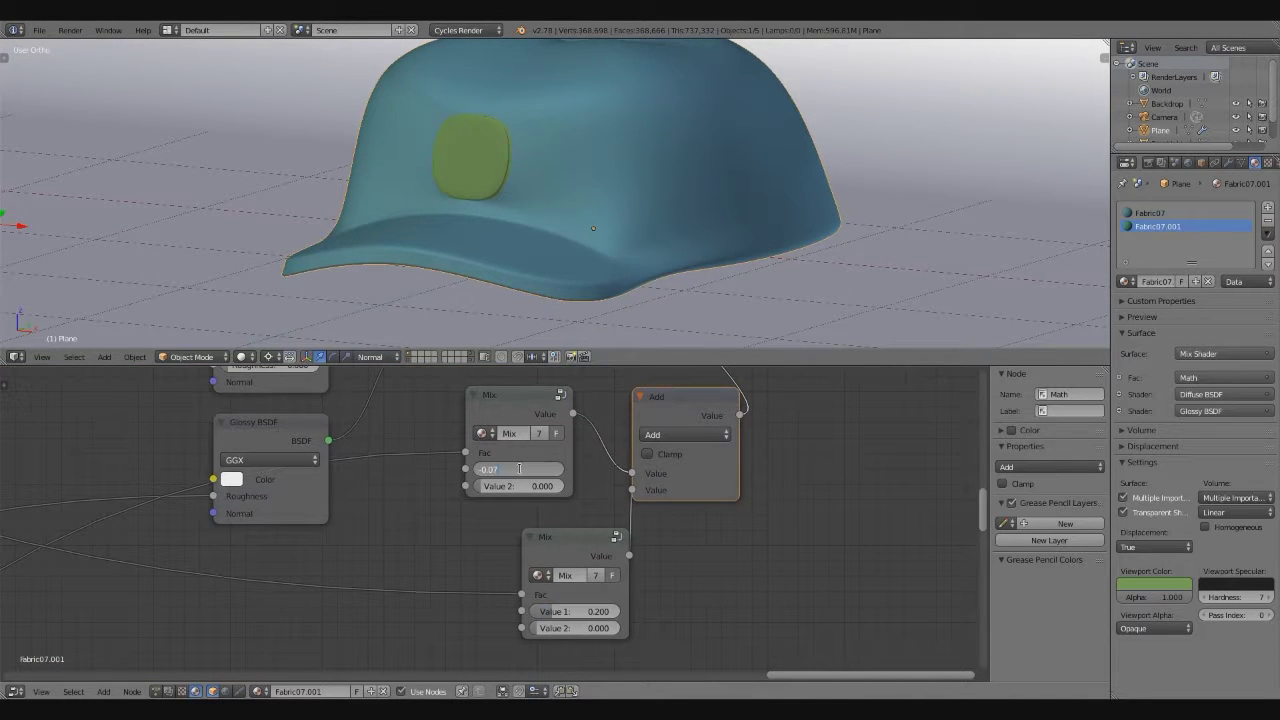
Set the Mix node's Value 1 to -0.100 and check the S logo in Rendered, then return to Solid
type("-0.1")
key("Return")
key("KP_0")
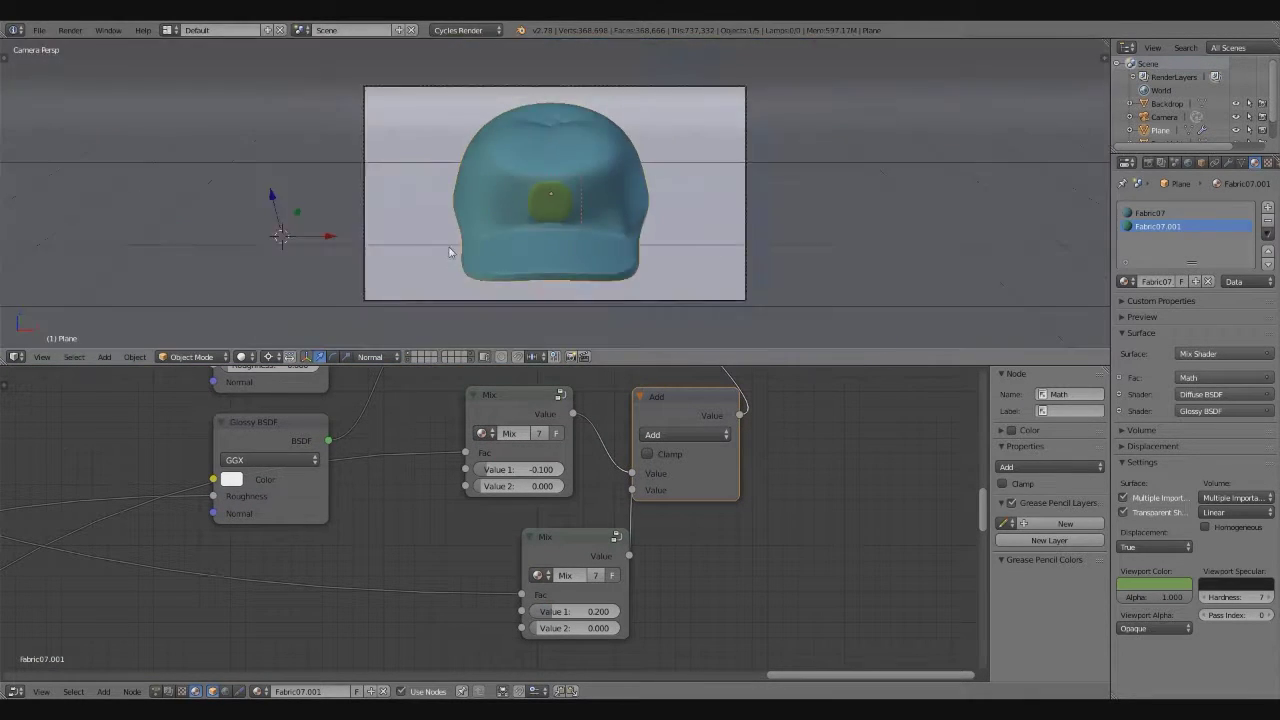
scroll(450, 256, "up", 3)
left_click(243, 356)
left_click(251, 268)
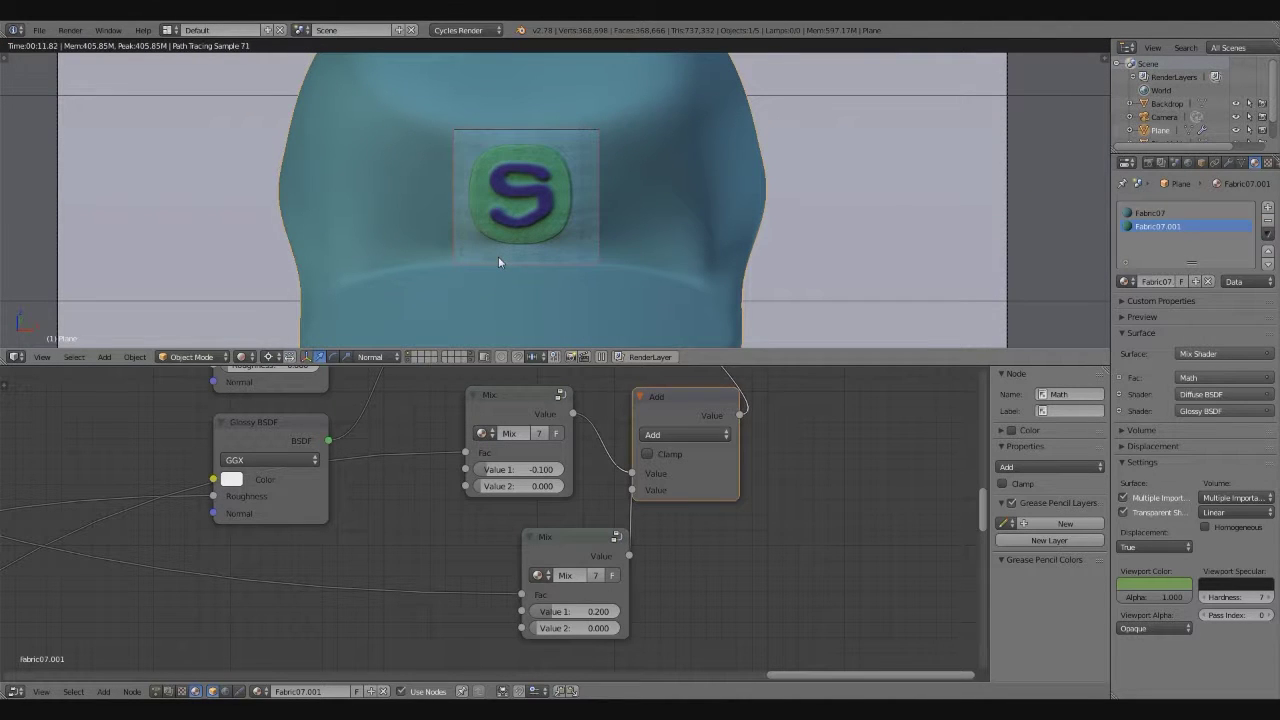
left_click(243, 356)
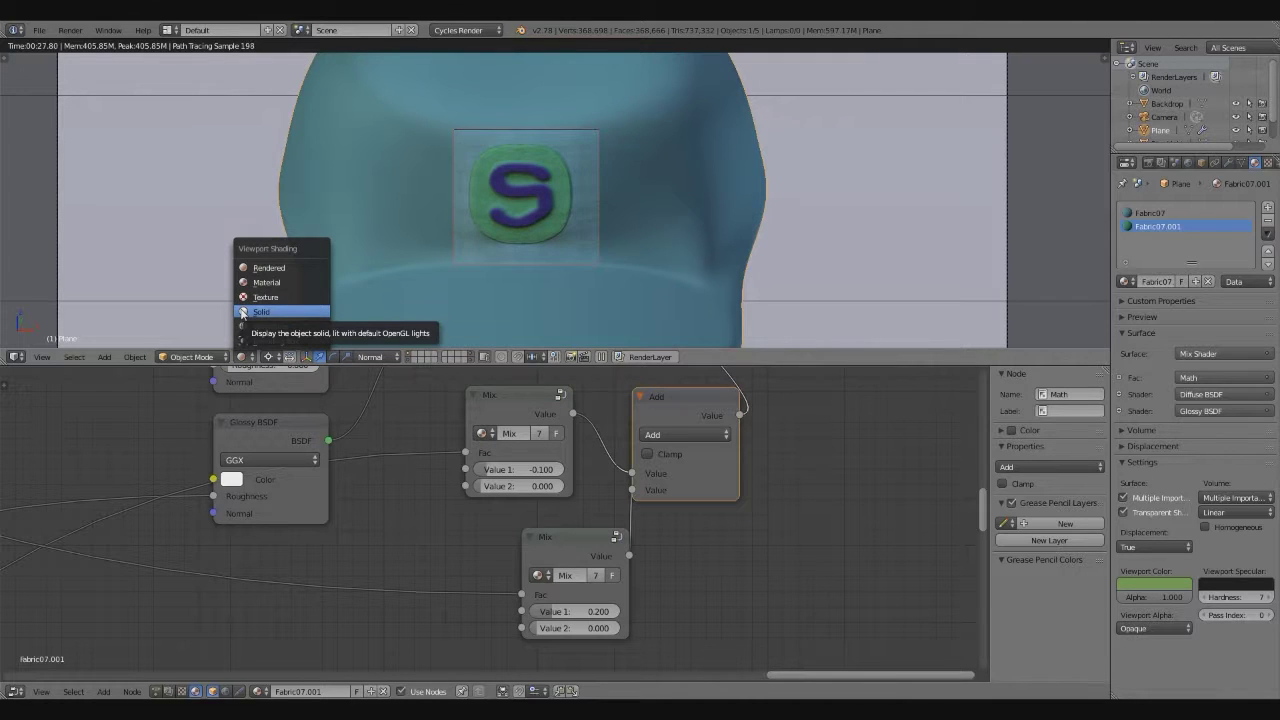
left_click(243, 313)
scroll(294, 283, "up", 2)
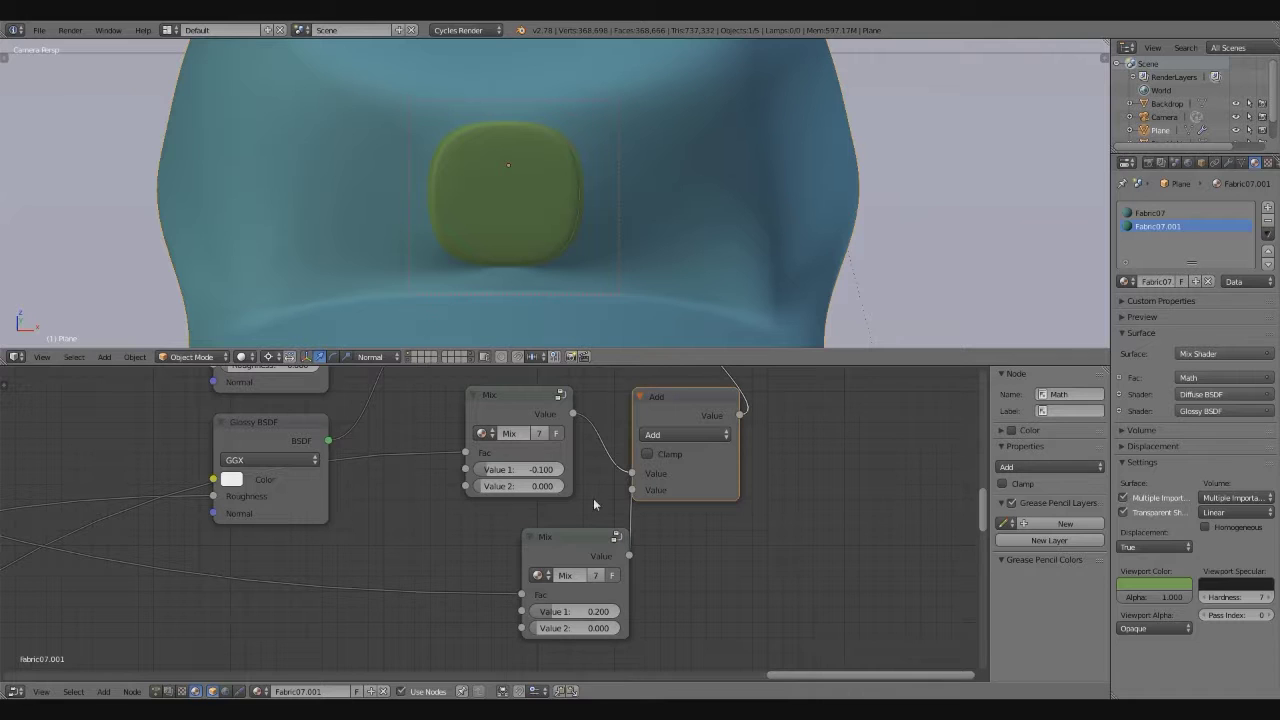
Add an Image Texture node loading Textures/Weave.png and link its colour into the Mix node
scroll(593, 505, "down", 3)
scroll(391, 580, "down", 2)
mouse_move(391, 580)
middle_mouse_down()
mouse_move(443, 429)
mouse_move(429, 622)
middle_mouse_up()
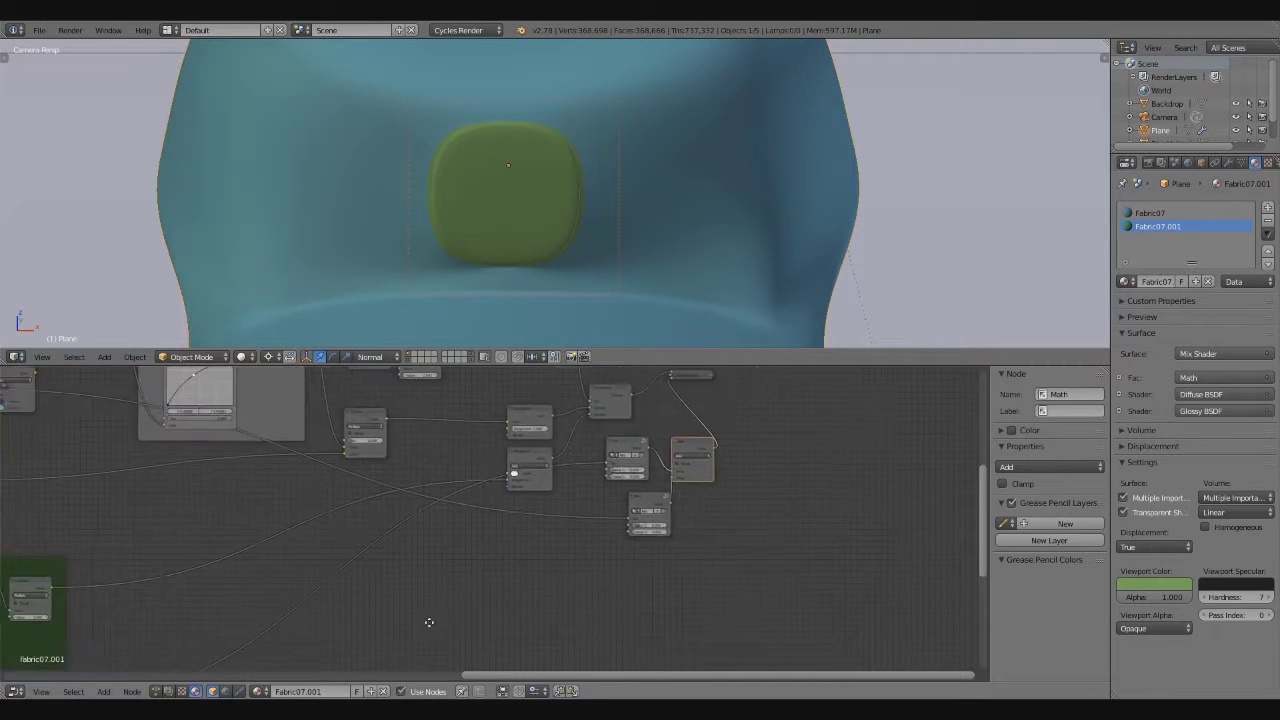
left_click(103, 691)
left_click(190, 428)
left_click(405, 592)
left_click(420, 625)
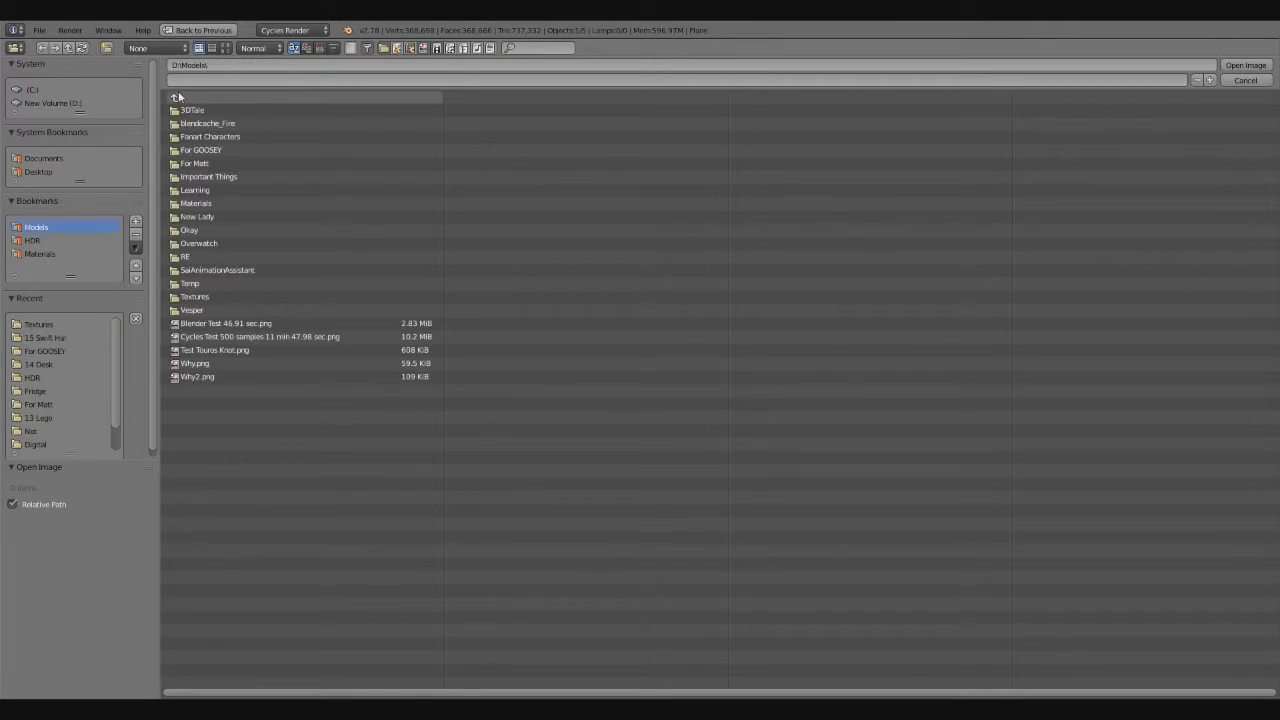
left_click(229, 297)
key("Return")
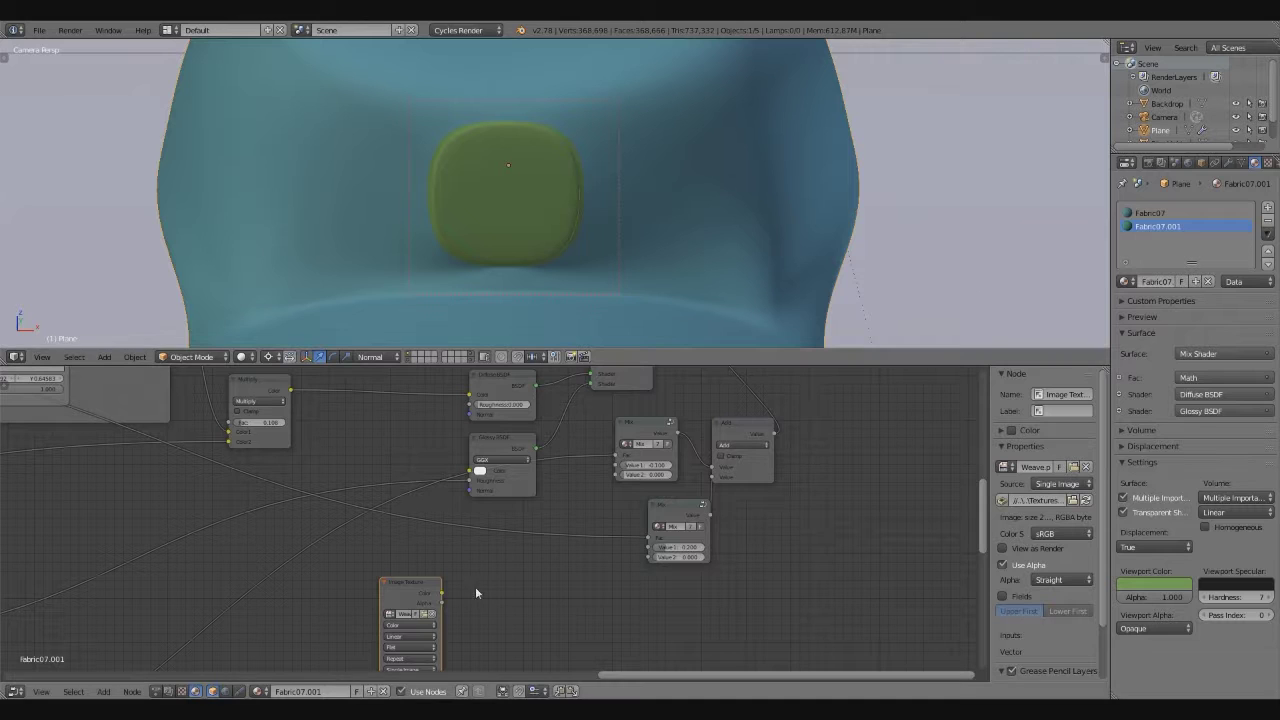
left_click_drag(442, 592, 614, 458)
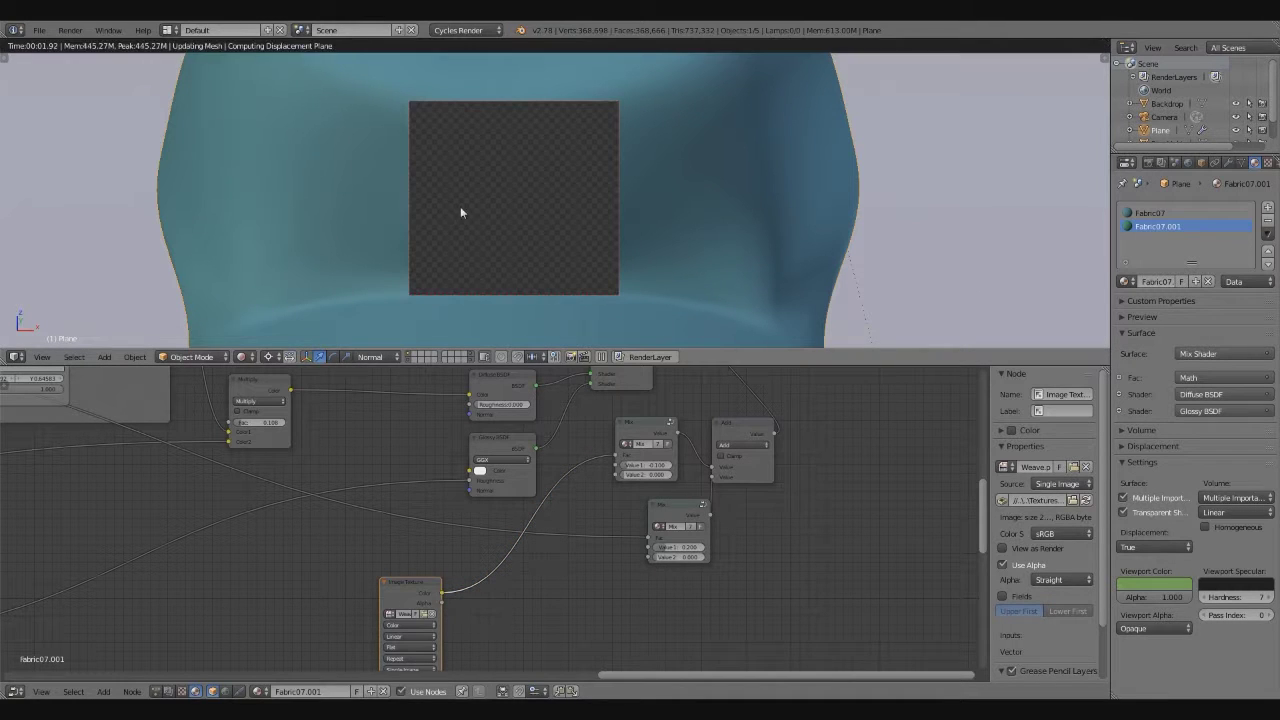
Wire a copied Scale group into the weave image's Vector and preview the weave rendered
key("shift+z")
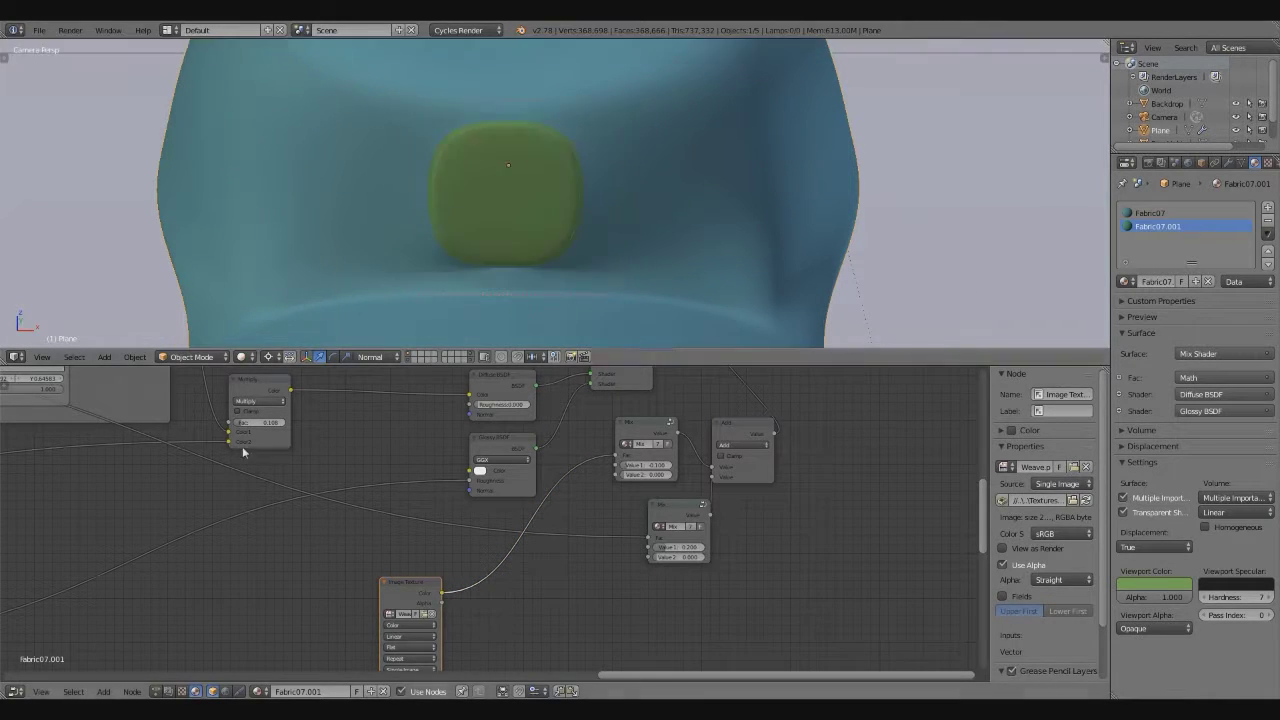
scroll(394, 514, "down", 3)
scroll(396, 517, "down", 2)
scroll(379, 557, "up", 2)
left_click_drag(249, 468, 627, 585)
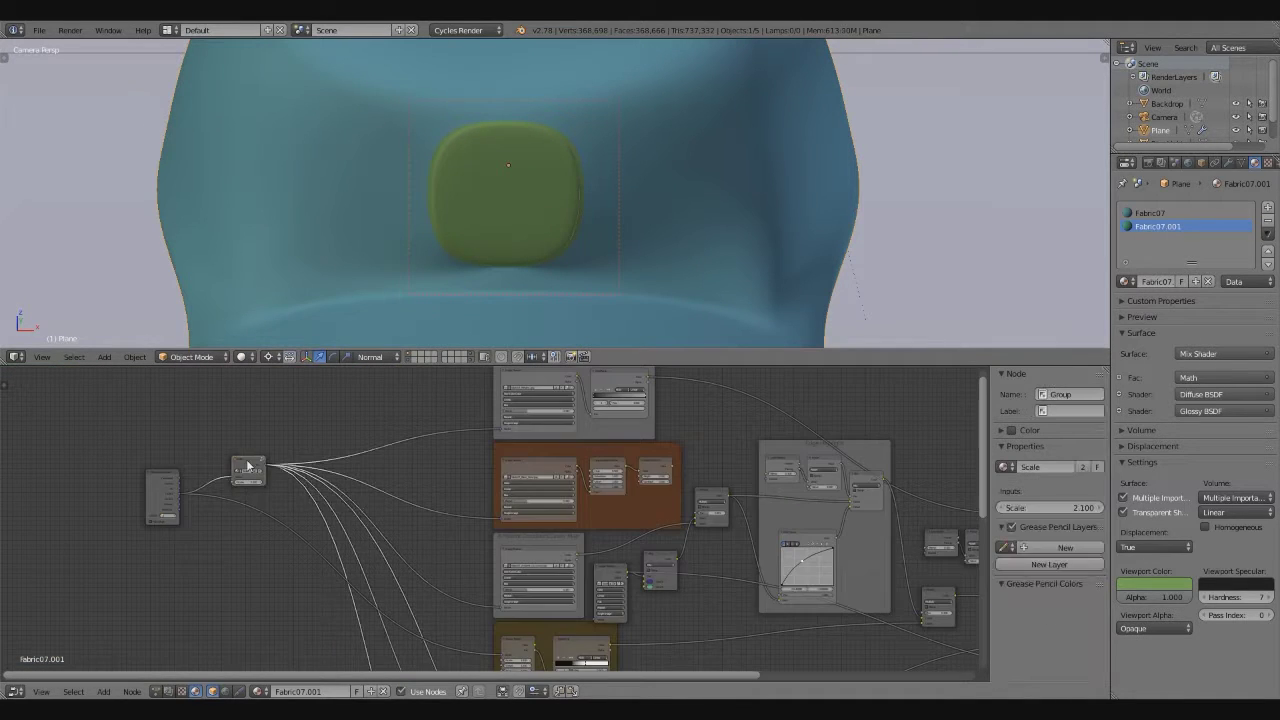
left_click_drag(724, 597, 490, 563)
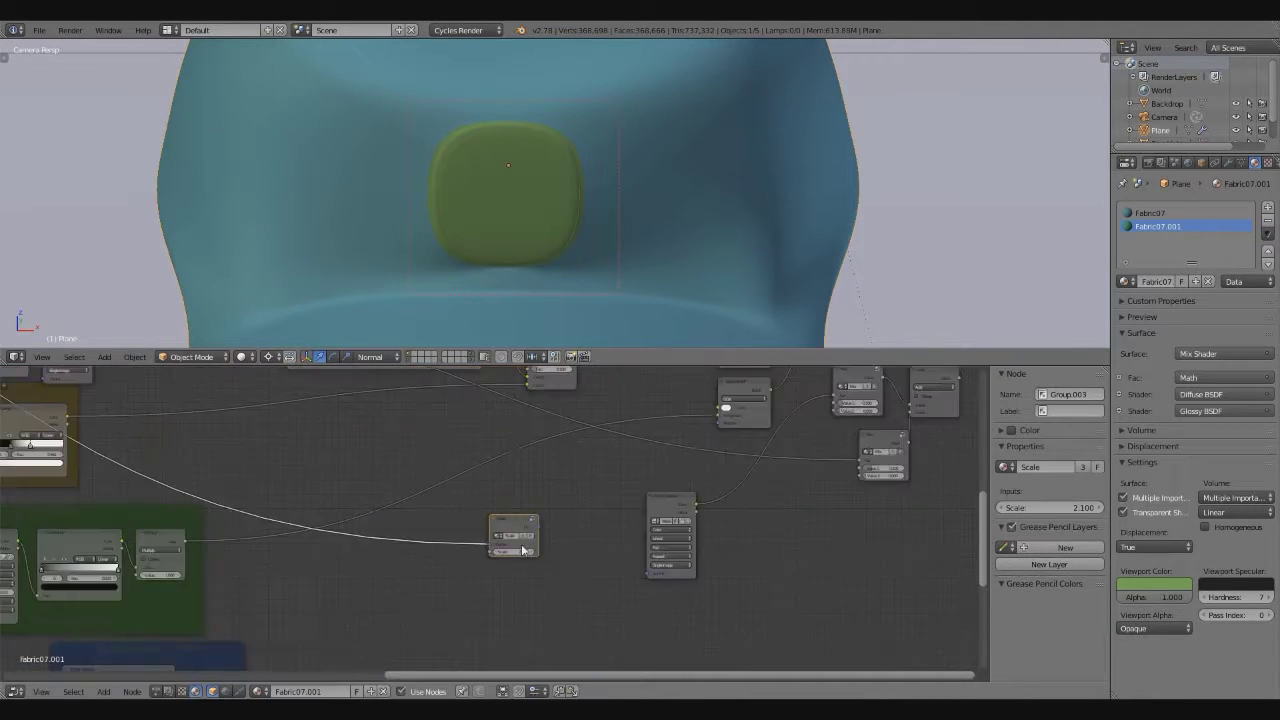
left_click_drag(553, 527, 706, 593)
left_click(738, 500, "ctrl+shift")
left_click(244, 357)
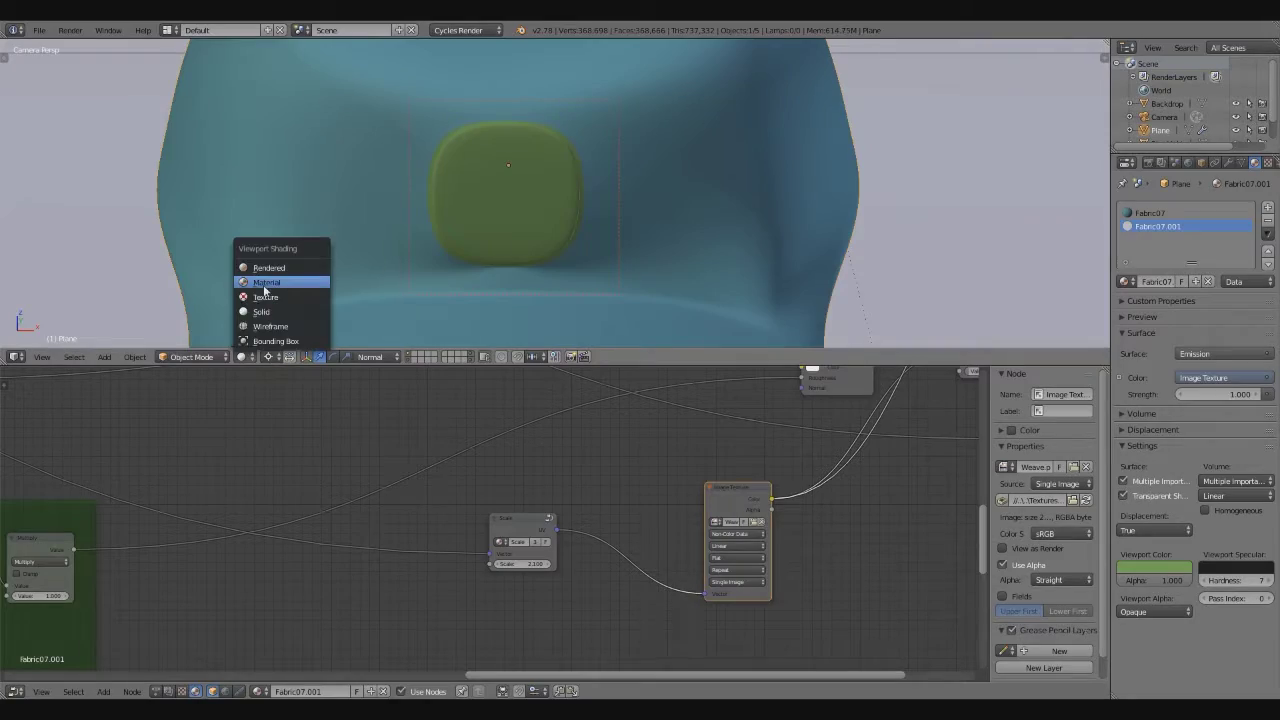
left_click(268, 268)
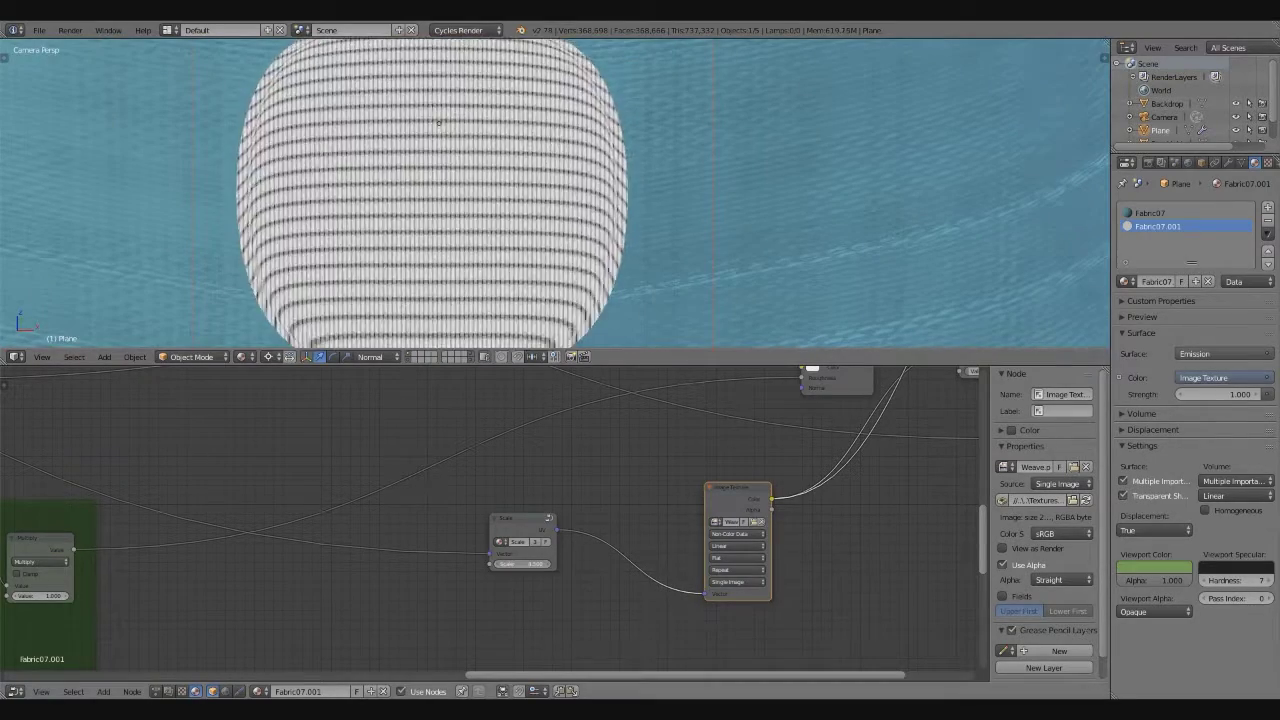
Connect the Texture Coordinate node to the weave image's Vector input
scroll(443, 252, "up", 3)
scroll(443, 252, "down", 2)
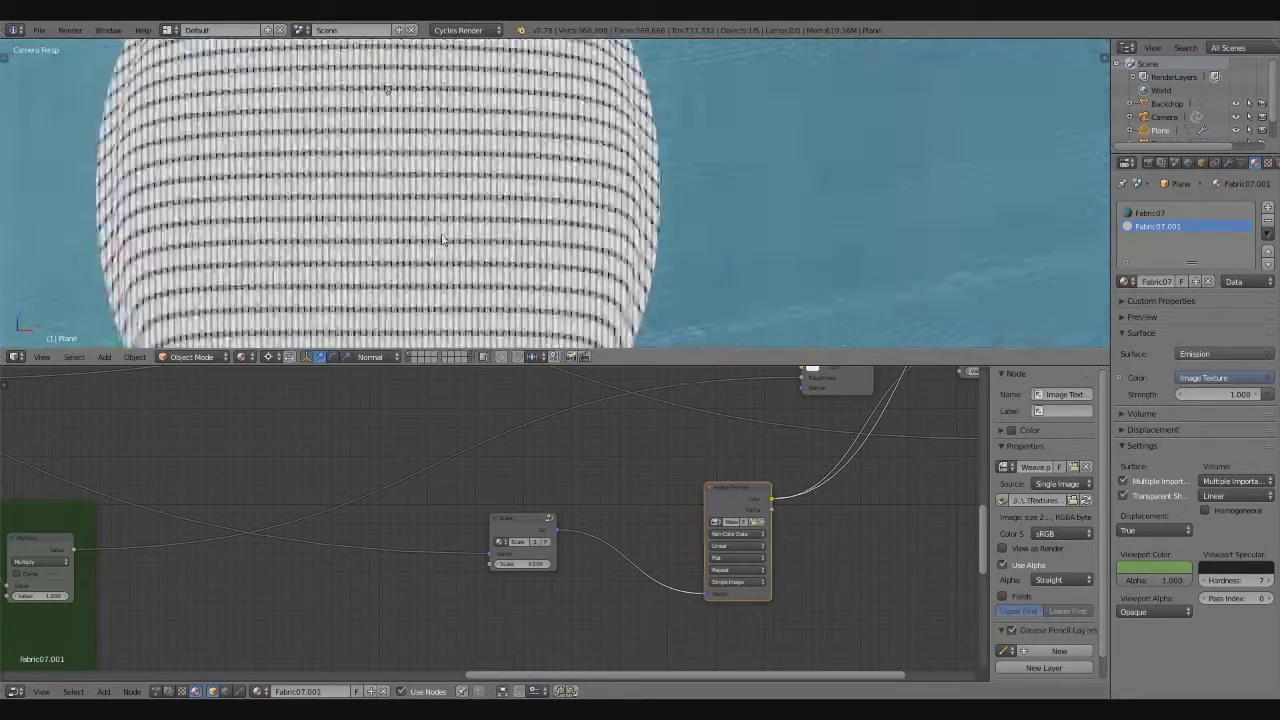
scroll(503, 517, "down", 3)
left_click(531, 586)
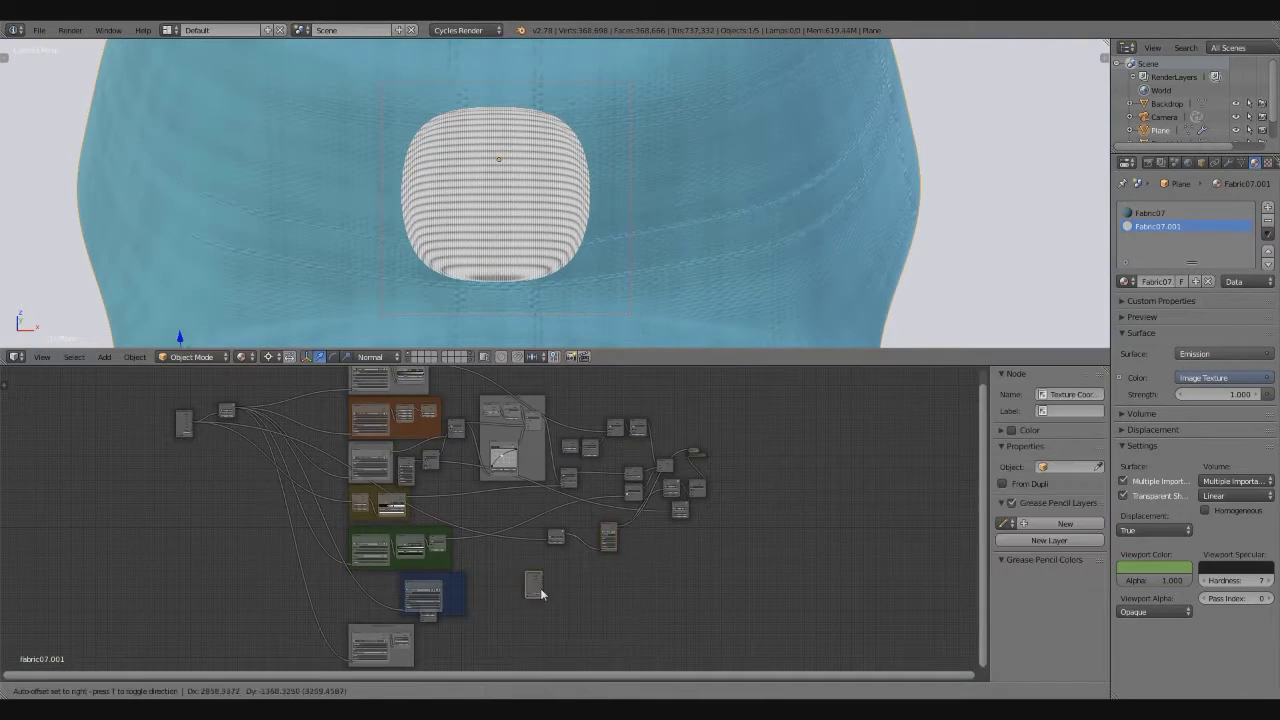
scroll(438, 395, "up", 3)
scroll(436, 504, "up", 2)
left_click_drag(519, 431, 519, 431)
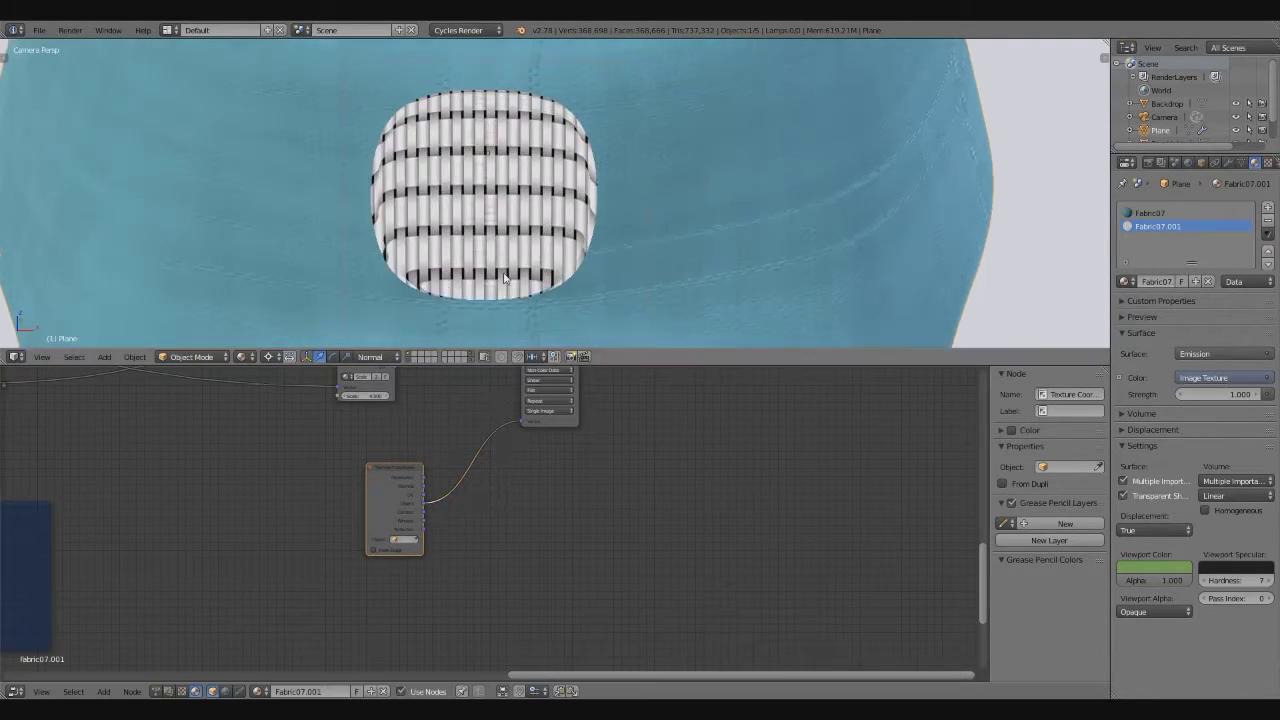
Route the Texture Coordinate output through the Scale node into the weave image's Vector
scroll(450, 200, "up", 2)
scroll(450, 200, "down", 2)
scroll(494, 463, "up", 2)
scroll(436, 517, "down", 1)
key("g")
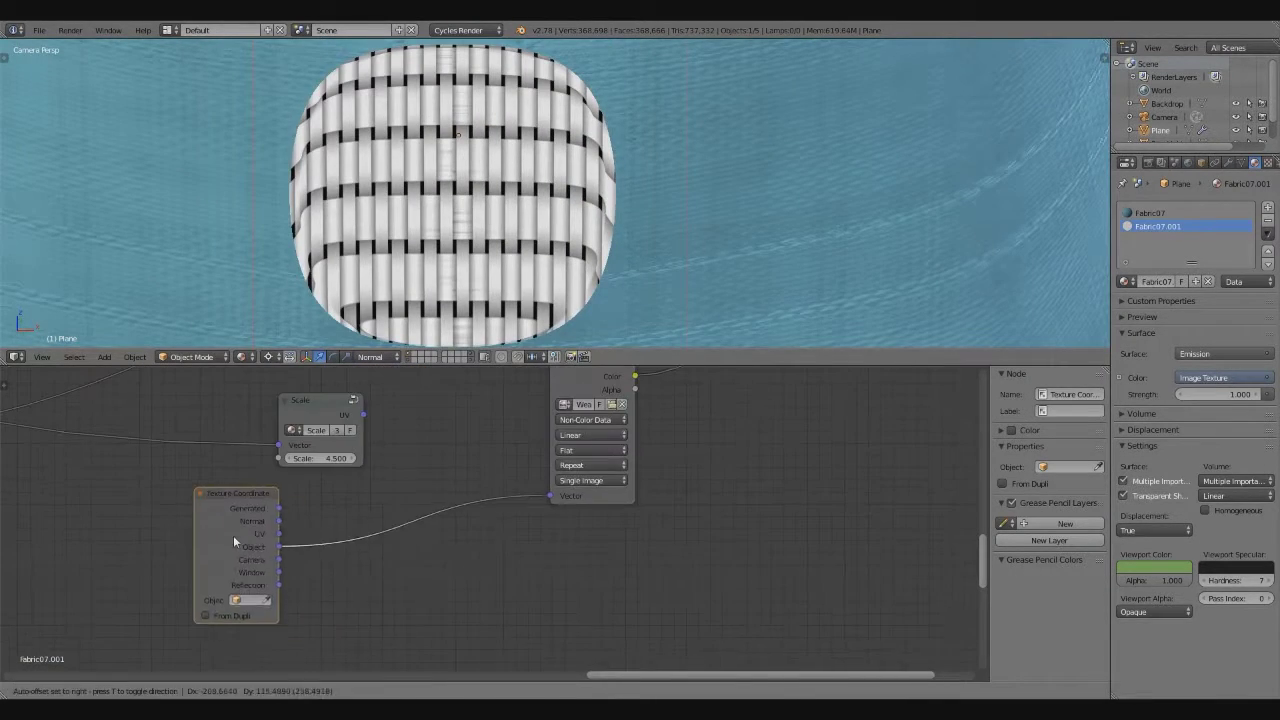
left_click_drag(268, 530, 551, 497)
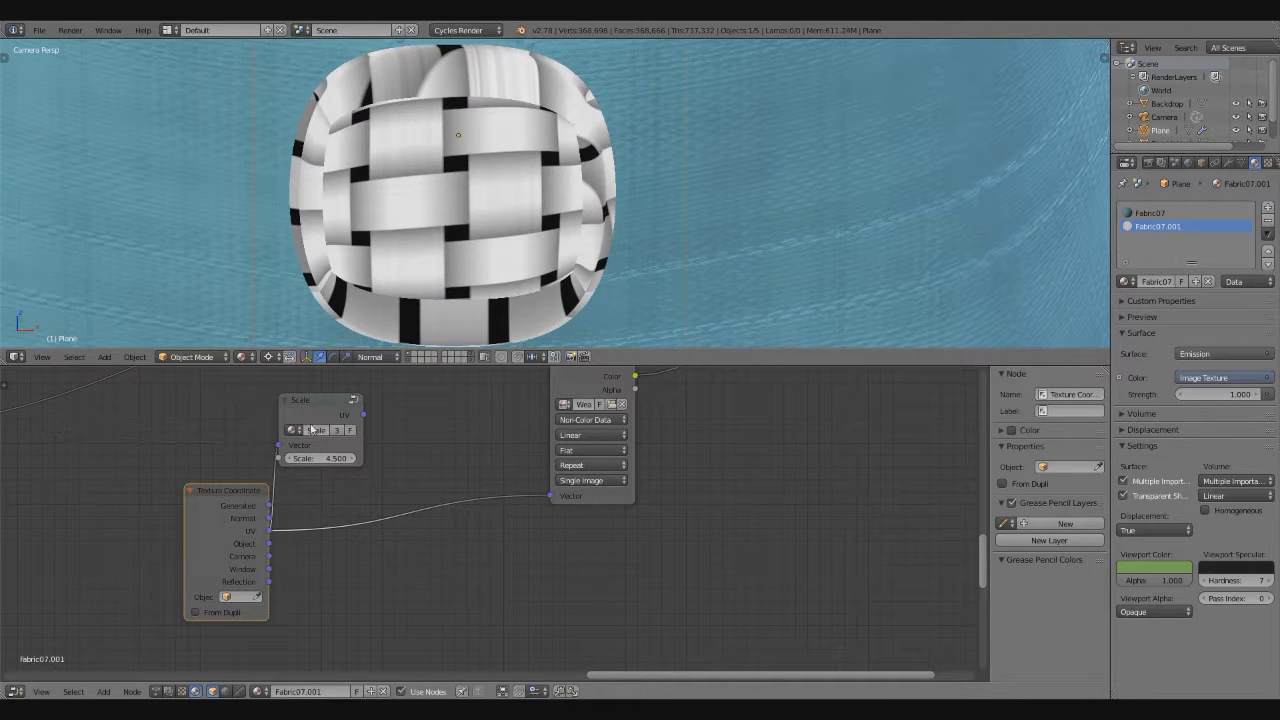
left_click_drag(363, 413, 567, 498)
mouse_move(235, 506)
left_mouse_down()
mouse_move(289, 447)
mouse_move(278, 445)
mouse_move(290, 458)
left_mouse_up()
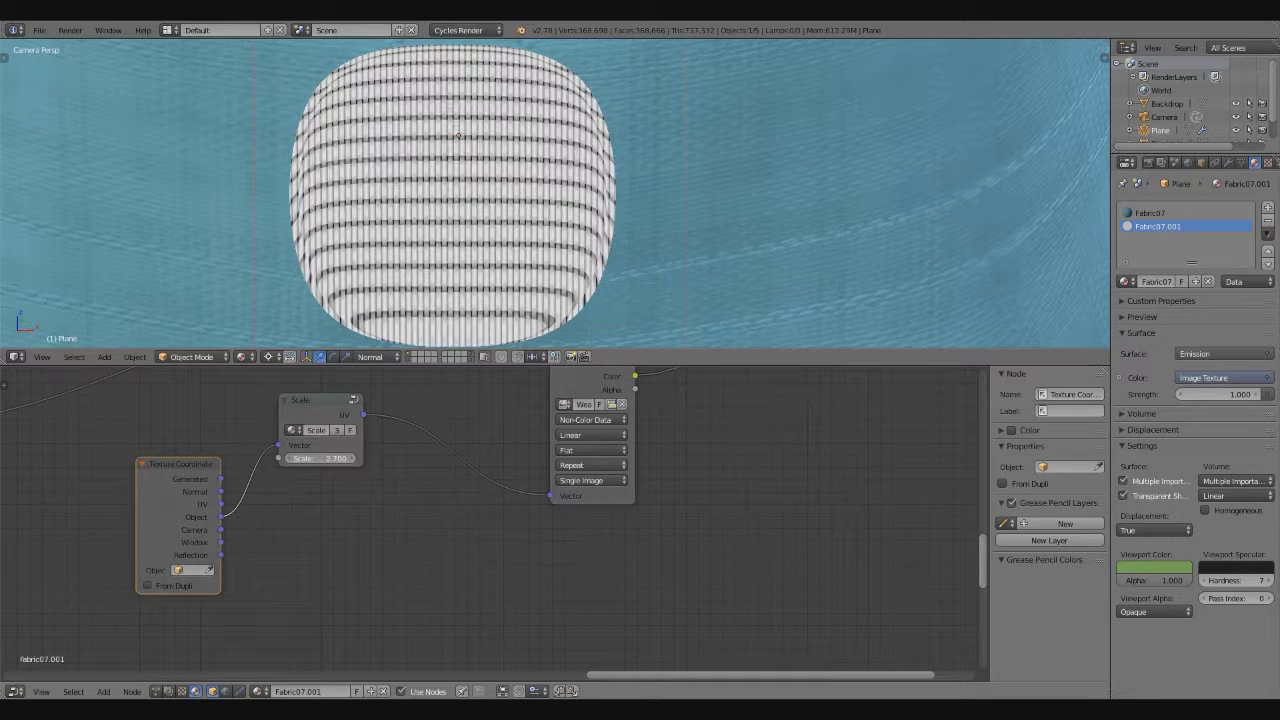
left_click(103, 691)
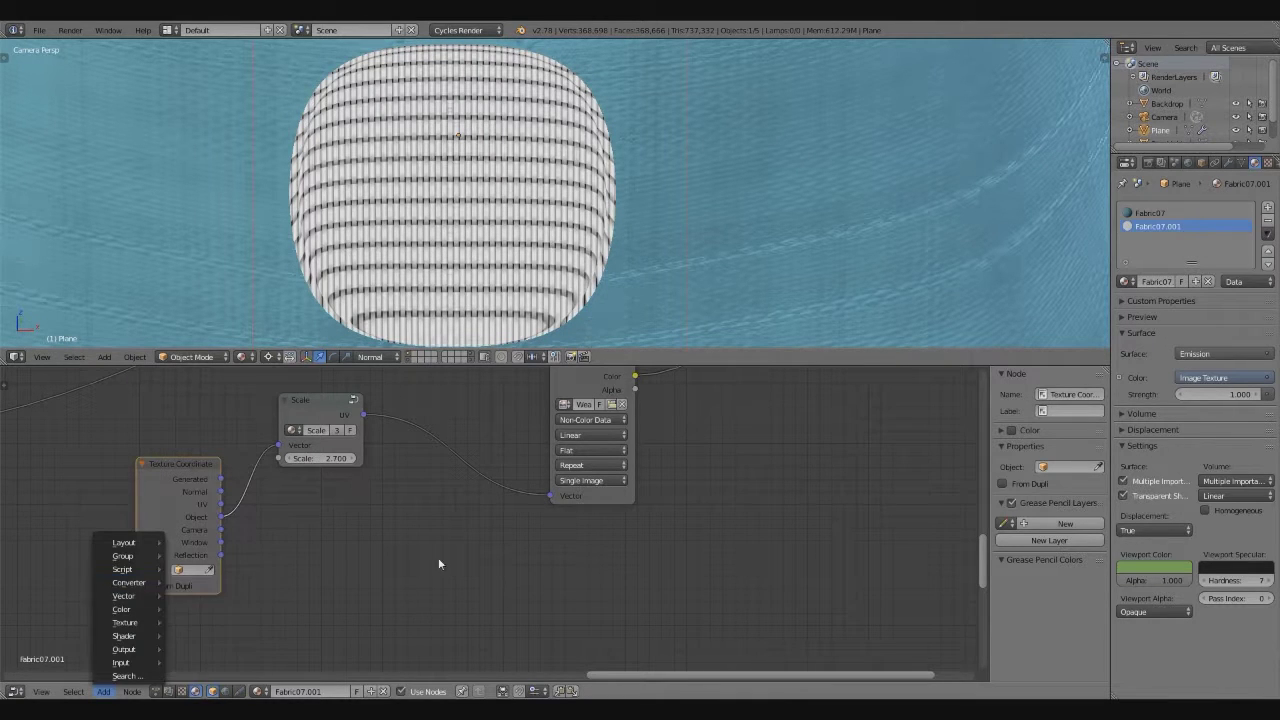
Inspect the Scale group, then insert a Mapping node before the weave image rotated 37.4° on X
left_click(362, 458)
key("Tab")
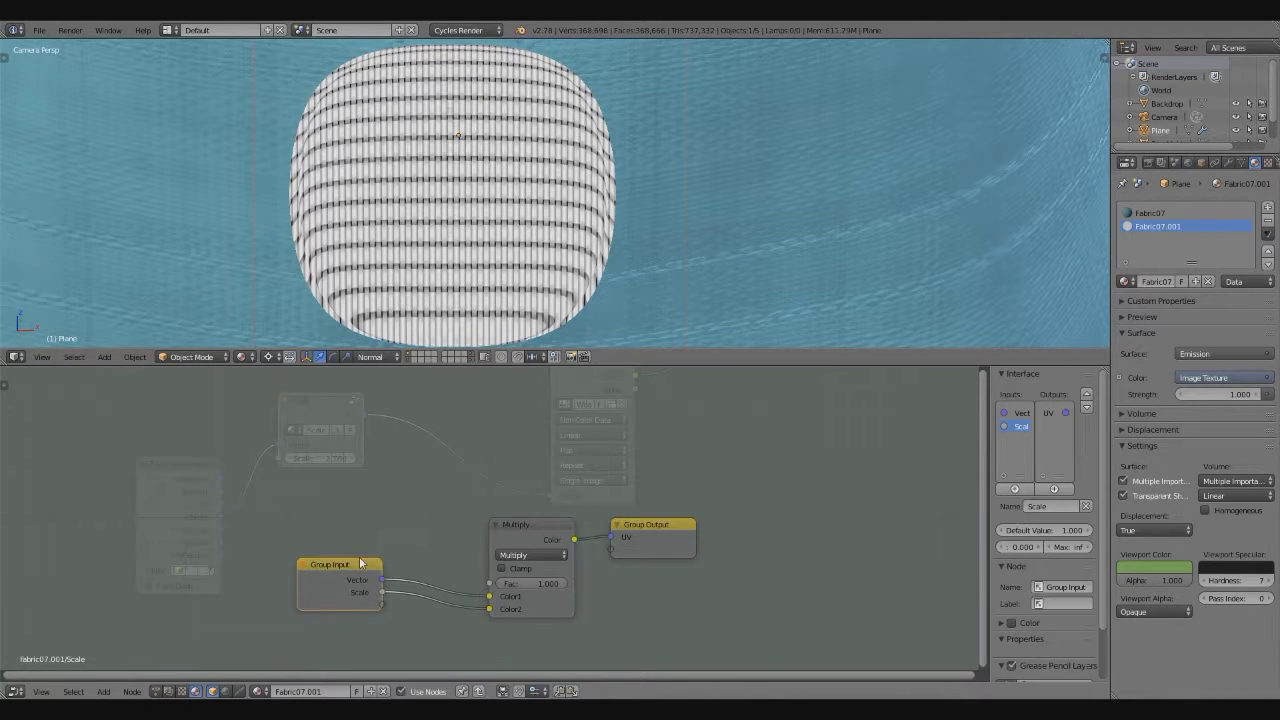
key("Tab")
key("shift+a")
left_click(457, 540)
left_click(474, 478)
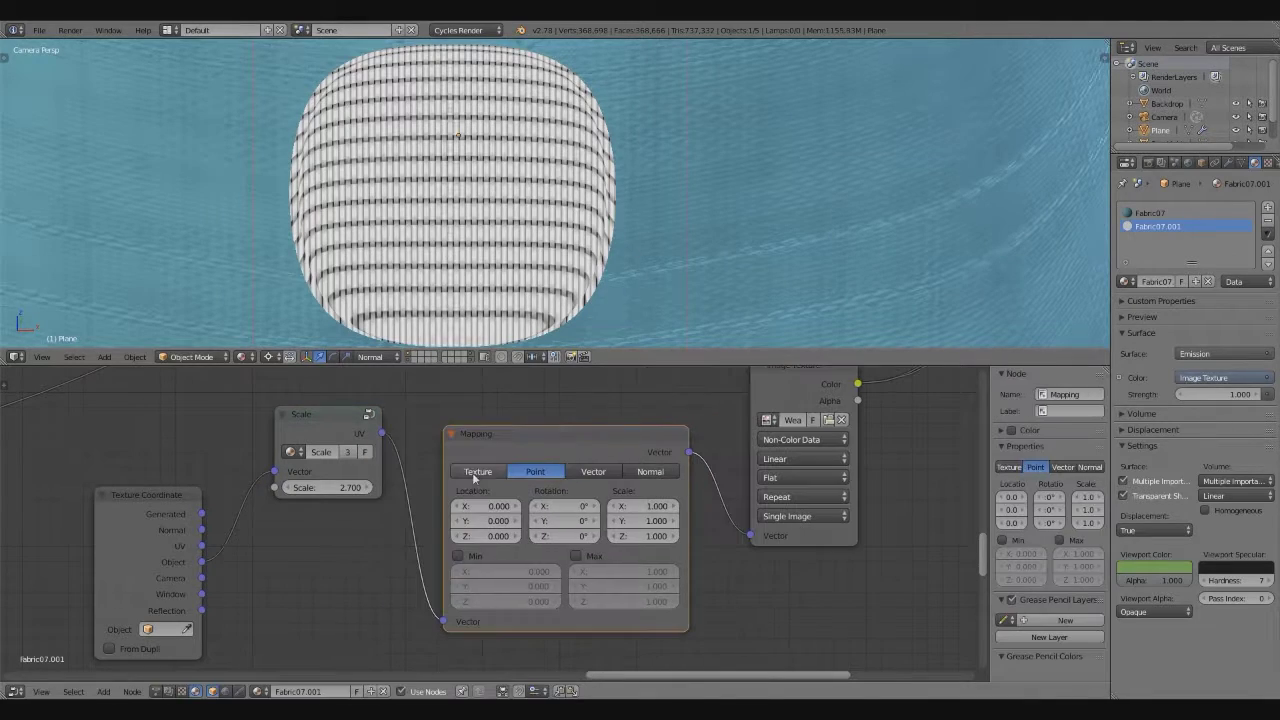
left_click_drag(556, 510, 660, 522)
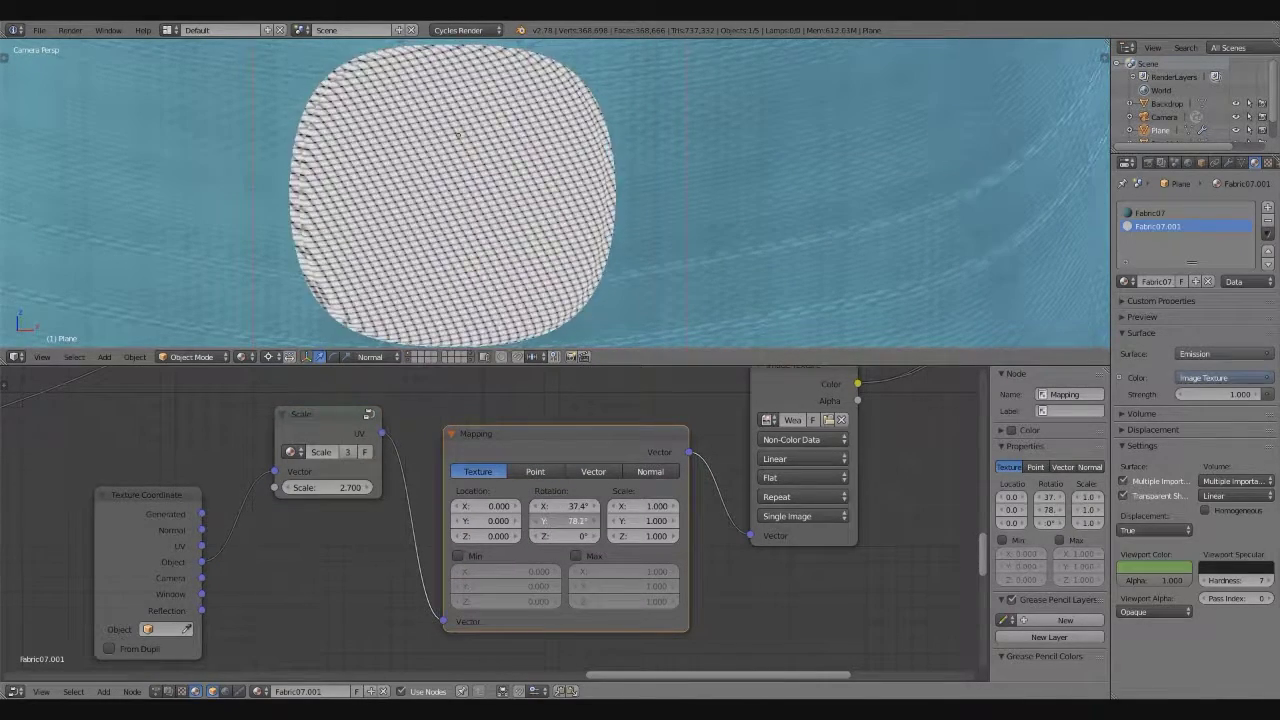
left_click_drag(660, 522, 565, 522)
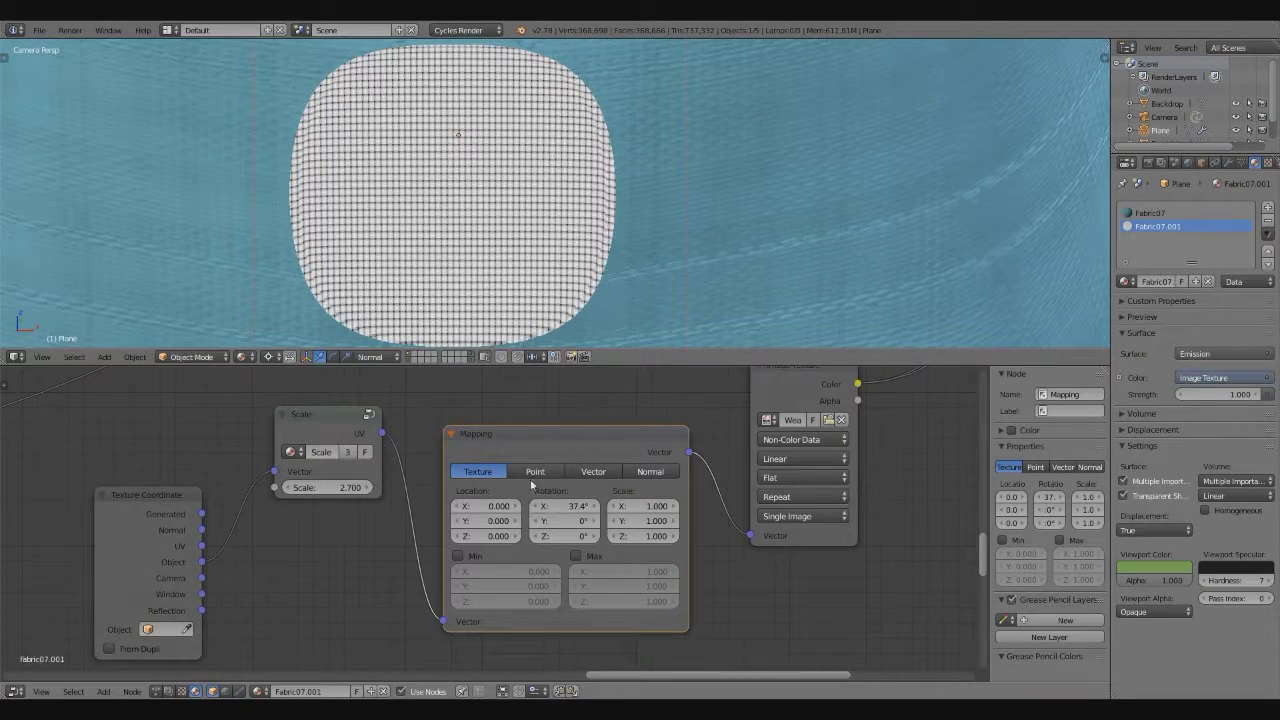
Set the Scale value to 0.8 and raise it for a finer weave, then switch to Fabric07's nodes
scroll(624, 526, "down", 3)
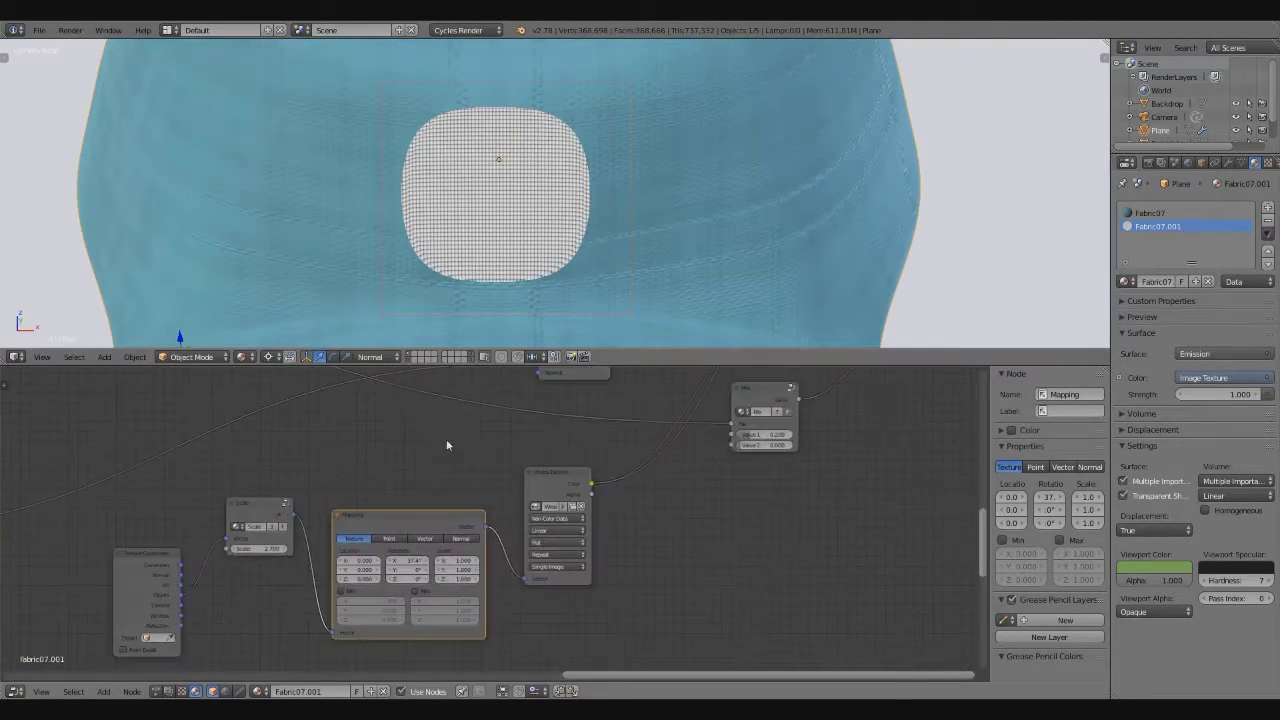
type("0.8")
key("Return")
left_click_drag(162, 567, 262, 567)
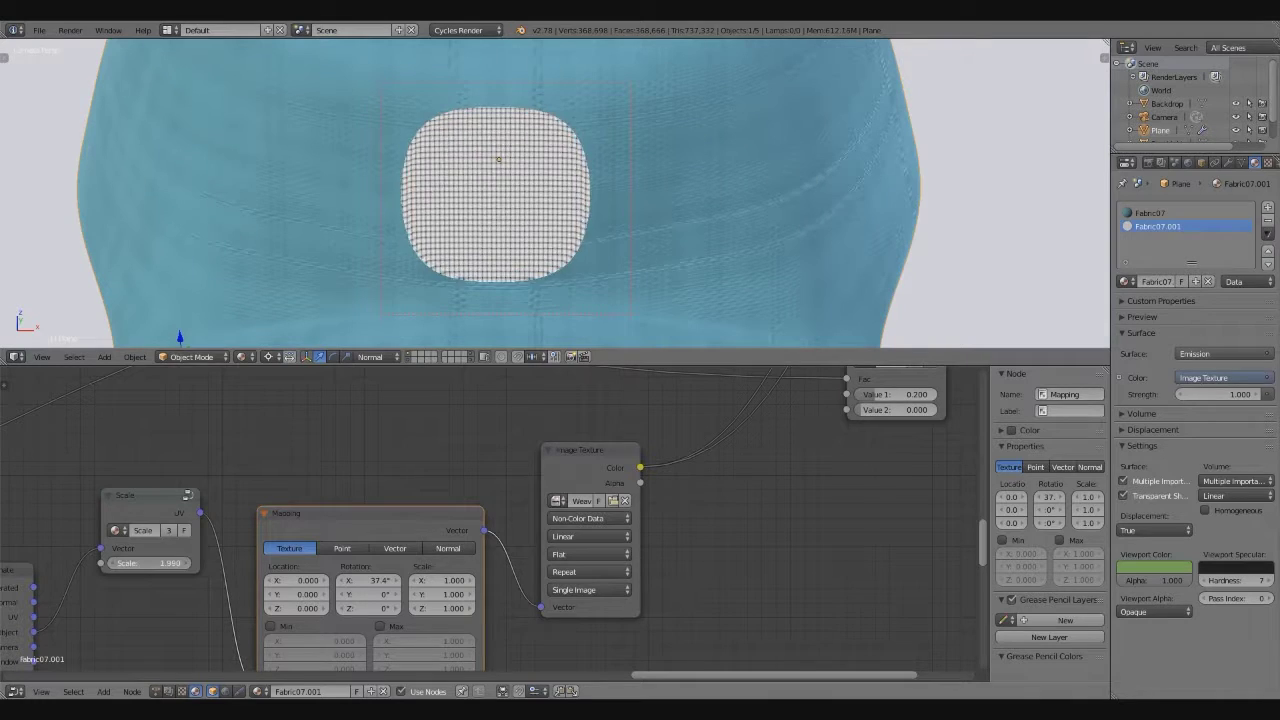
scroll(488, 519, "down", 3)
left_click(543, 500)
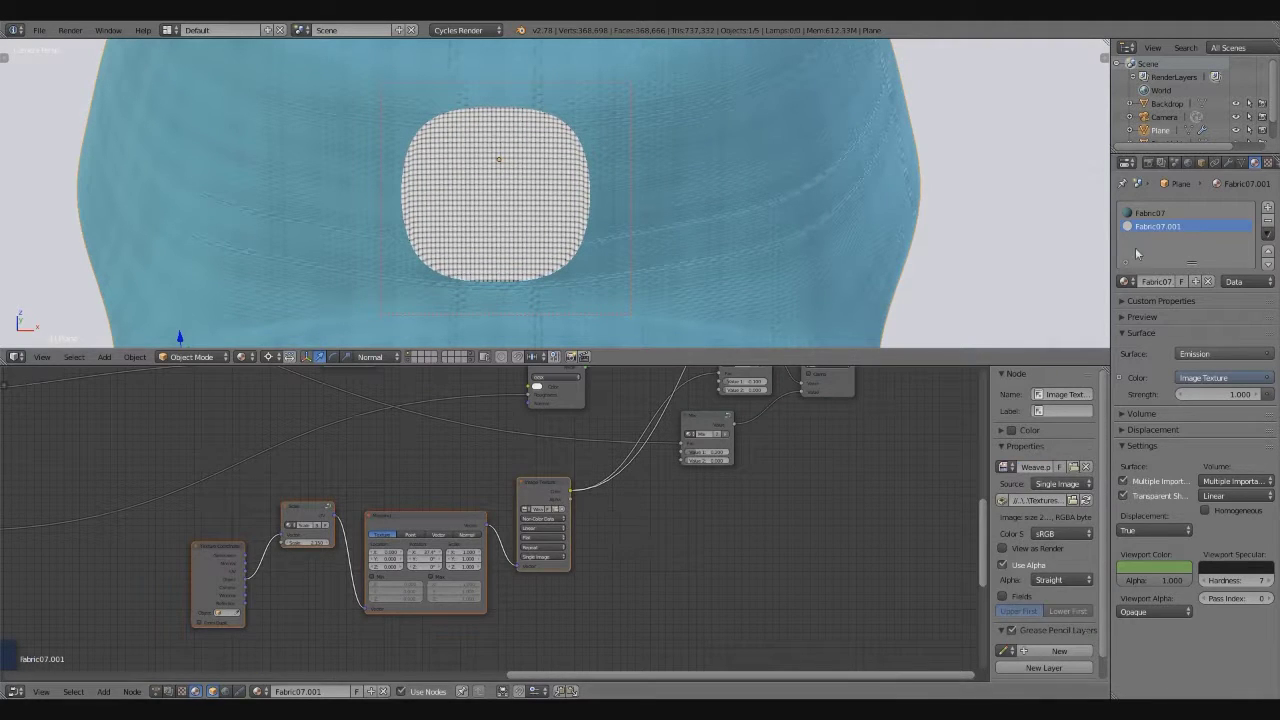
left_click(1150, 213)
middle_click_drag(643, 554, 660, 589)
Connect the logo image to the Mix node's Fac and check the result in rendered shading
left_click_drag(582, 522, 603, 451)
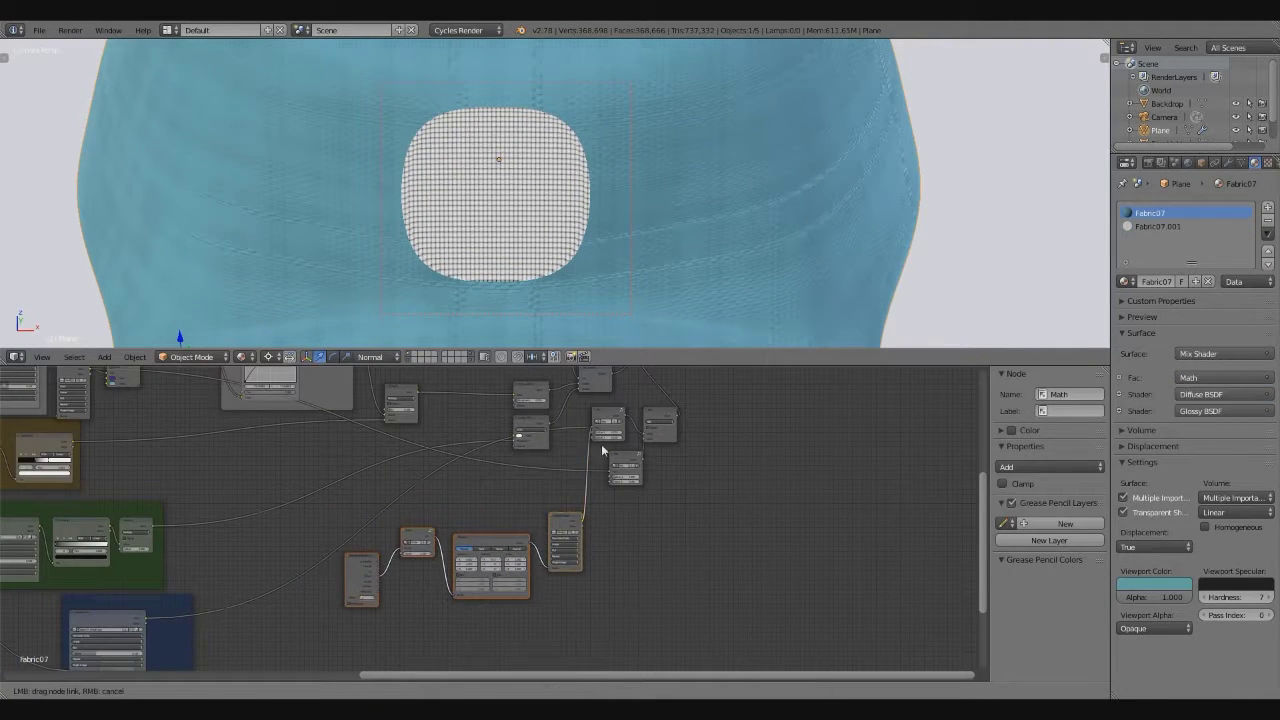
scroll(603, 451, "up", 4)
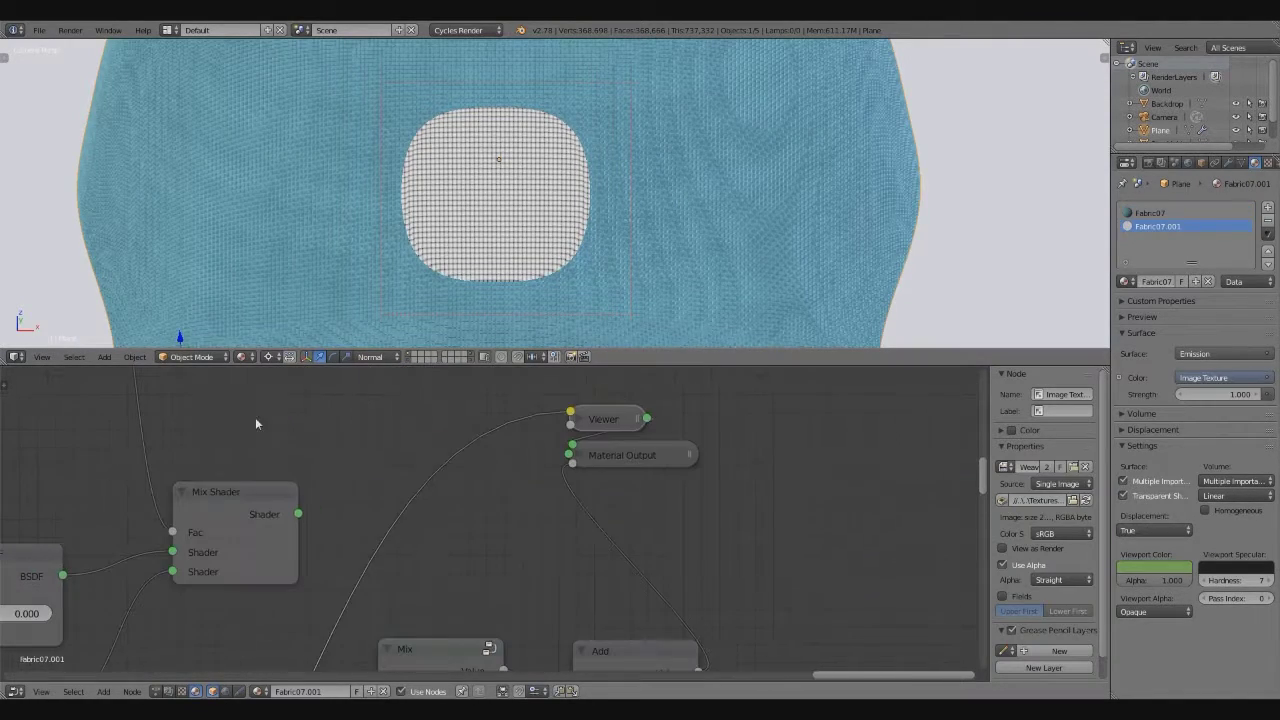
left_click(240, 356)
left_click(268, 258)
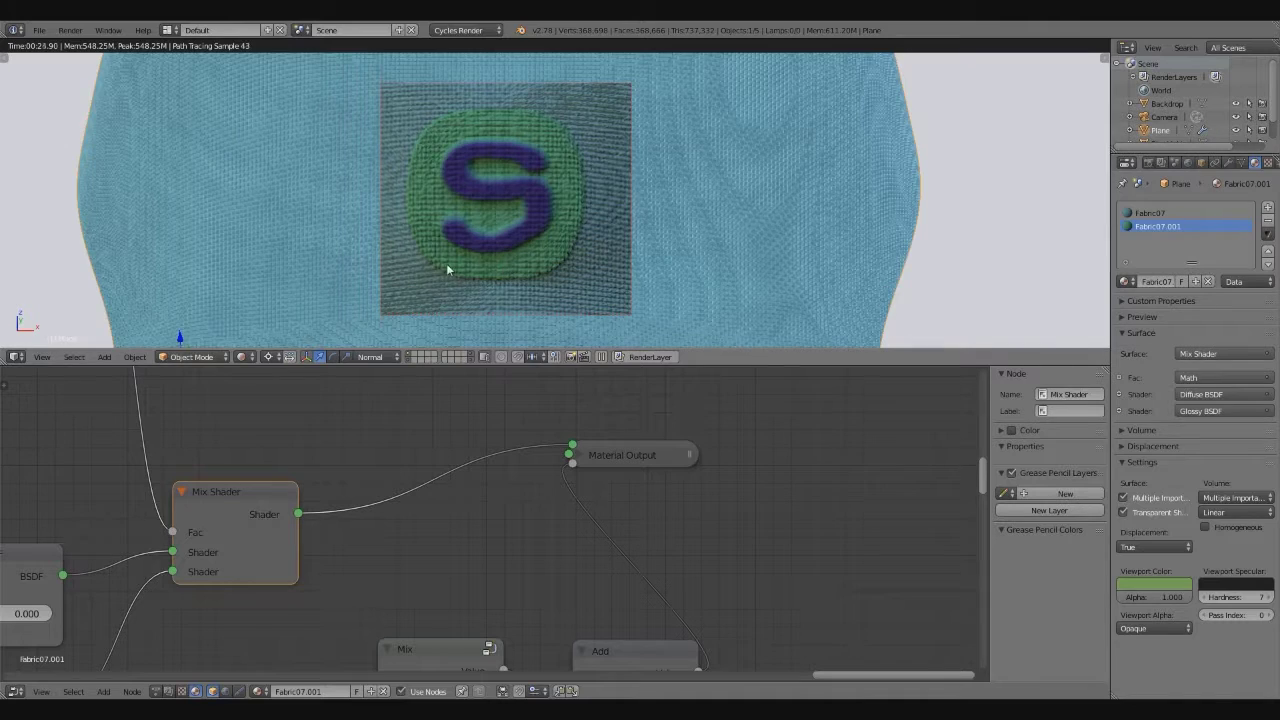
left_click(278, 357)
left_click(275, 303)
scroll(442, 464, "down", 3)
scroll(403, 544, "down", 3)
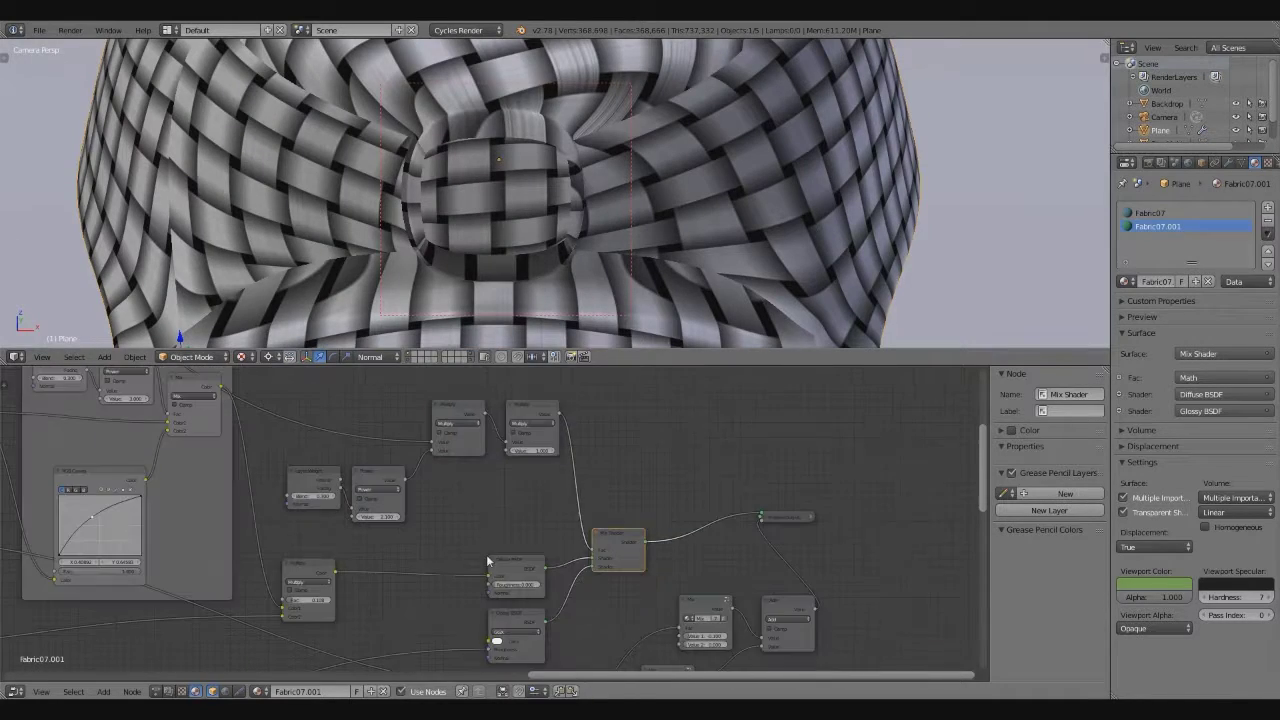
Set the Mix node's Value 1 to -0.070 in the Fabric07.001 patch material
left_click(240, 356)
left_click(268, 258)
scroll(443, 437, "up", 3)
double_click(607, 523)
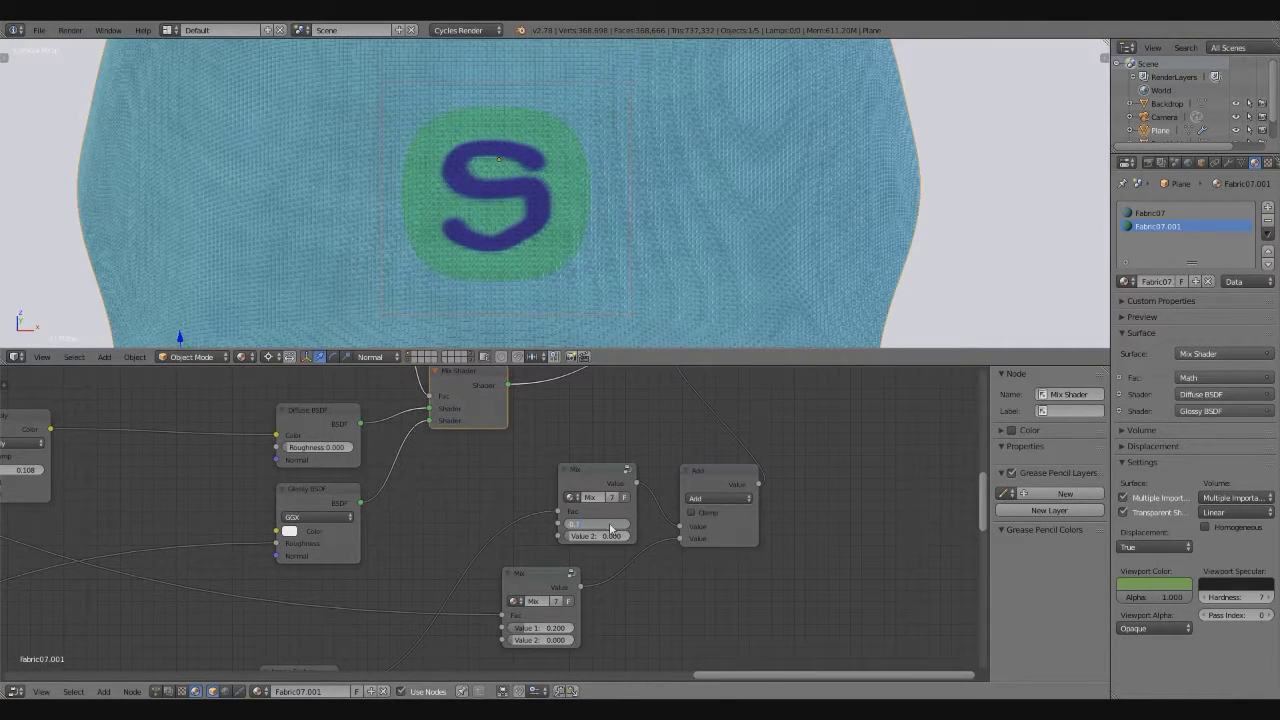
left_click(1176, 218)
double_click(509, 523)
left_click(1176, 227)
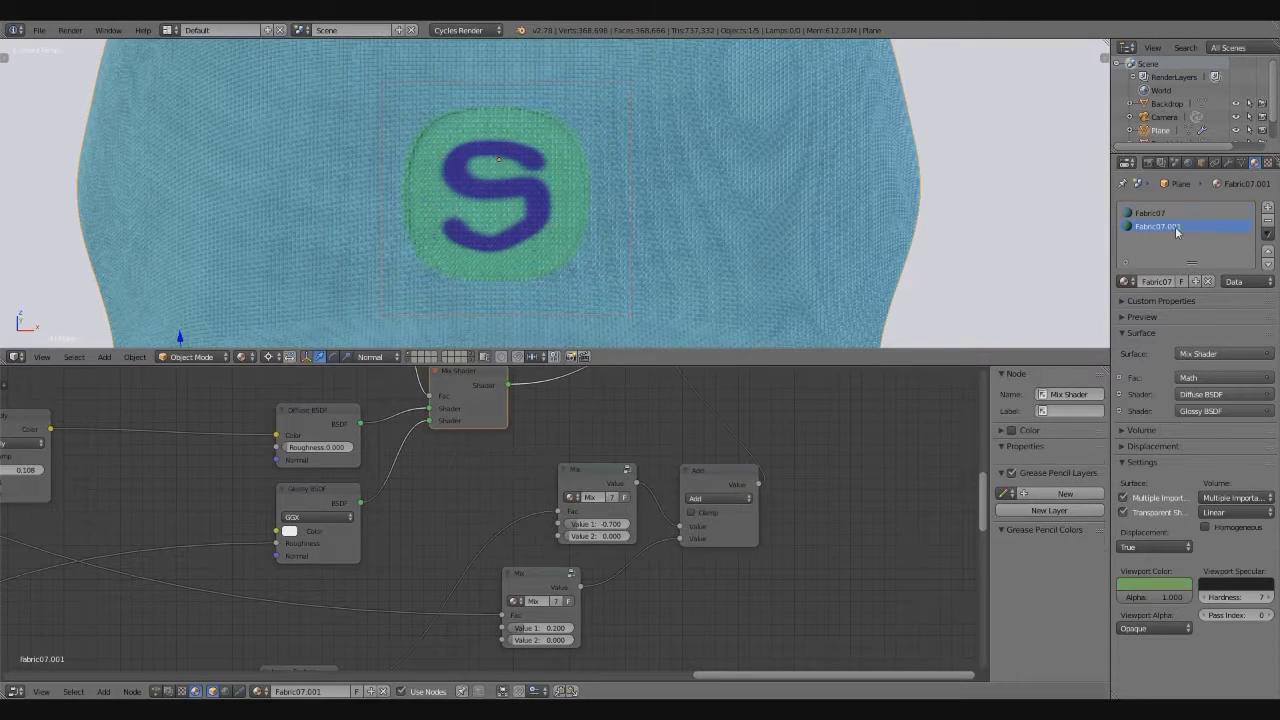
key("Return")
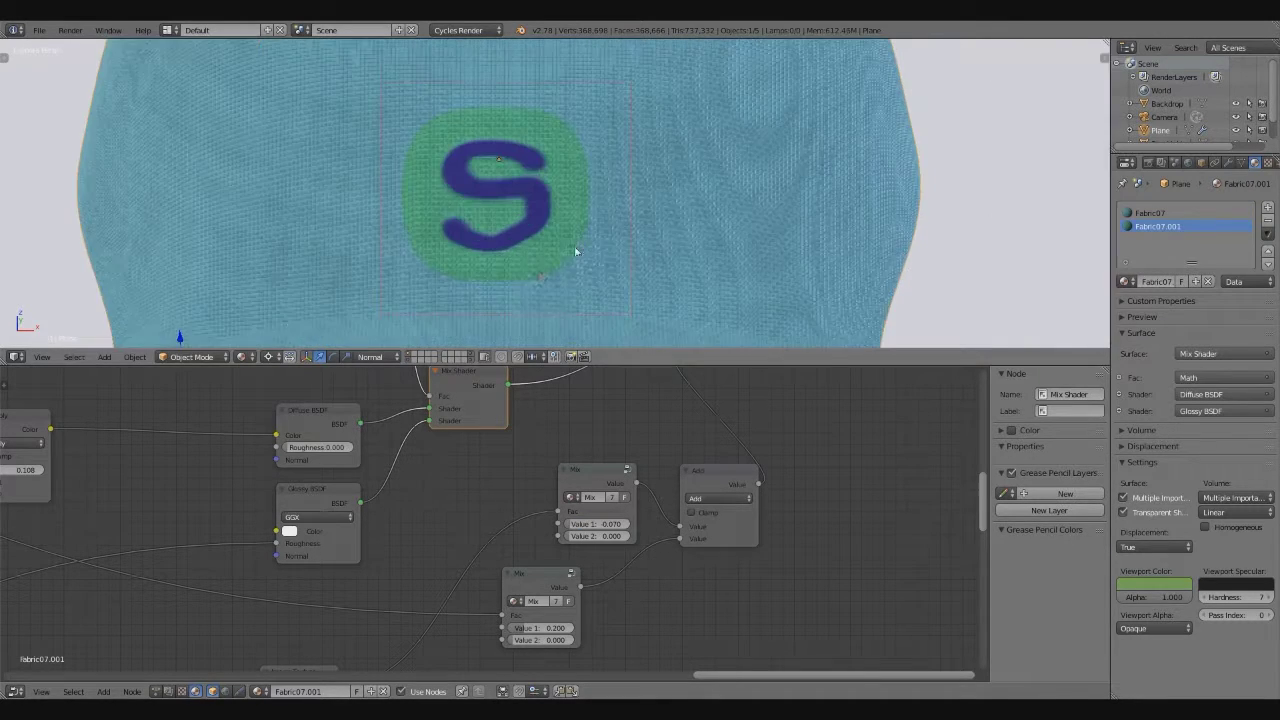
Link the Image Texture output in the Fabric07 node tree and preview the cap rendered
key("Home")
scroll(565, 595, "up", 2)
middle_click_drag(572, 605, 680, 560)
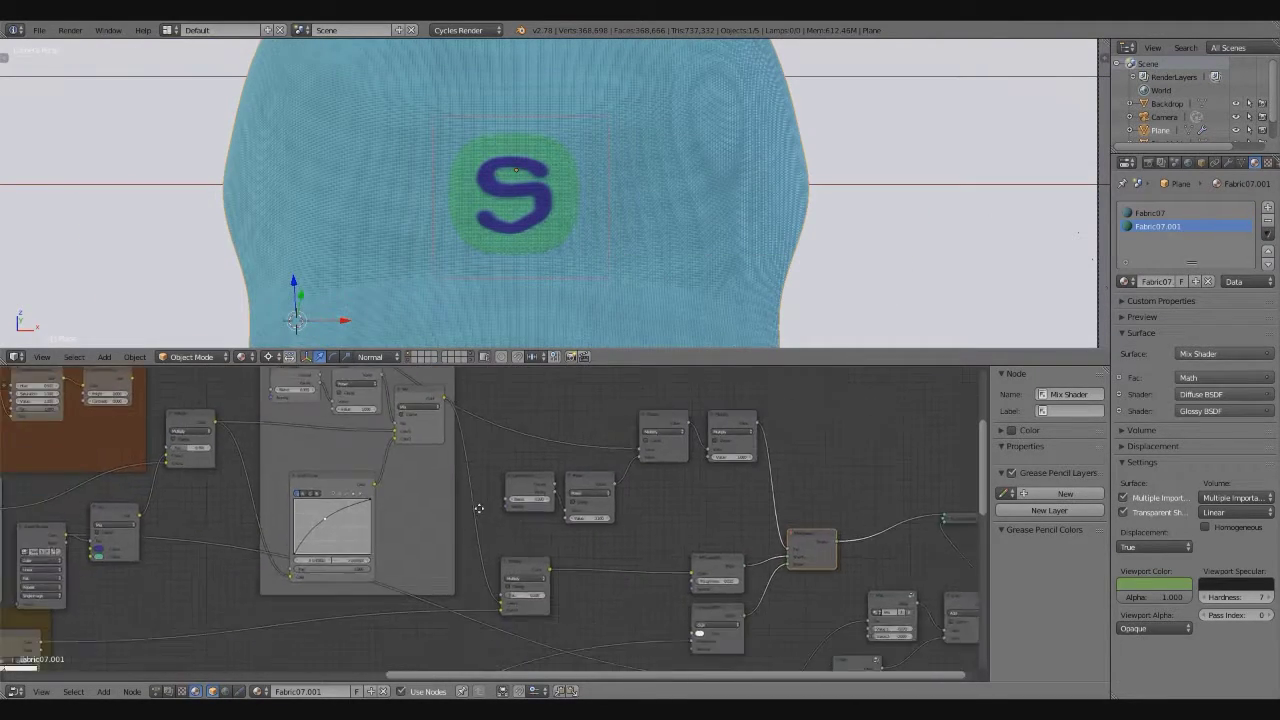
scroll(708, 570, "down", 2)
left_click_drag(664, 656, 150, 456)
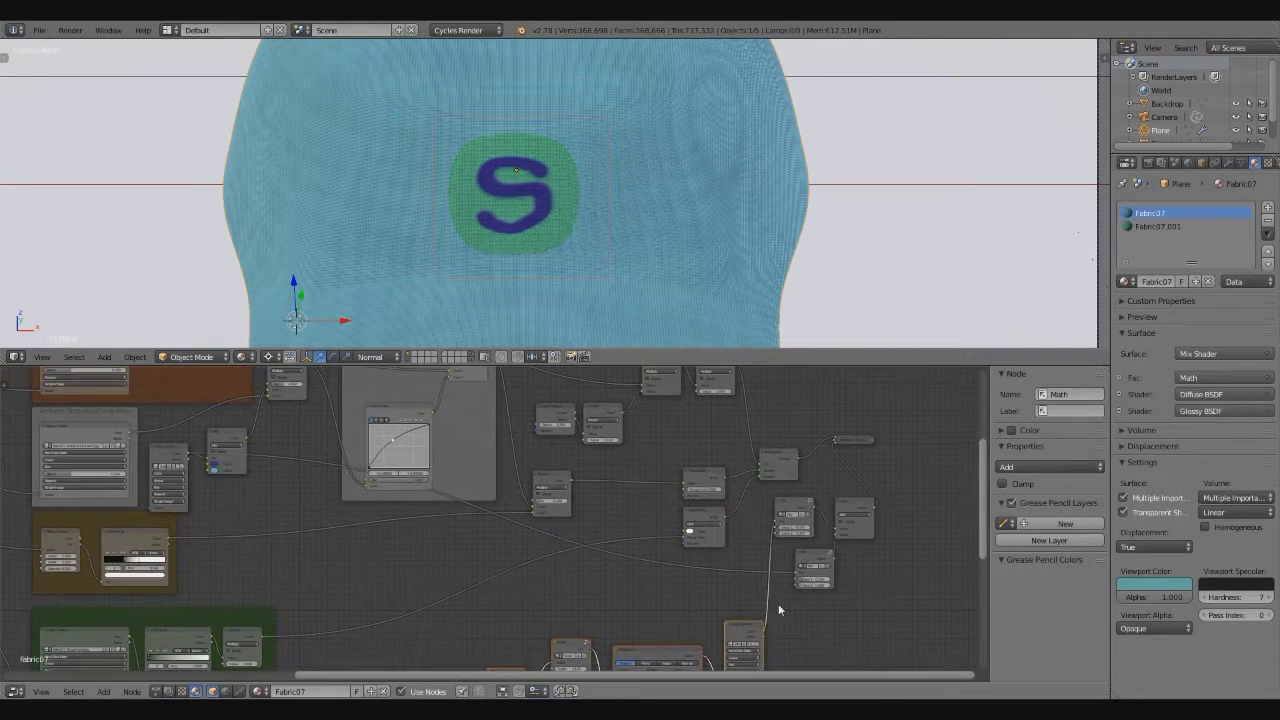
mouse_move(778, 603)
left_mouse_down()
mouse_move(521, 564)
mouse_move(727, 607)
left_mouse_up()
left_click_drag(267, 396, 270, 398)
scroll(474, 571, "up", 3)
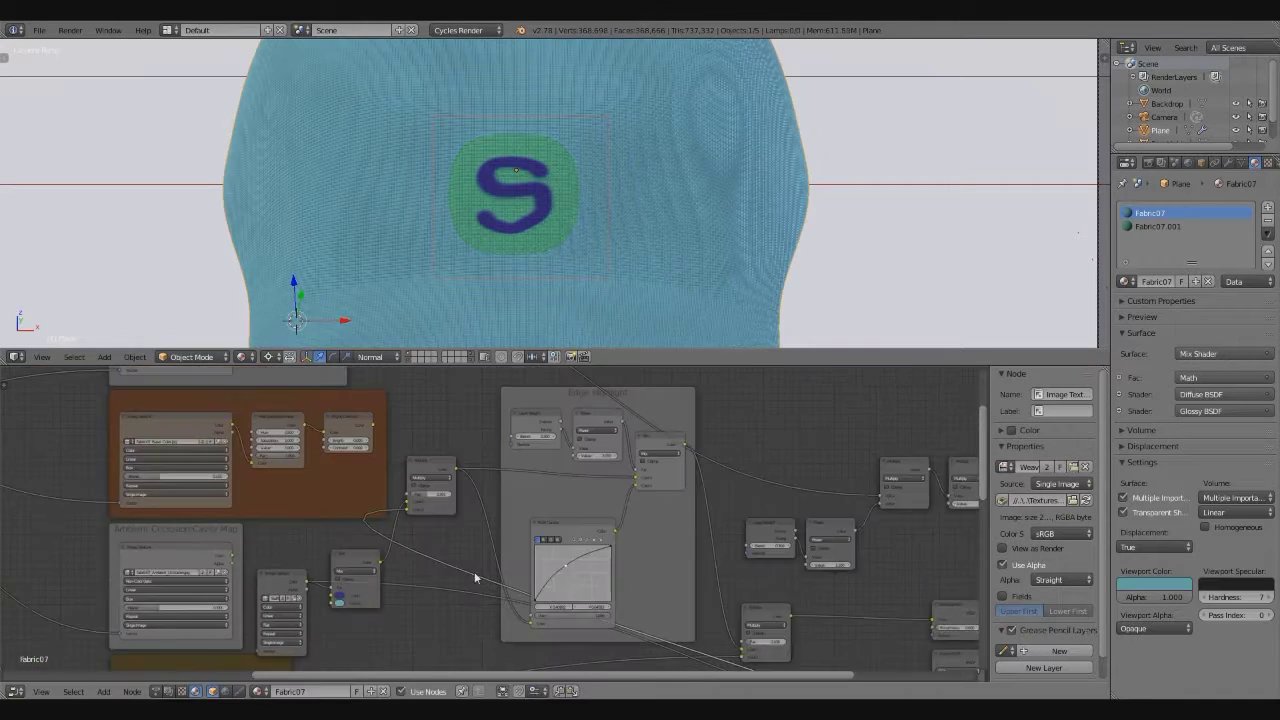
middle_click_drag(474, 571, 380, 520)
key("shift+z")
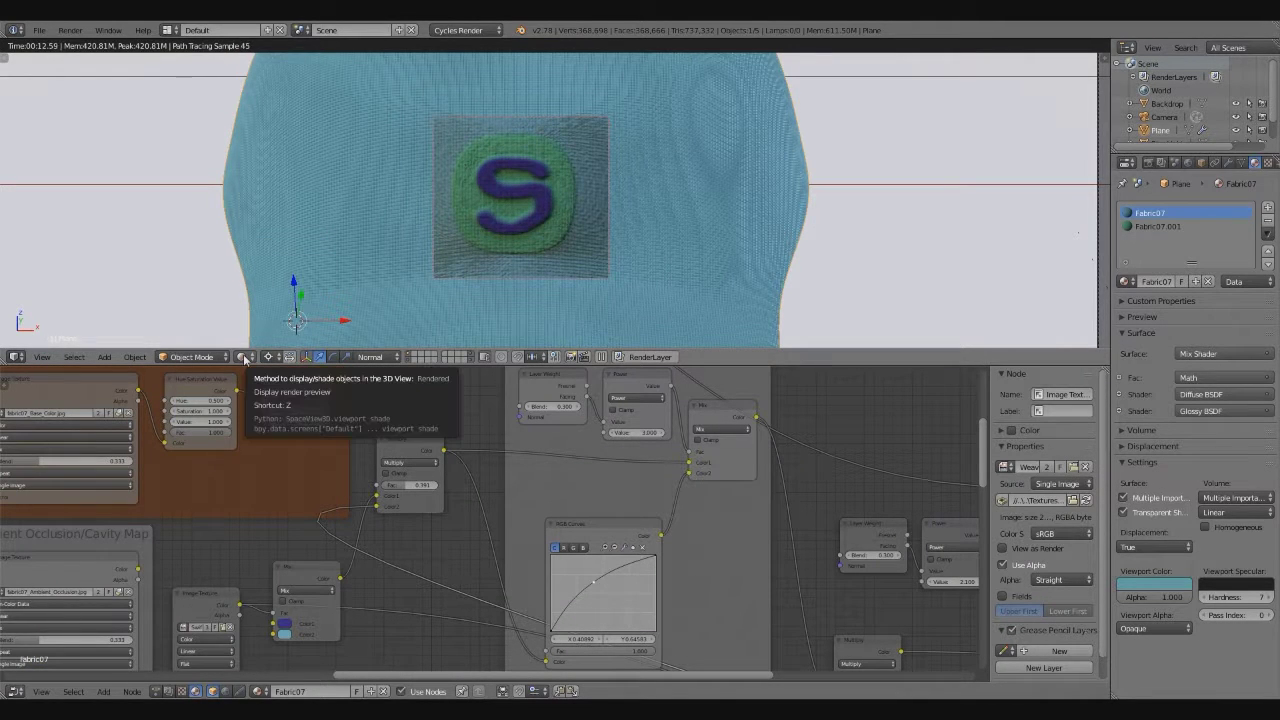
Look through the scene camera in Solid shading after a brief rendered preview
left_click(243, 358)
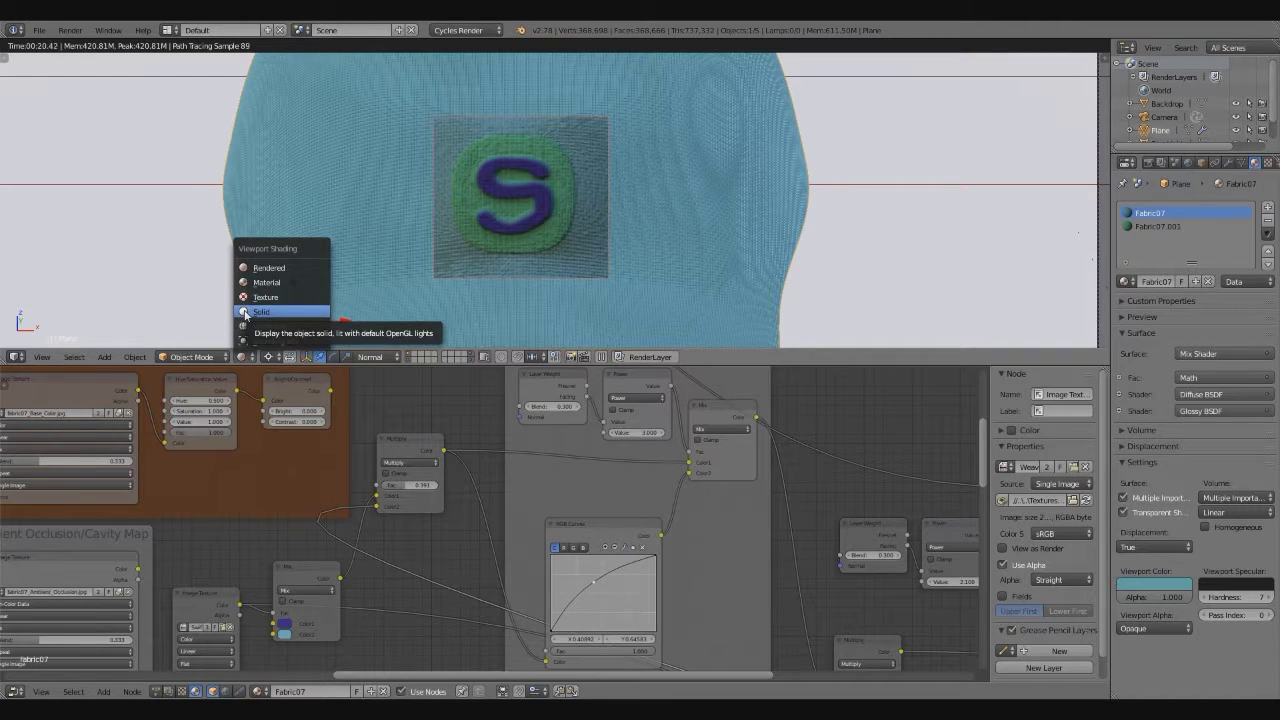
left_click(250, 312)
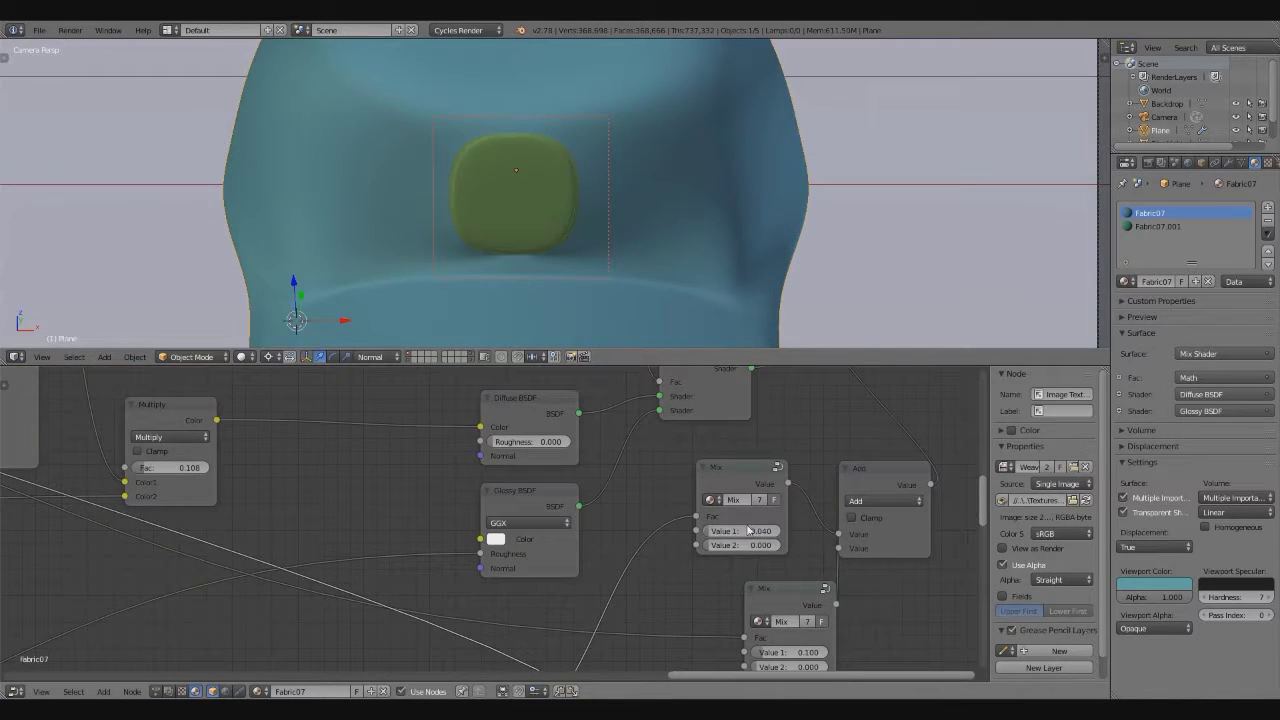
key("KP_0")
key("shift+z")
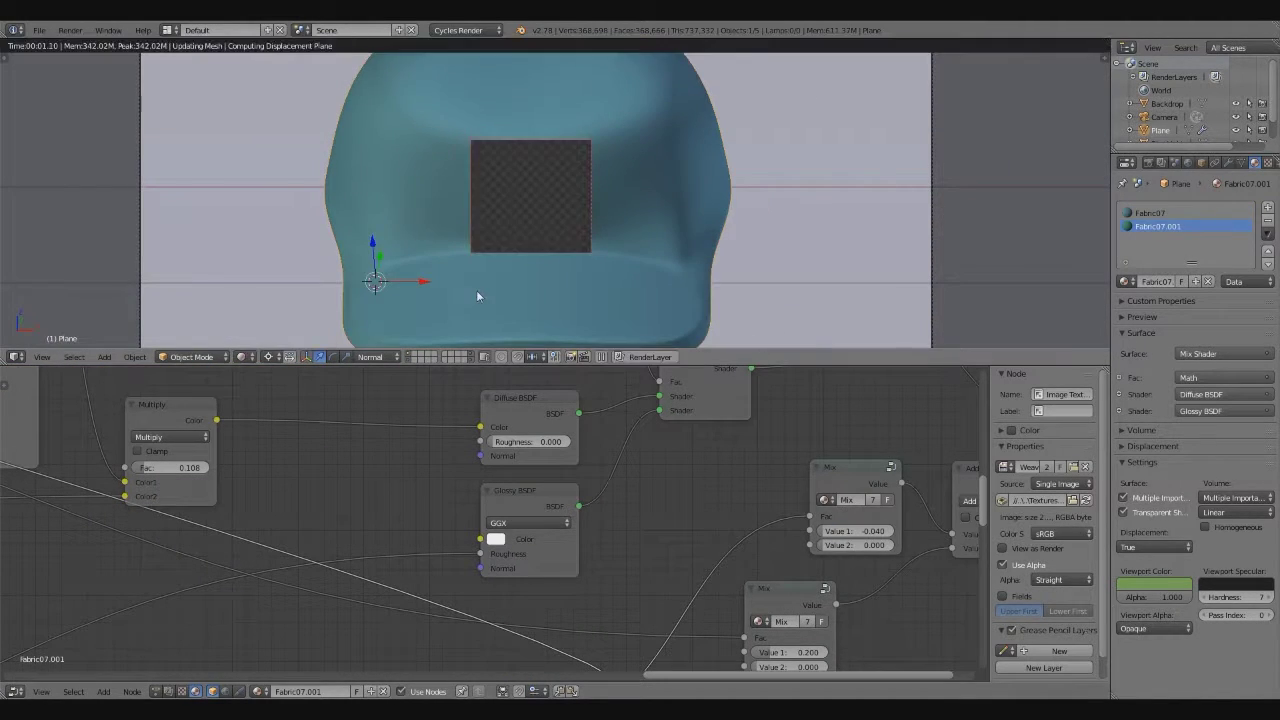
left_click(240, 356)
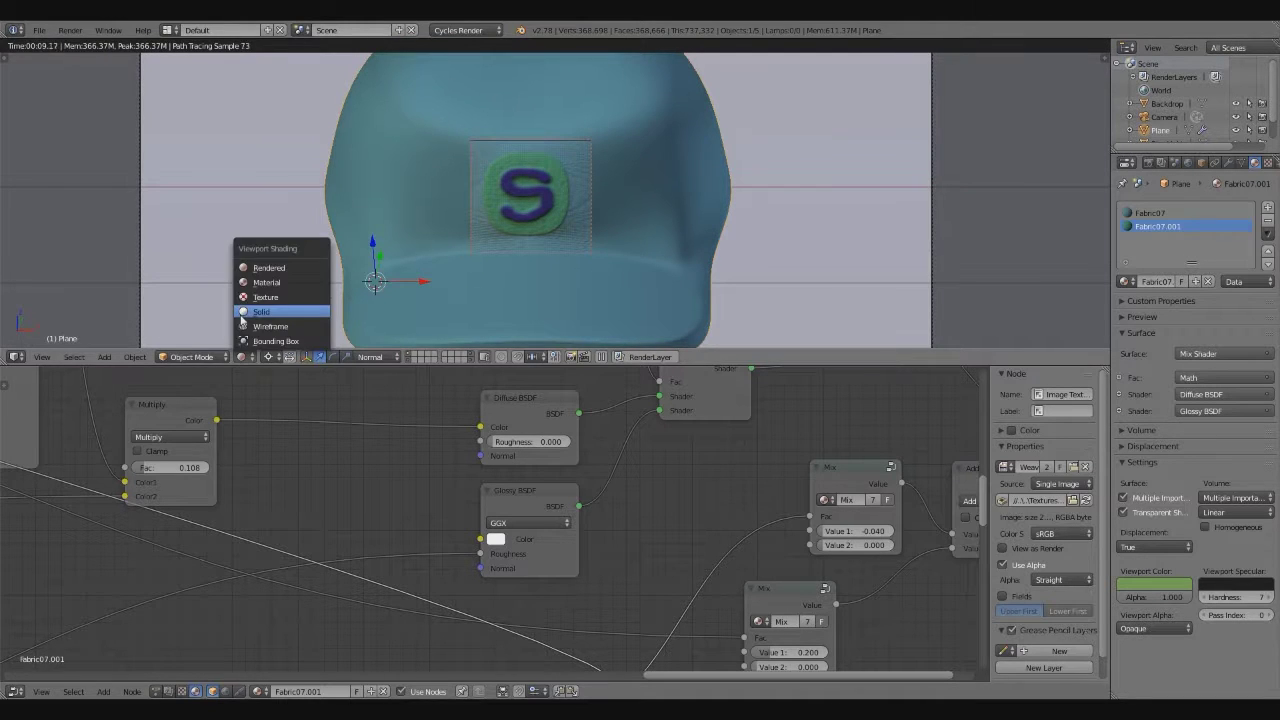
left_click(255, 313)
scroll(395, 233, "down", 4)
Rotate the cap to a side-on angle
left_click(253, 356)
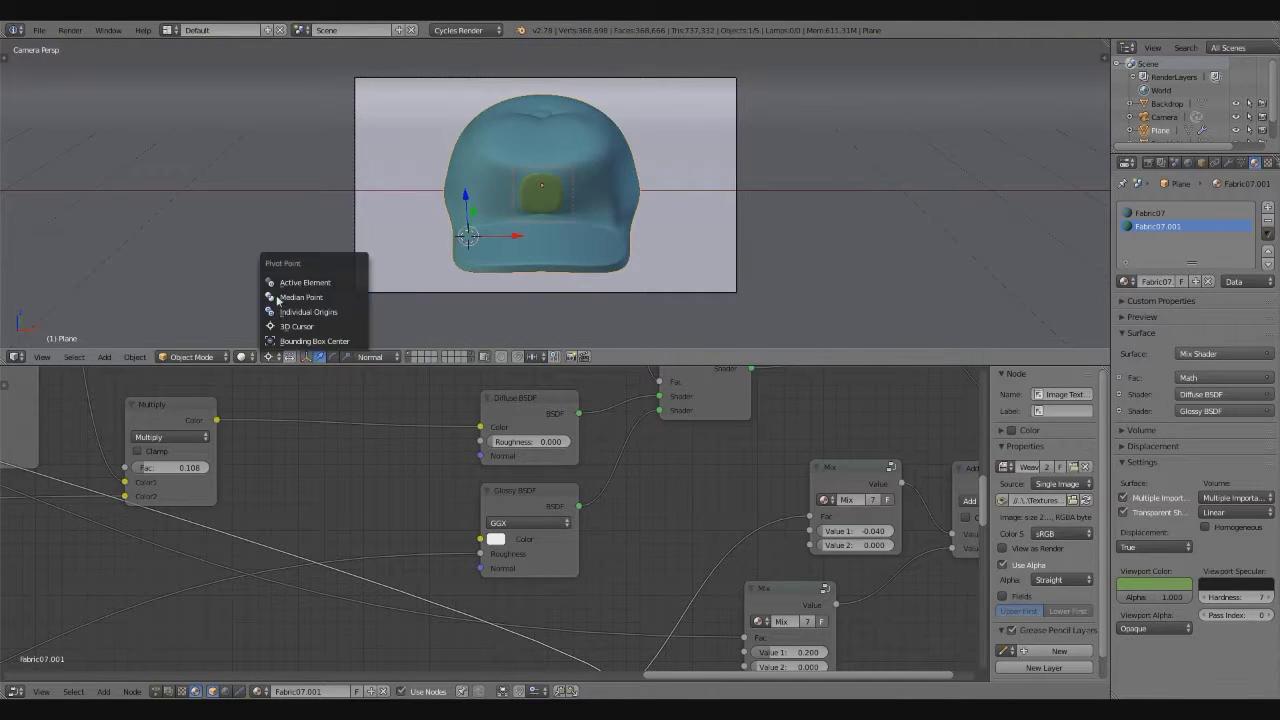
left_click(286, 291)
key("r")
left_click(594, 229)
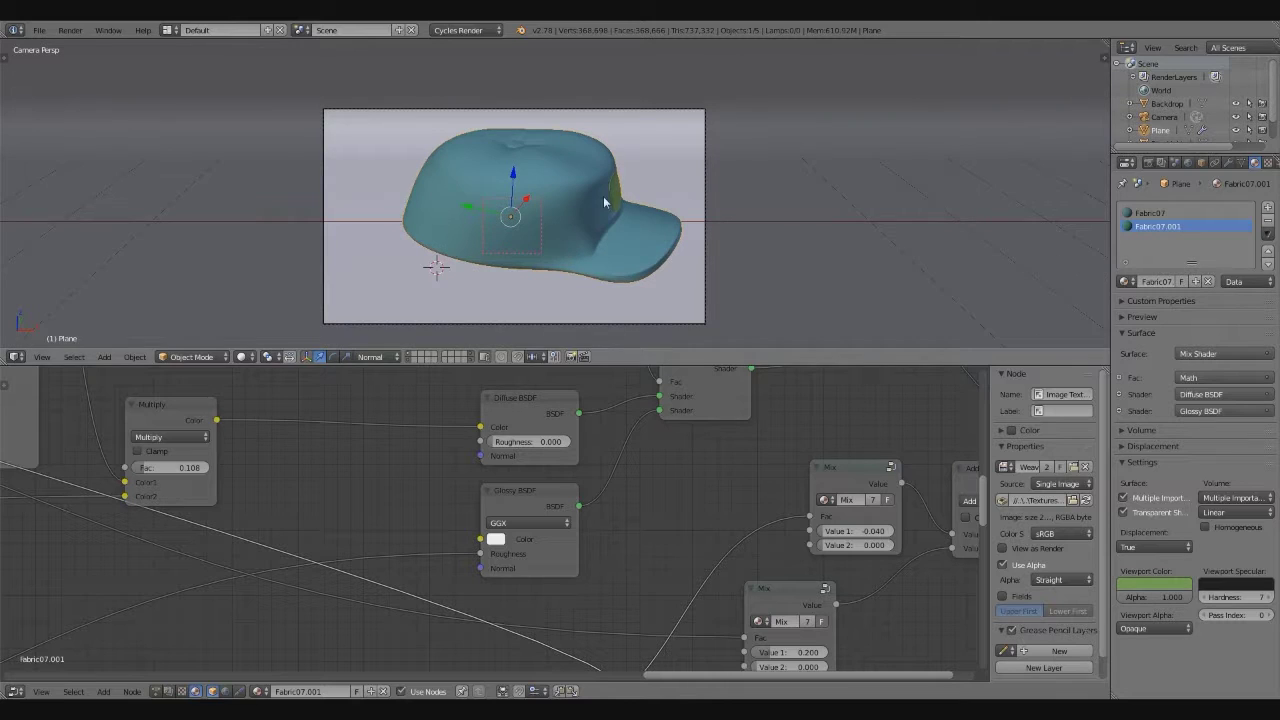
Select the camera and move it so the cap sits in the frame
right_click(703, 190)
key("g")
left_click(937, 108)
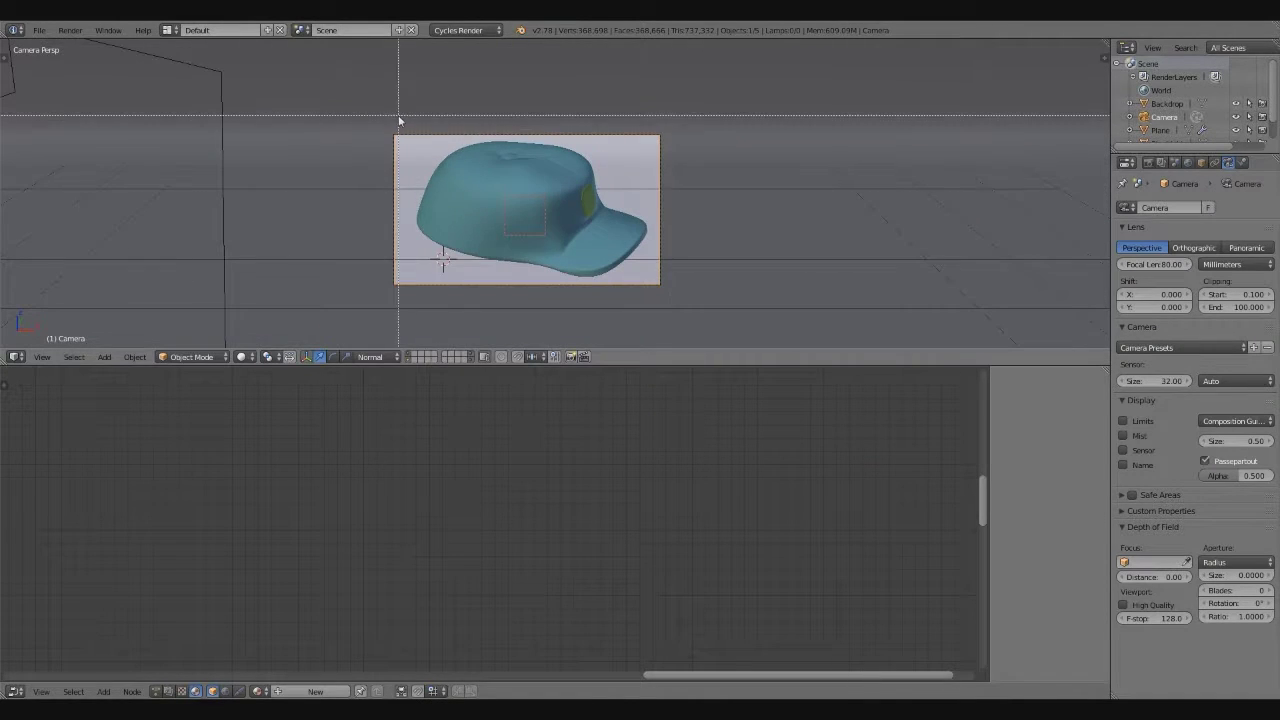
Preview the side-on cap rendered through the camera, then return to Solid shading
key("shift+z")
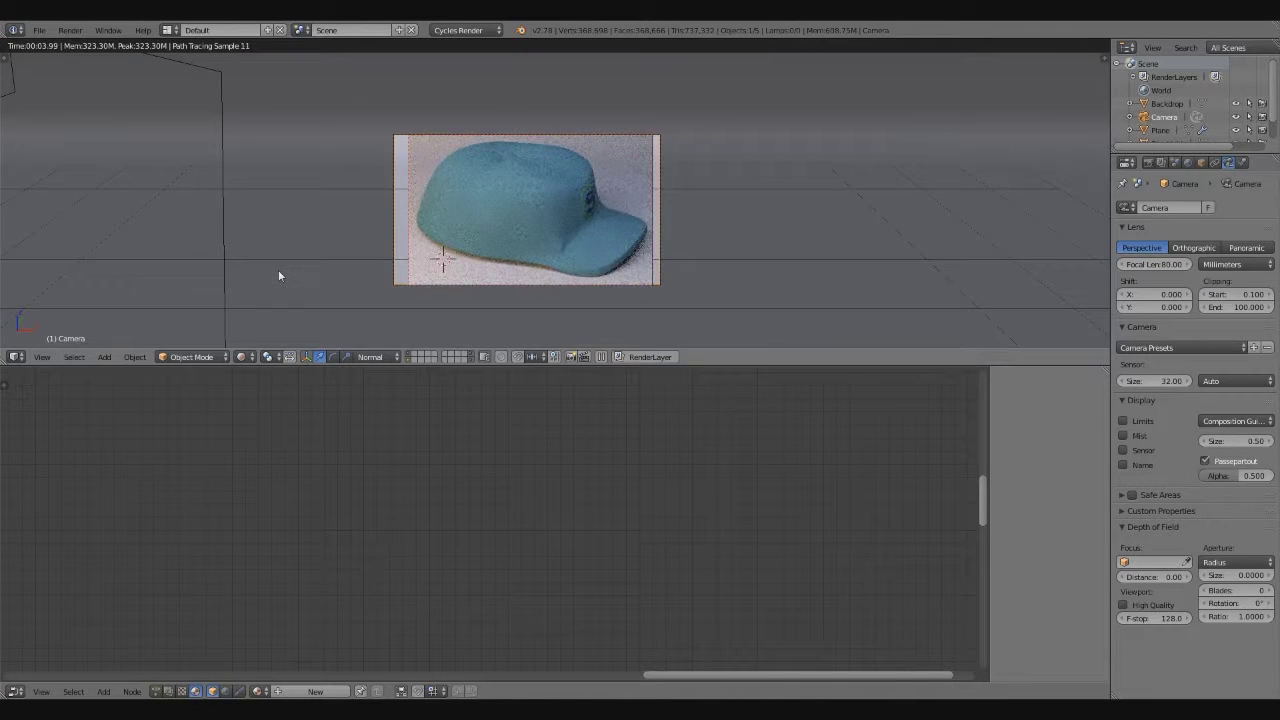
left_click(244, 357)
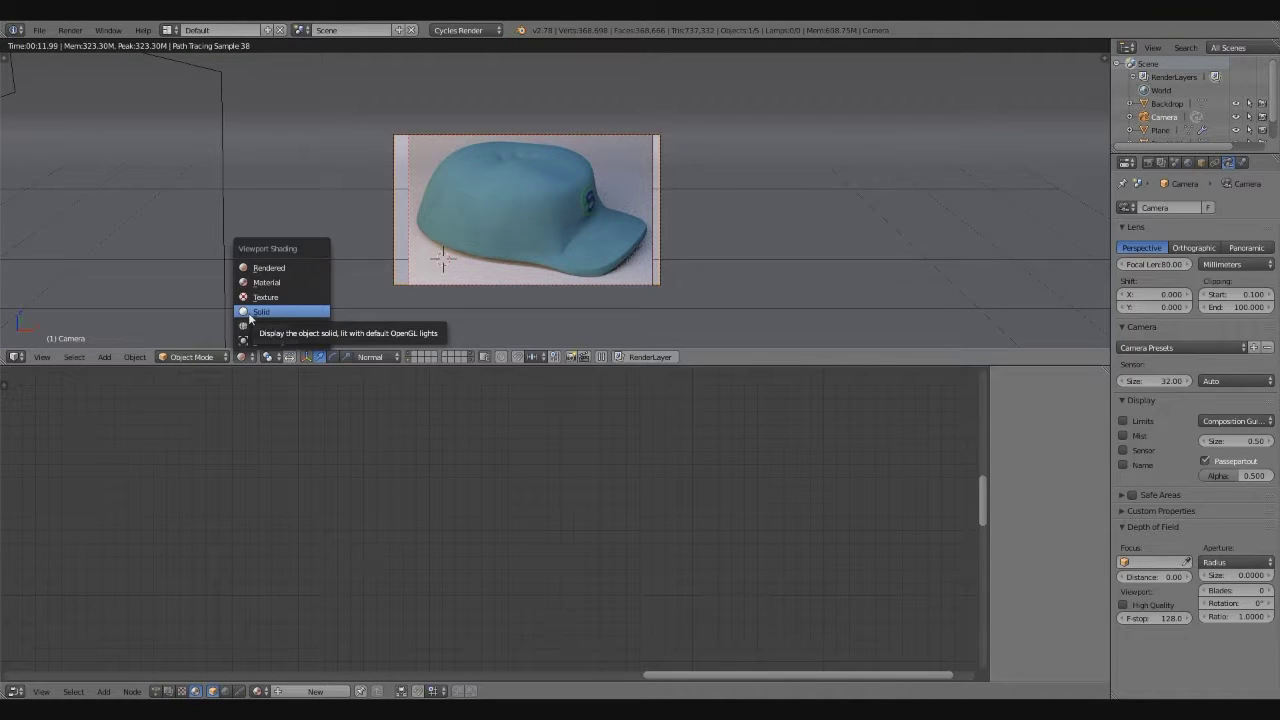
left_click(260, 312)
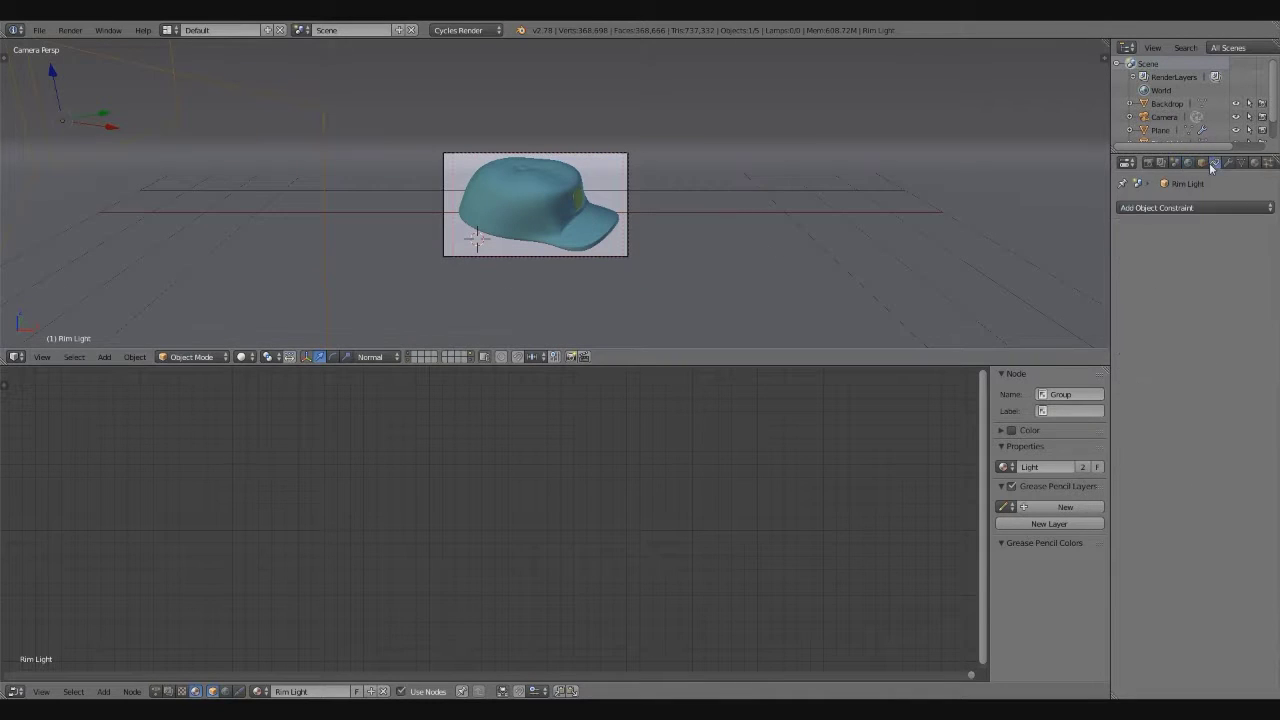
Inspect the Top Light's Emission settings and return to the camera view
left_click(1202, 162)
scroll(1190, 400, "down", 5)
middle_click_drag(540, 225, 575, 239)
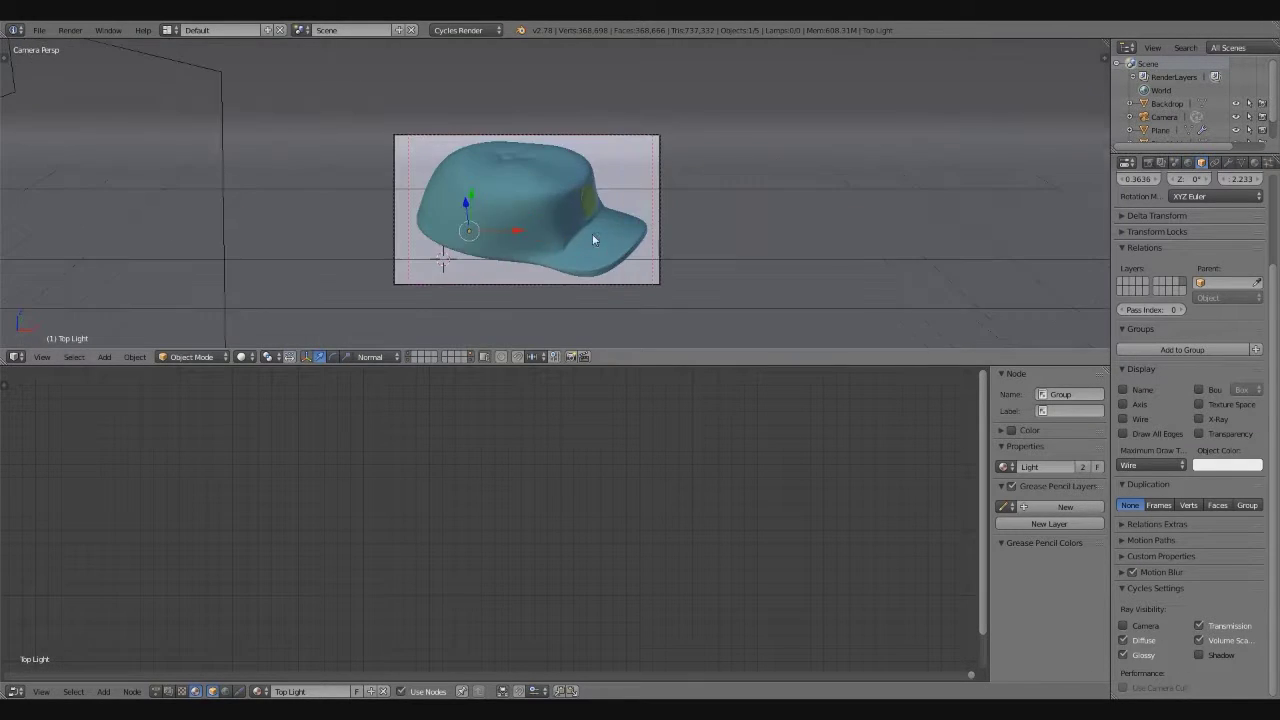
key("KP_0")
left_click(1188, 162)
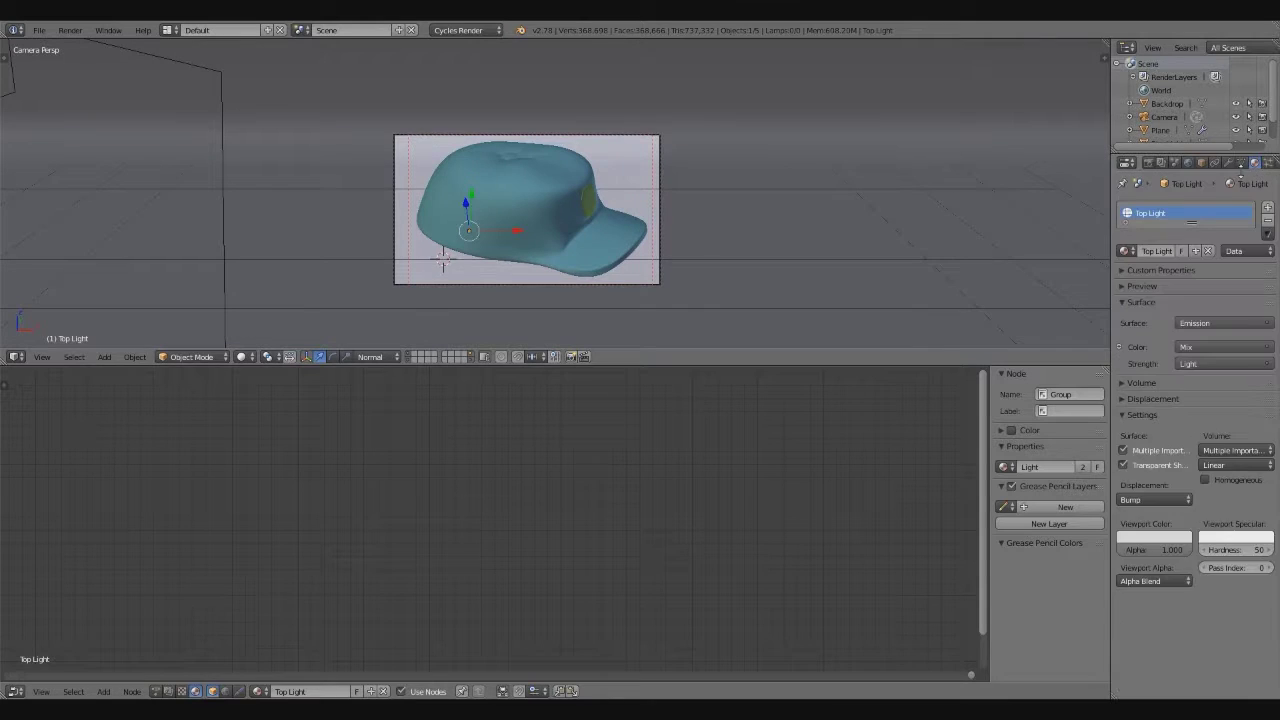
Add a world Environment Texture loaded with Street in town from 6m.hdr
left_click(212, 691)
scroll(468, 541, "down", 3)
left_click(103, 691)
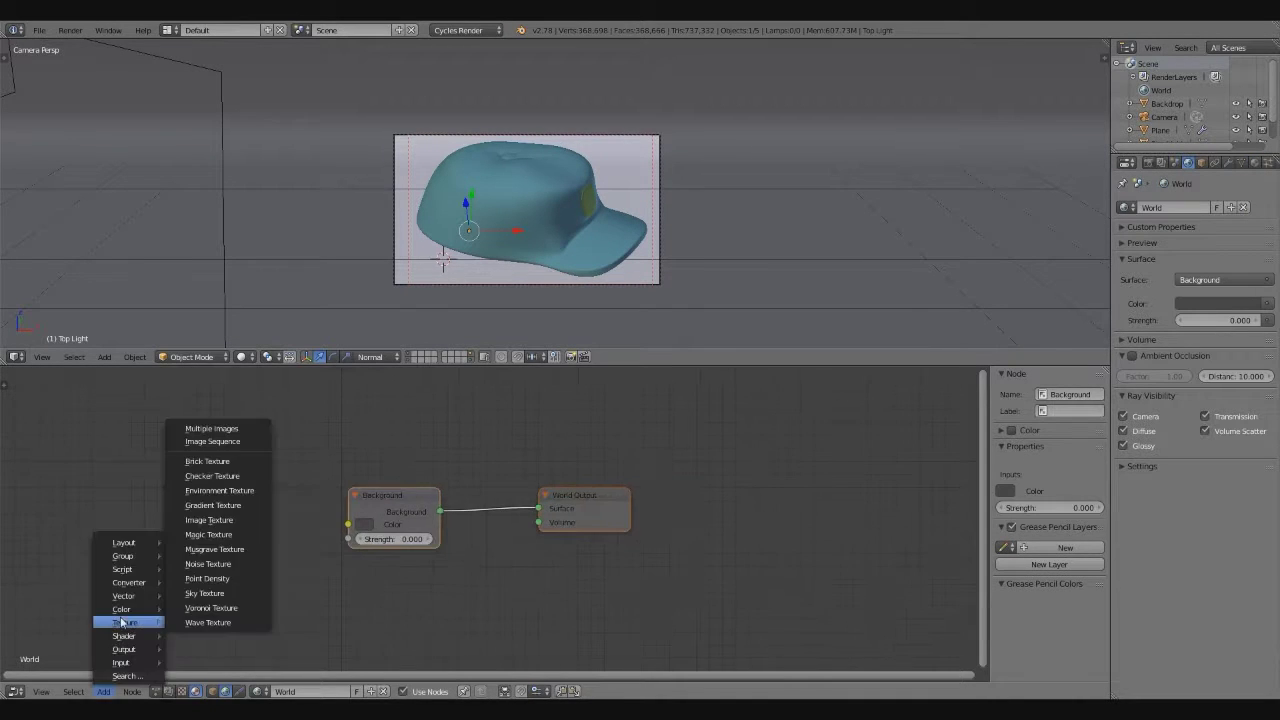
left_click(214, 466)
left_click(184, 512)
left_click(225, 48)
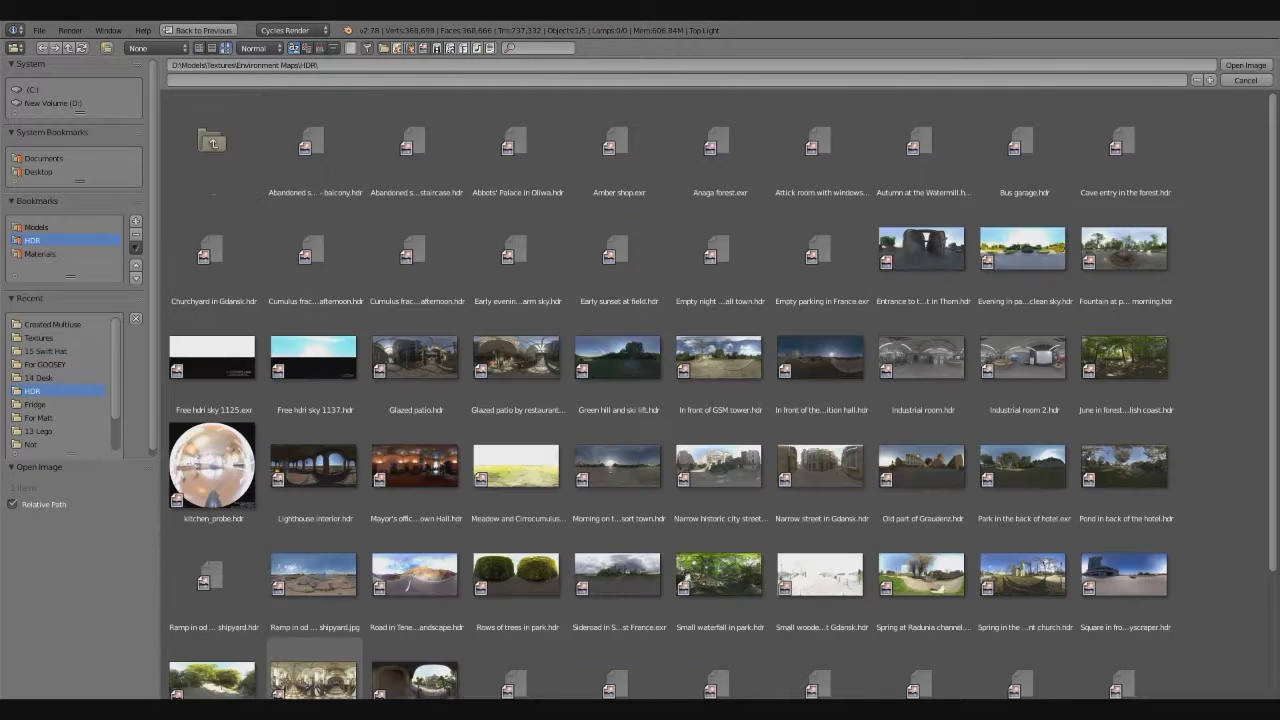
scroll(473, 280, "down", 4)
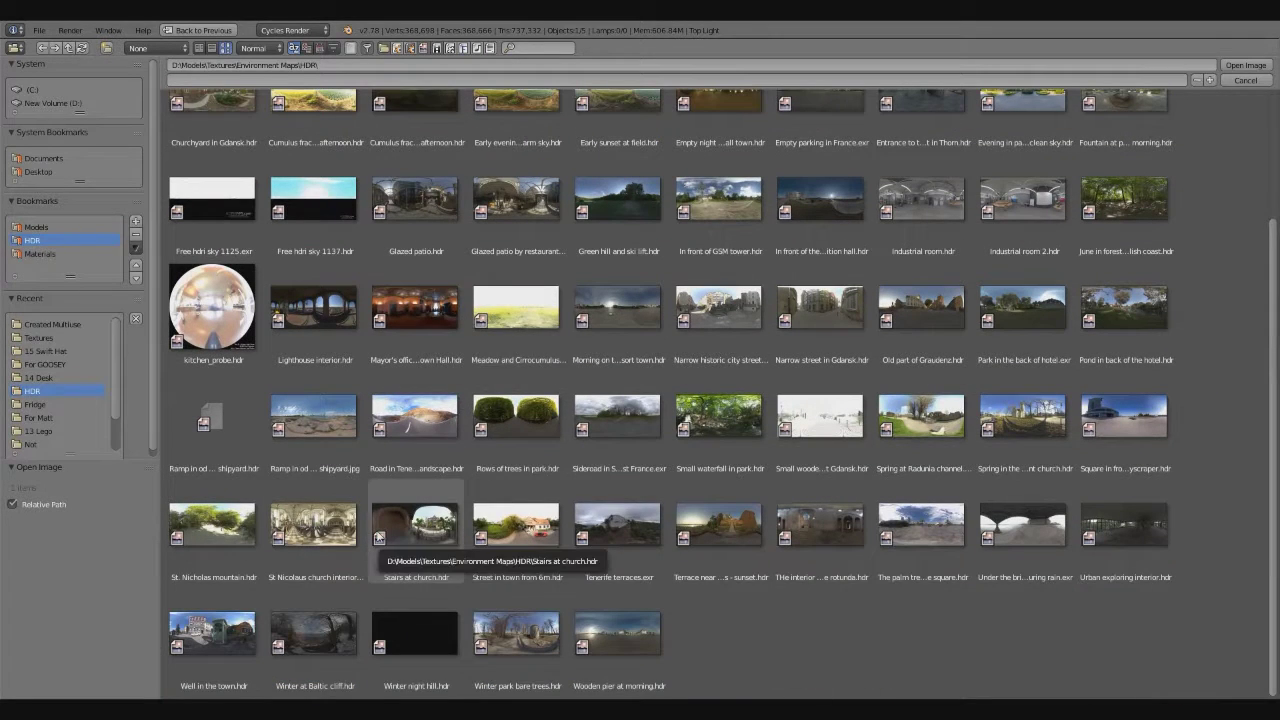
left_click(527, 517)
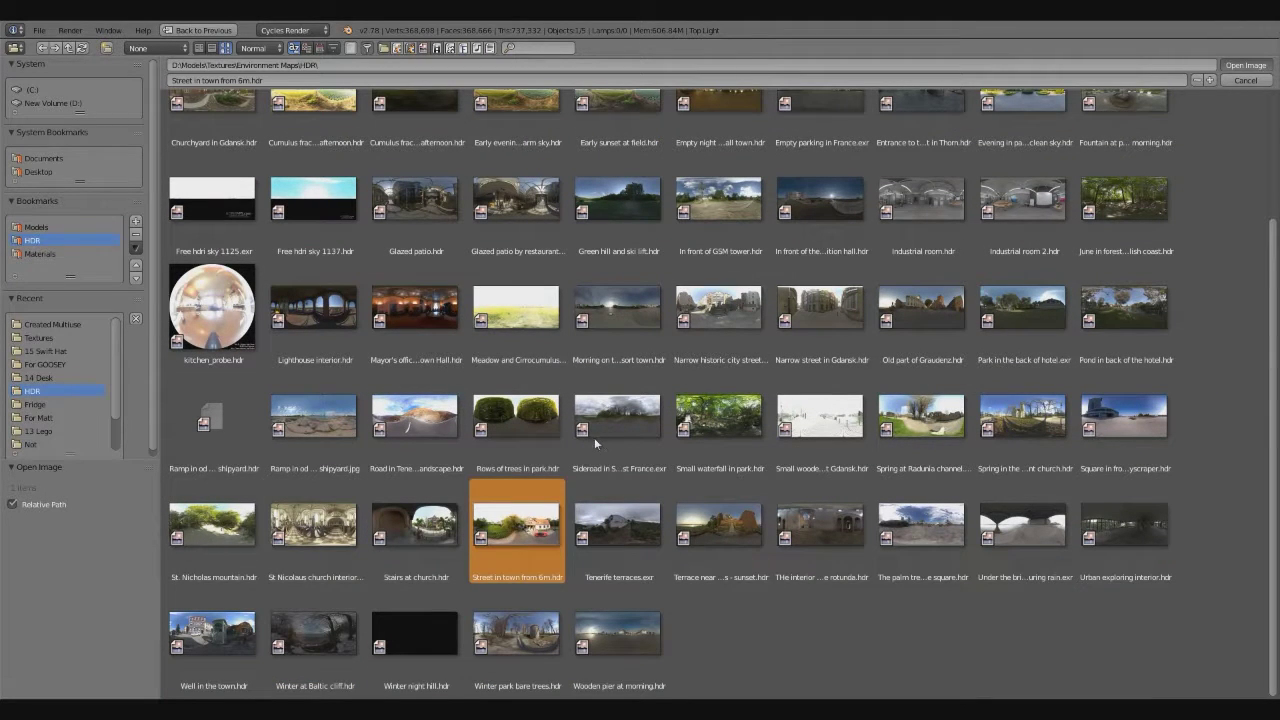
key("Return")
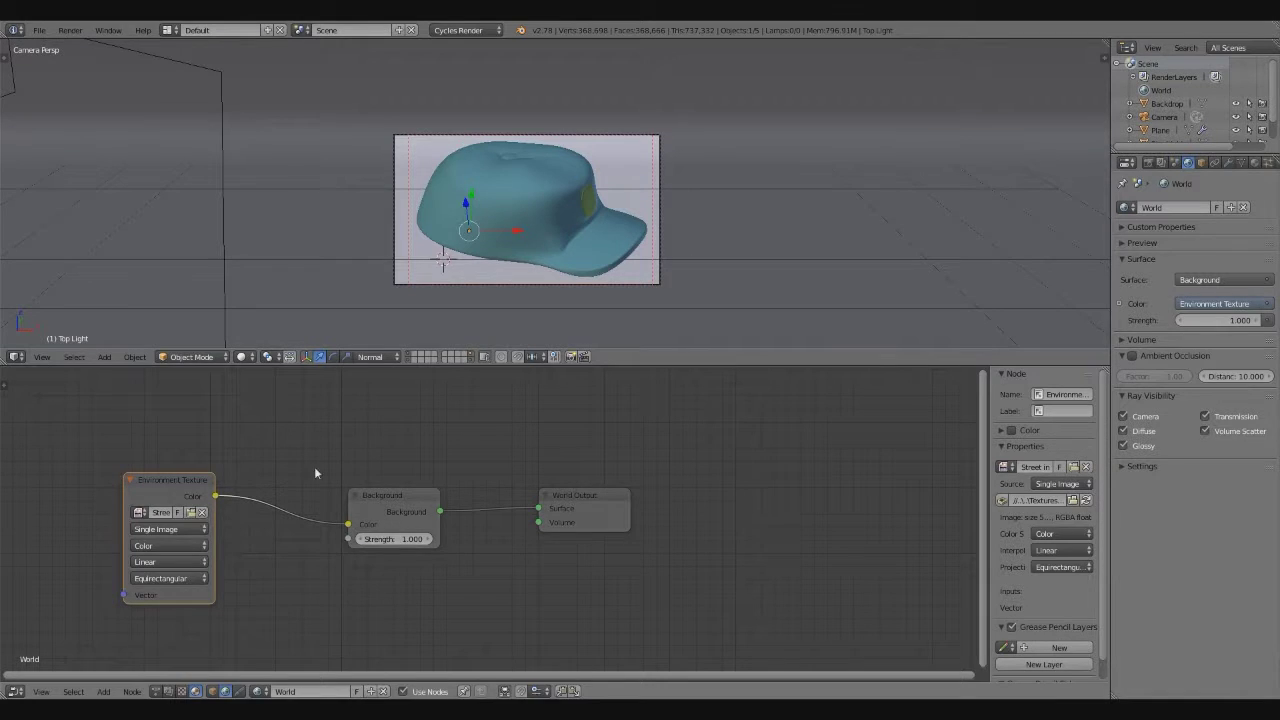
Switch to the empty layer with the camera and preview the environment in Rendered shading
left_click(471, 358)
key("KP_1")
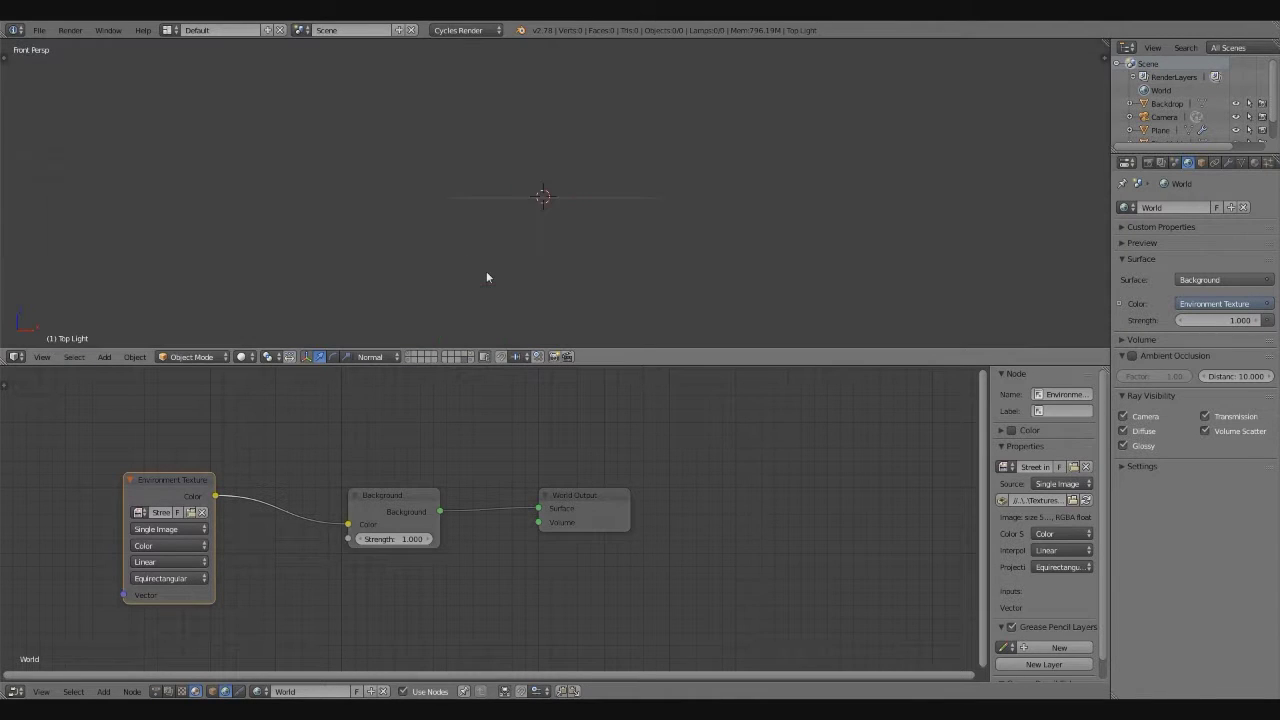
middle_click_drag(487, 277, 489, 222)
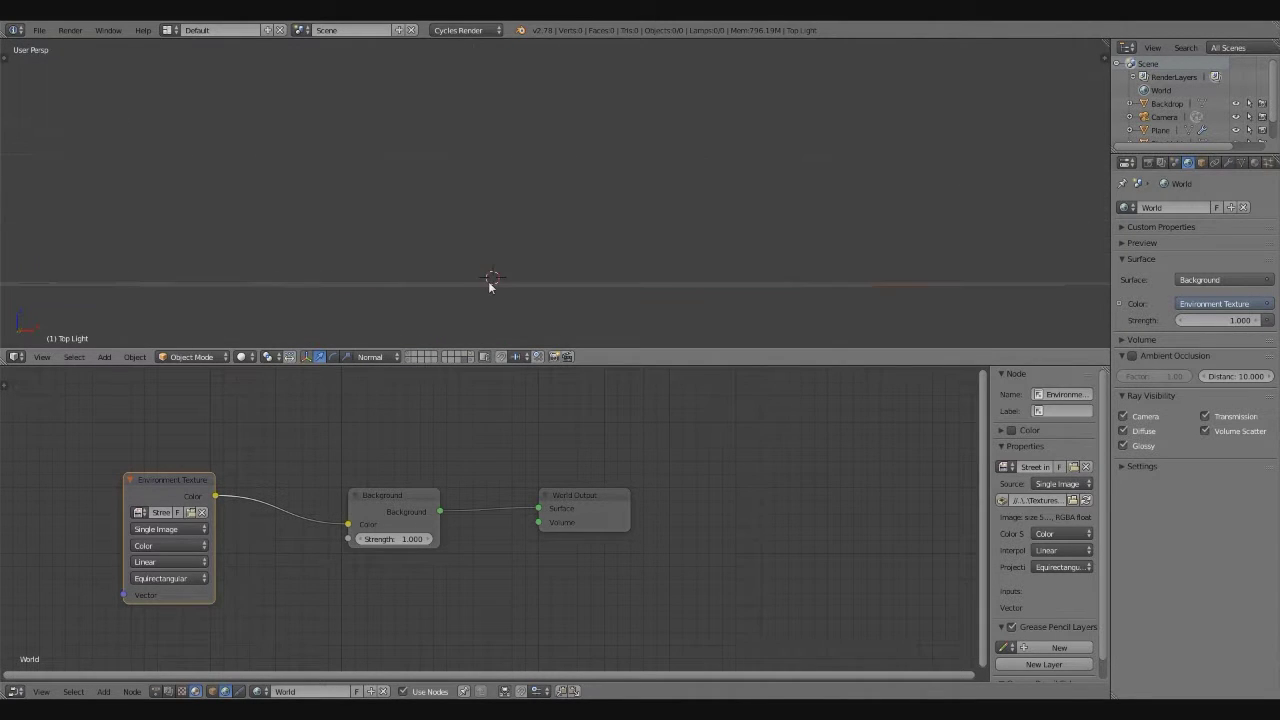
left_click(411, 358)
middle_click_drag(440, 260, 443, 207)
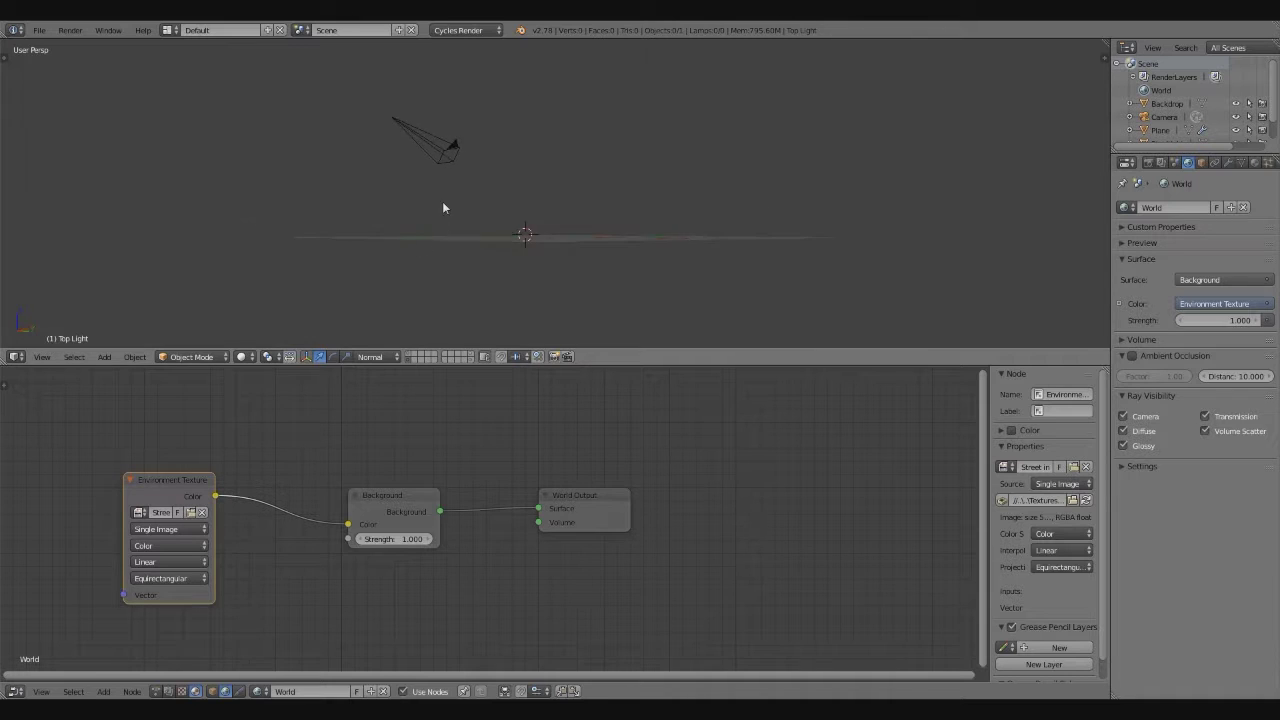
left_click(240, 357)
left_click(270, 268)
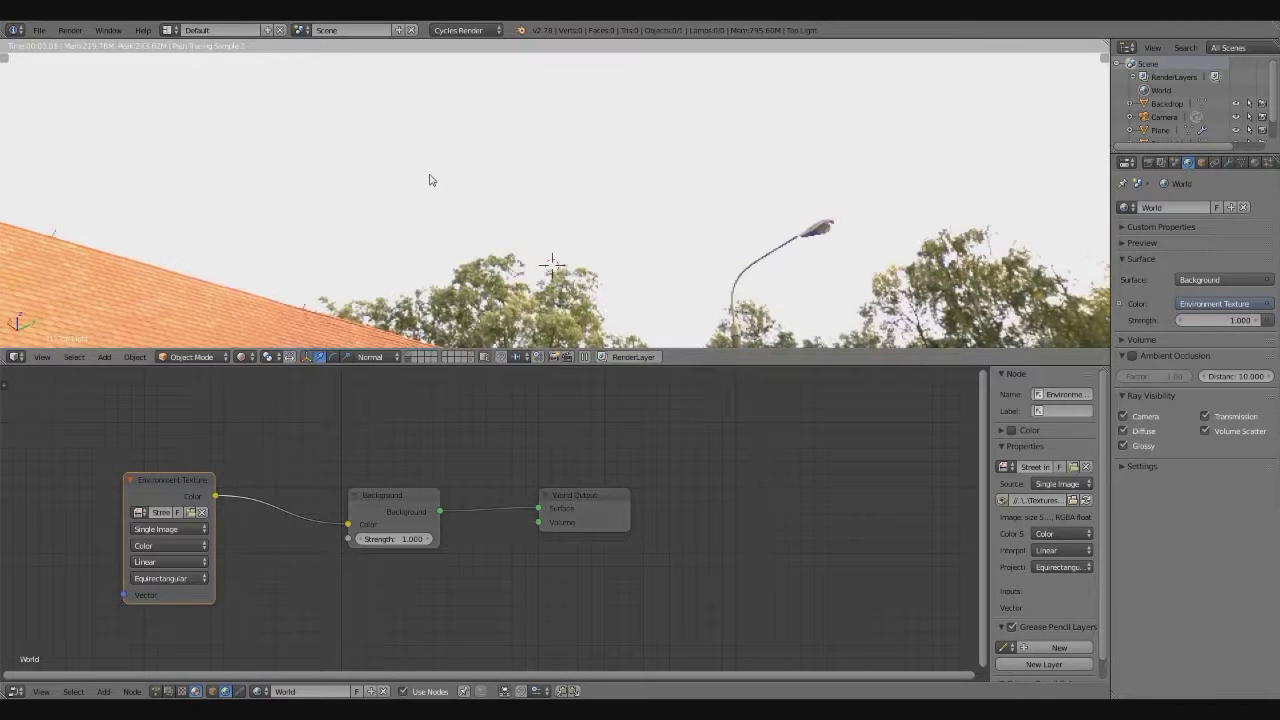
left_click(386, 538)
Set background strength to 0.1 and add Mapping and Texture Coordinate nodes
type("0.1")
key("Return")
left_click(103, 691)
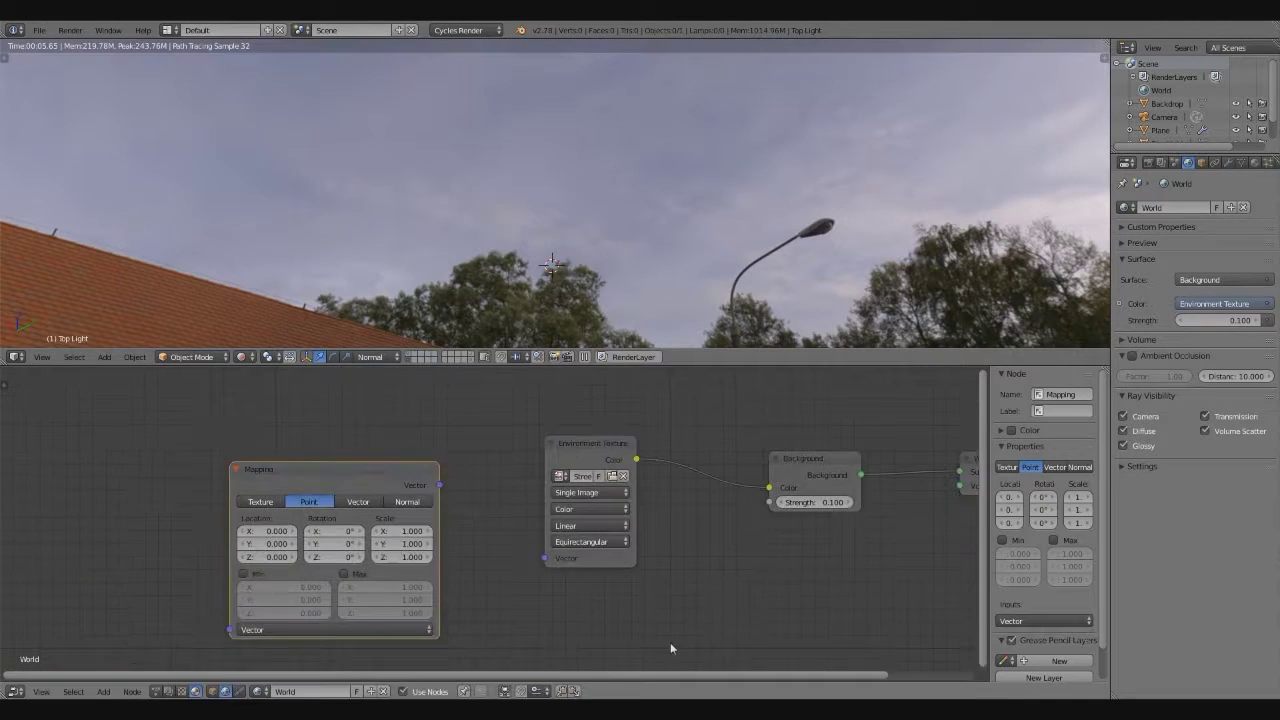
left_click(103, 691)
left_click(203, 618)
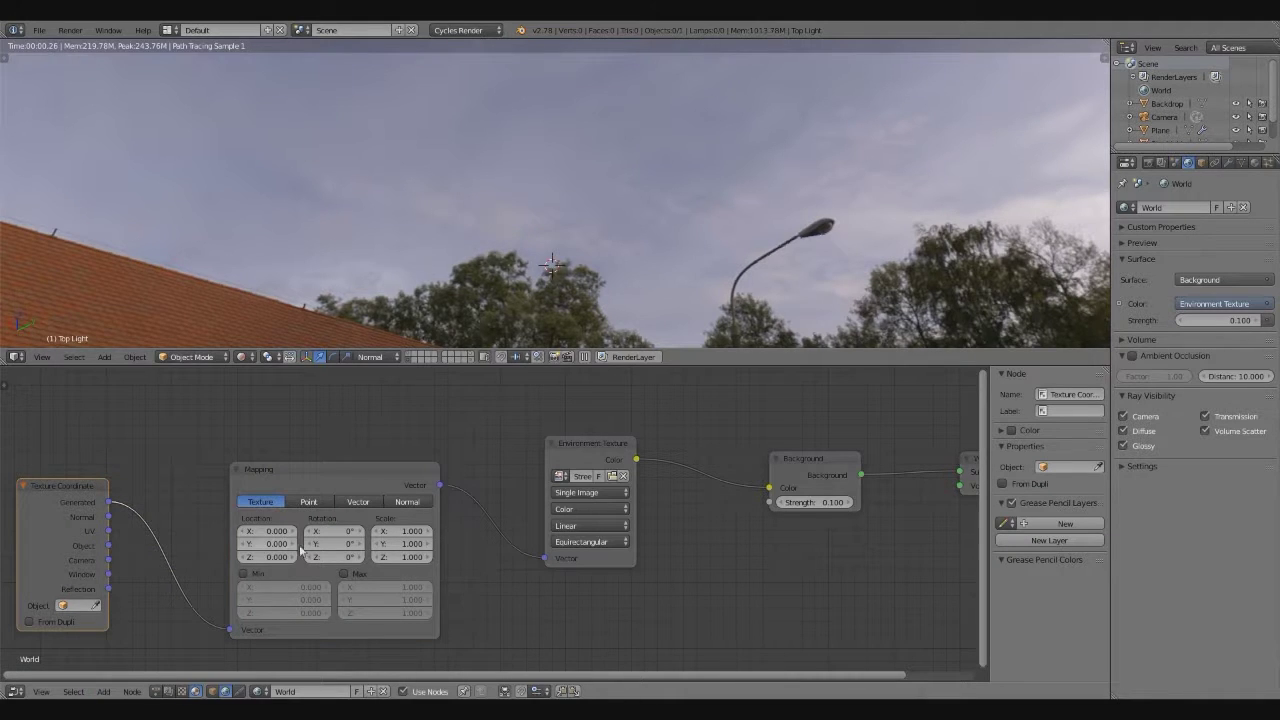
Rotate the environment to about 102° on Z, trying a 0.01 background strength
left_click_drag(318, 556, 420, 556)
left_click(827, 502)
type("0.01")
key("Return")
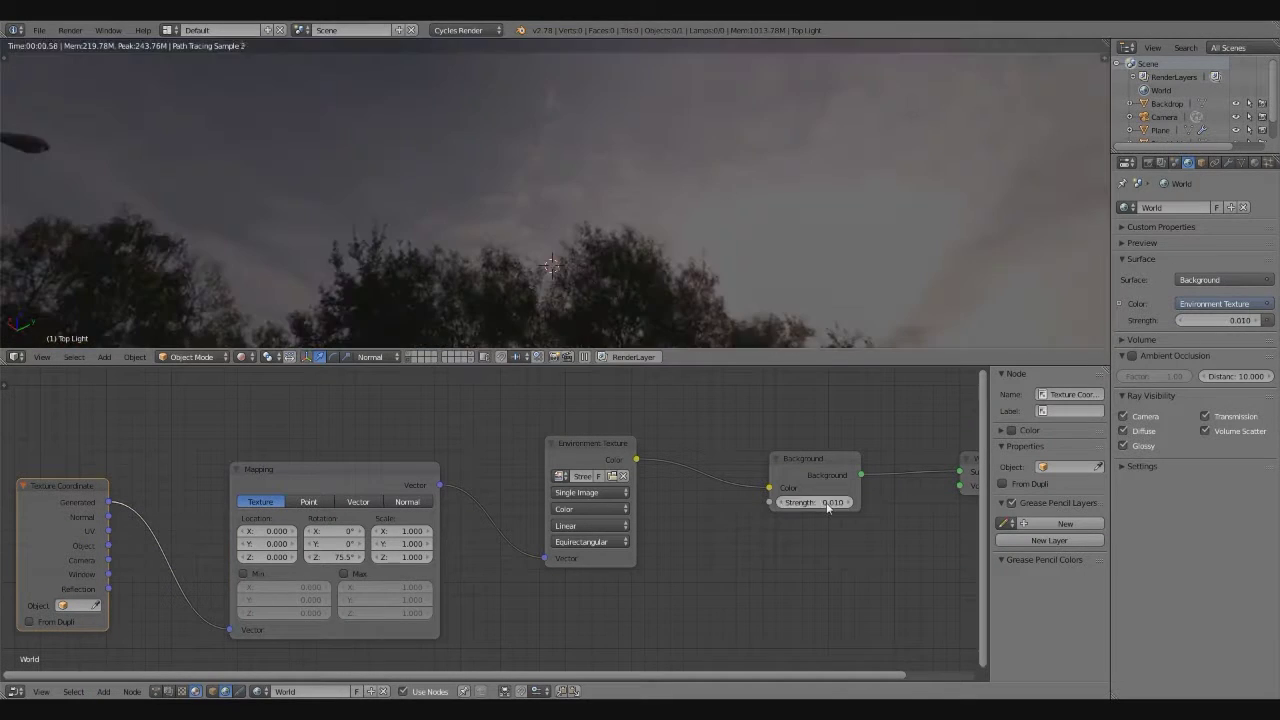
left_click_drag(336, 557, 340, 560)
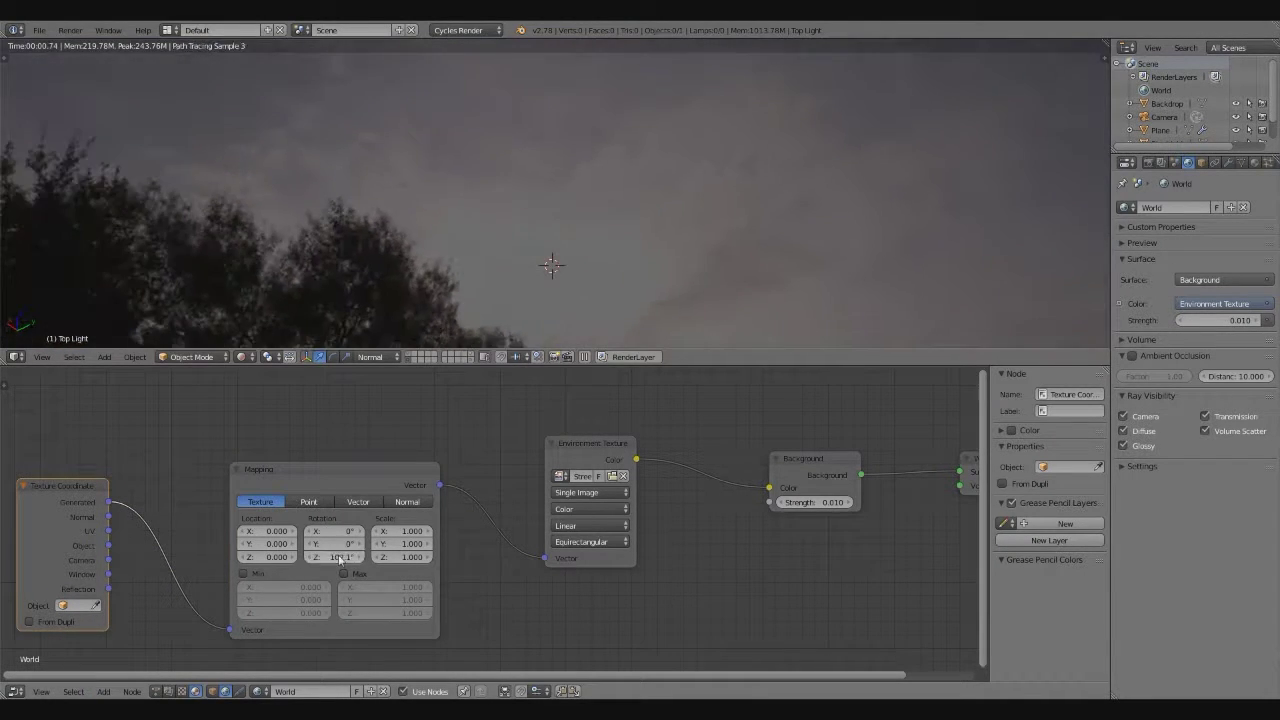
key("KP_0")
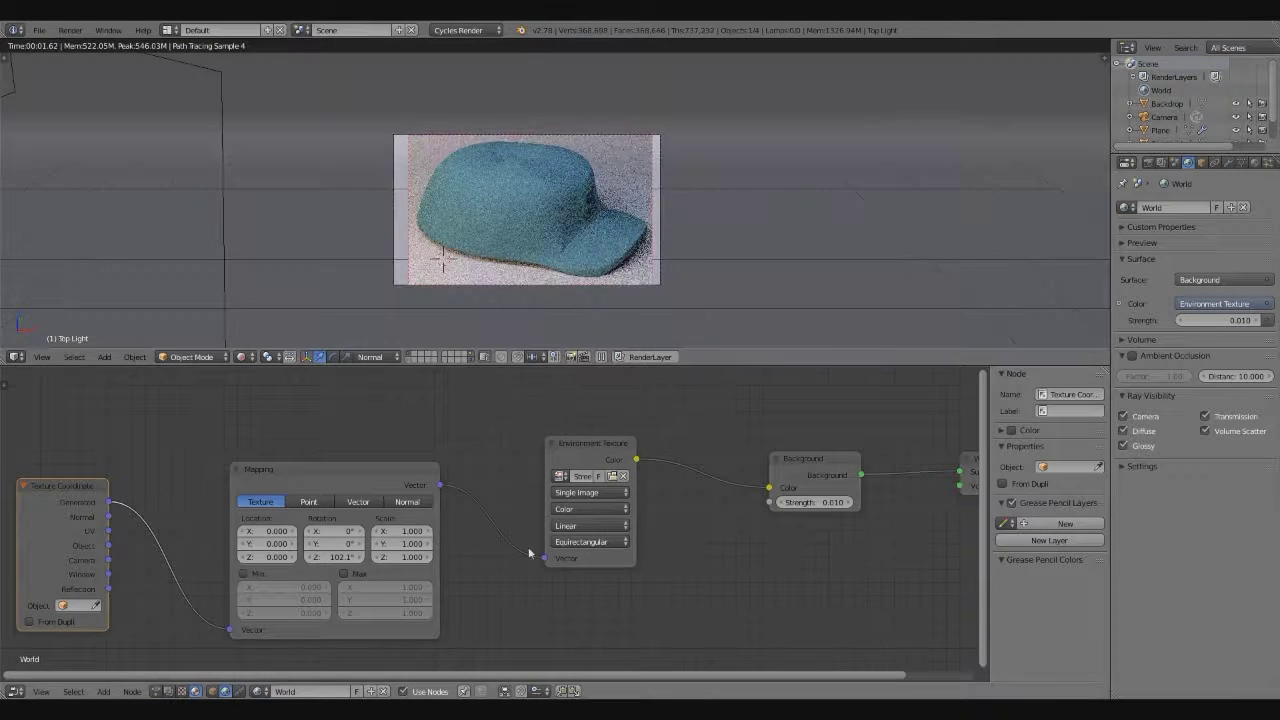
Set the background strength to 0.270 and return to Solid shading
scroll(660, 502, "up", 2)
left_click(671, 506)
type("2")
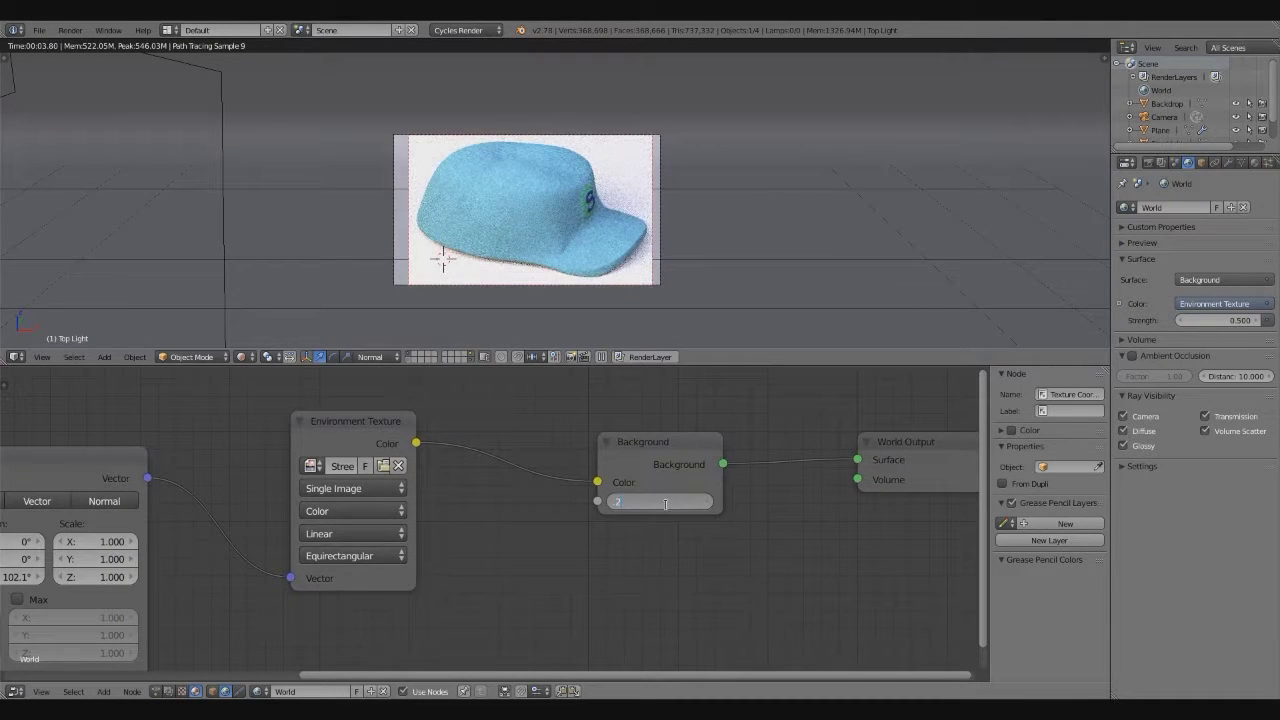
type("7")
key("Return")
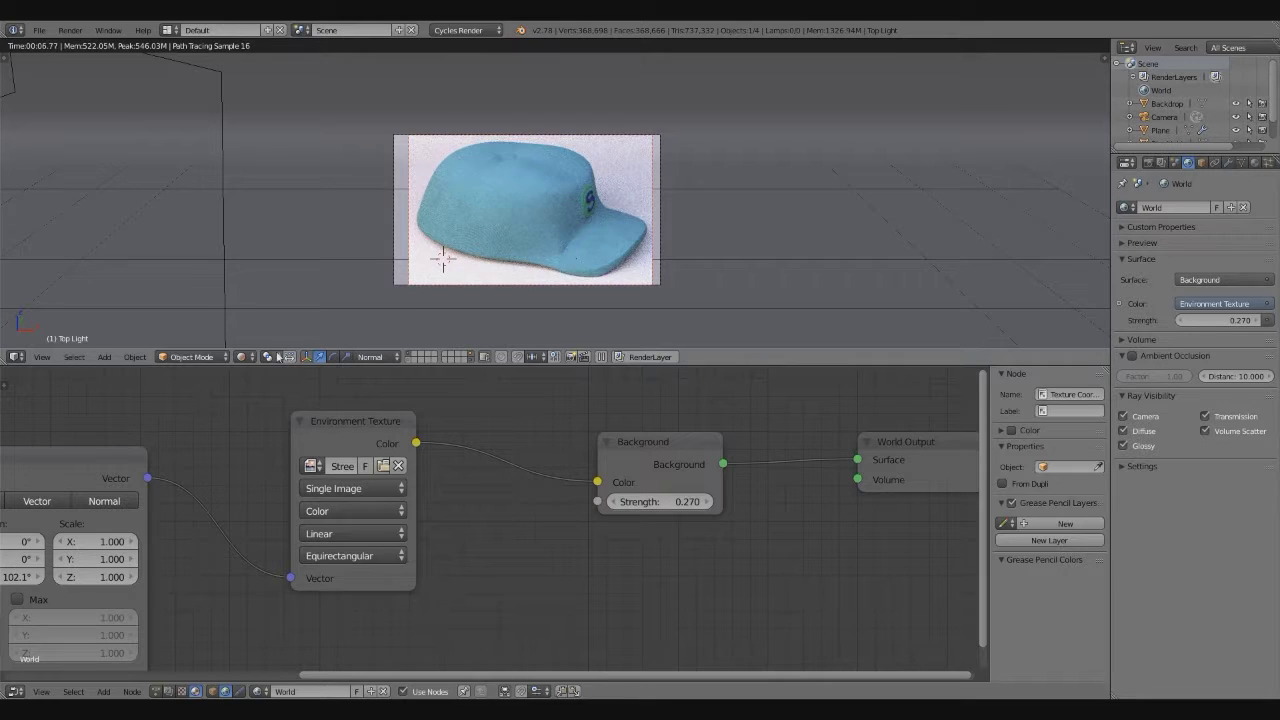
left_click(241, 356)
left_click(290, 308)
Set the render resolution to 100%
left_click(1148, 162)
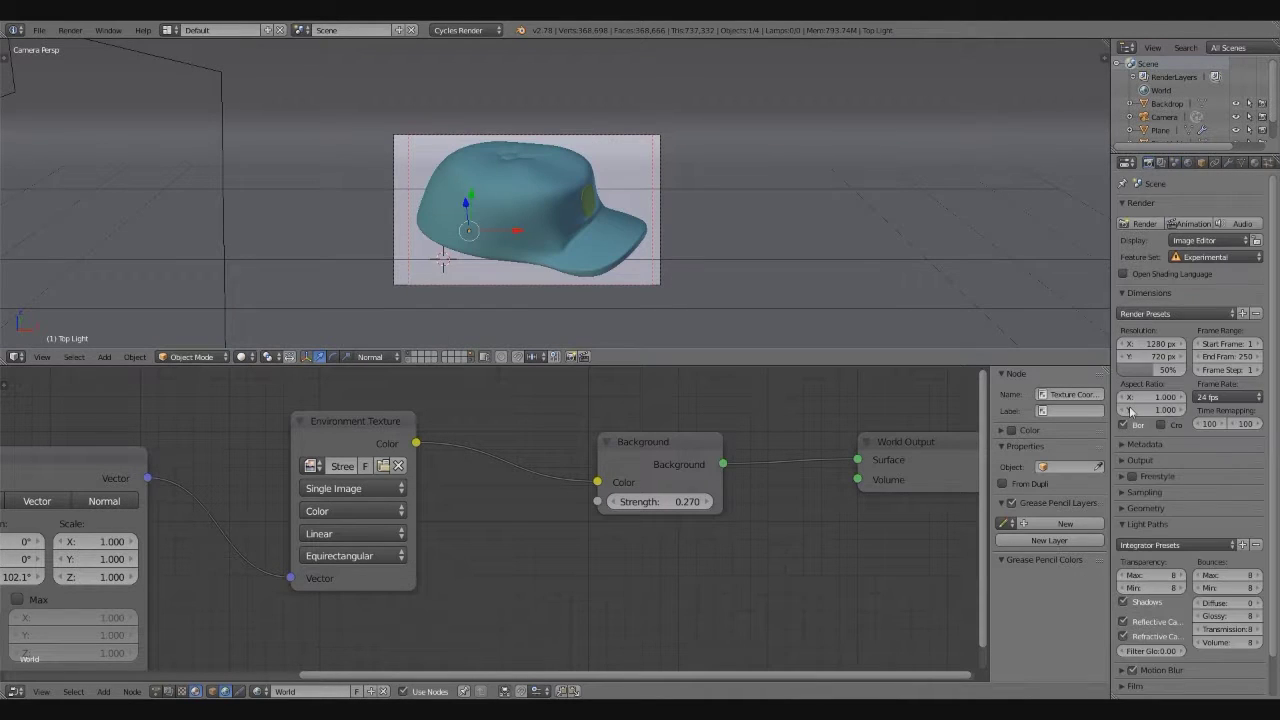
scroll(1137, 451, "down", 2)
left_click(1137, 449)
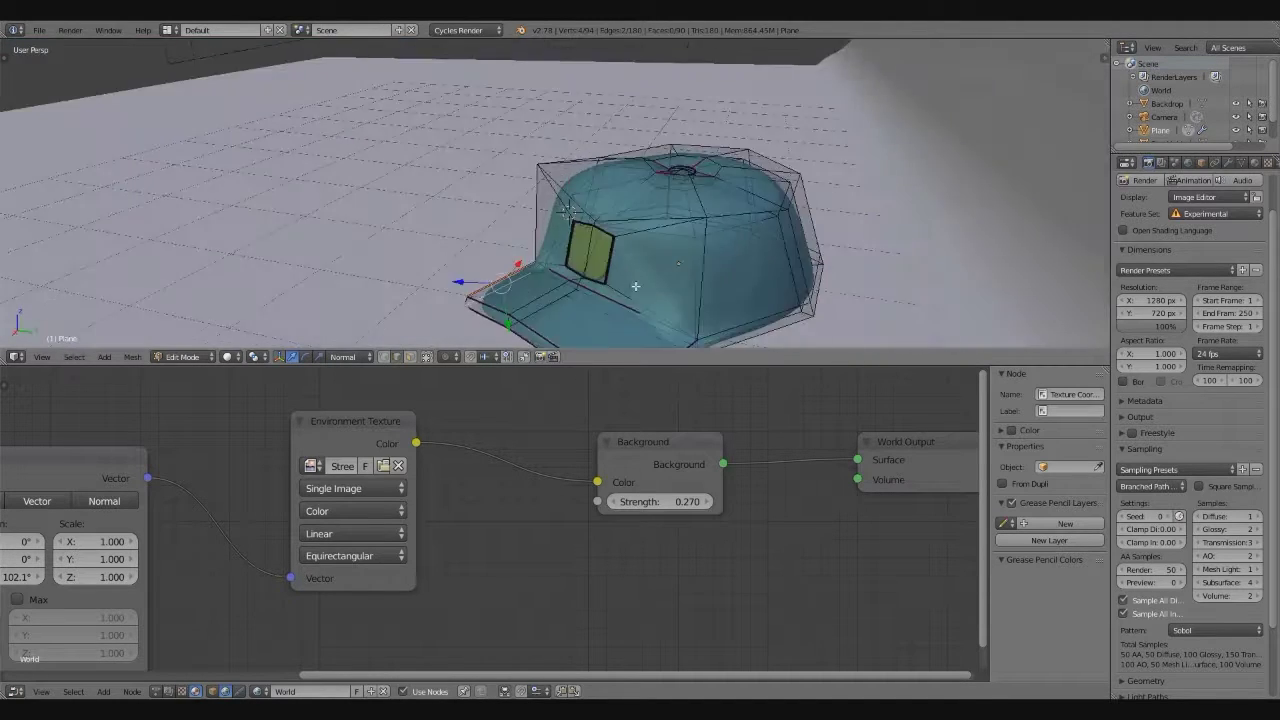
Scale the four brim vertices wider along the X axis
left_click(967, 65)
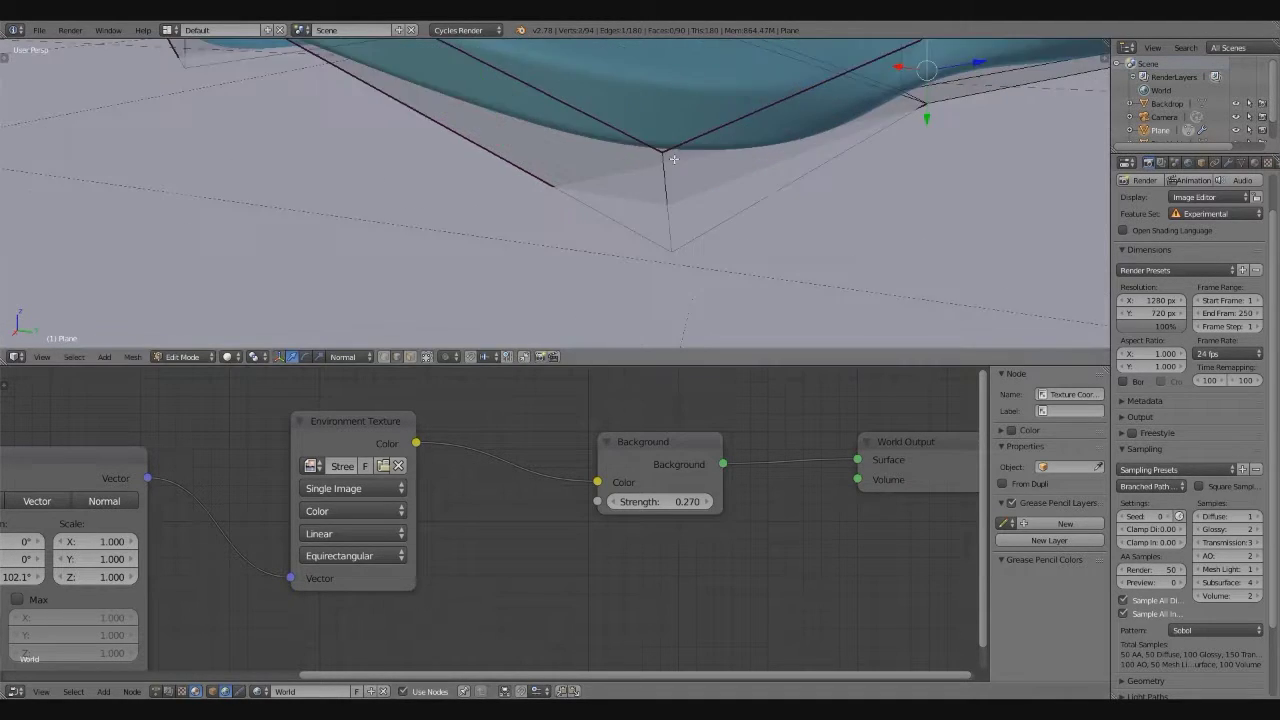
mouse_move(967, 65)
middle_mouse_down()
mouse_move(512, 206)
mouse_move(698, 218)
mouse_move(547, 231)
mouse_move(647, 165)
mouse_move(563, 242)
middle_mouse_up()
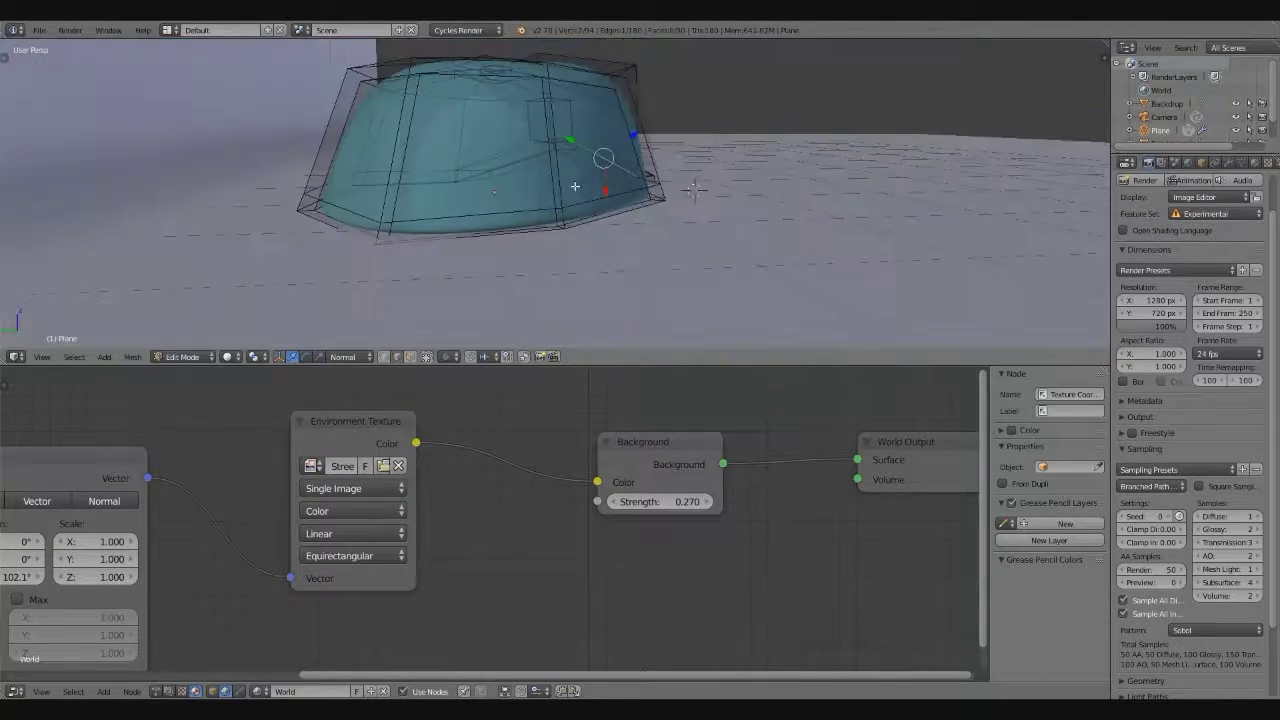
key("a")
mouse_move(557, 192)
middle_mouse_down()
mouse_move(306, 223)
mouse_move(314, 169)
mouse_move(296, 150)
mouse_move(457, 257)
mouse_move(386, 134)
mouse_move(608, 277)
middle_mouse_up()
right_click(608, 277, "shift")
key("s")
key("x")
left_click(726, 248)
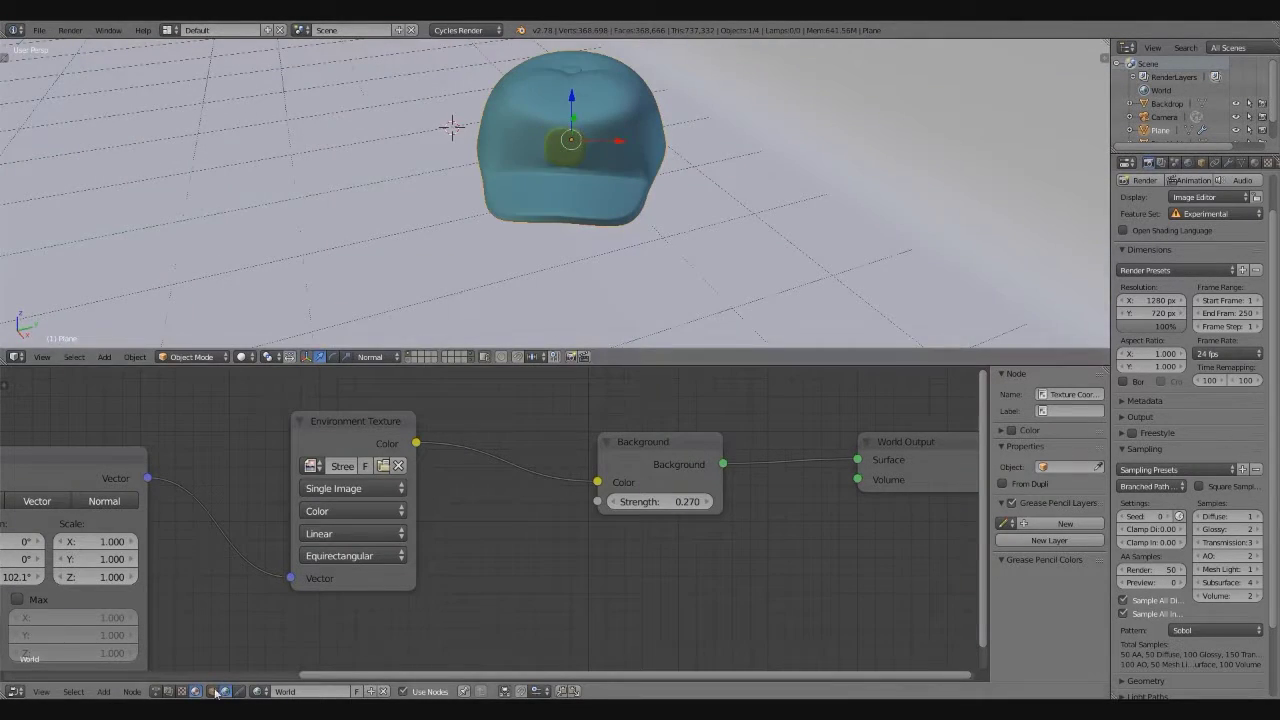
Add a ColorRamp after the logo image in Fabric07.001 and preview the S logo textured
left_click(212, 691)
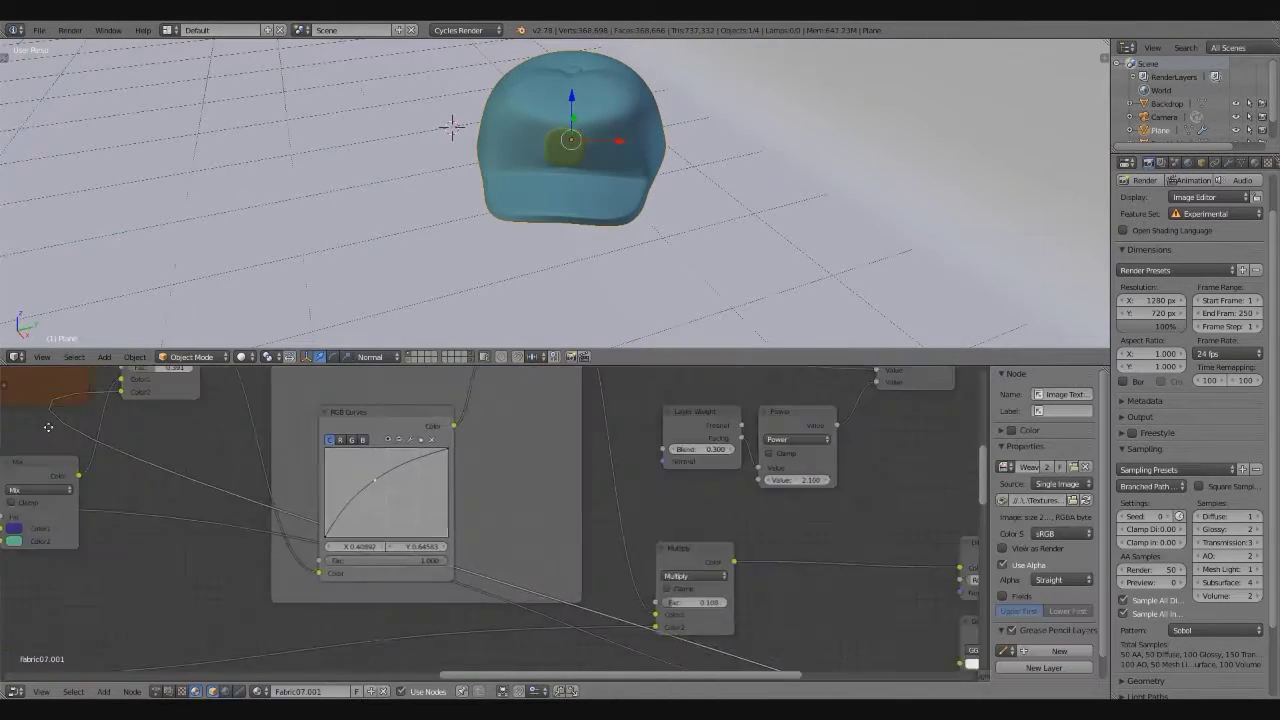
key("shift+a")
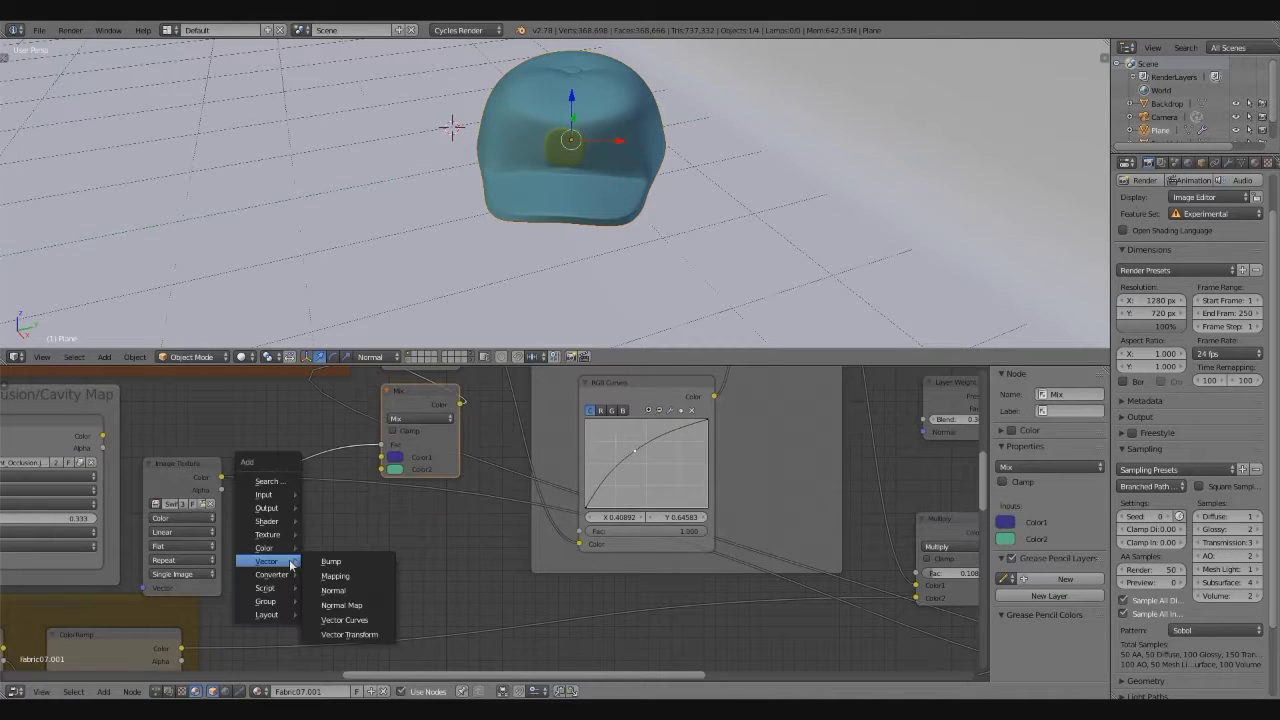
left_click(340, 429)
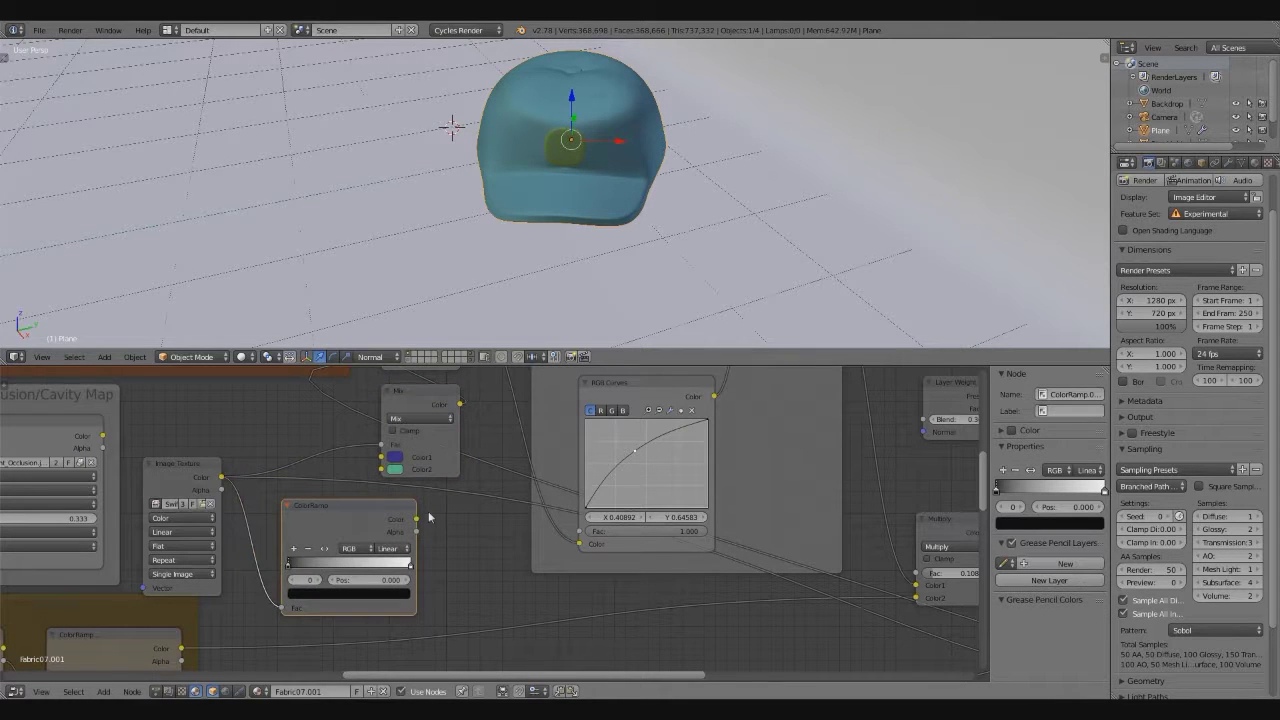
left_click(393, 430, "ctrl+shift")
left_click(240, 356)
left_click(275, 287)
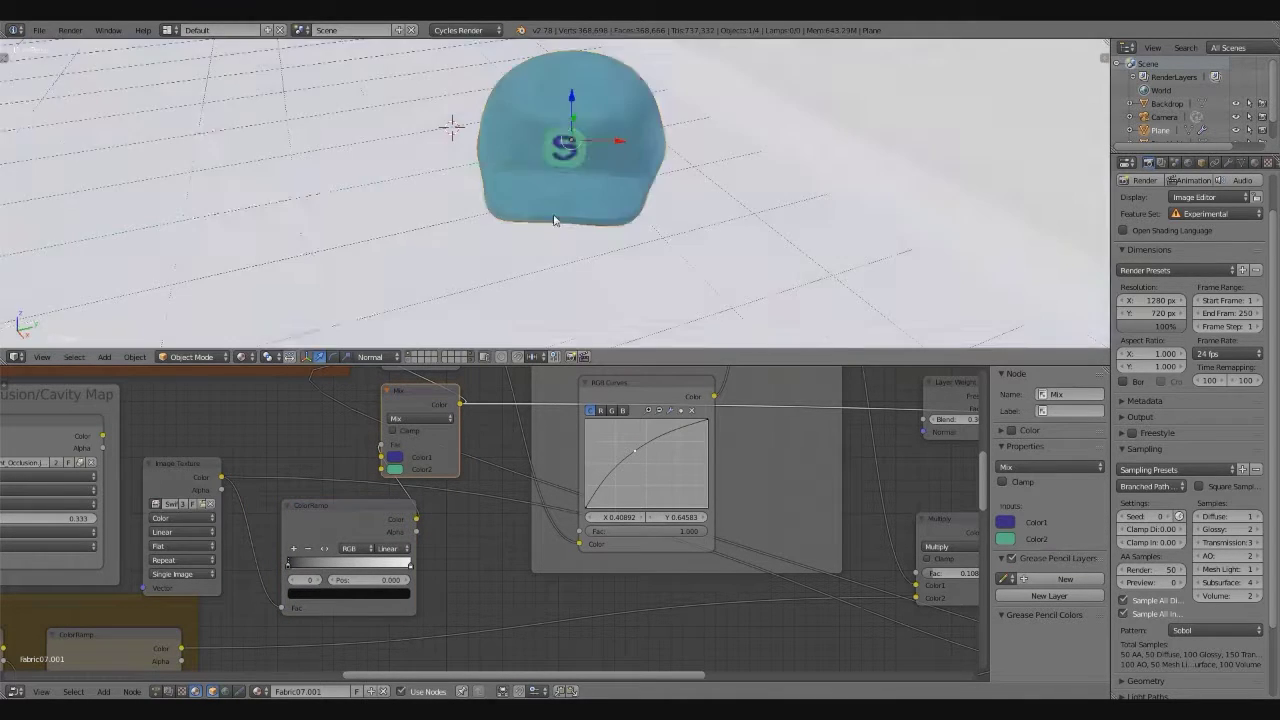
key("KP_Decimal")
scroll(555, 285, "up", 1)
scroll(450, 266, "up", 1)
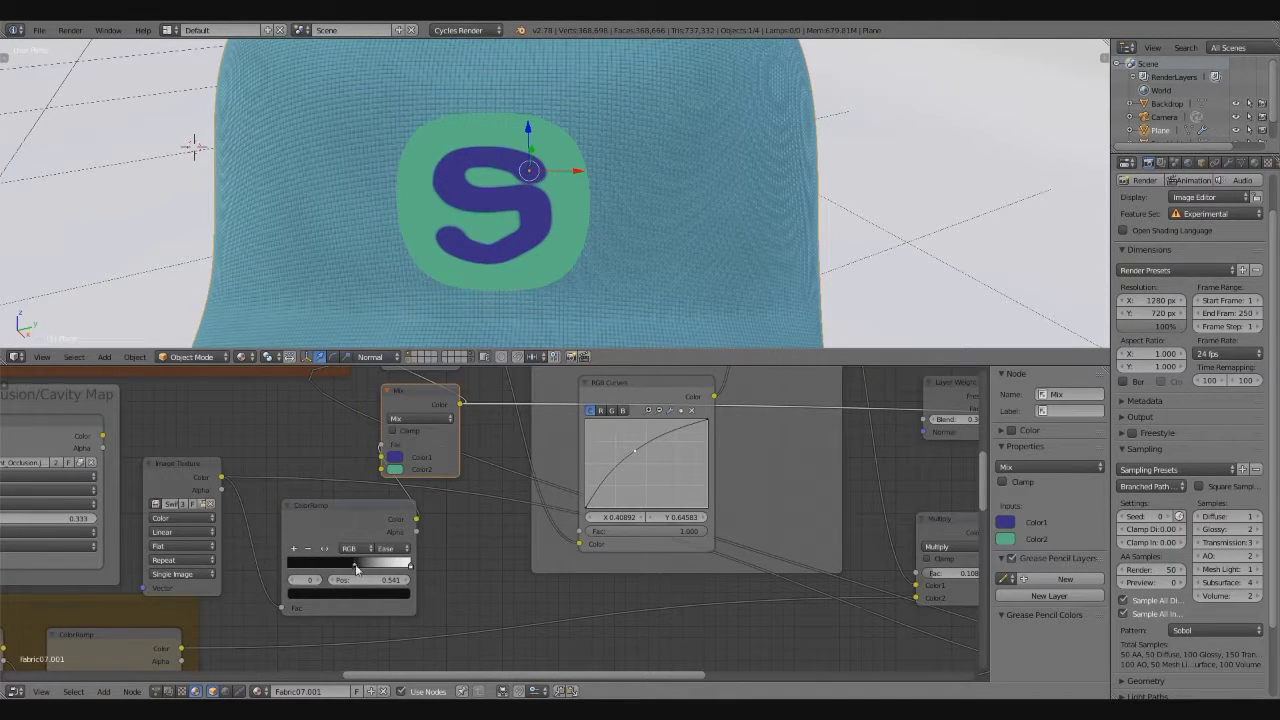
scroll(542, 589, "down", 3)
Move the ColorRamp stop to position 0.527 while previewing the full fabric shader
left_click(578, 548, "ctrl+shift")
scroll(536, 223, "up", 3)
scroll(454, 260, "down", 2)
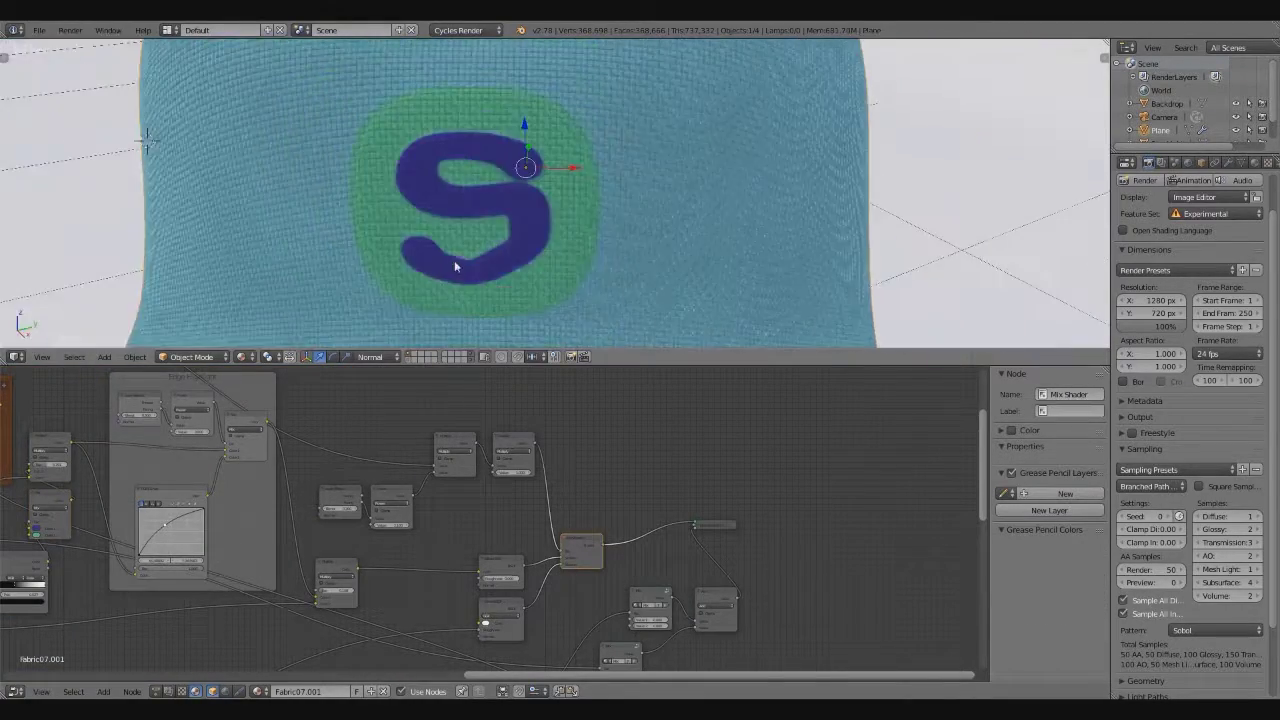
scroll(454, 260, "up", 2)
scroll(150, 540, "up", 2)
left_click(147, 557)
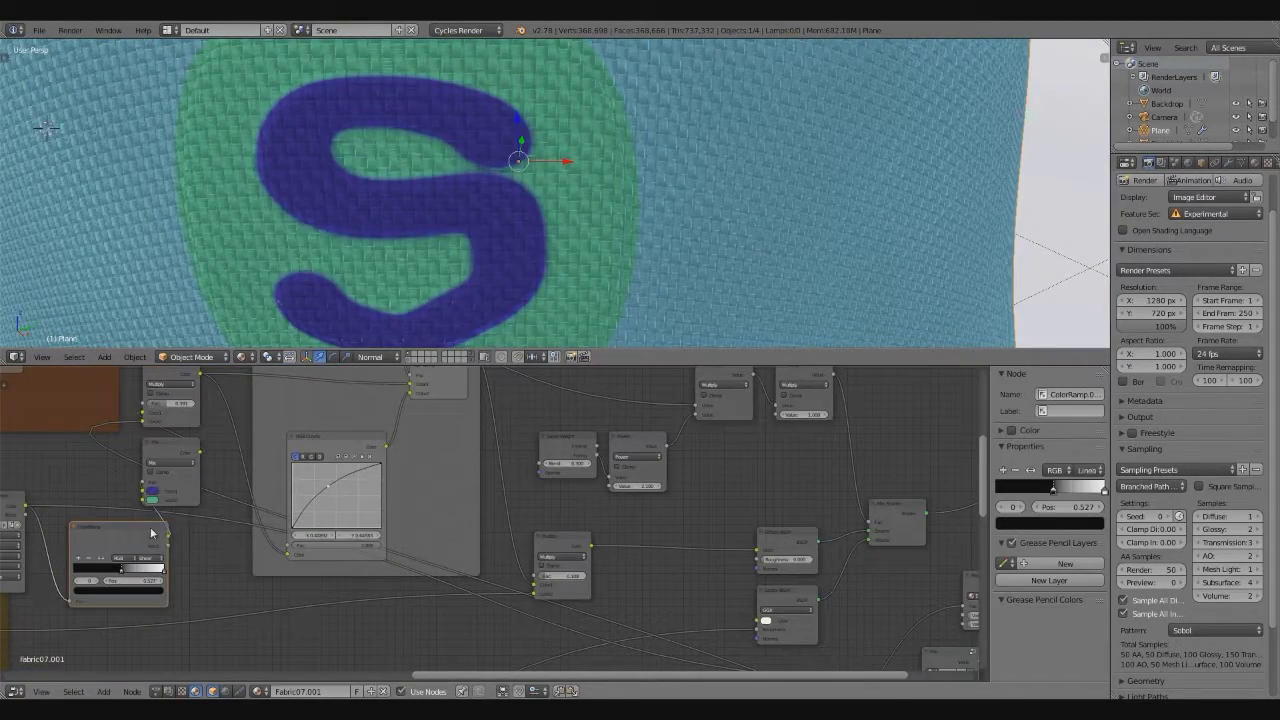
scroll(151, 533, "down", 4)
scroll(540, 200, "down", 5)
Save over the blend file and return to Solid shading through the camera
key("ctrl+s")
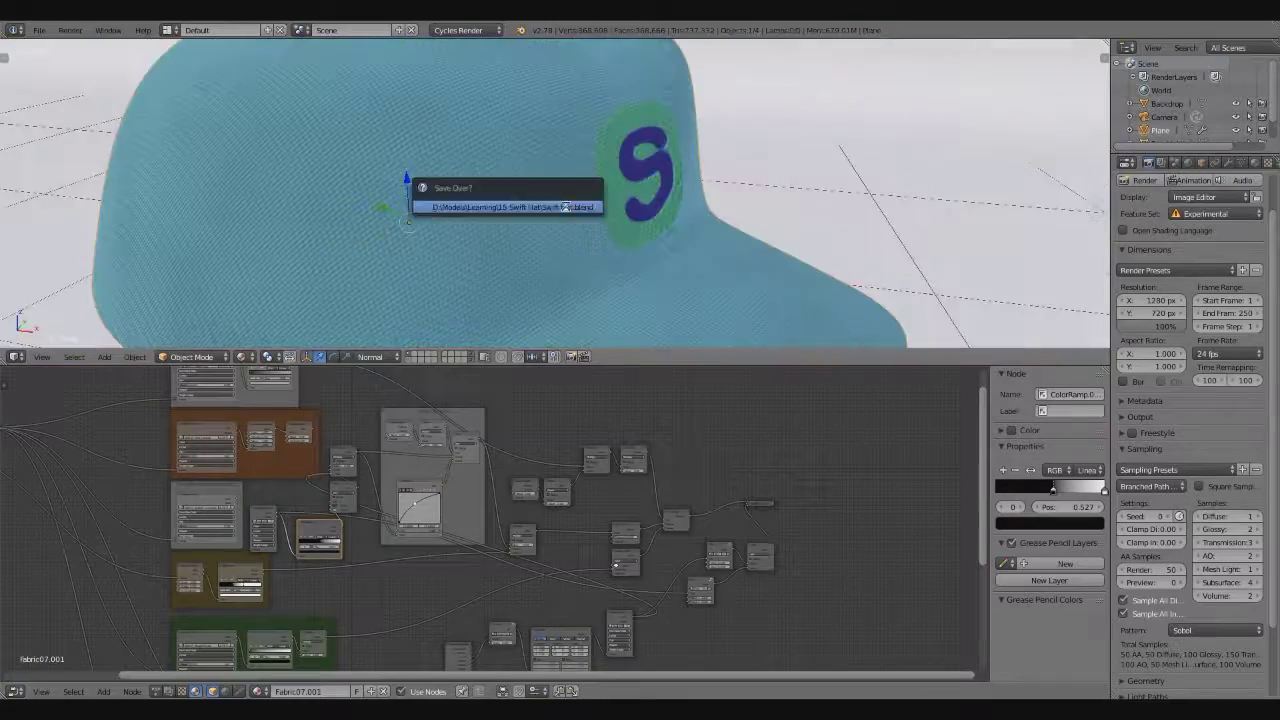
left_click(566, 207)
left_click(240, 356)
left_click(251, 314)
scroll(374, 252, "down", 4)
key("KP_0")
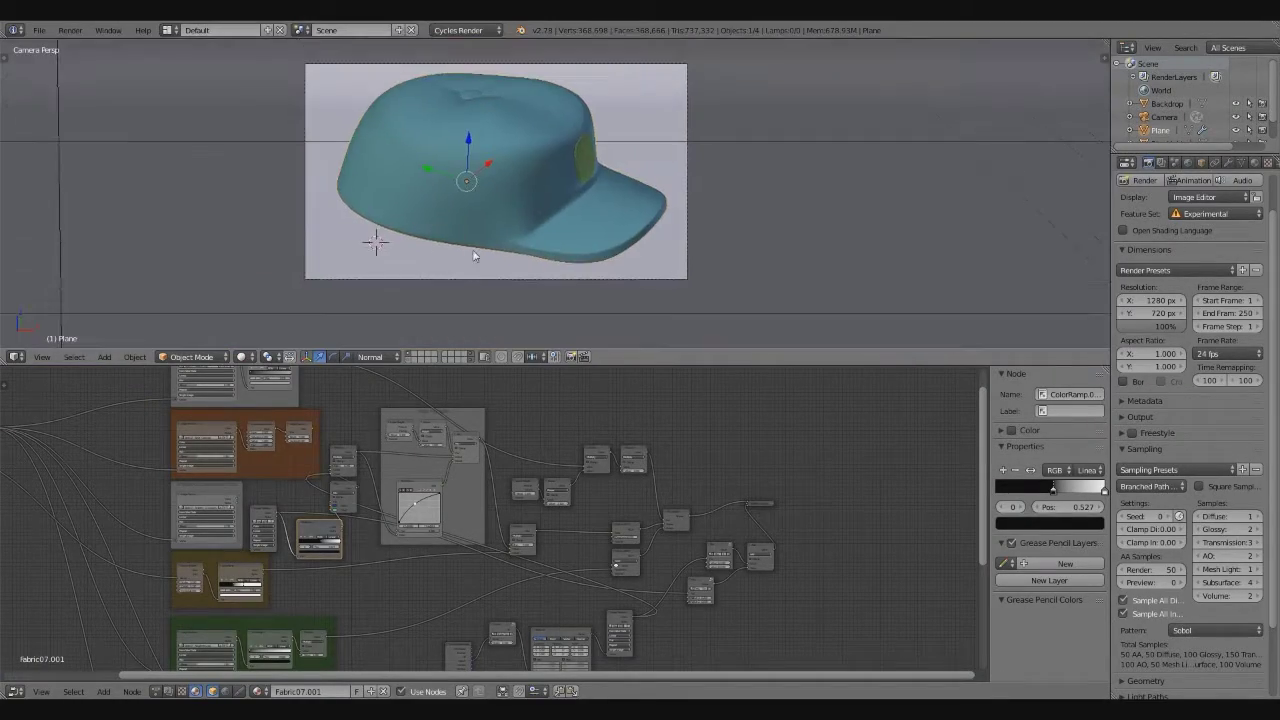